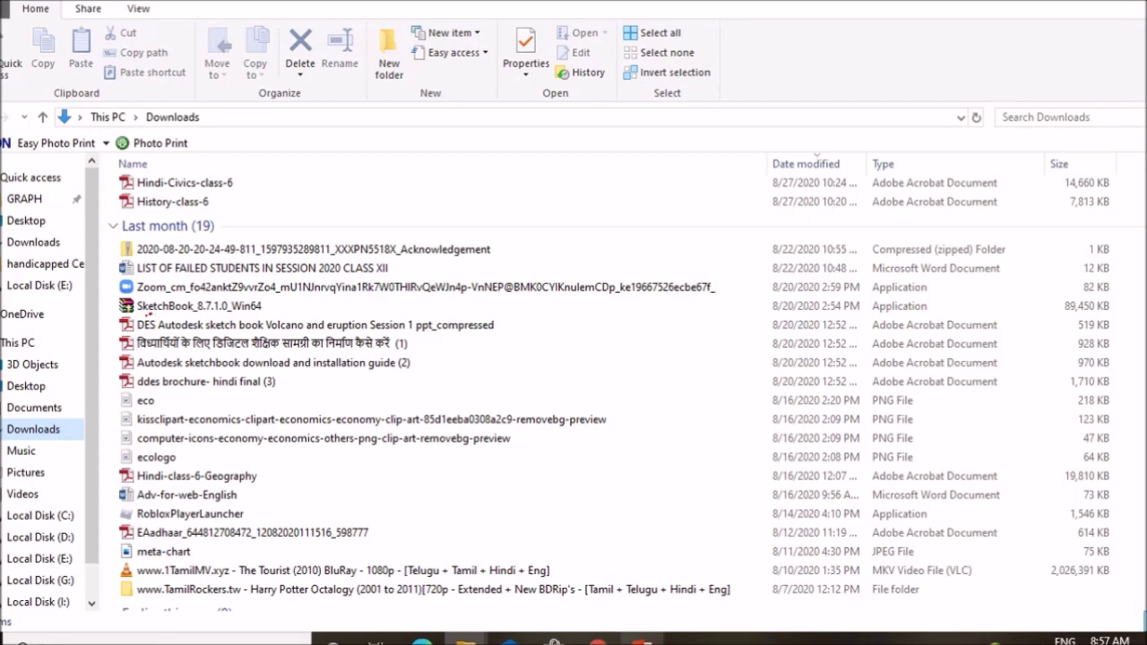
double_click(199, 305)
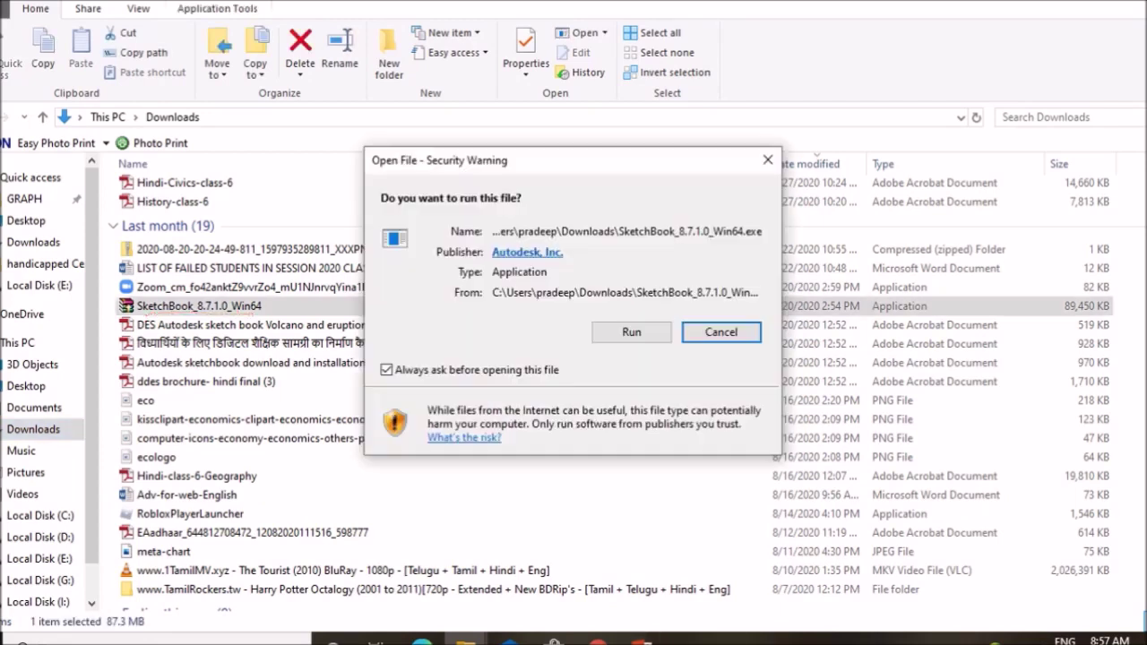
left_click_drag(628, 357, 672, 333)
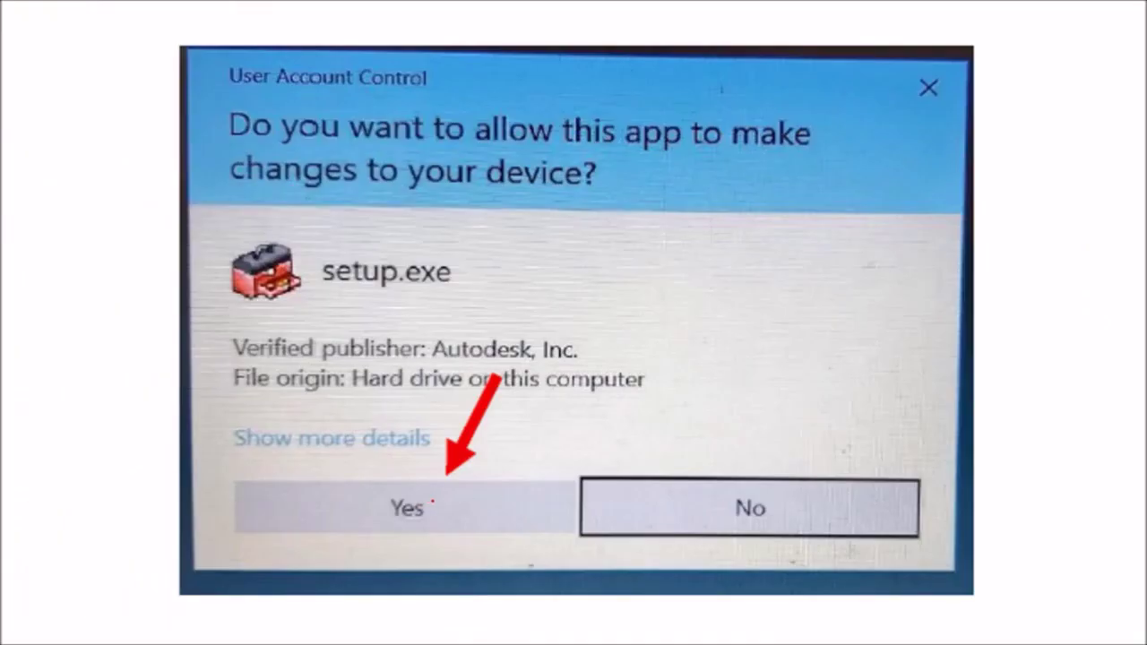
mouse_move(432, 504)
left_mouse_down()
mouse_move(443, 513)
mouse_move(480, 485)
left_mouse_up()
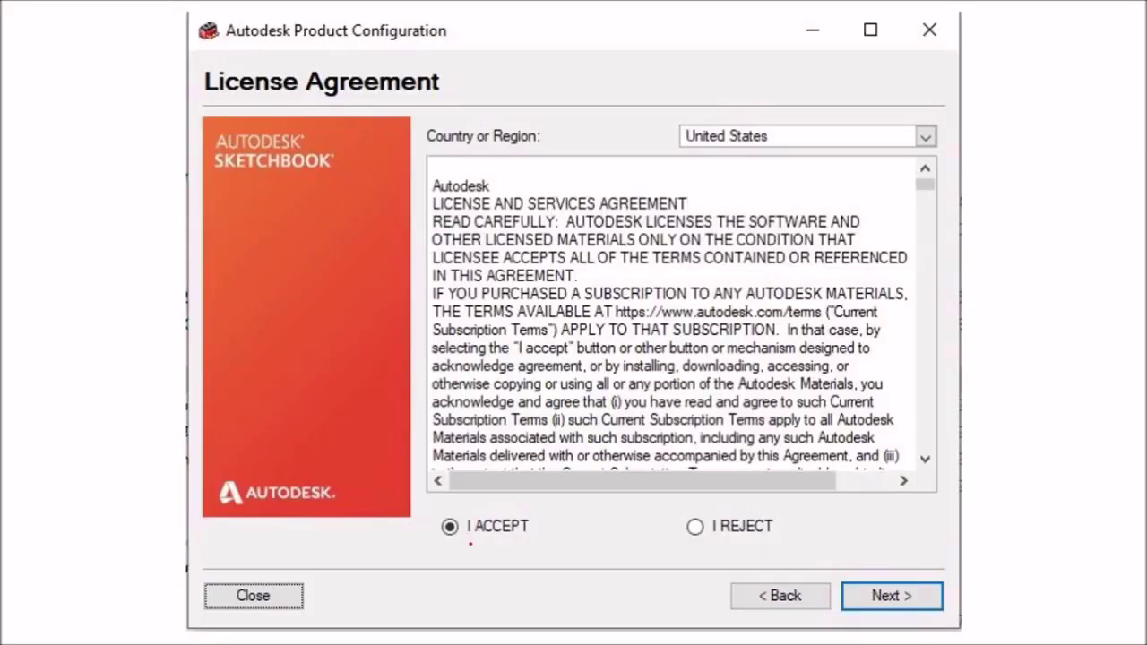
left_click_drag(469, 538, 557, 538)
mouse_move(909, 587)
left_mouse_down()
mouse_move(934, 584)
mouse_move(961, 559)
left_mouse_up()
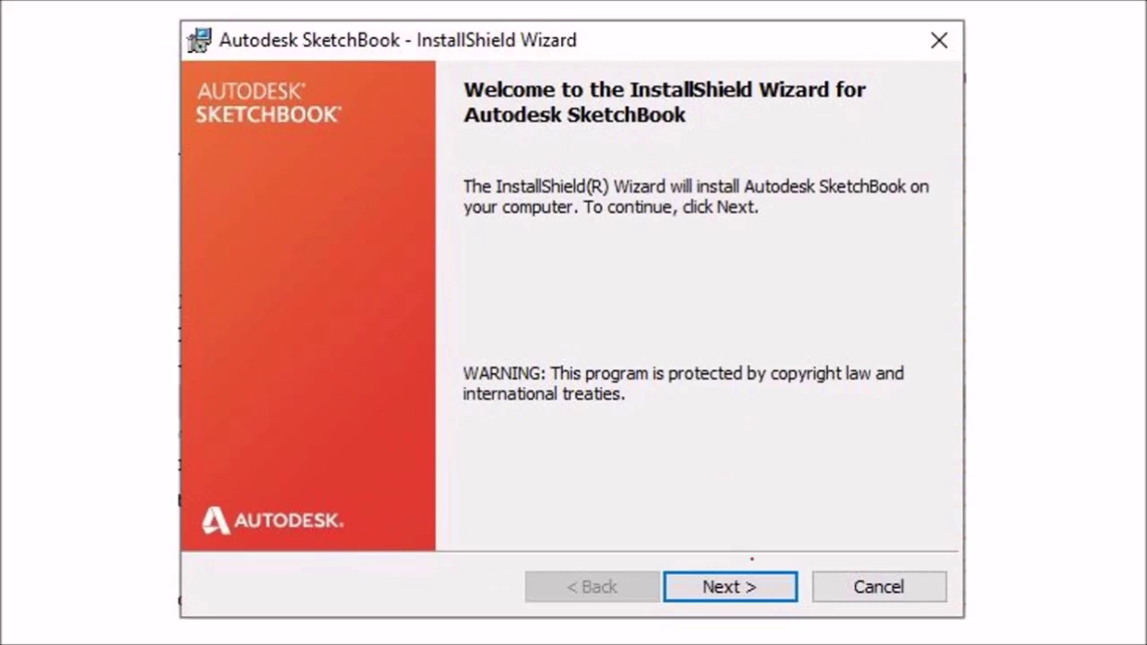
mouse_move(750, 560)
left_mouse_down()
mouse_move(760, 570)
mouse_move(799, 545)
left_mouse_up()
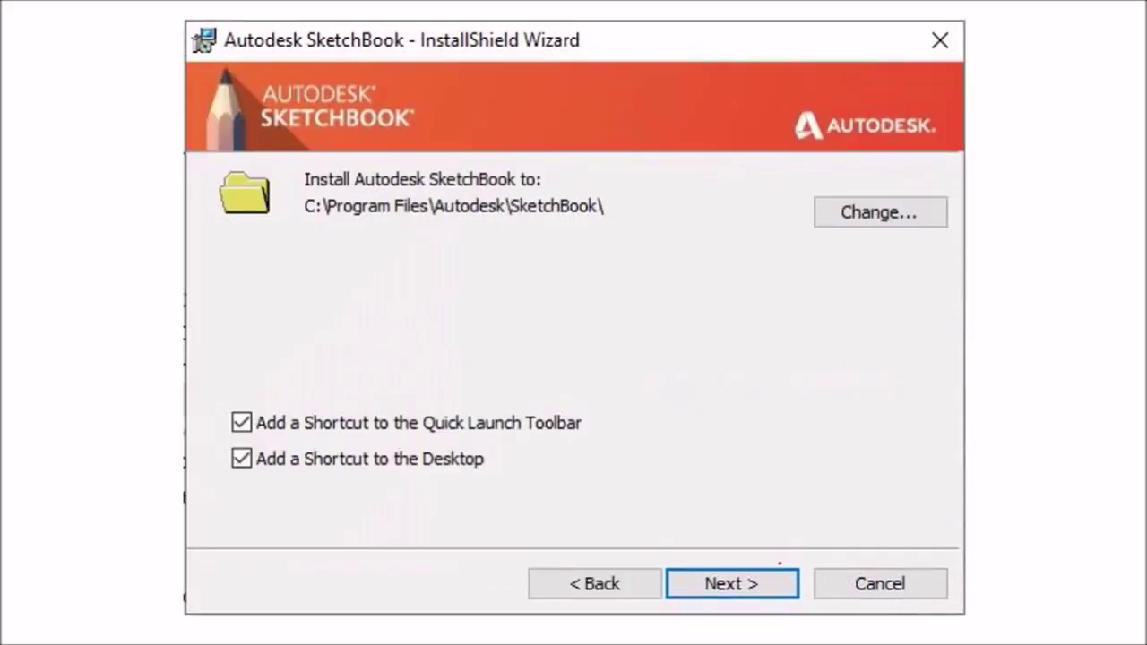
left_click_drag(779, 565, 806, 559)
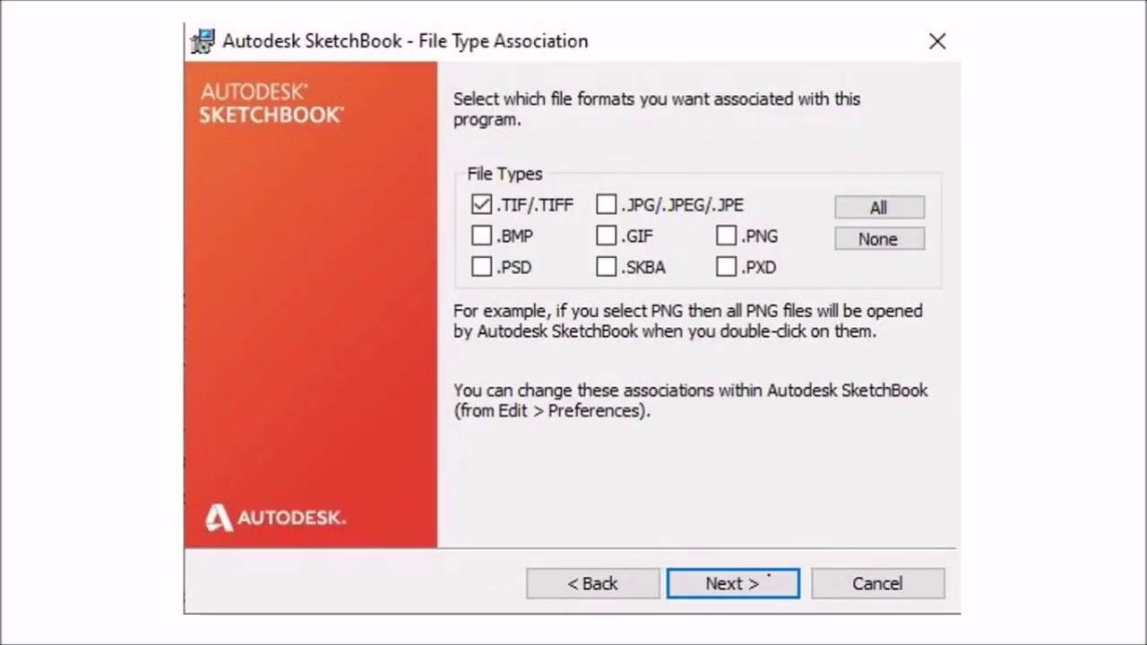
mouse_move(768, 577)
left_mouse_down()
mouse_move(772, 587)
mouse_move(812, 555)
left_mouse_up()
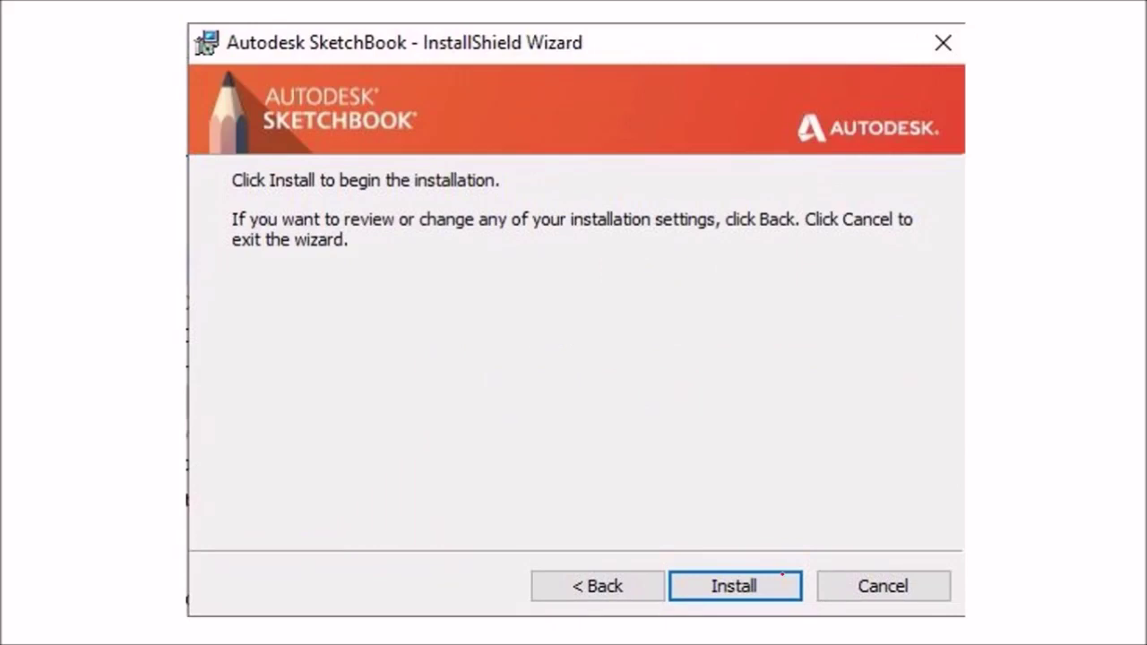
left_click_drag(783, 574, 840, 534)
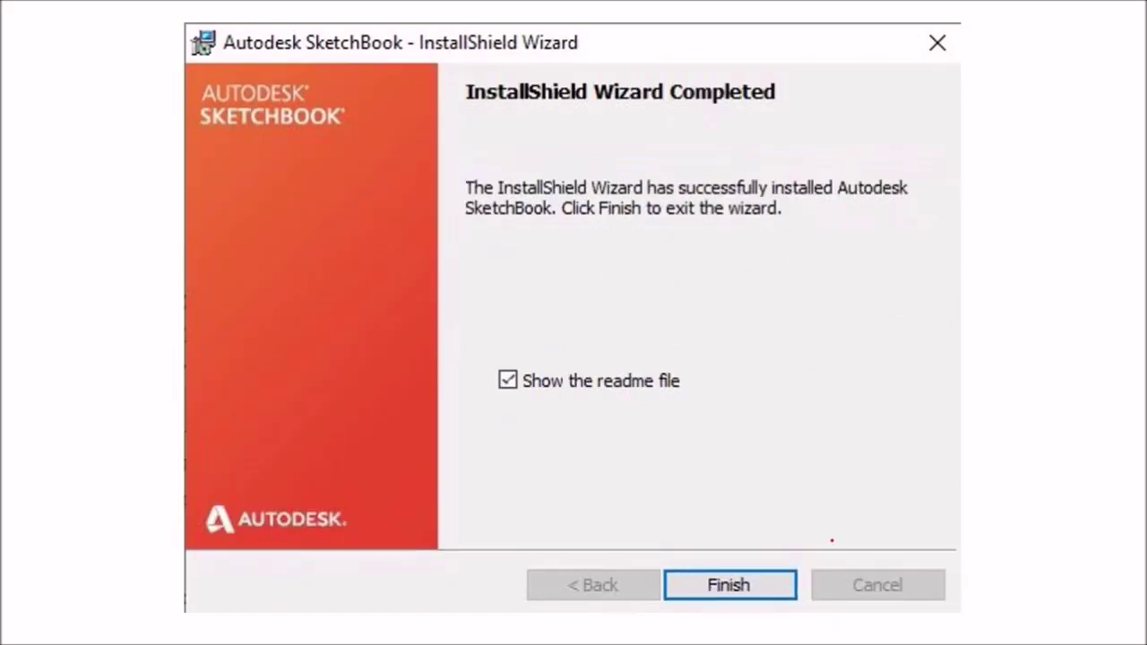
left_click_drag(769, 572, 779, 579)
left_click_drag(779, 579, 826, 552)
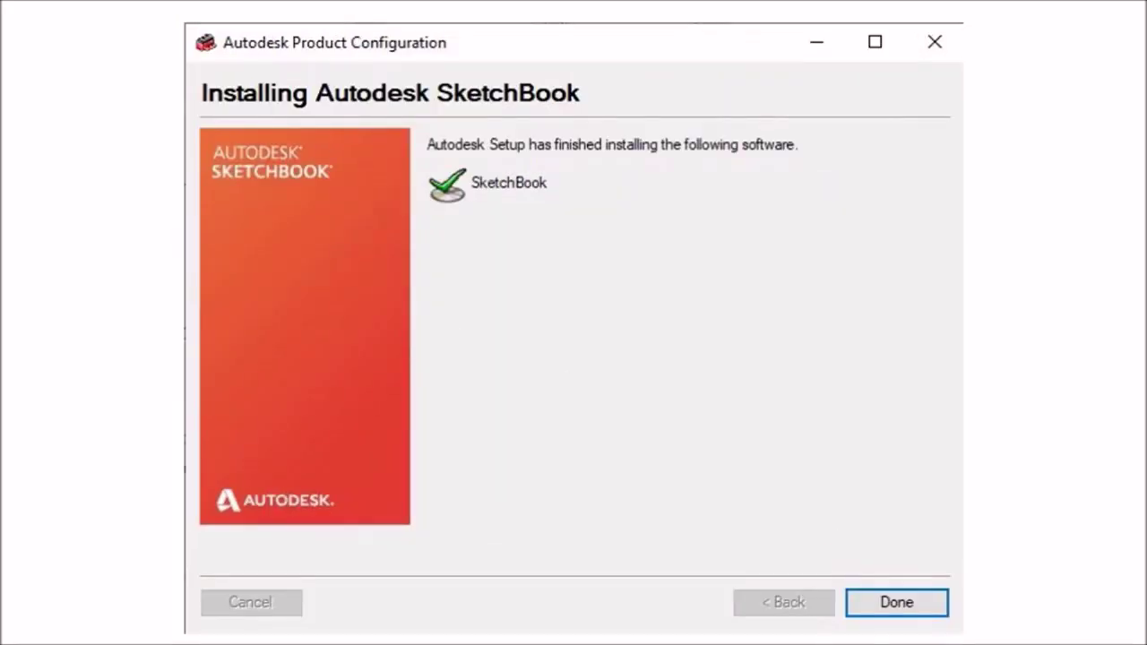
left_click_drag(487, 203, 538, 204)
left_click_drag(919, 602, 961, 571)
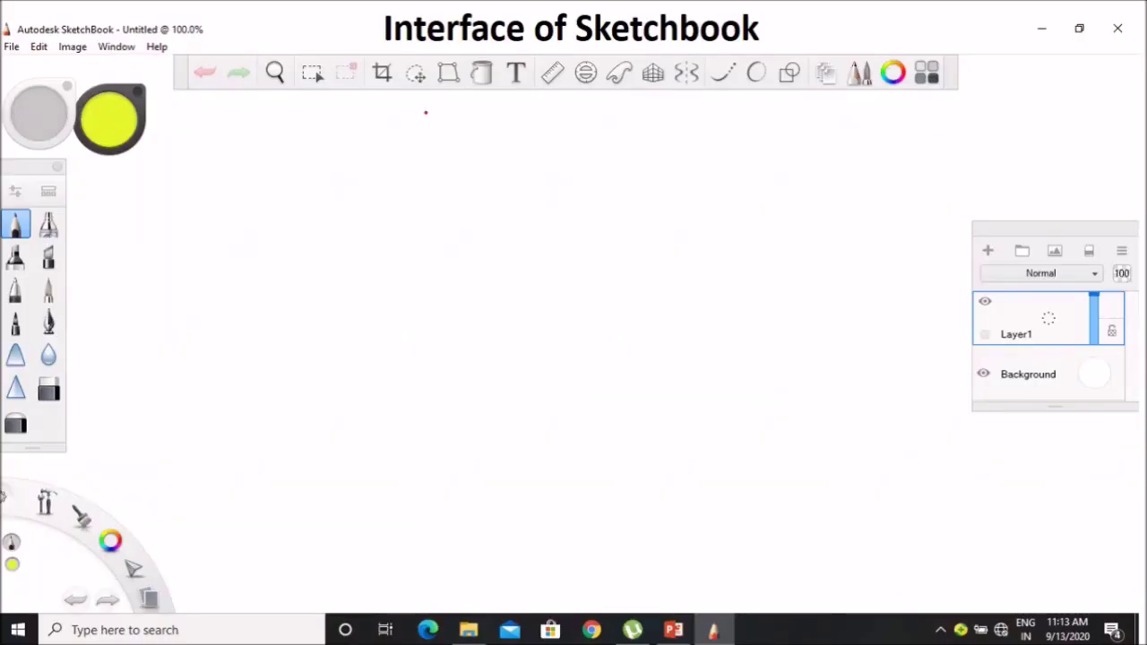
left_click_drag(399, 121, 748, 120)
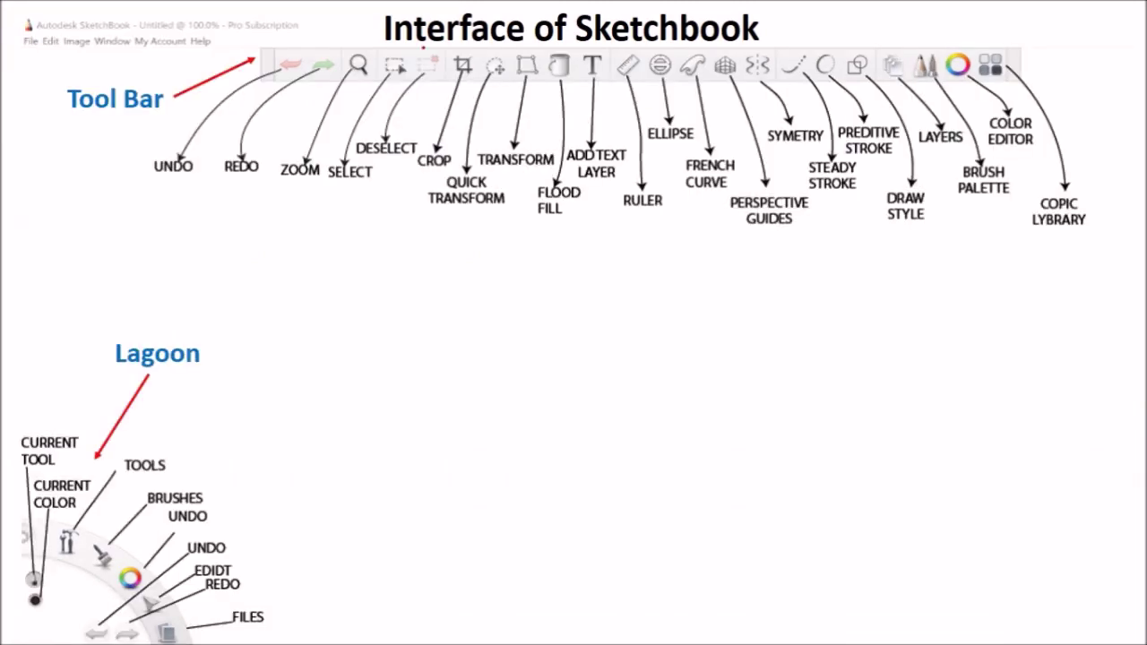
mouse_move(175, 216)
left_mouse_down()
mouse_move(174, 251)
mouse_move(340, 261)
mouse_move(1024, 248)
left_mouse_up()
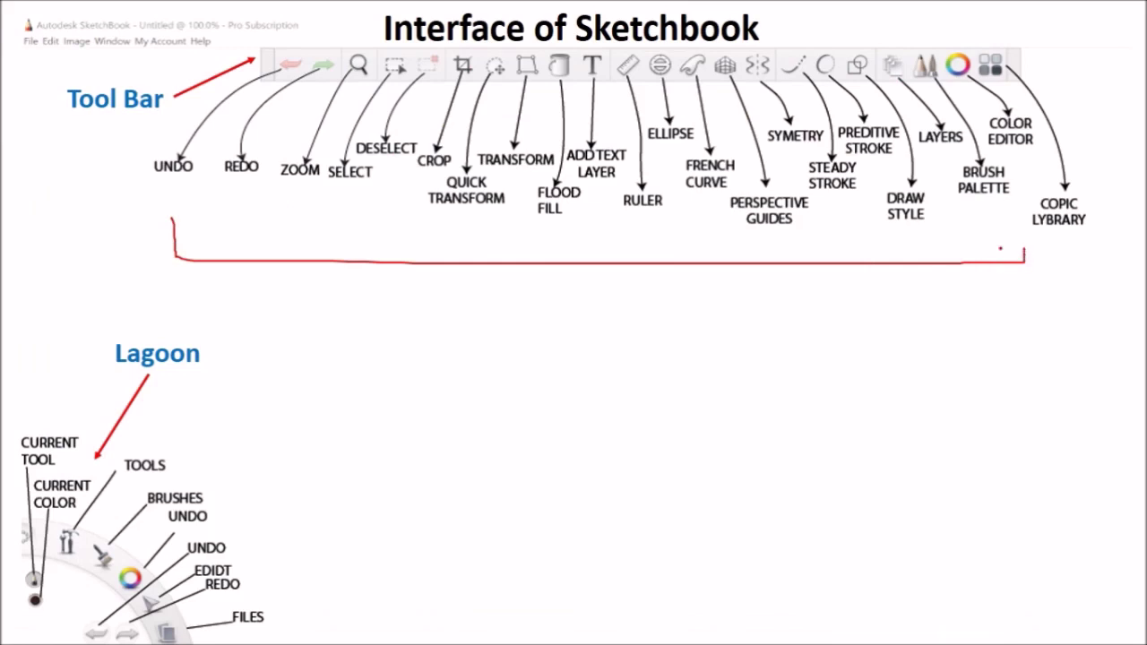
mouse_move(188, 389)
left_mouse_down()
mouse_move(240, 466)
mouse_move(281, 589)
left_mouse_up()
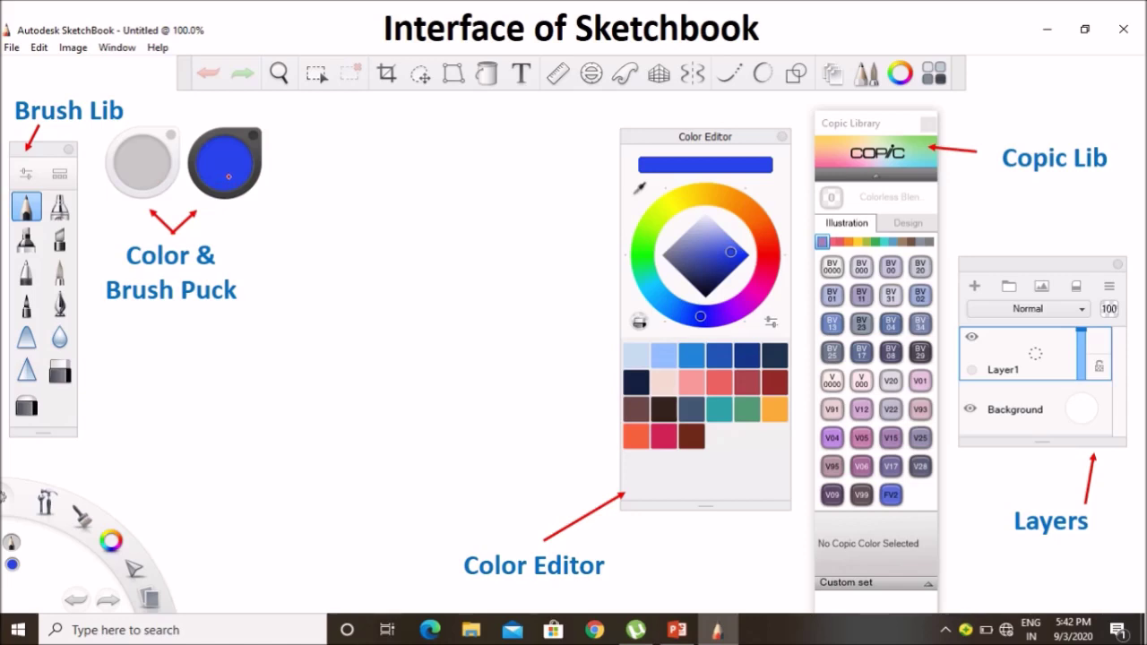
left_click_drag(584, 539, 676, 542)
mouse_move(657, 504)
left_mouse_down()
mouse_move(667, 513)
mouse_move(732, 469)
left_mouse_up()
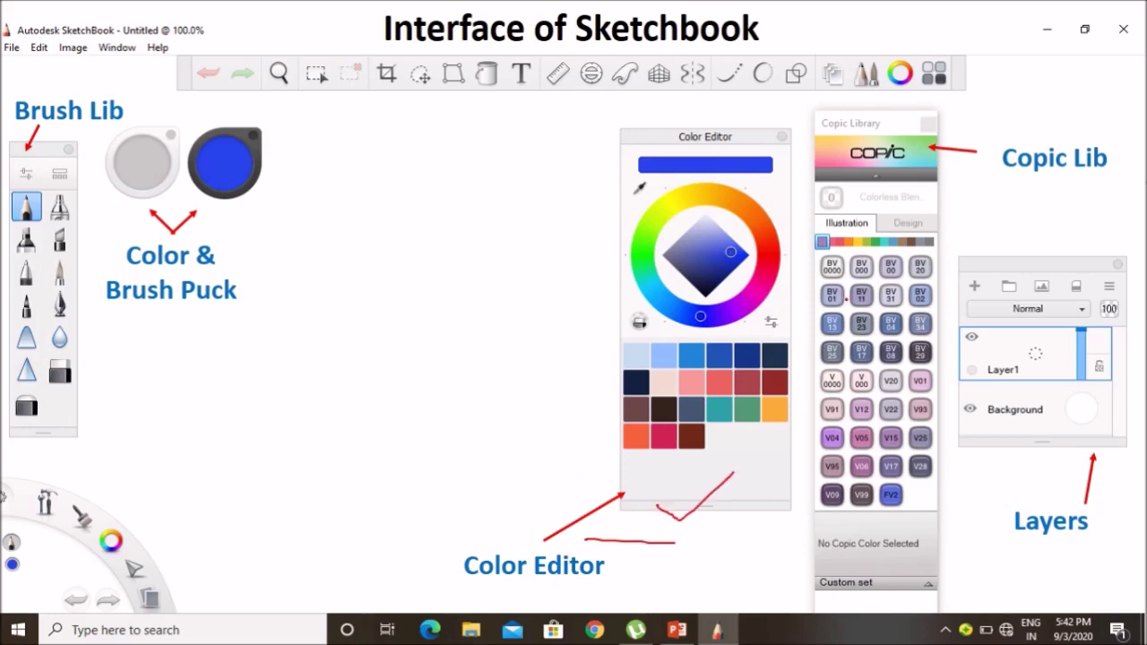
left_click_drag(1022, 180, 1090, 180)
left_click_drag(1015, 546, 1077, 545)
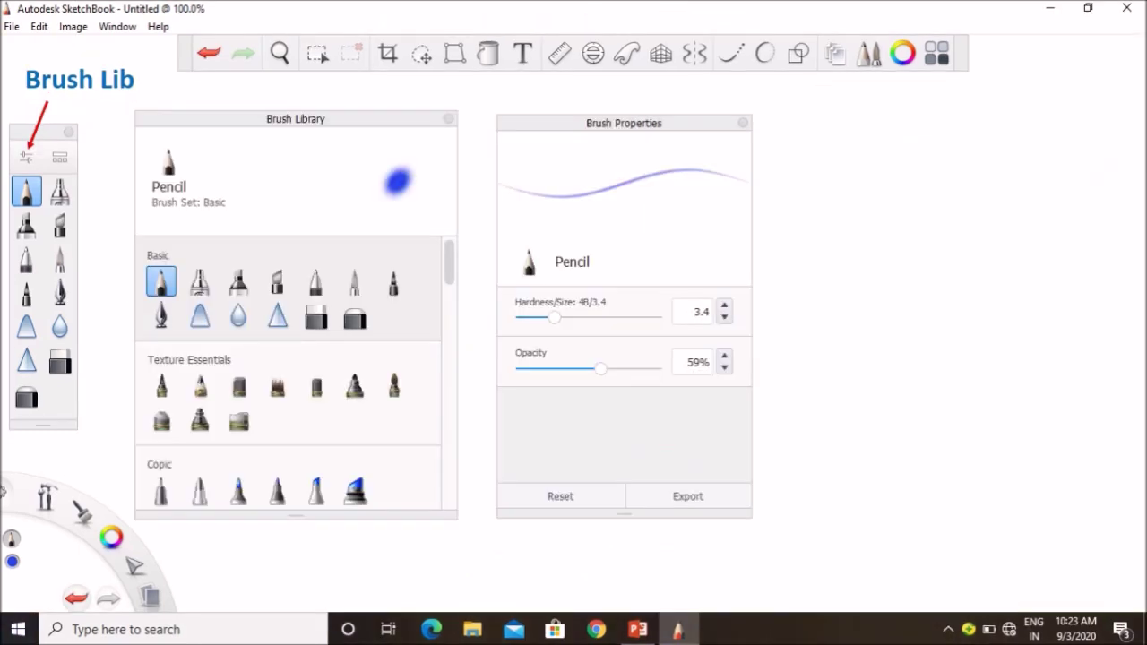
left_click_drag(62, 105, 129, 105)
left_click_drag(553, 141, 691, 142)
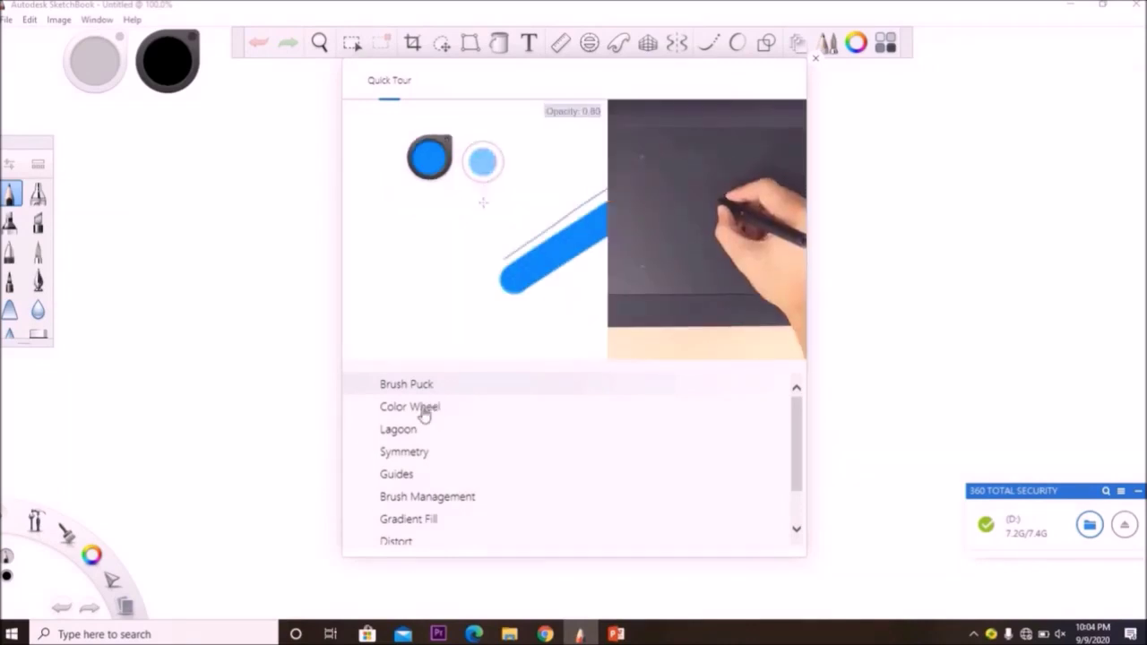
View the Quick Tour demonstrations for Color Wheel, Lagoon, Symmetry, Guides, Brush Management, Gradient Fill and Distort.
left_click(424, 408)
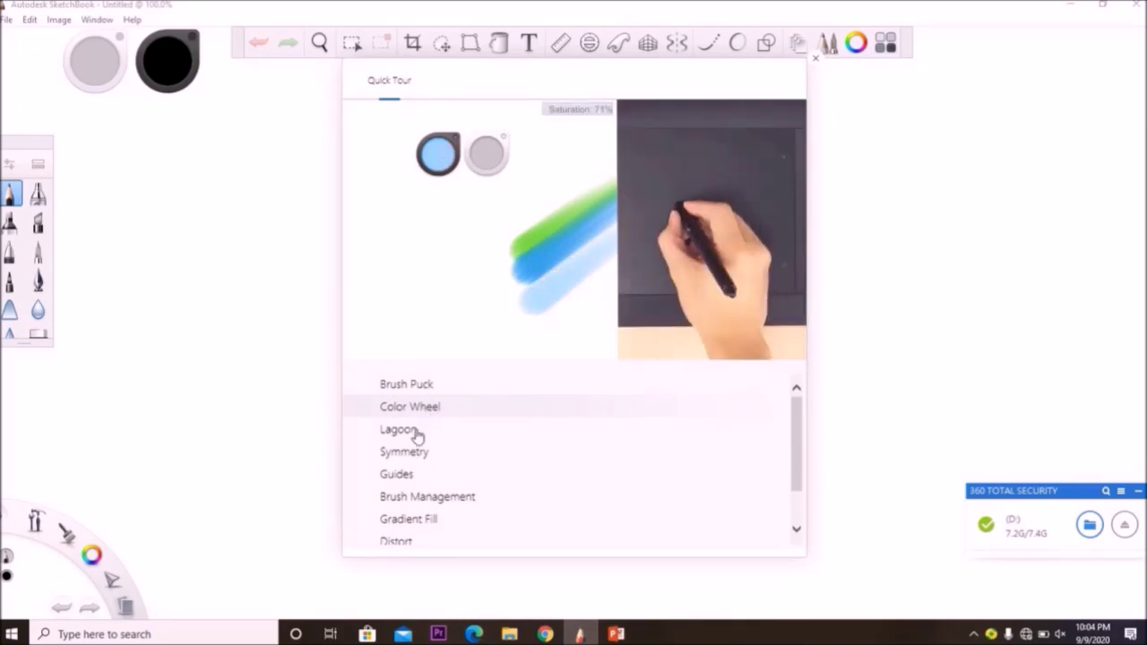
left_click(399, 430)
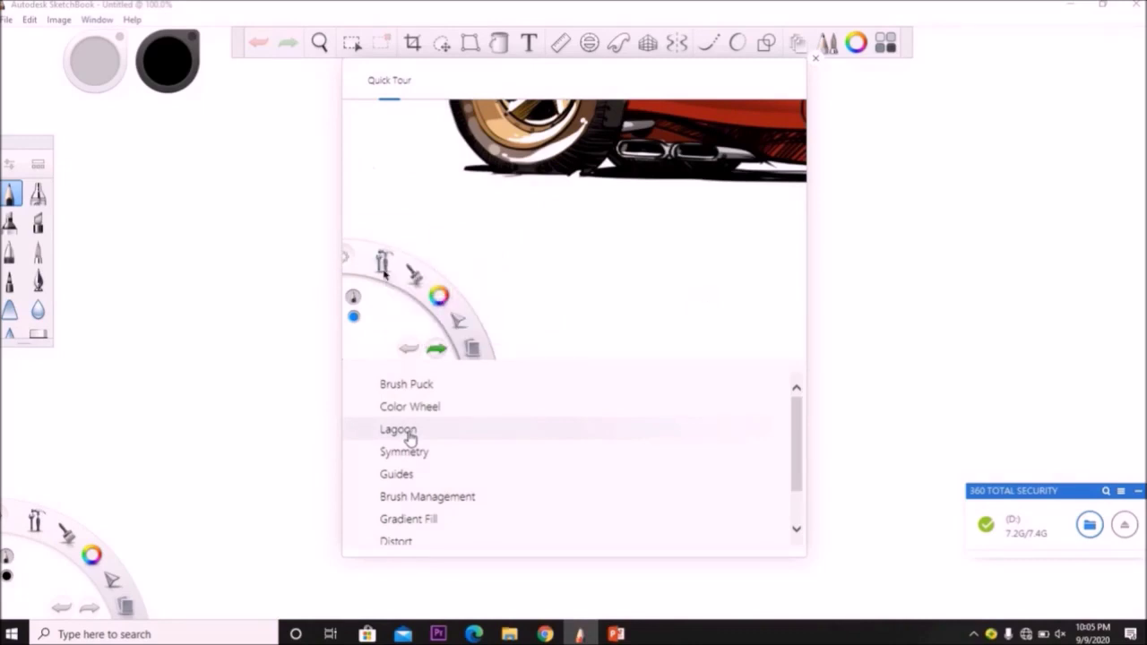
left_click(404, 461)
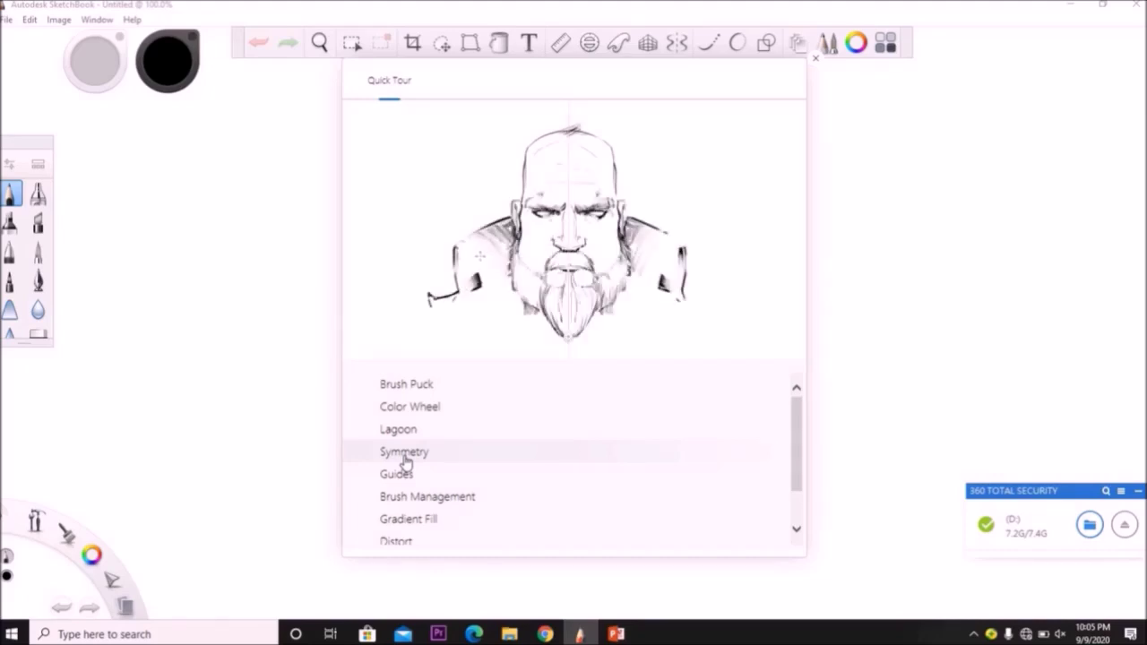
mouse_move(402, 475)
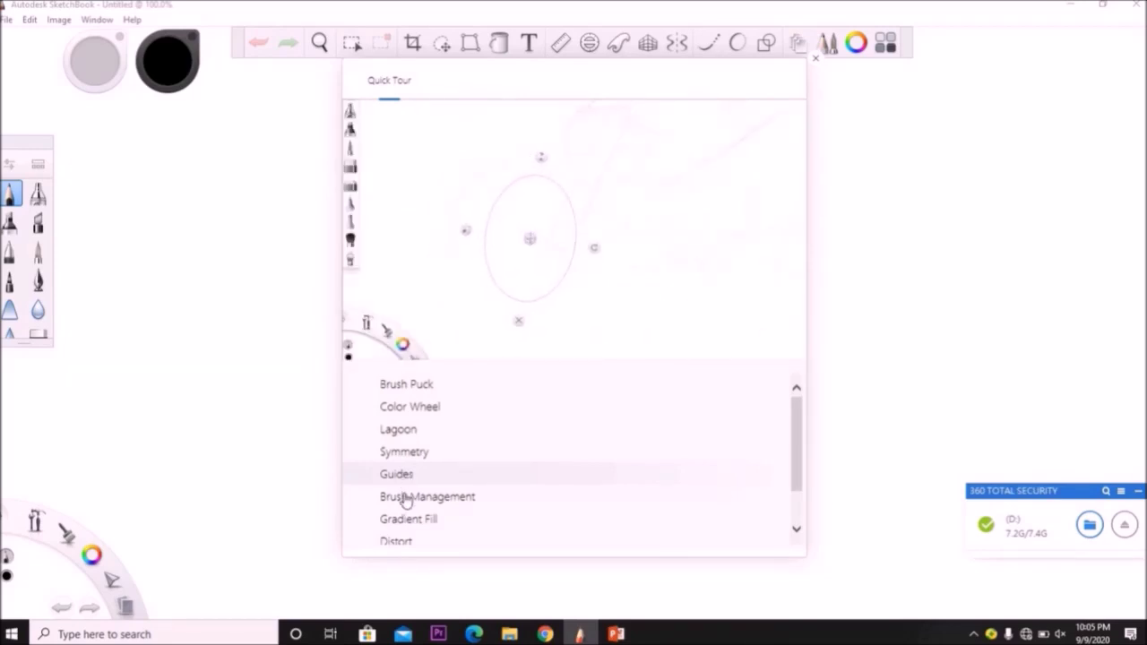
left_click(405, 498)
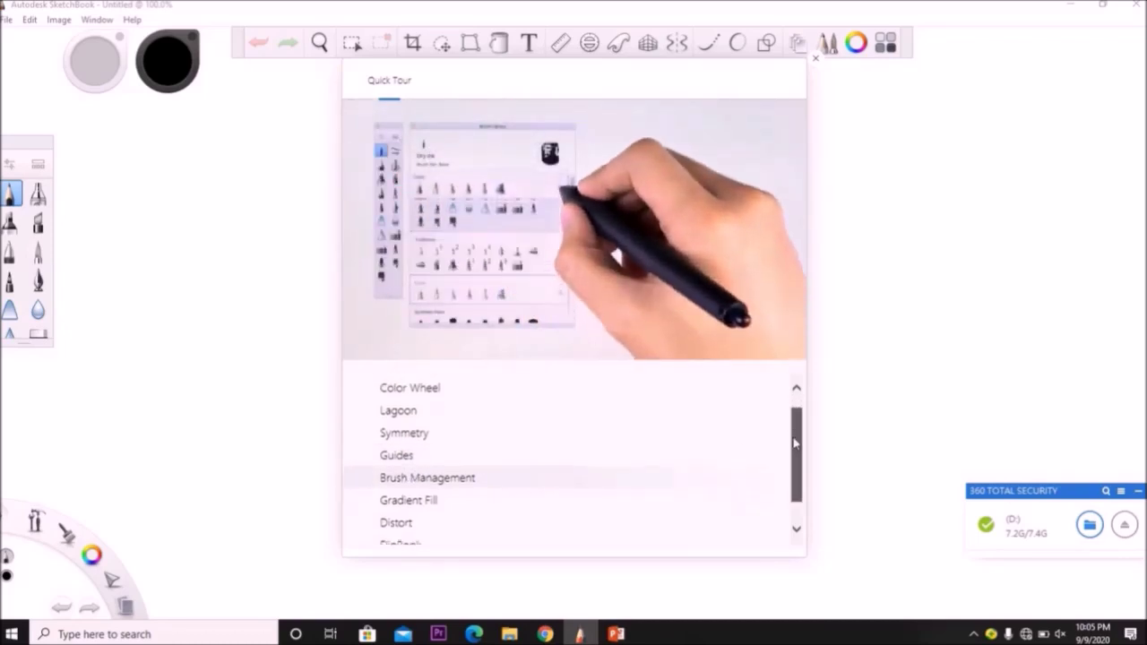
left_click_drag(794, 437, 794, 466)
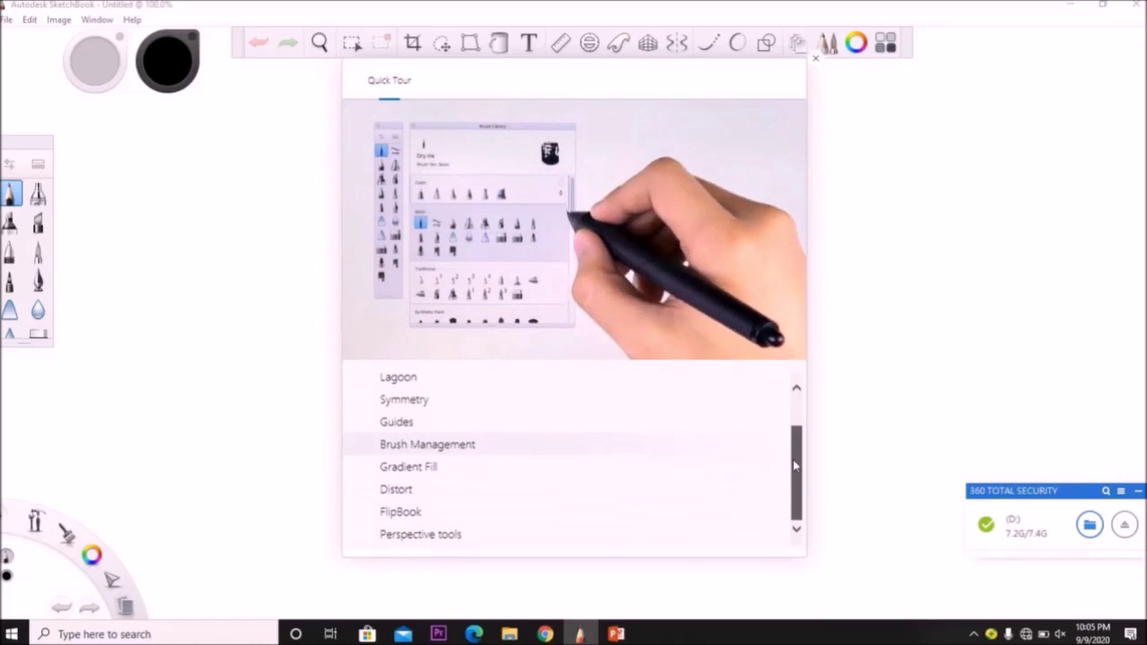
left_click(413, 475)
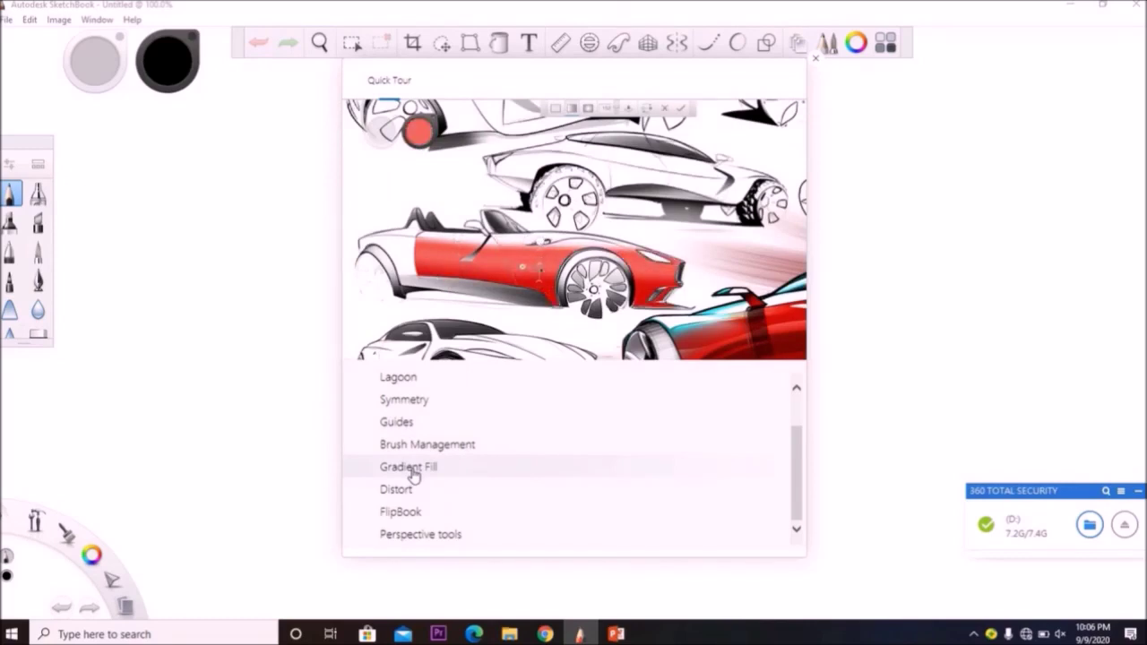
left_click(404, 490)
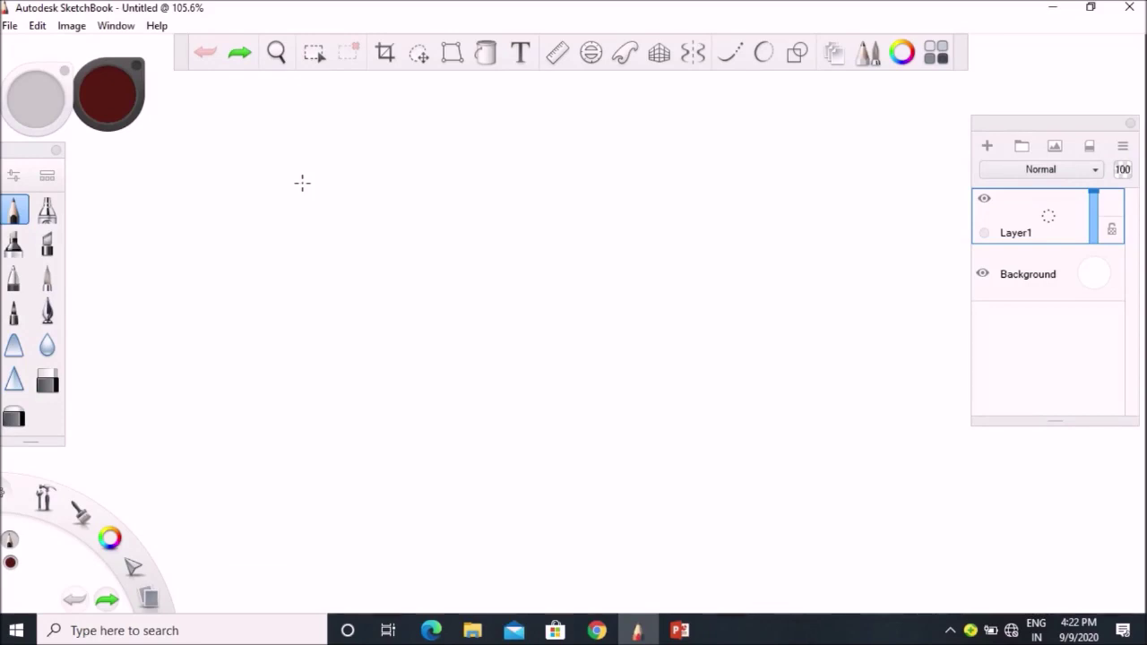
Resize the canvas to a width of 900 pixels and a height of 500 pixels.
left_click(72, 26)
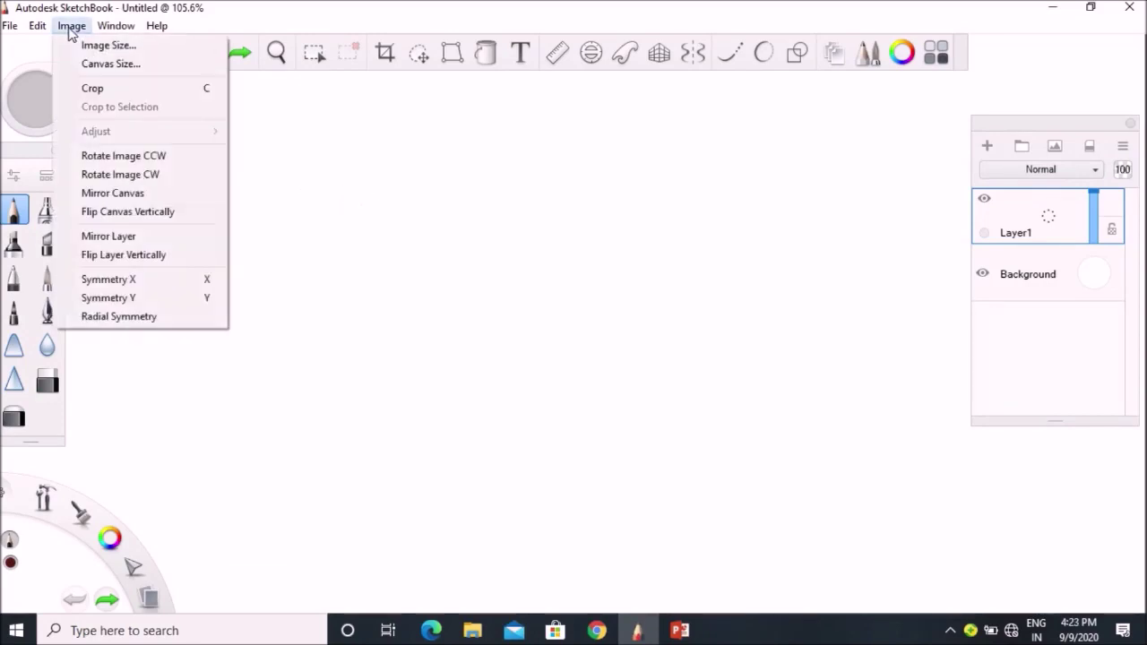
left_click(116, 64)
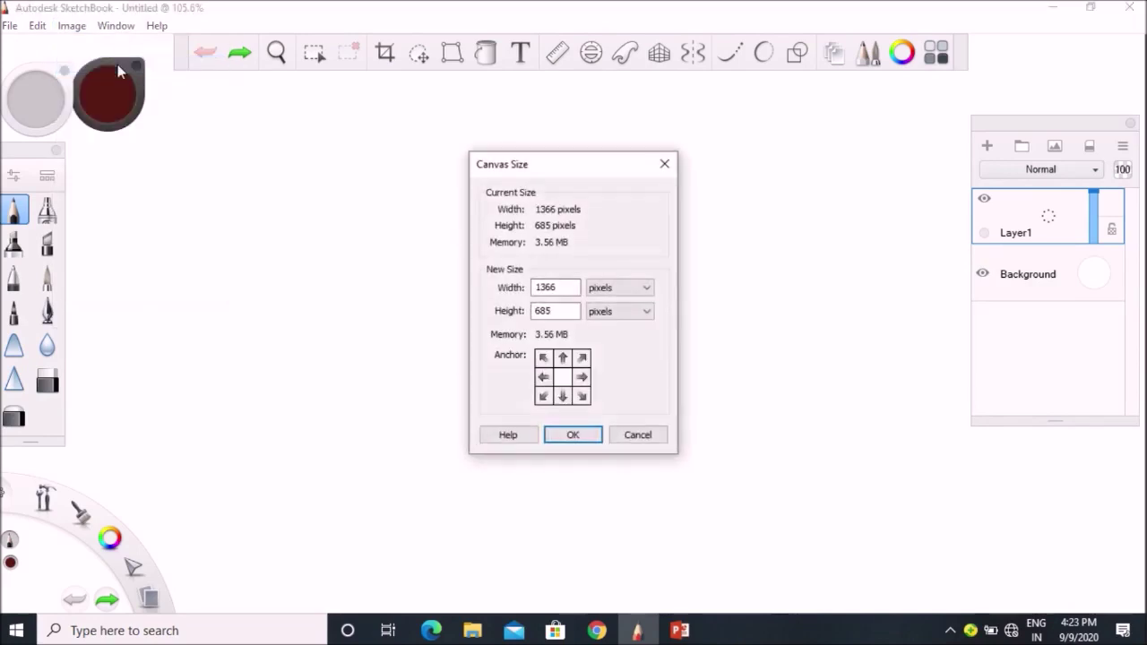
left_click(556, 287)
left_click_drag(557, 286, 535, 287)
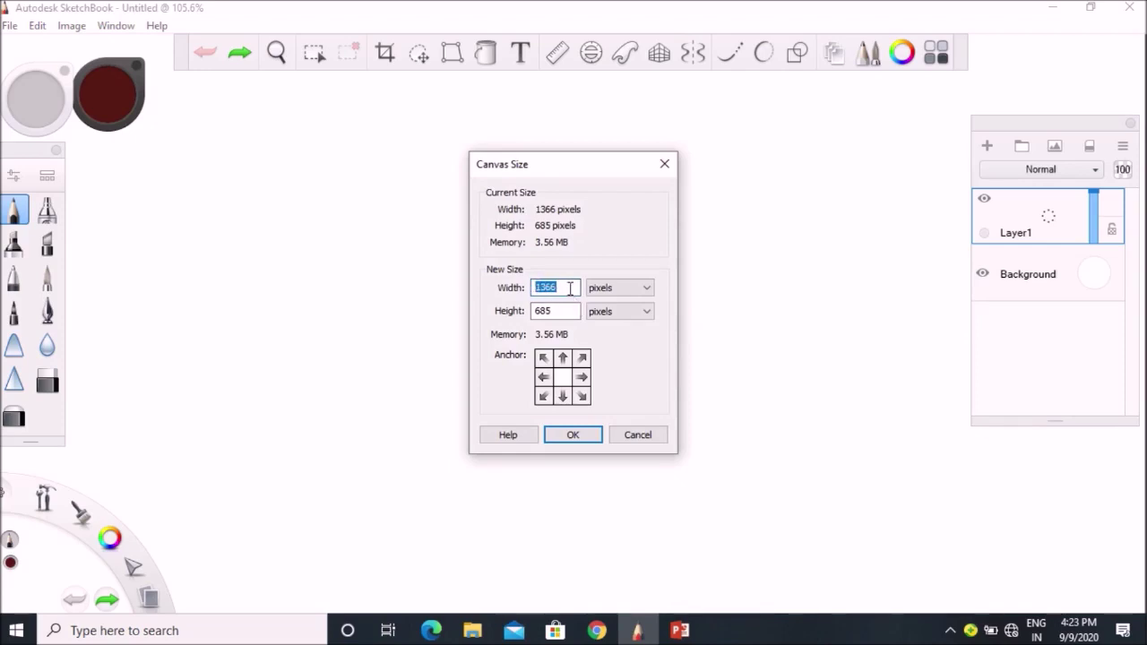
type("900")
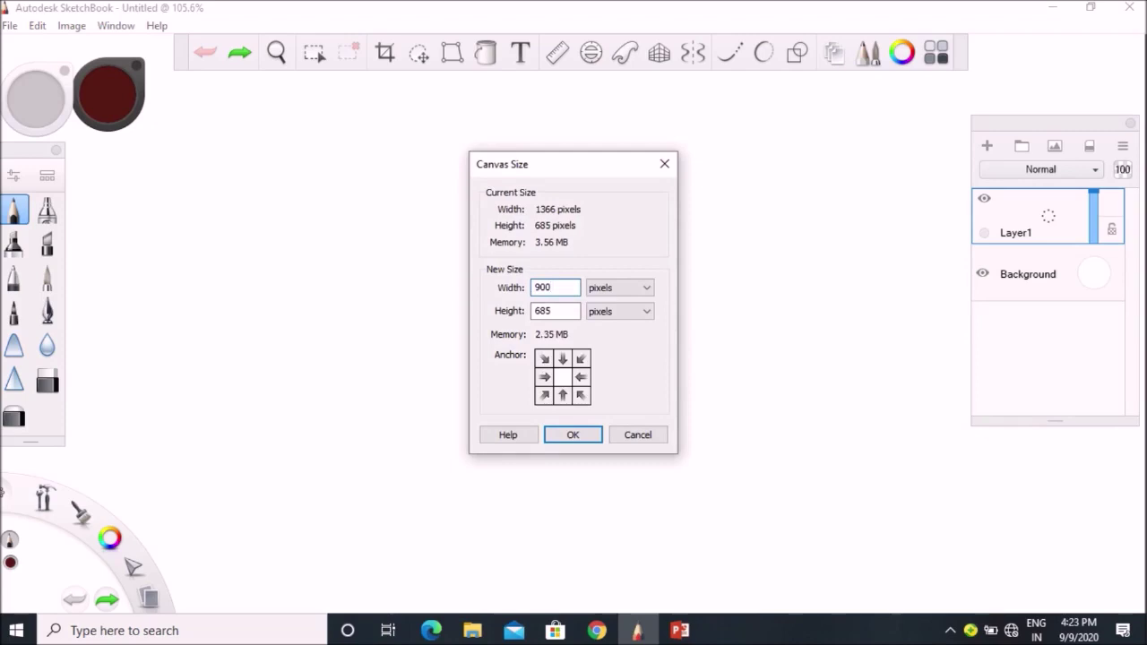
key("Tab")
type("500")
left_click(585, 436)
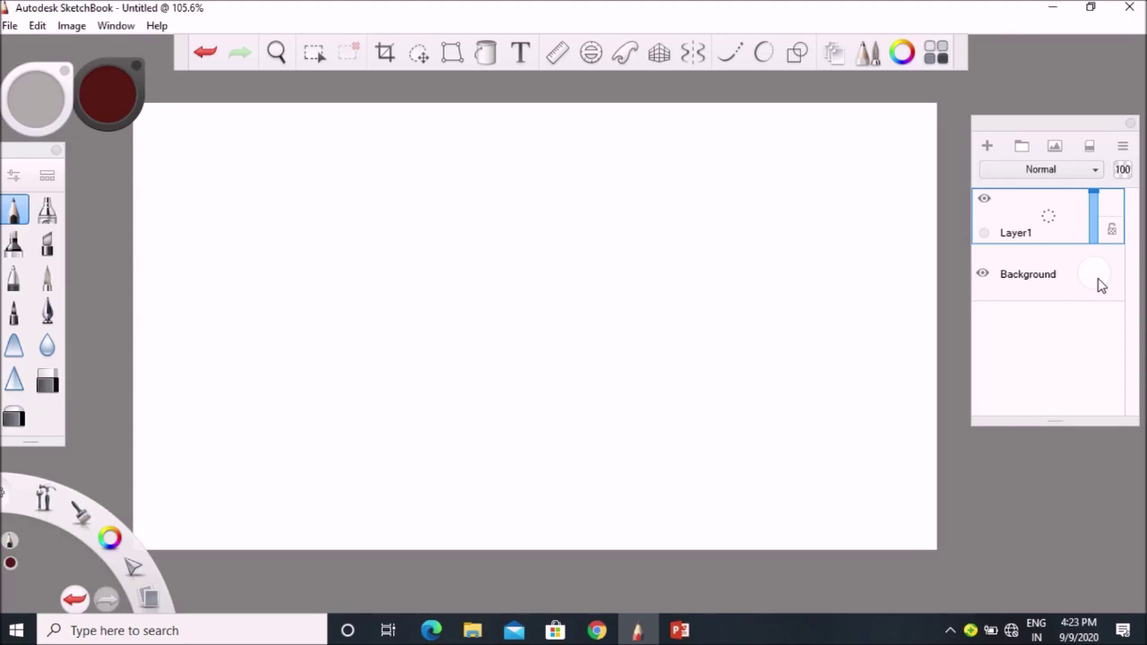
Change the Background layer's color to a light sky blue.
key("c")
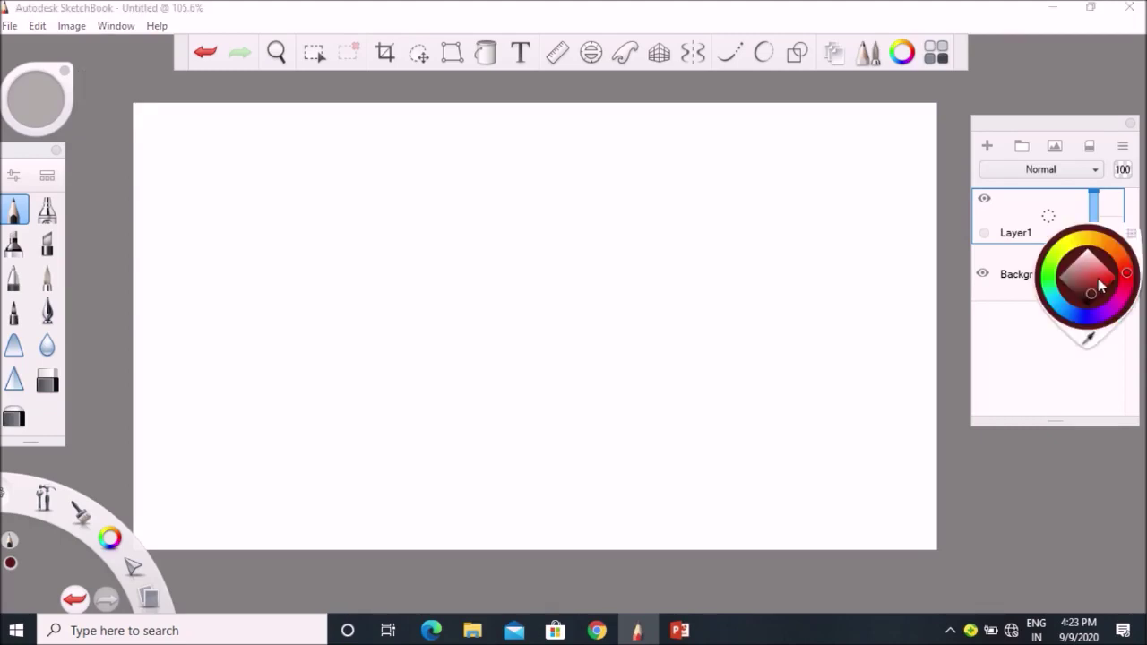
left_click(1050, 392)
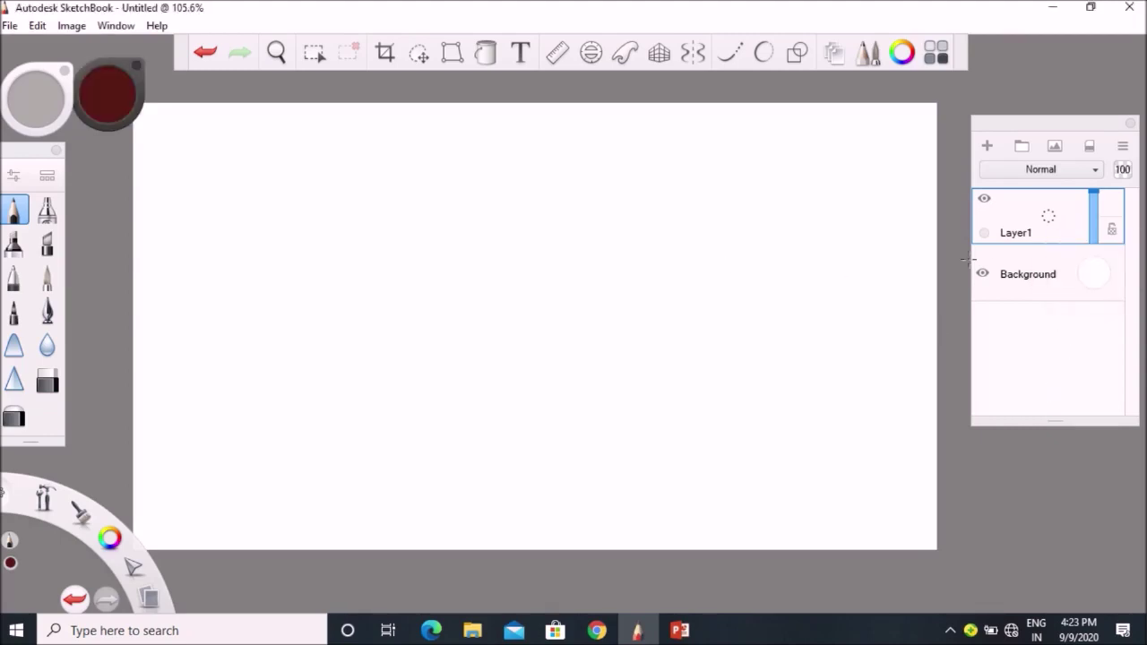
key("c")
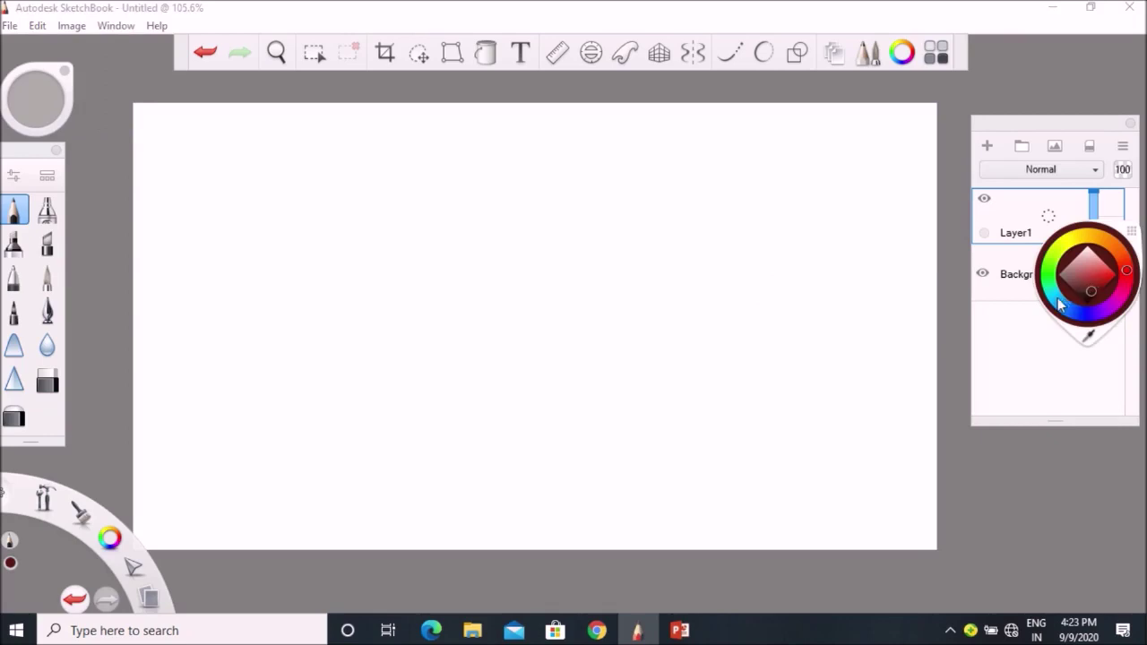
left_click(1056, 298)
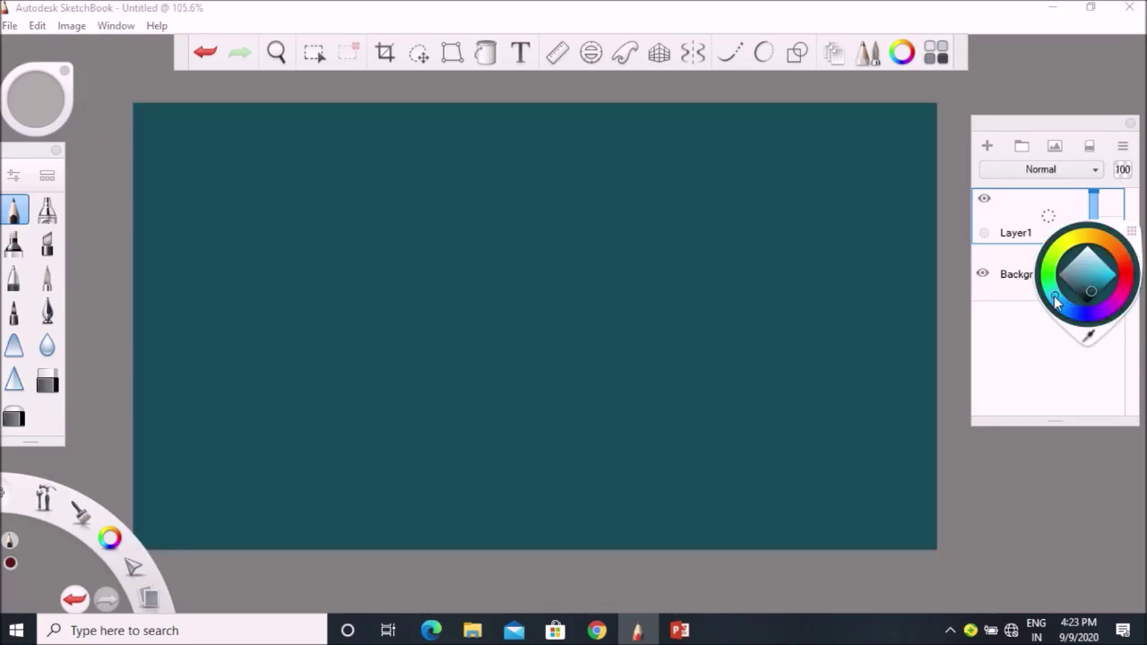
left_click(1091, 259)
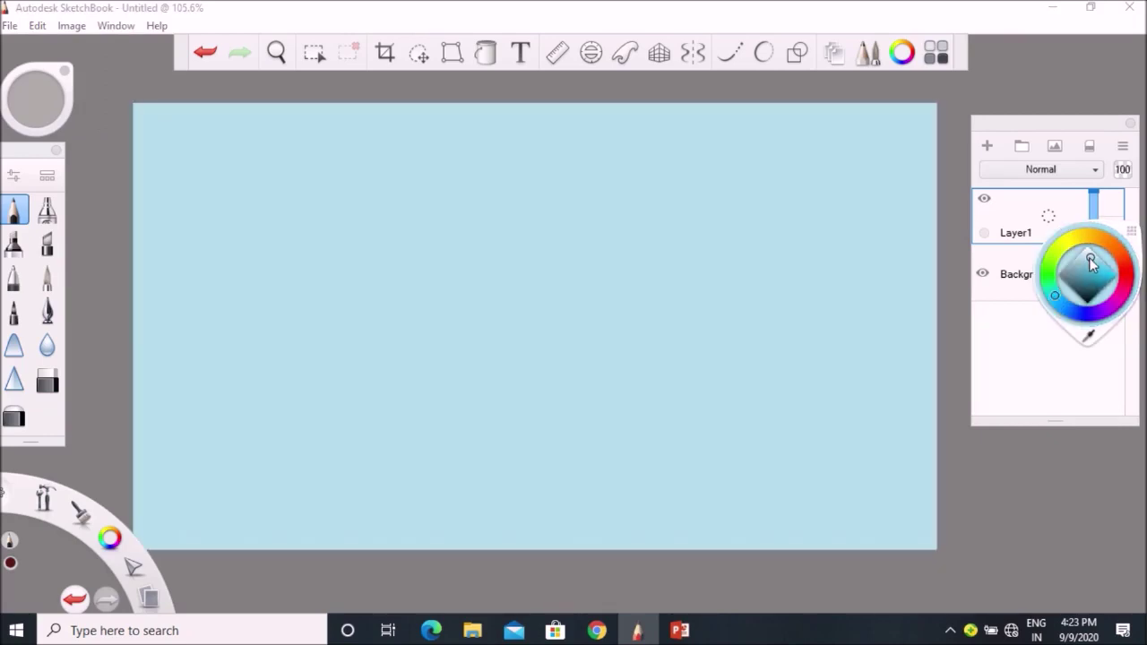
left_click(1095, 265)
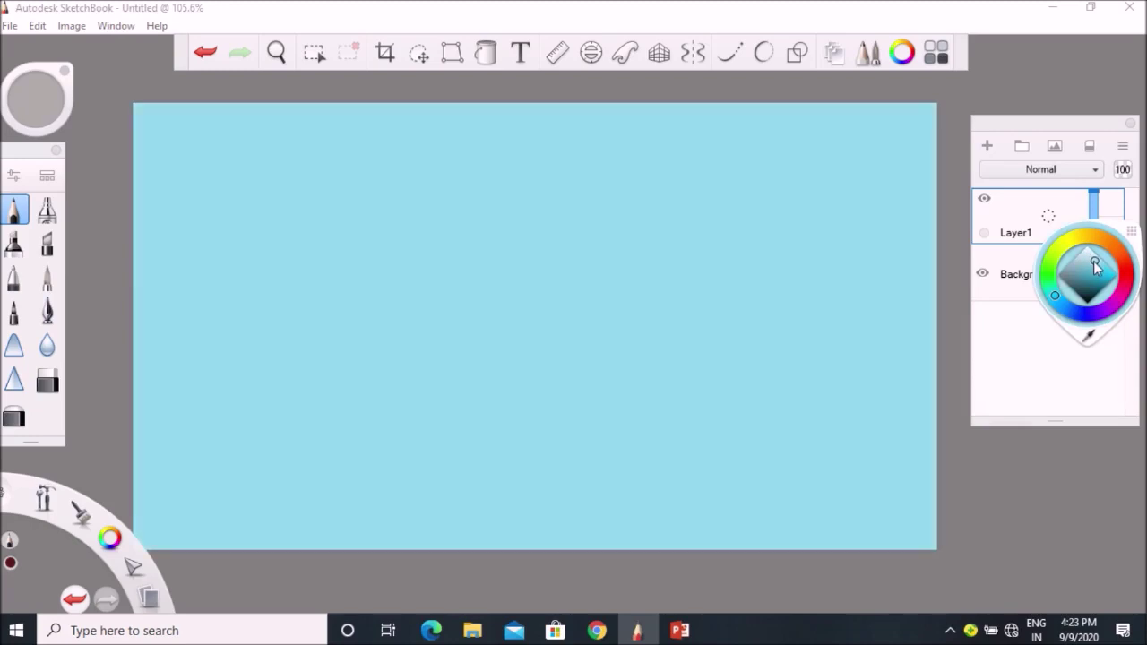
Fine-tune the Background layer's color to a soft, slightly richer sky blue.
left_click_drag(1096, 266, 1091, 267)
left_click(1091, 258)
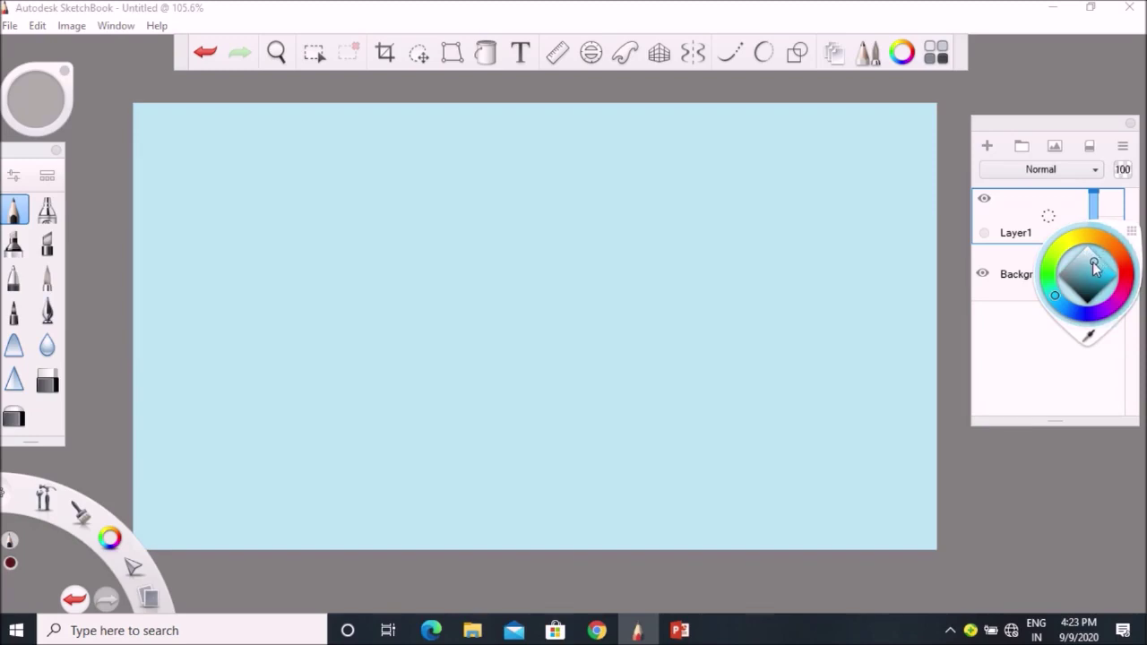
left_click(1092, 261)
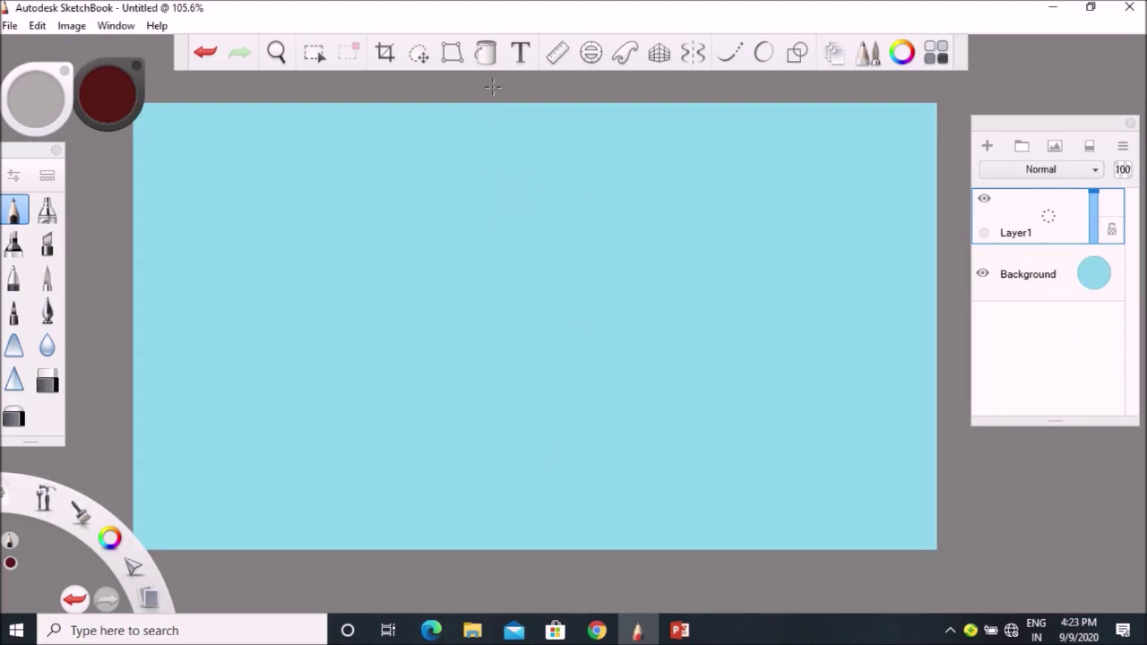
Apply a Linear Fill to Layer1, blending from very dark teal to bright cyan.
left_click(490, 55)
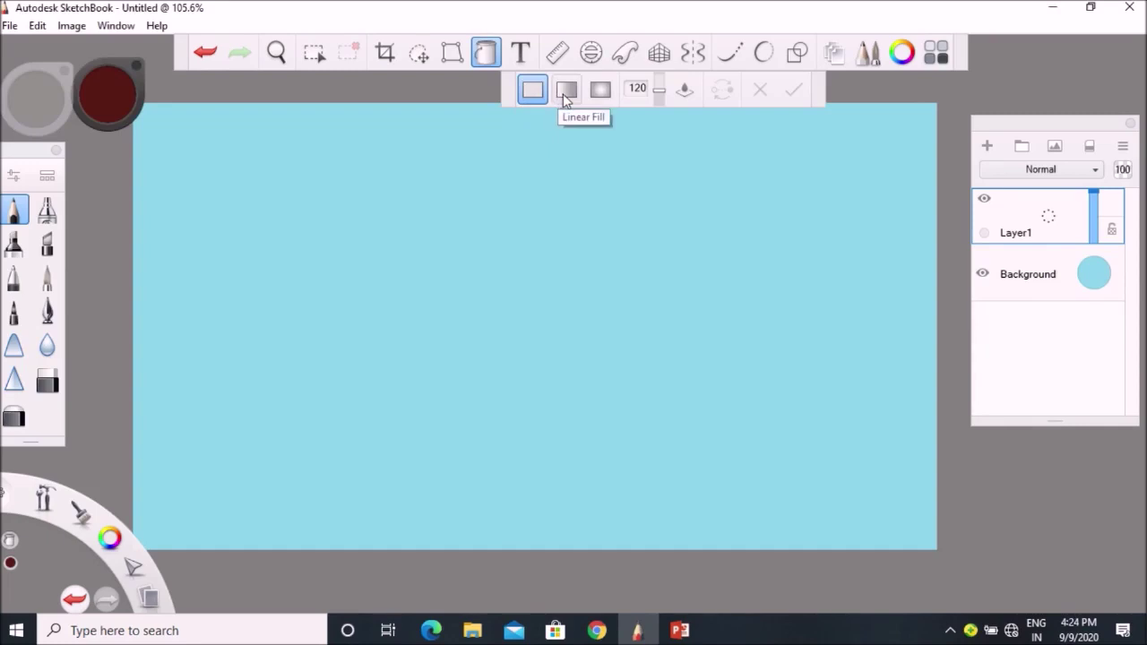
left_click(564, 95)
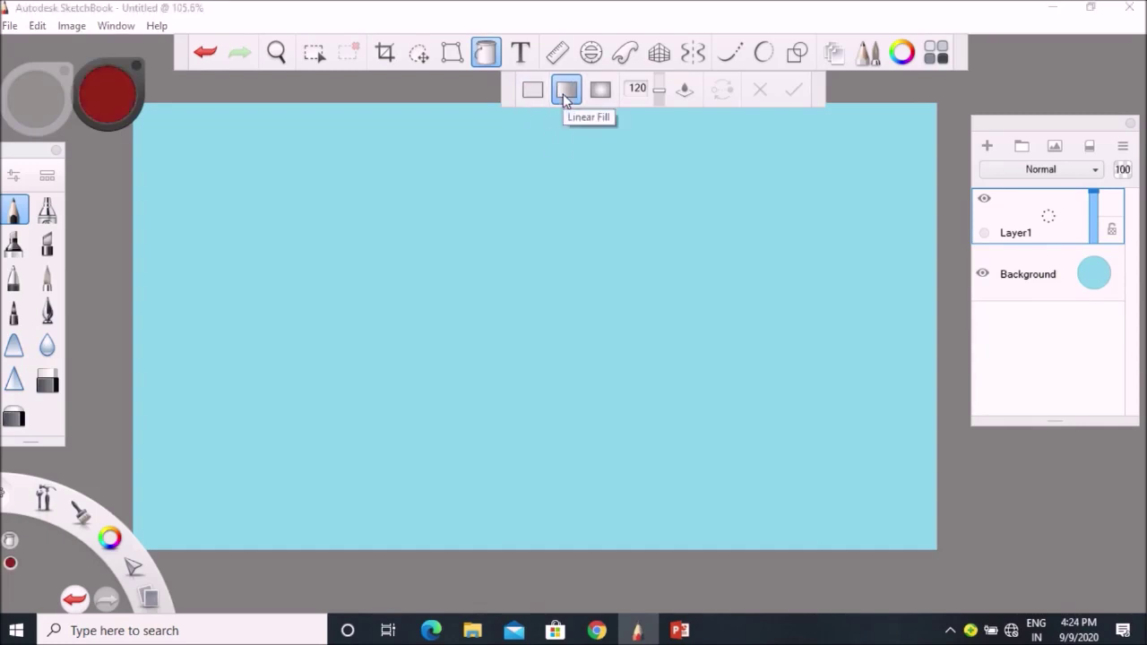
left_click(544, 291)
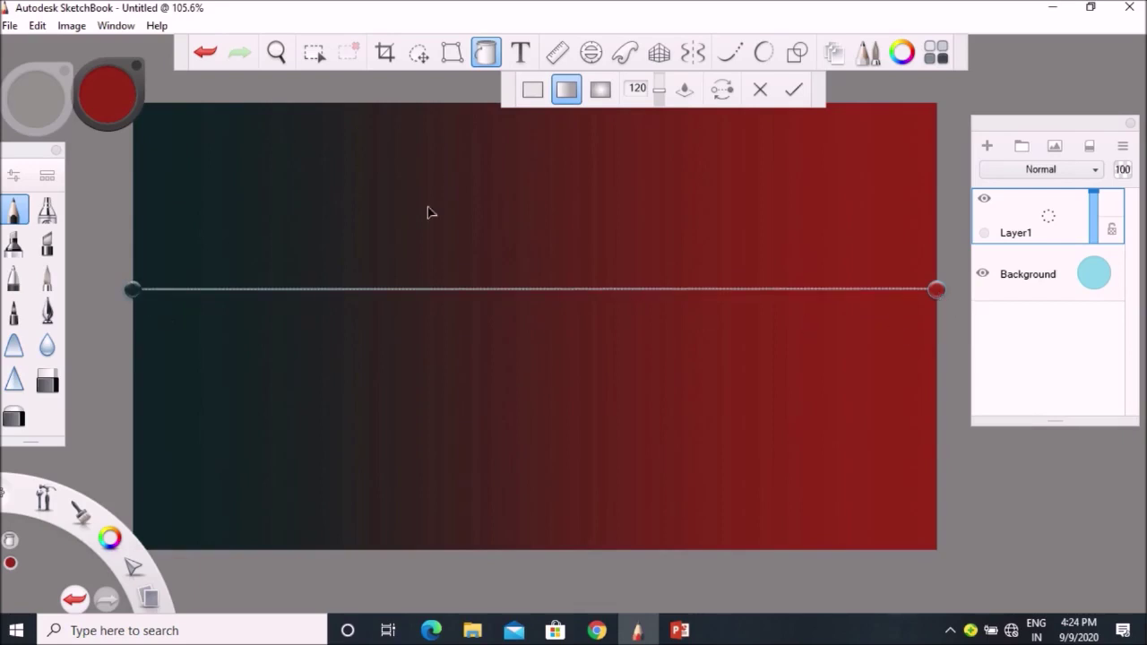
left_click(117, 104)
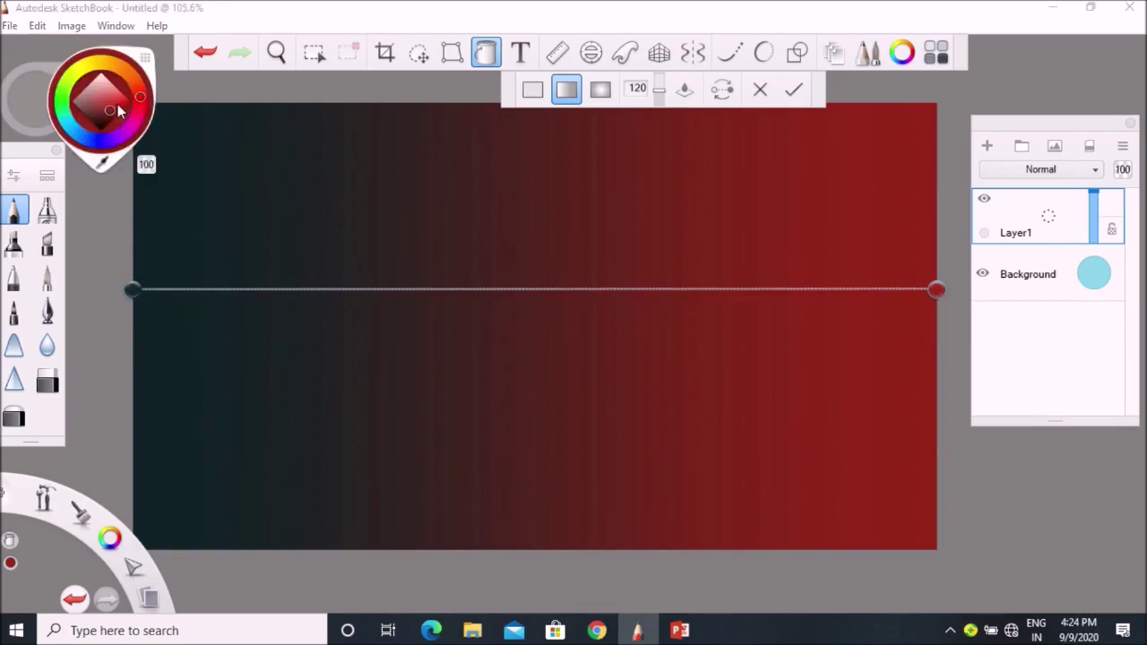
left_click(72, 128)
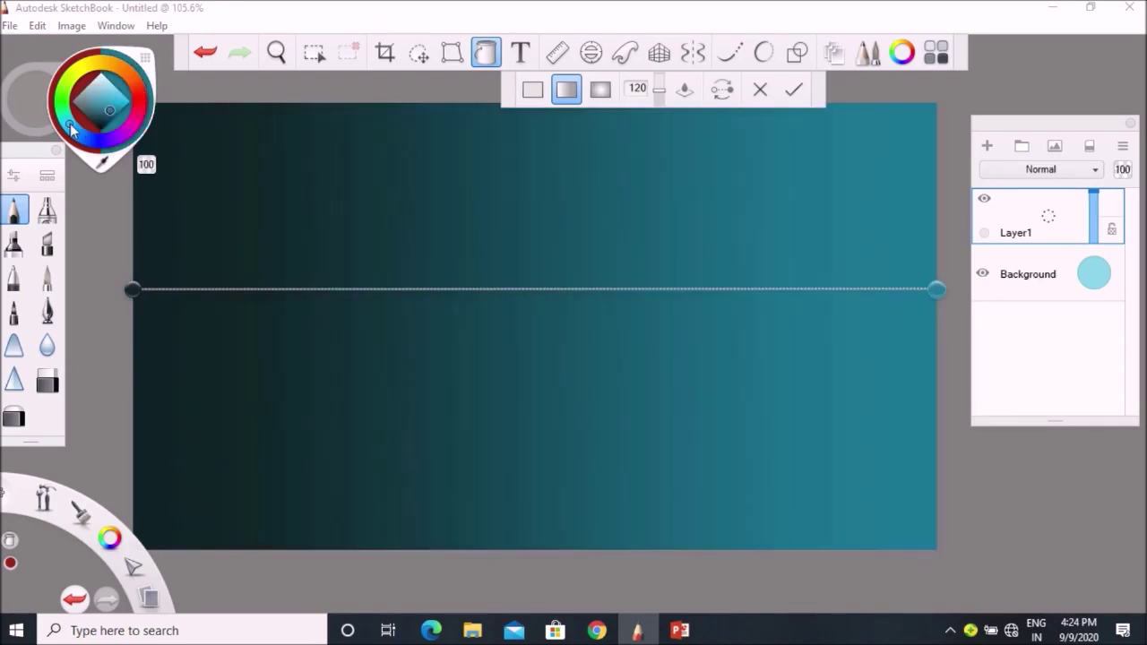
left_click(128, 105)
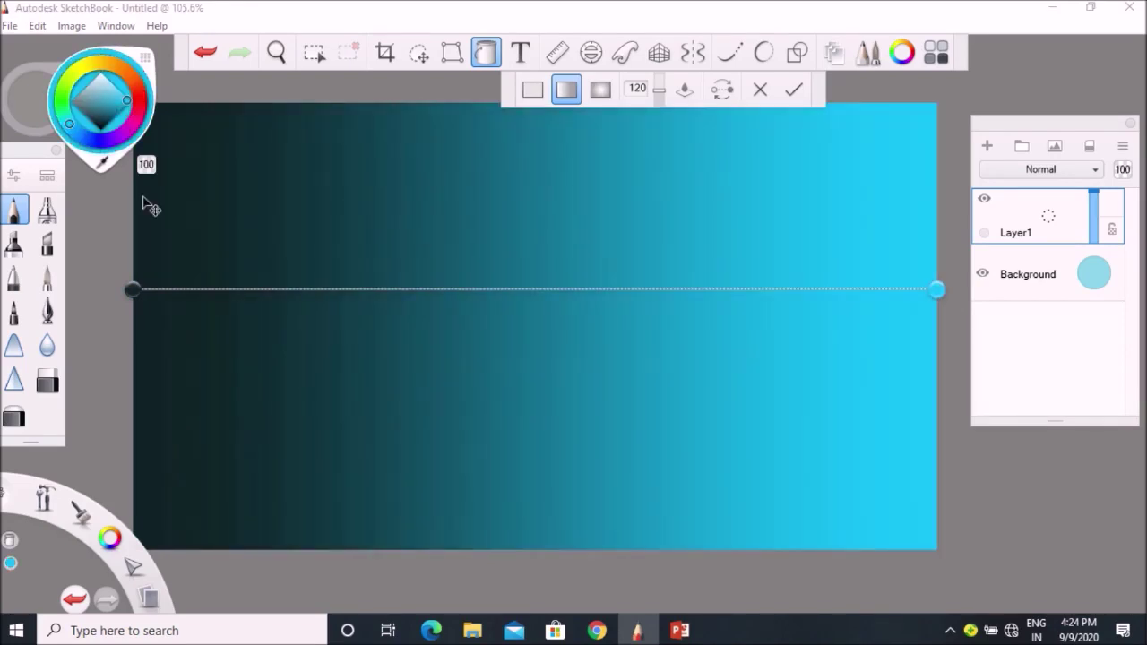
Reorient the gradient vertically, with dark teal at the canvas top and bright cyan starting just below the middle, and finish the fill.
left_click_drag(138, 292, 475, 116)
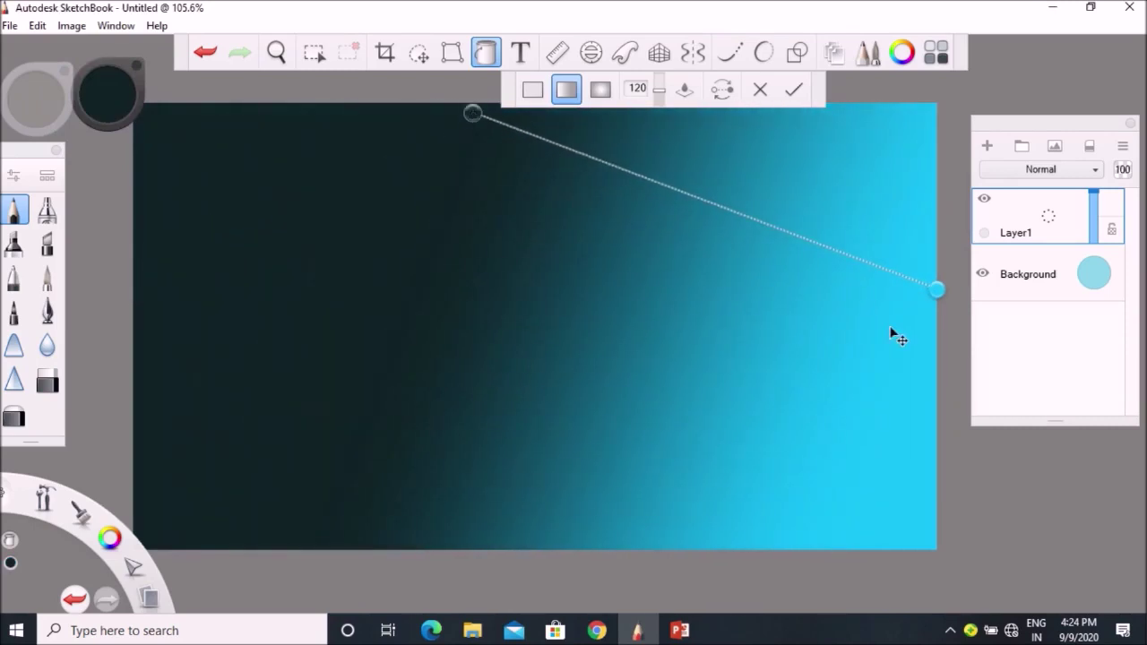
left_click_drag(936, 290, 516, 540)
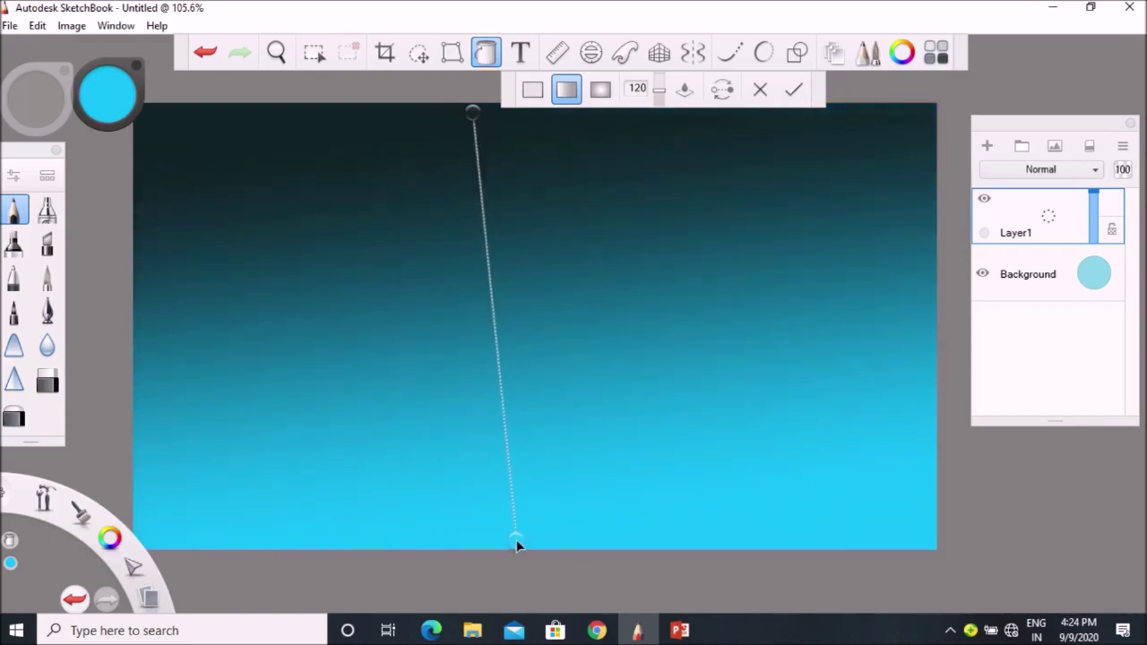
left_click(475, 119)
left_click_drag(477, 119, 516, 115)
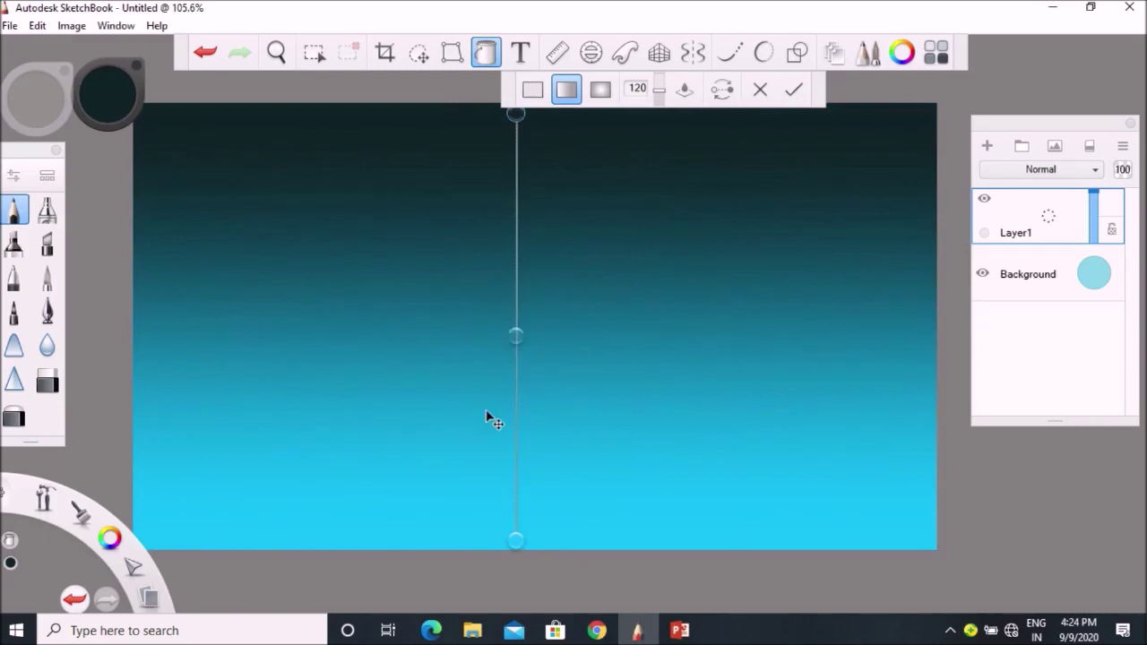
left_click_drag(514, 537, 519, 538)
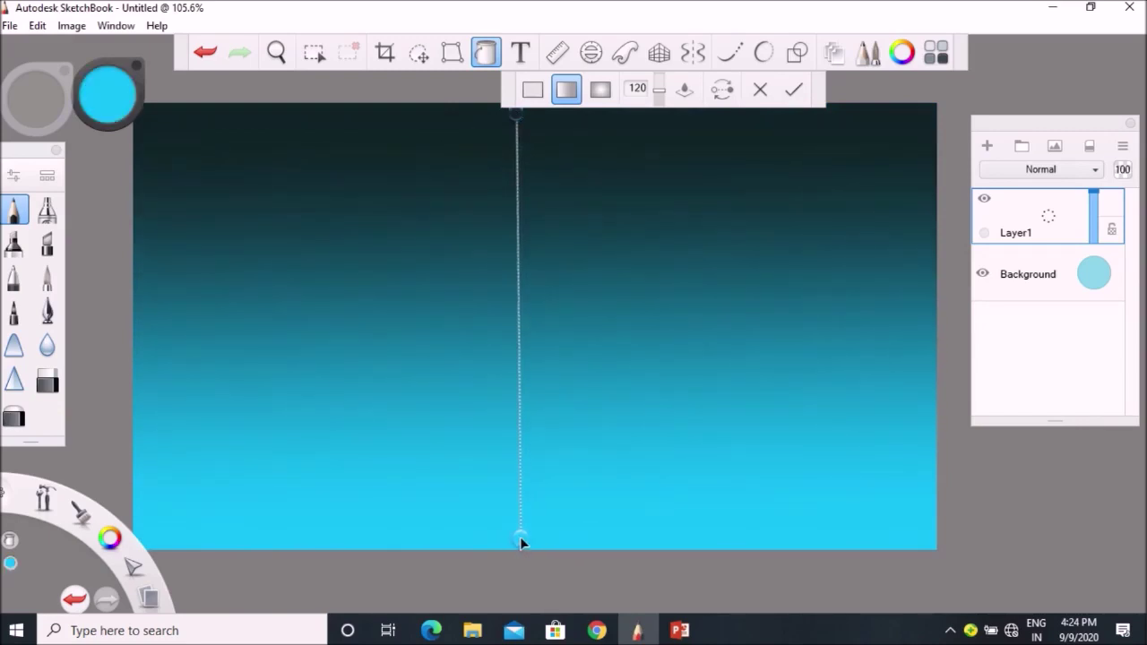
left_click_drag(519, 536, 518, 380)
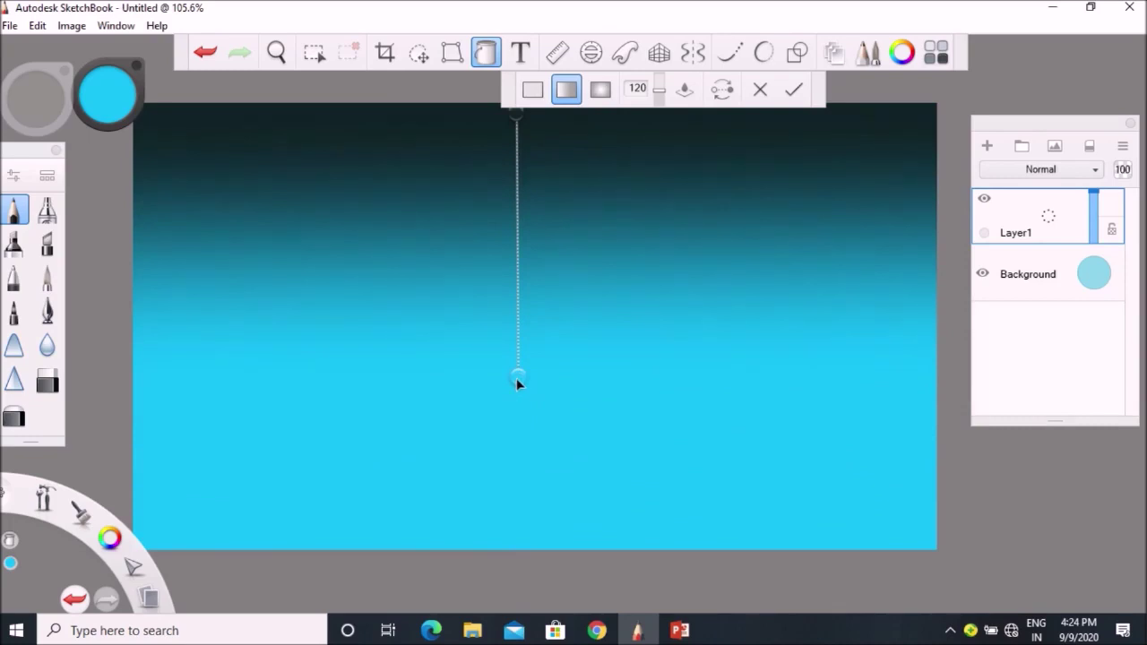
left_click(503, 59)
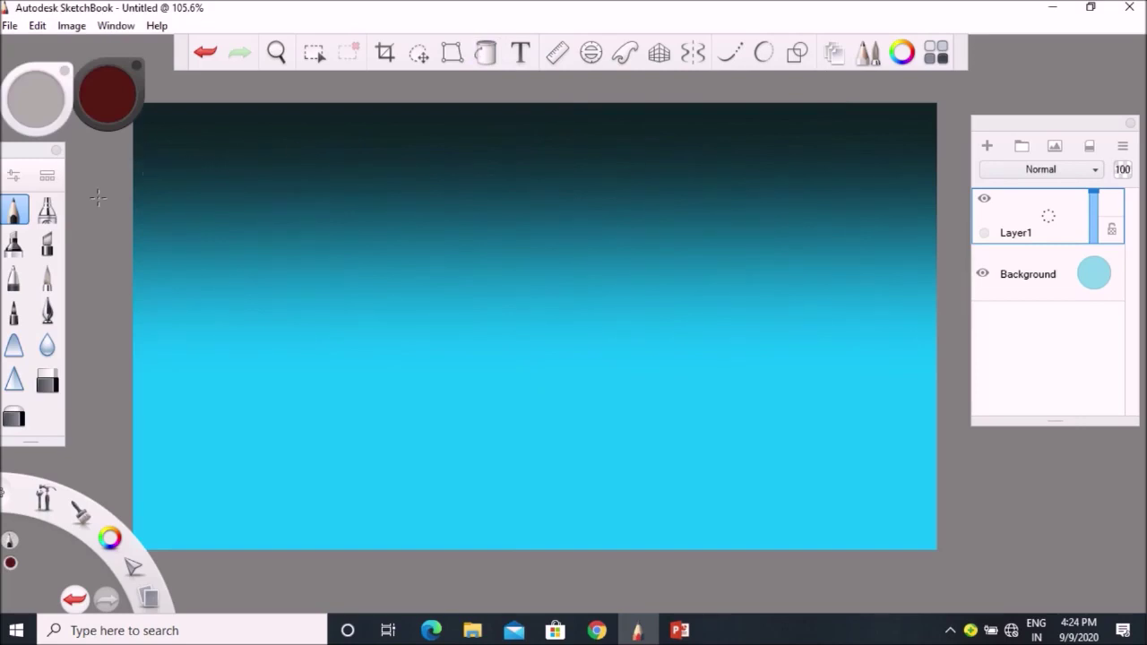
Choose the Sparkle brush from the Shape set of the Brush Library.
left_click(49, 178)
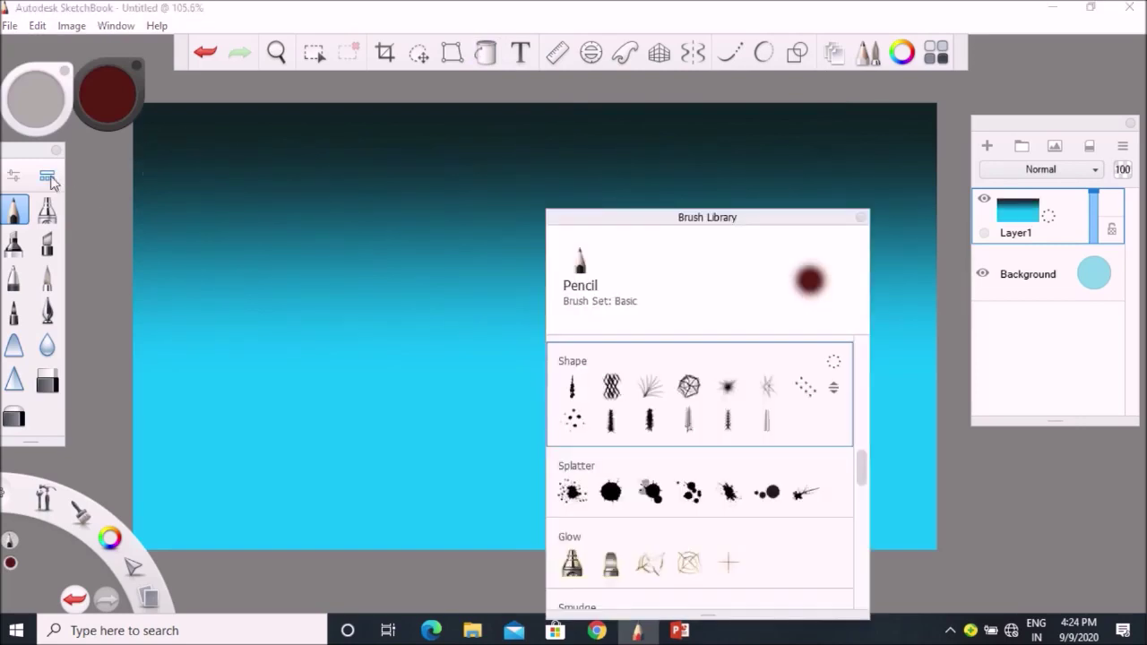
mouse_move(860, 467)
left_mouse_down()
mouse_move(861, 372)
mouse_move(856, 555)
mouse_move(851, 468)
left_mouse_up()
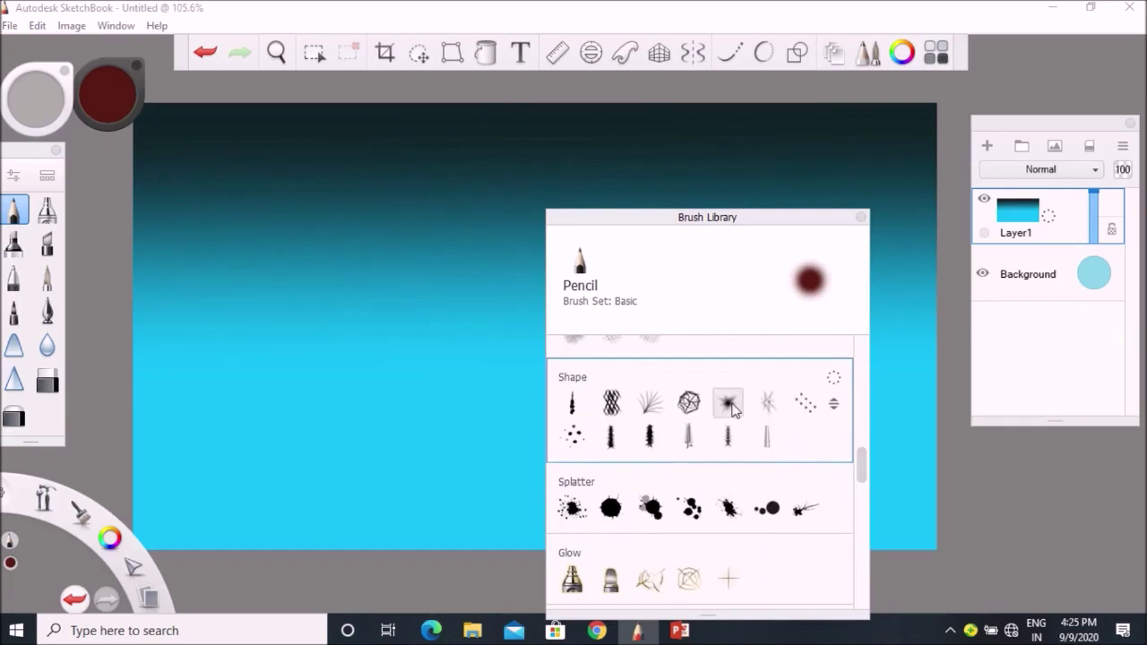
left_click(729, 404)
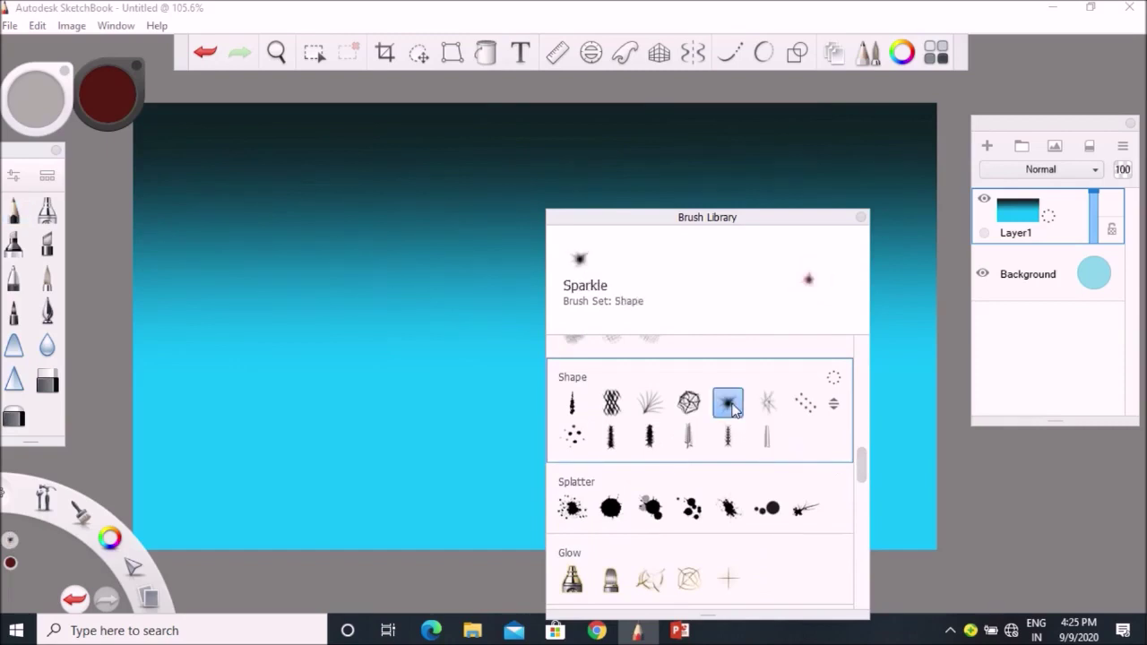
left_click(860, 217)
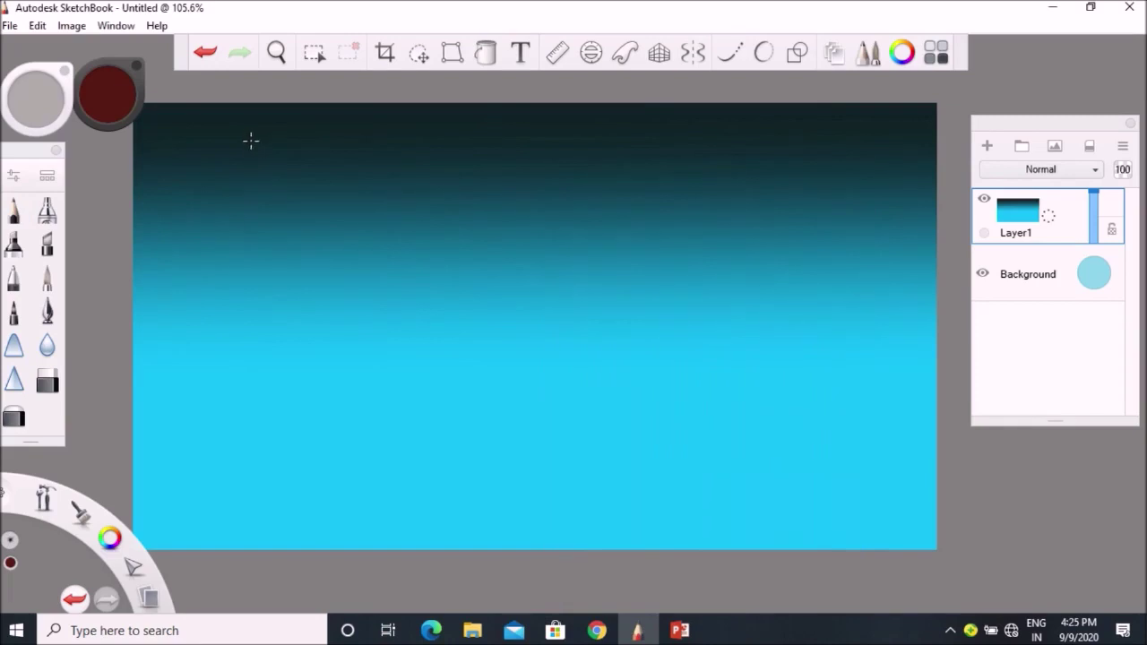
Set the brush color to white and stamp five stars across the dark upper part of the sky.
left_click(119, 96)
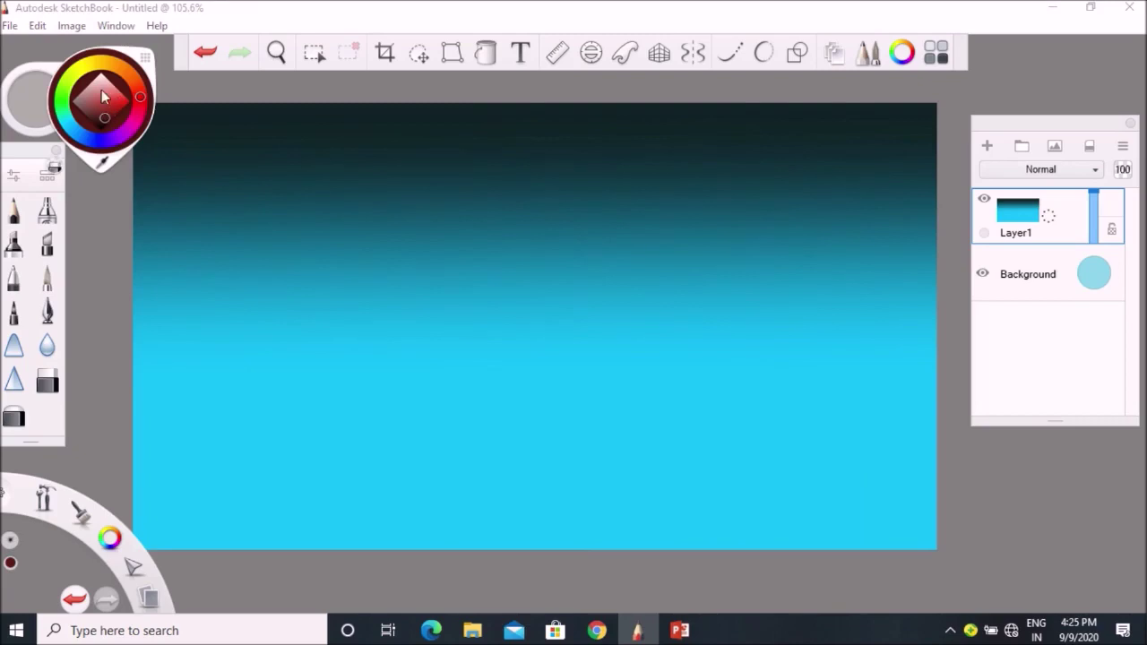
left_click(102, 77)
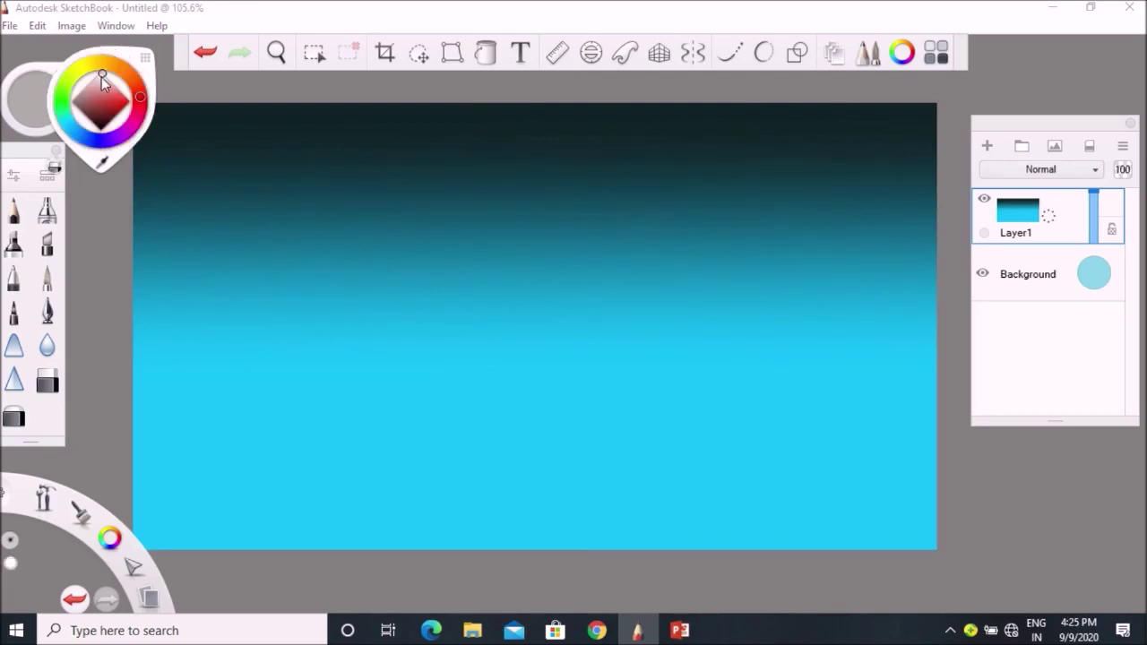
left_click(278, 132)
left_click(325, 195)
left_click(225, 181)
left_click(581, 155)
left_click(719, 144)
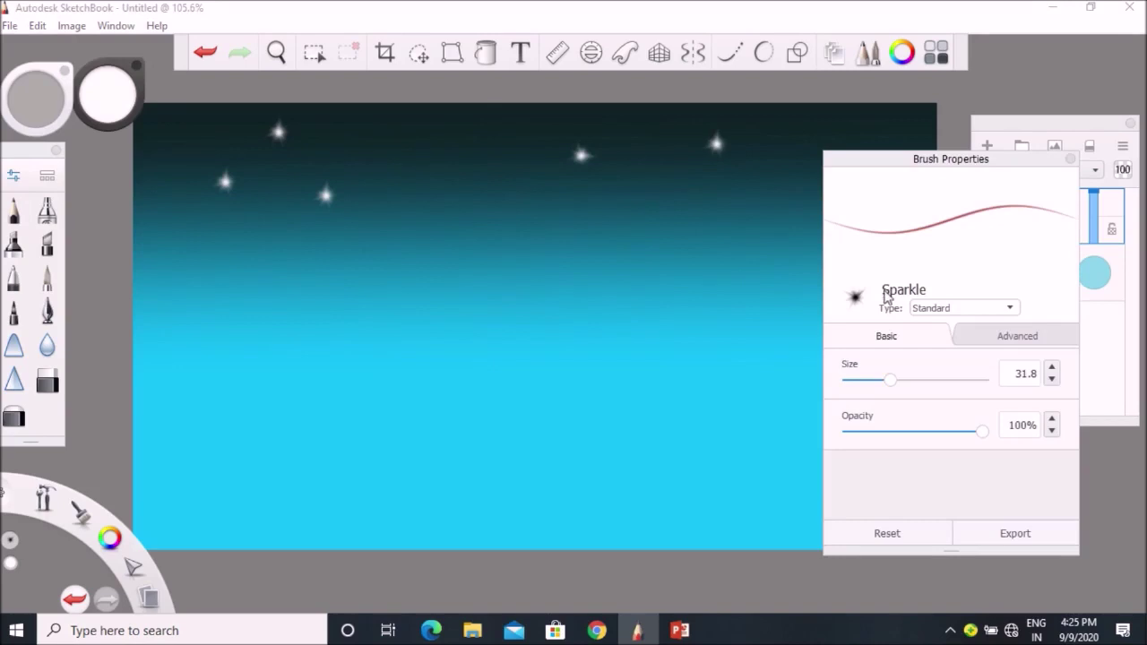
Reduce the Sparkle brush size to 22.7 and add two smaller stars near the middle of the upper sky.
left_click_drag(890, 382, 878, 383)
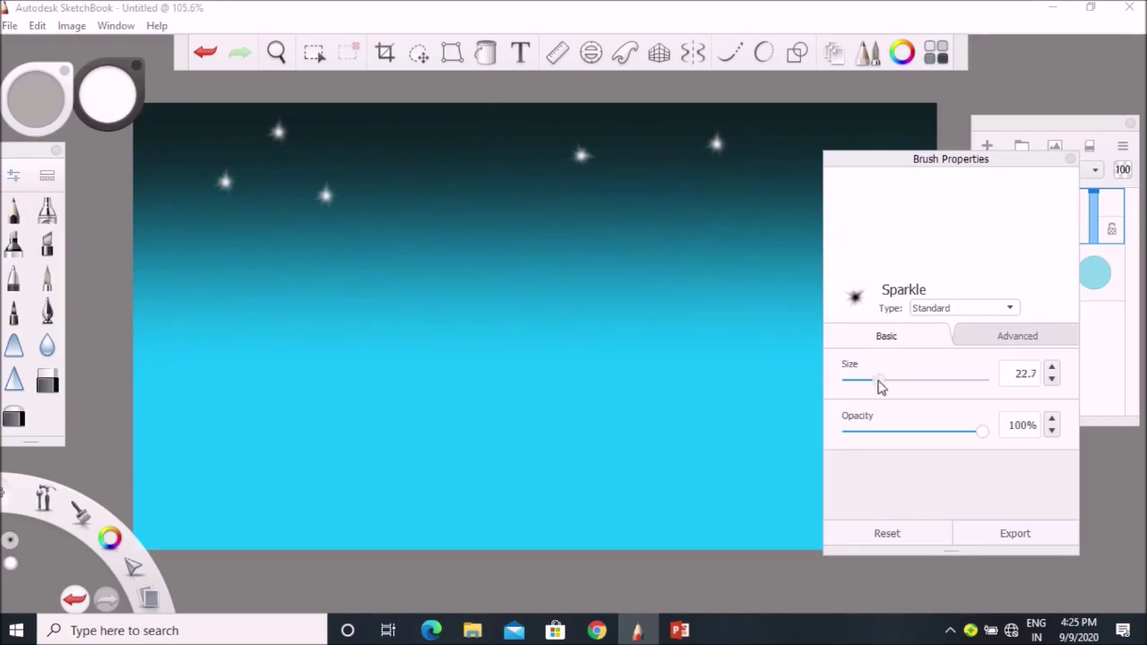
left_click(463, 143)
left_click(434, 185)
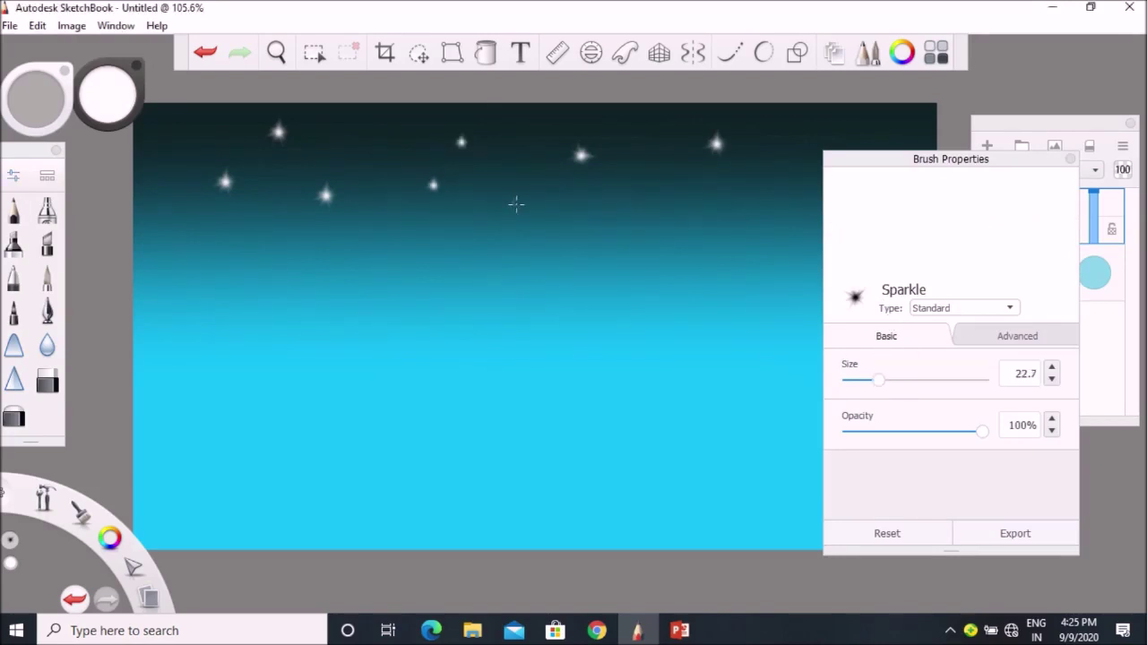
Set the Sparkle brush size to 12.4 and scatter tiny stars across the whole upper sky.
left_click_drag(879, 382, 865, 382)
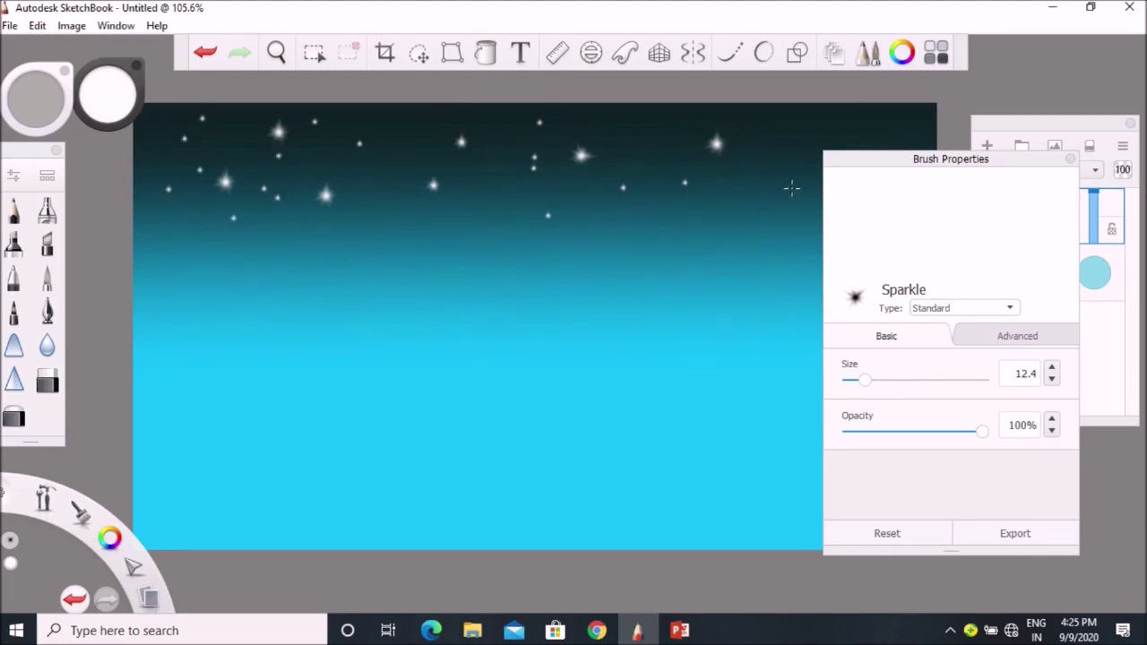
left_click(799, 134)
left_click(719, 141)
left_click(652, 137)
Set the Sparkle brush size to 55.1 and stamp three large bright stars, two toward the sky's right side and one near its center.
left_click_drag(862, 380, 918, 381)
left_click(857, 127)
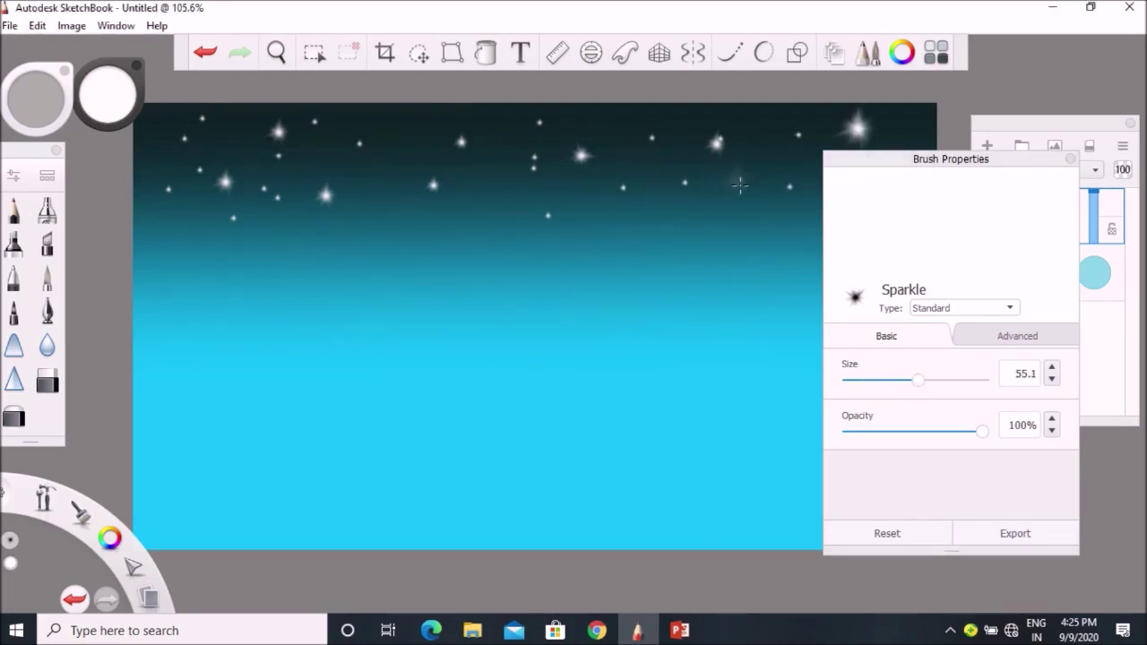
left_click(729, 212)
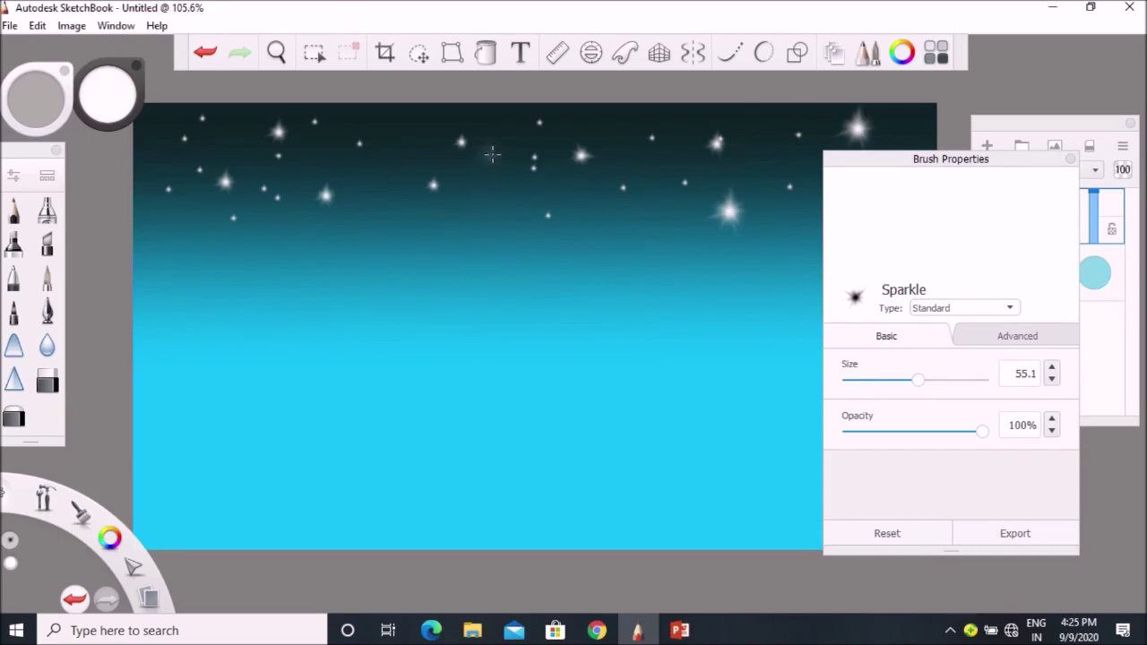
left_click(492, 131)
Set the Sparkle brush size to 19.5, add small stars around the upper right sky, and close the brush properties.
left_click_drag(924, 387, 873, 382)
left_click(699, 118)
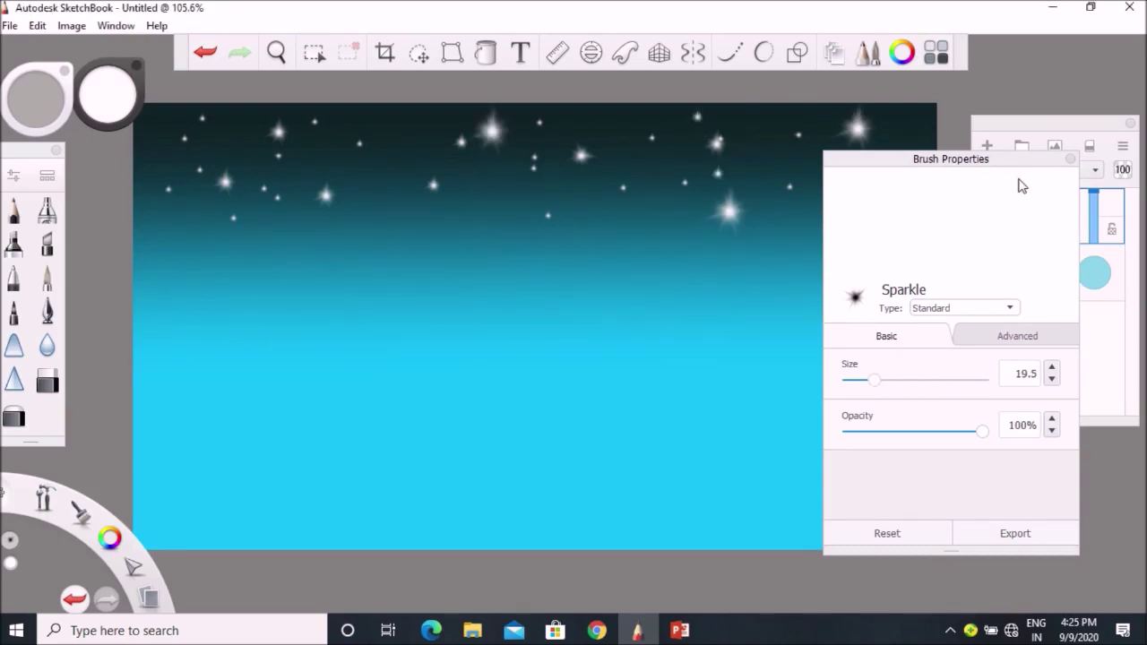
left_click(1070, 160)
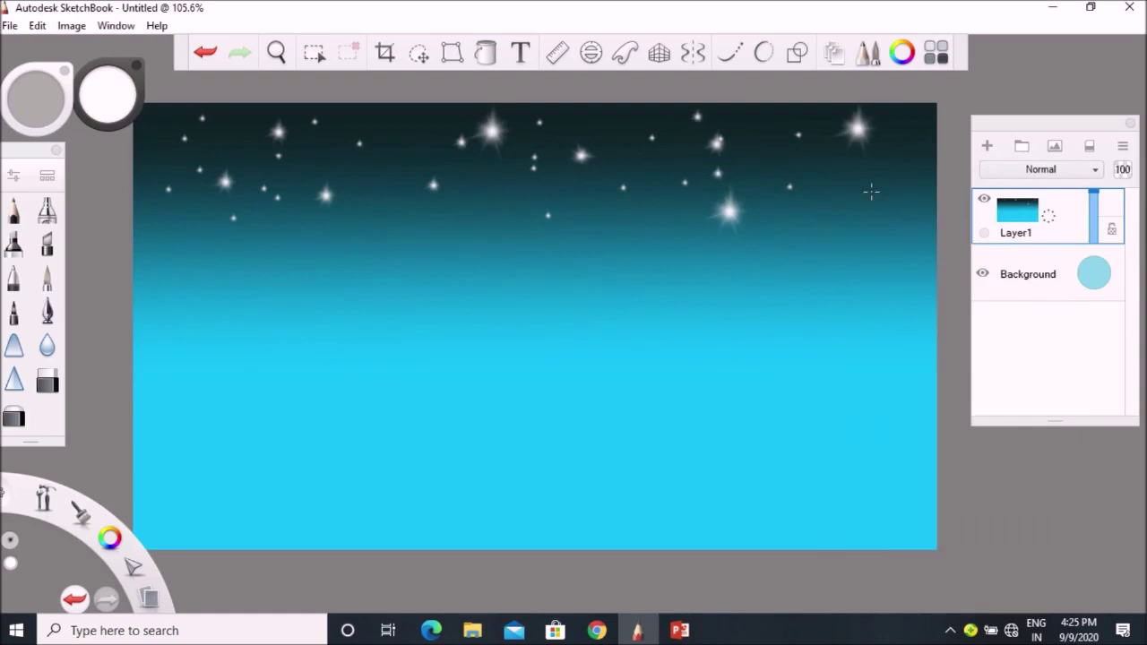
Rename Layer1 as "star".
left_click(1120, 149)
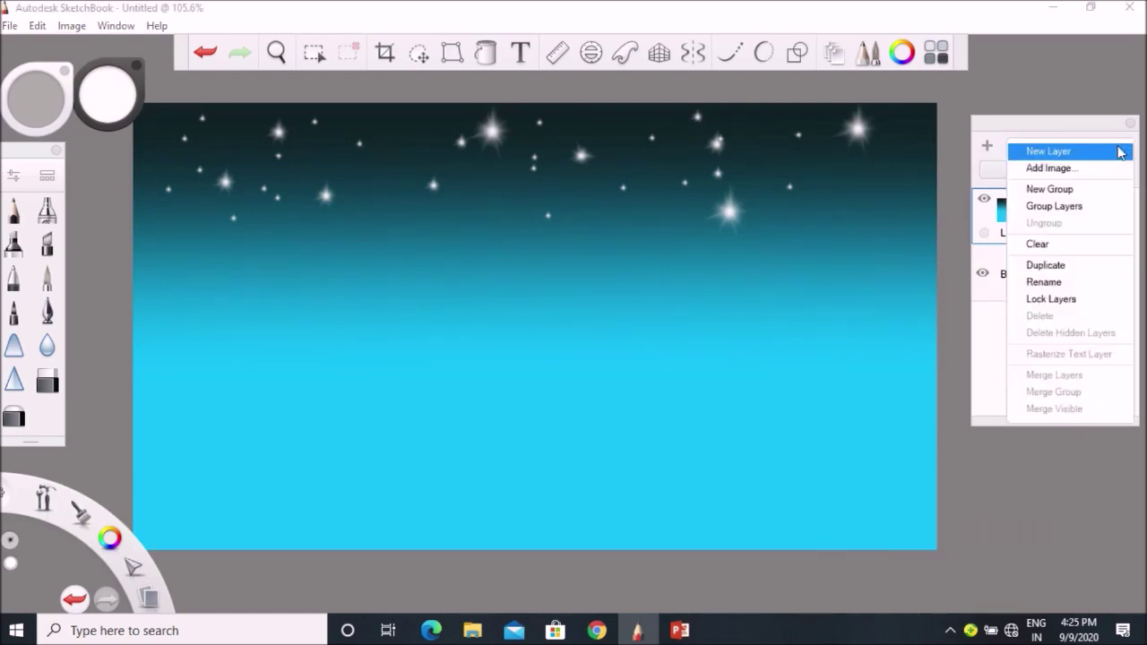
left_click(1048, 282)
left_click_drag(971, 438, 934, 443)
type("star")
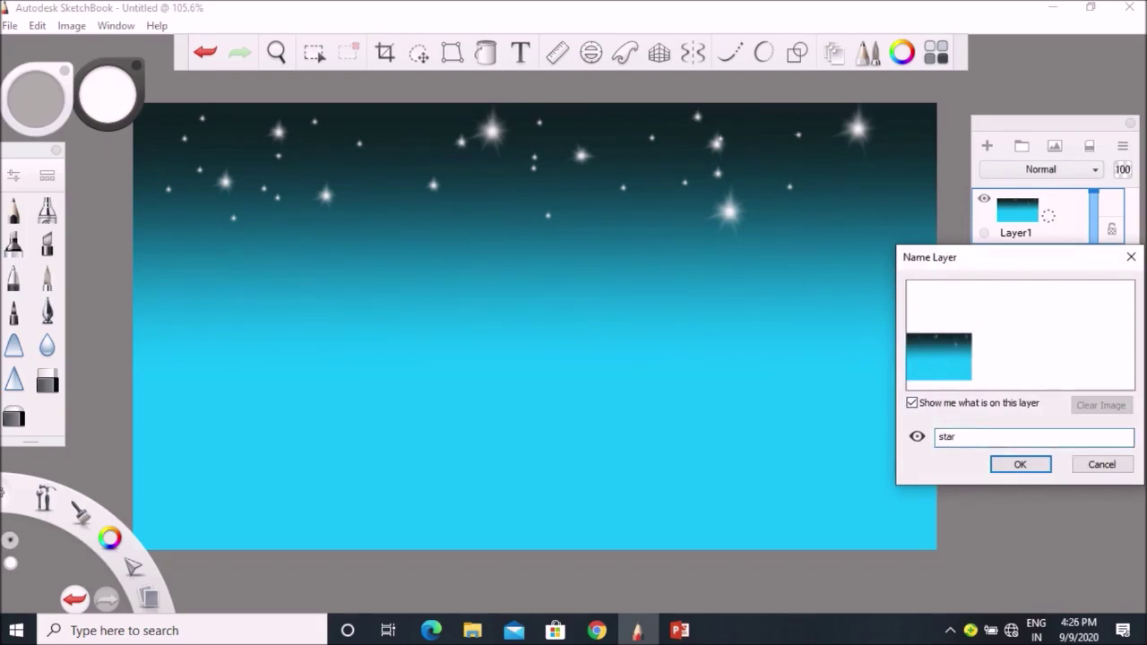
left_click(1020, 464)
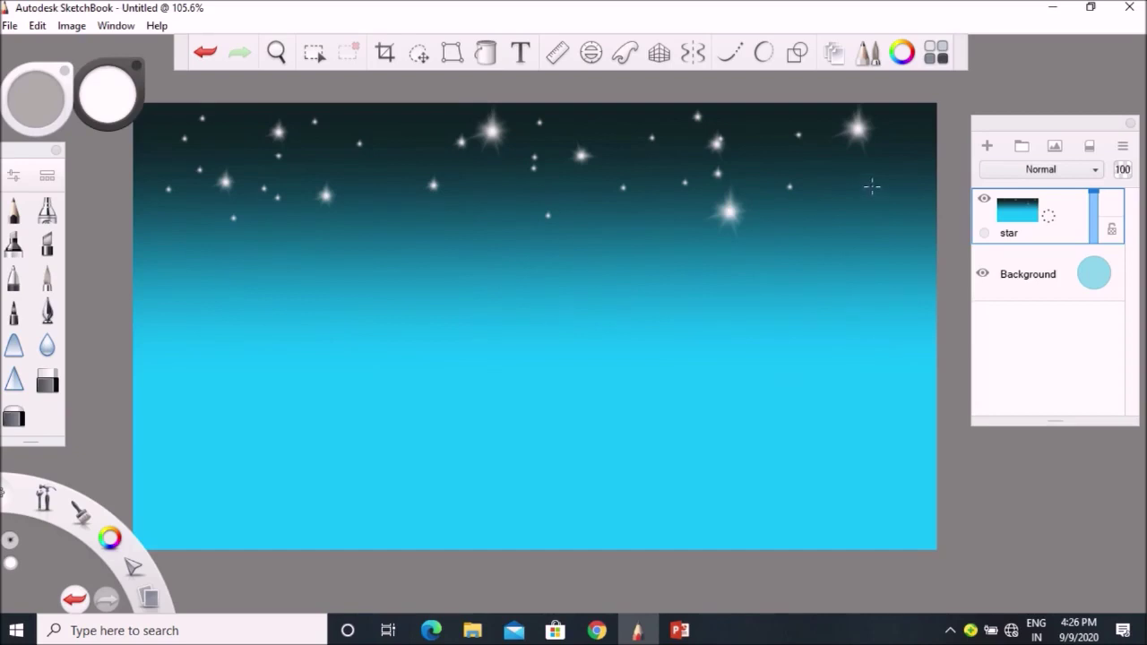
Add a new layer above the star layer and name it "mountain".
left_click(987, 146)
left_click(1123, 148)
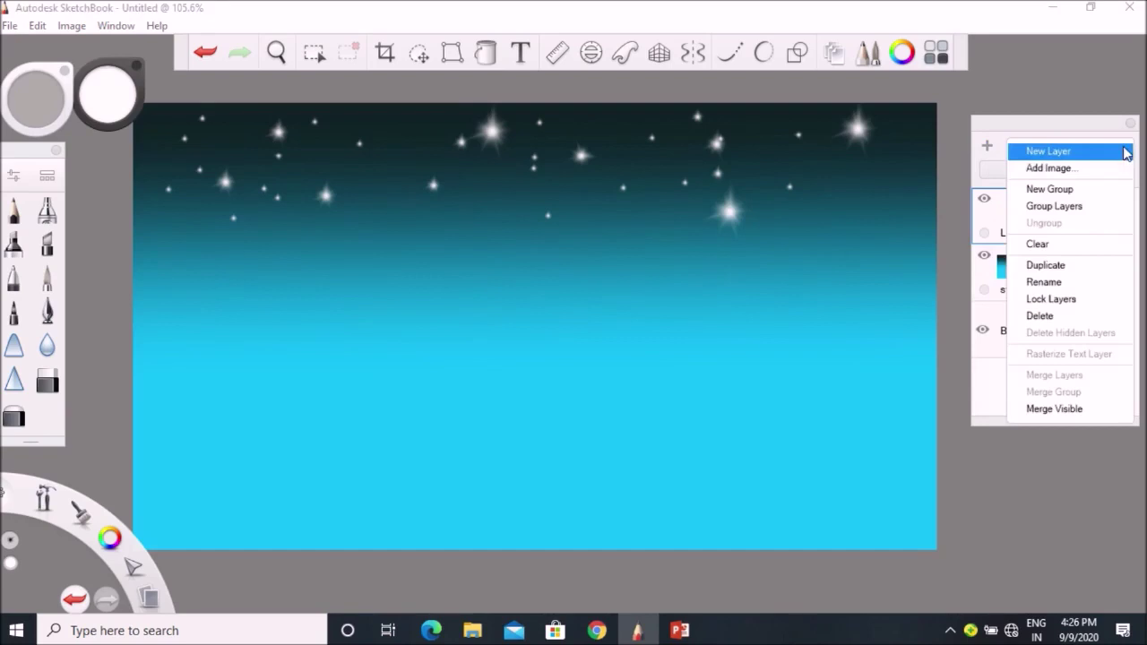
left_click(1044, 282)
double_click(967, 440)
type("mountain")
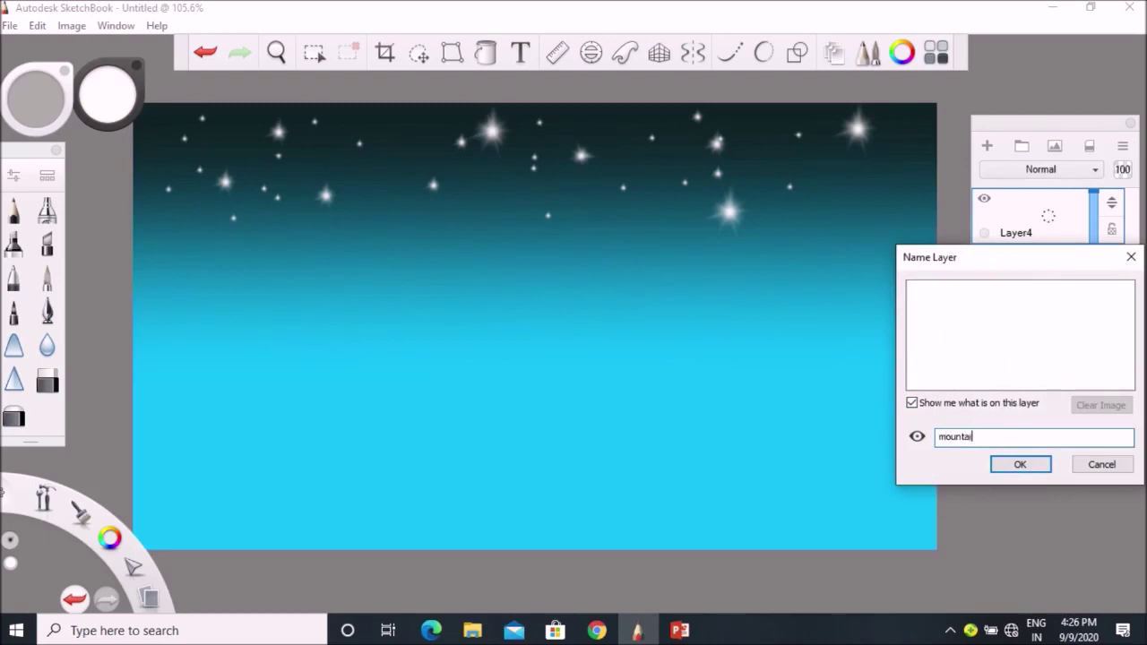
left_click(1027, 467)
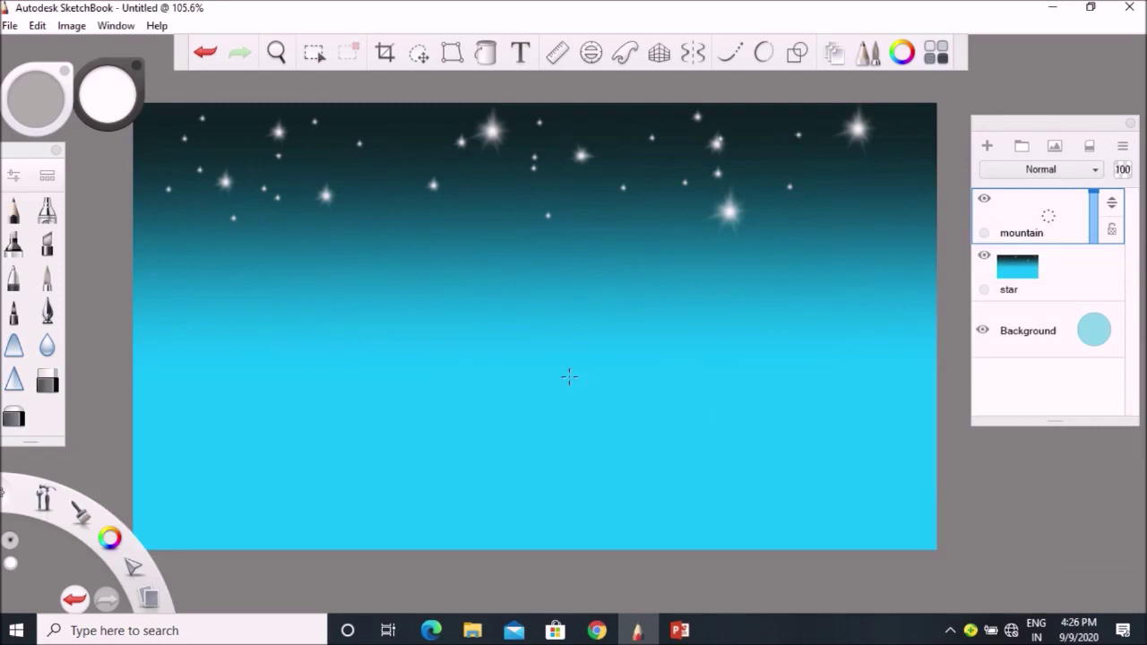
Set up the Pencil brush with size 2.5 and a dark red color, and close its properties.
left_click(11, 209)
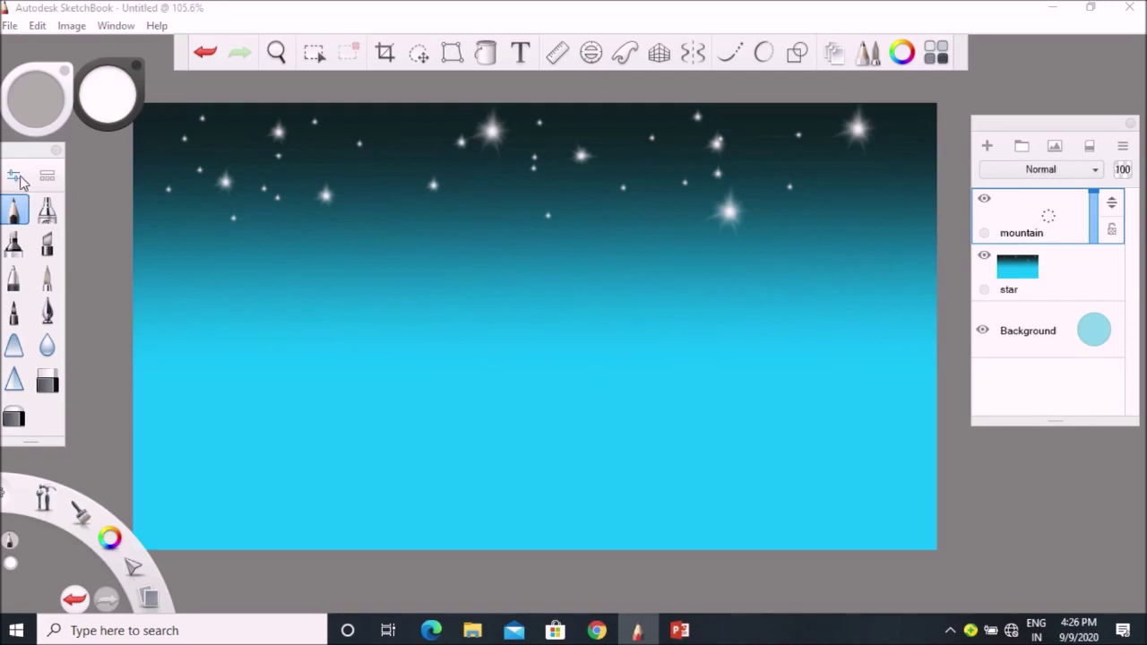
left_click(13, 177)
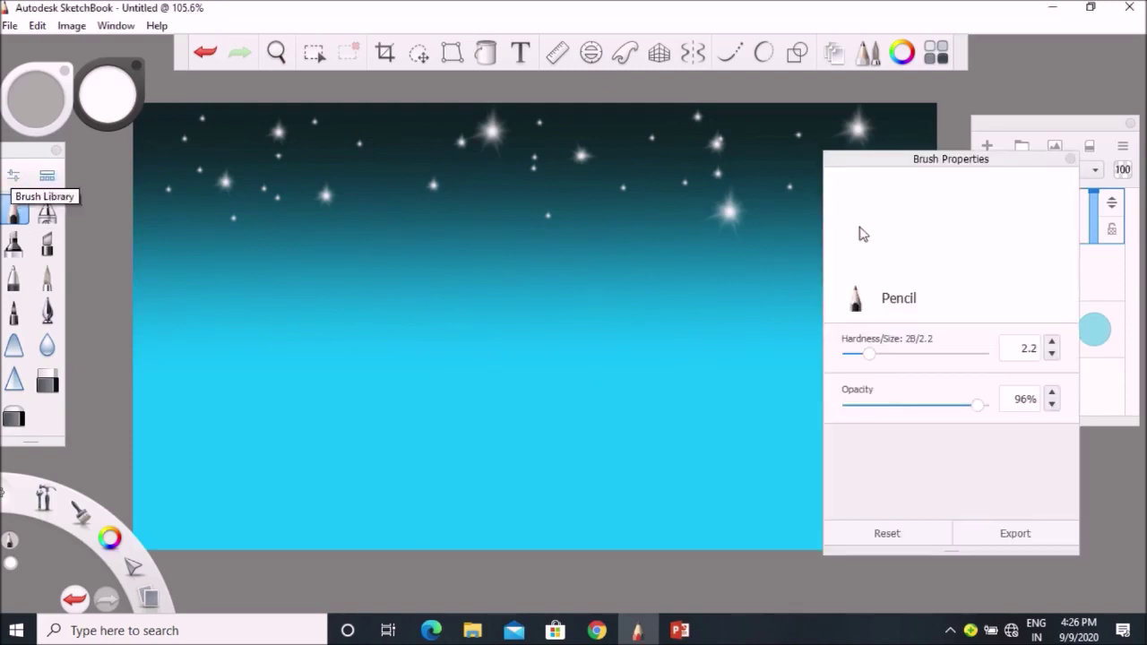
left_click_drag(869, 355, 874, 358)
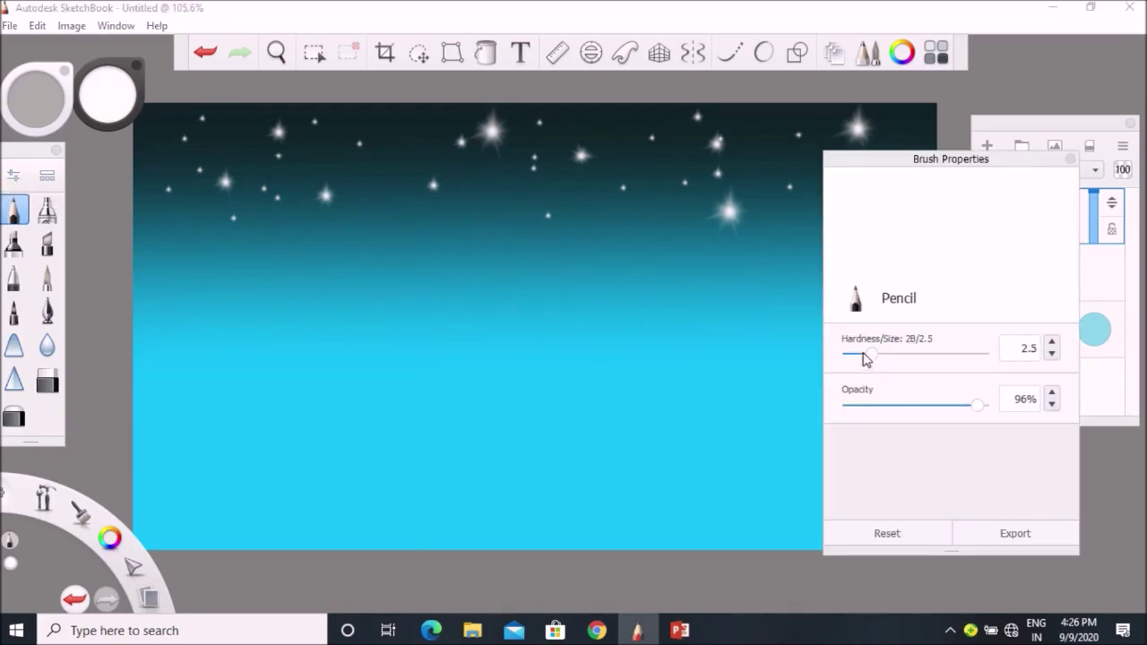
left_click(106, 95)
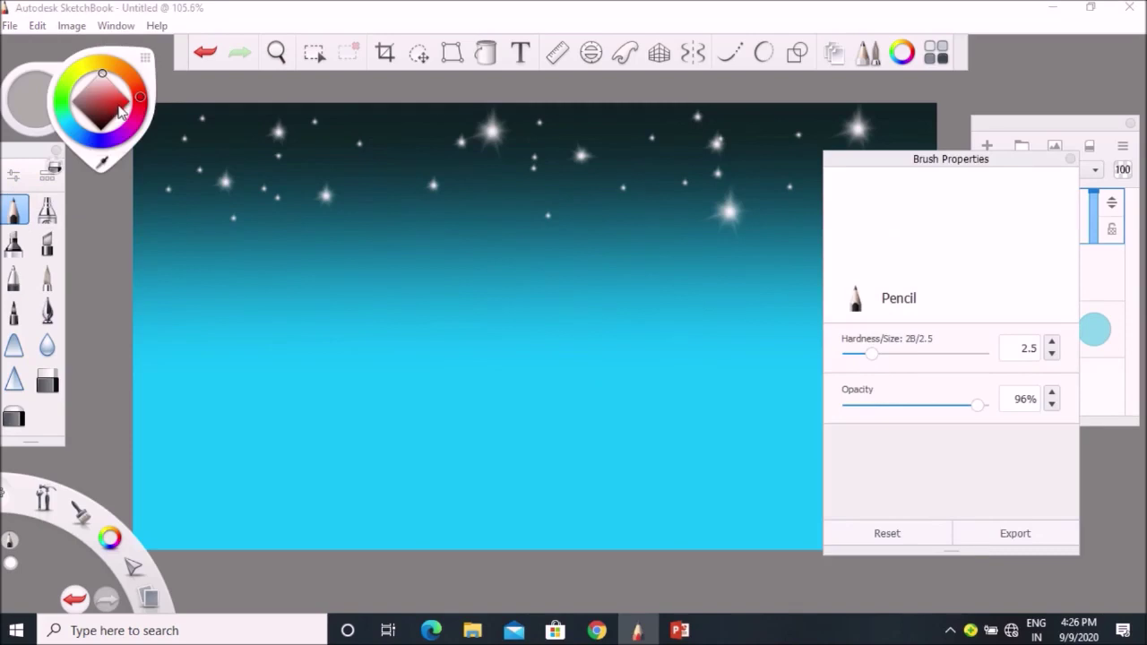
mouse_move(140, 97)
left_mouse_down()
mouse_move(138, 116)
mouse_move(140, 105)
left_mouse_up()
left_click(122, 106)
left_click_drag(112, 107, 110, 111)
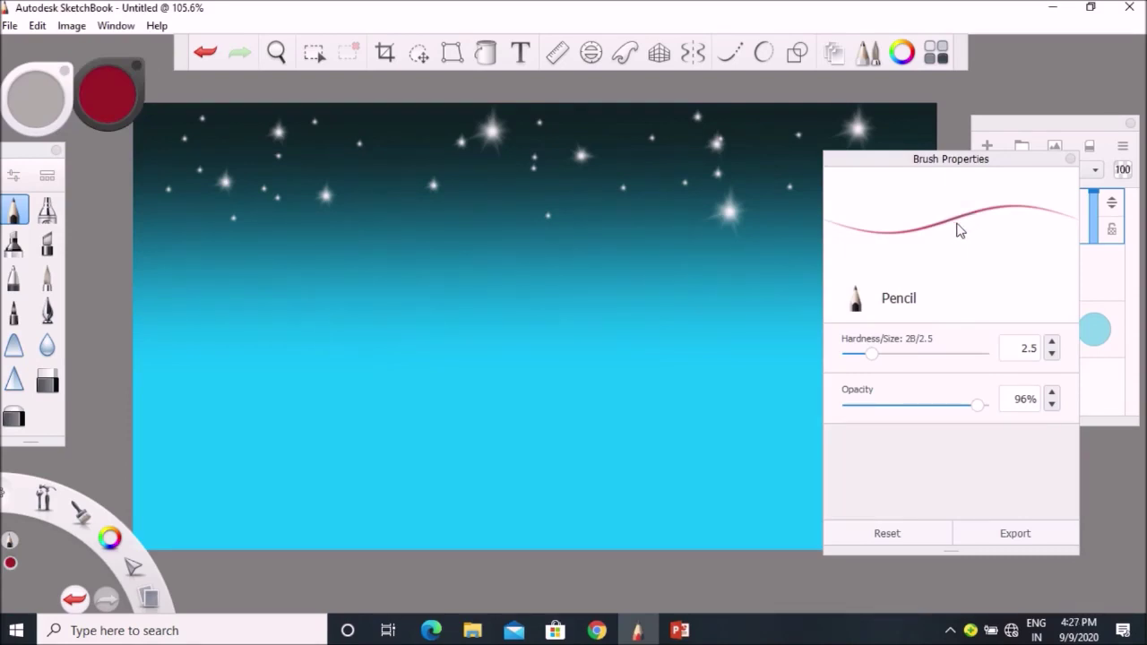
left_click(1070, 158)
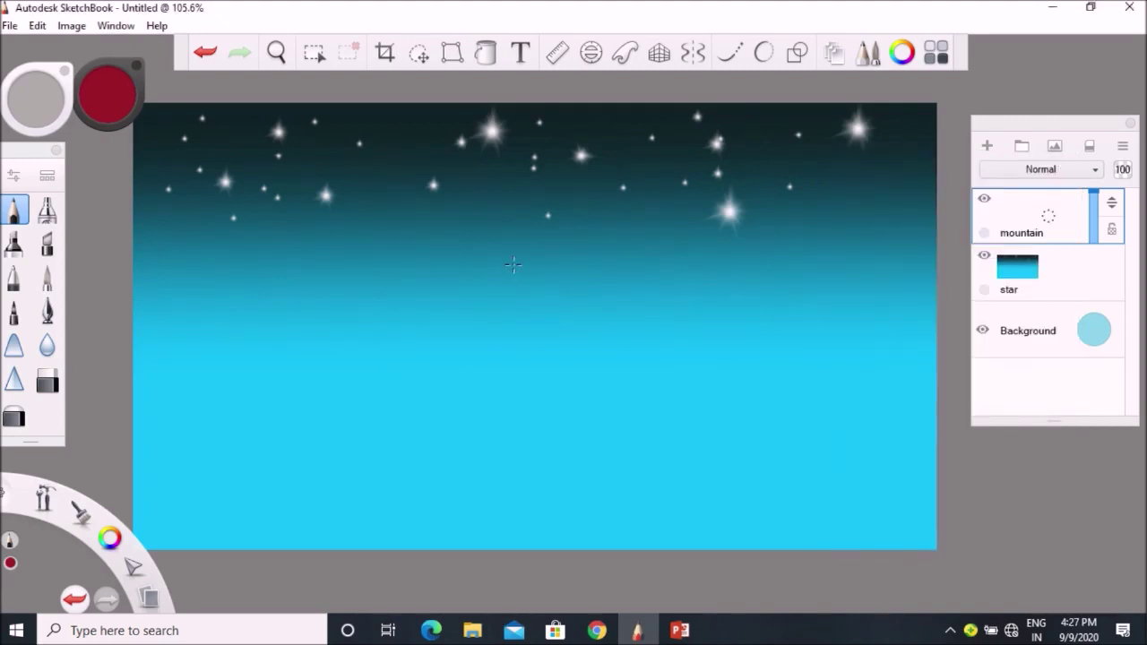
Draw a jagged mountain outline from a central peak down both sides to the canvas's lower edge on the mountain layer.
mouse_move(513, 267)
left_mouse_down()
mouse_move(393, 398)
mouse_move(382, 434)
mouse_move(356, 455)
mouse_move(320, 534)
mouse_move(287, 548)
left_mouse_up()
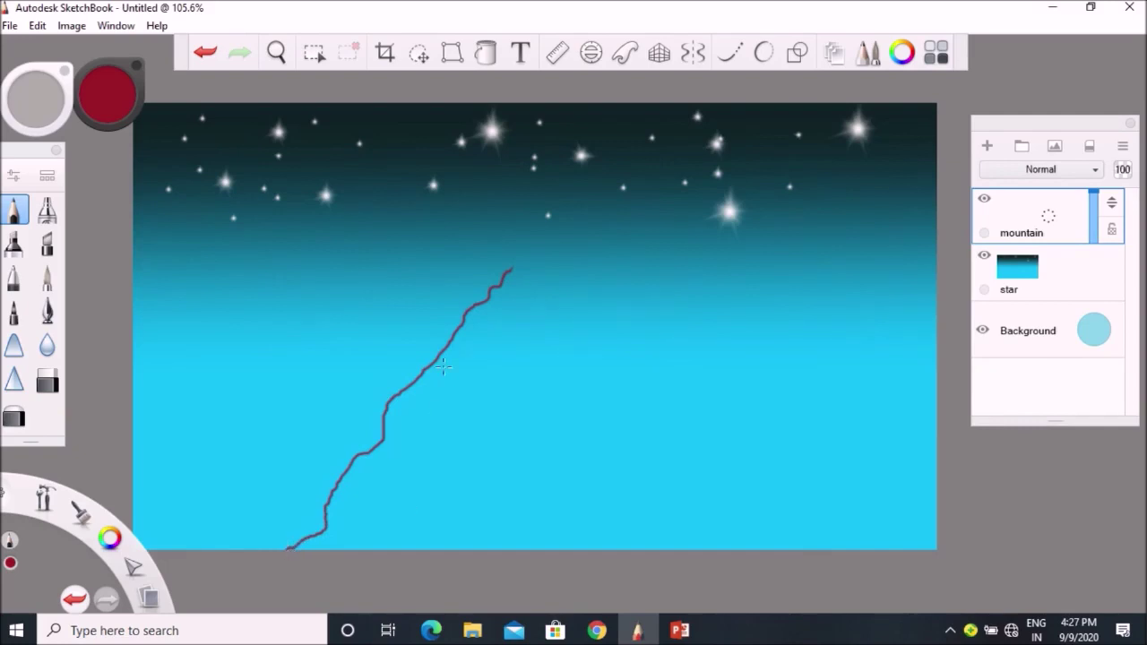
left_click_drag(513, 270, 523, 311)
left_click(213, 62)
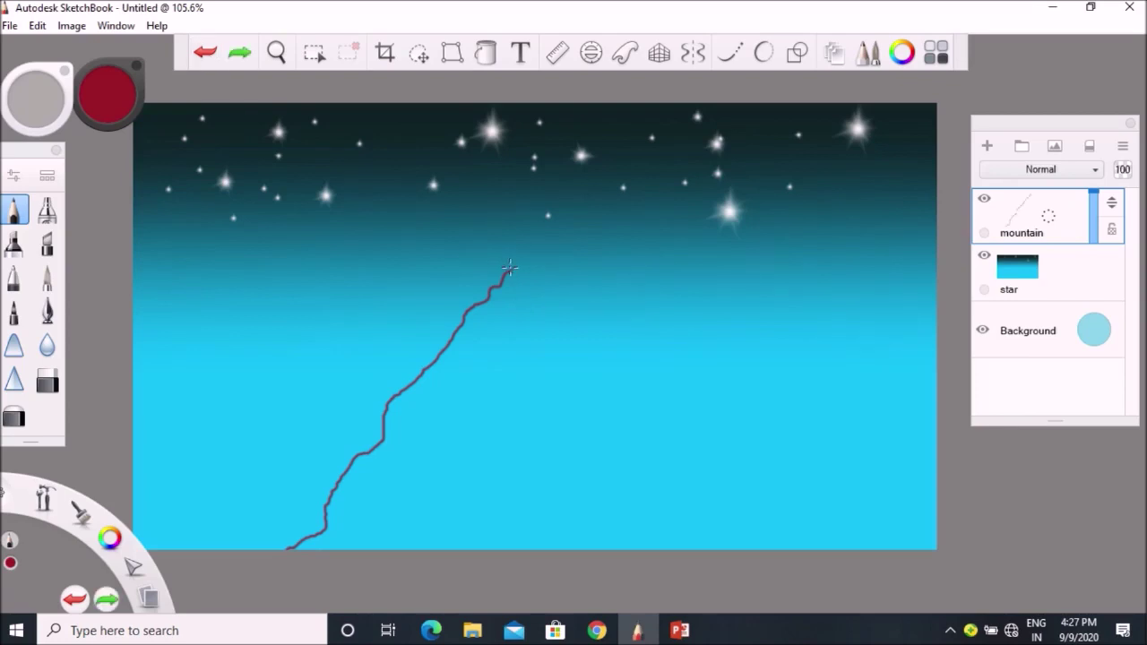
mouse_move(509, 270)
left_mouse_down()
mouse_move(549, 320)
mouse_move(563, 381)
mouse_move(684, 473)
mouse_move(744, 558)
left_mouse_up()
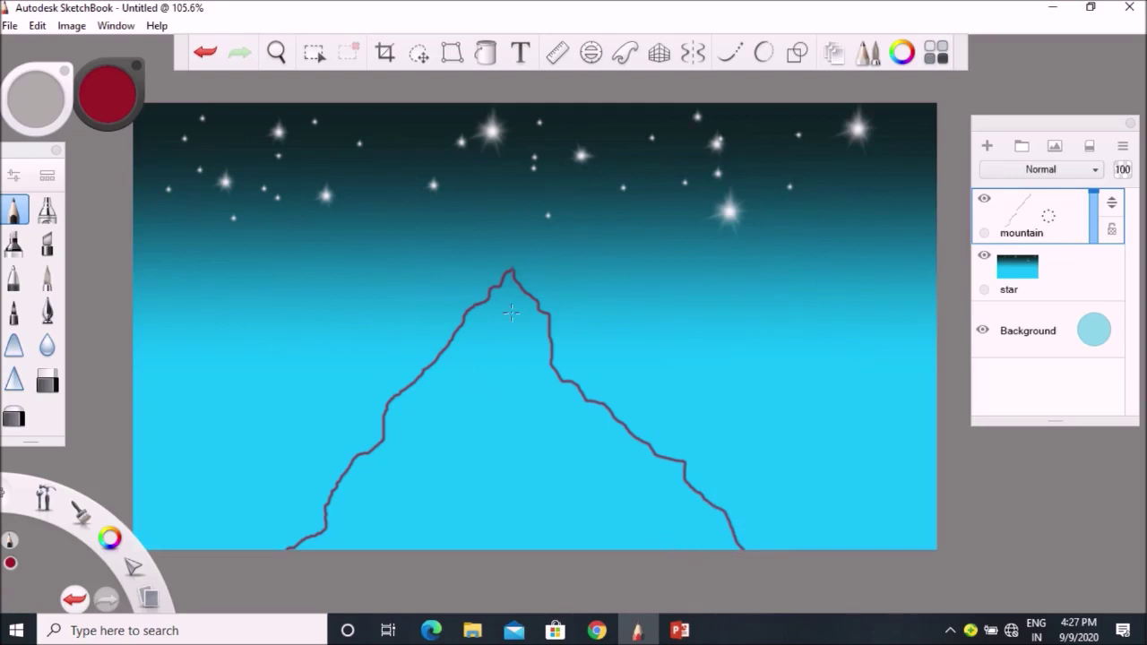
Fill the inside of the mountain outline with a solid, darker maroon.
left_click(484, 52)
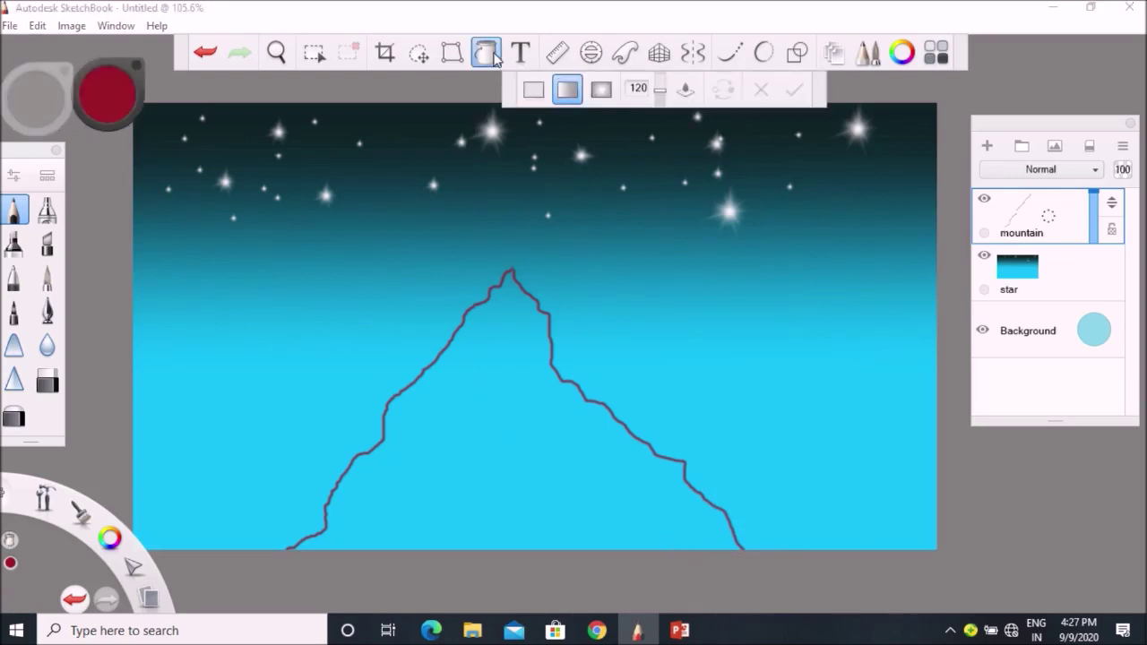
left_click(535, 91)
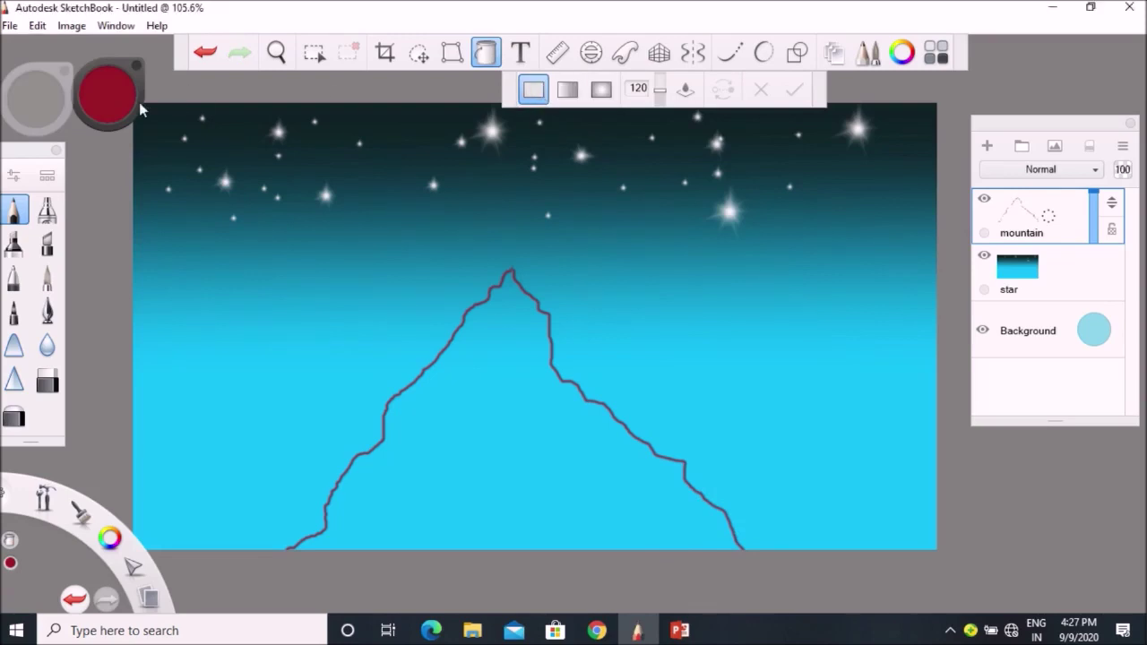
left_click(108, 97)
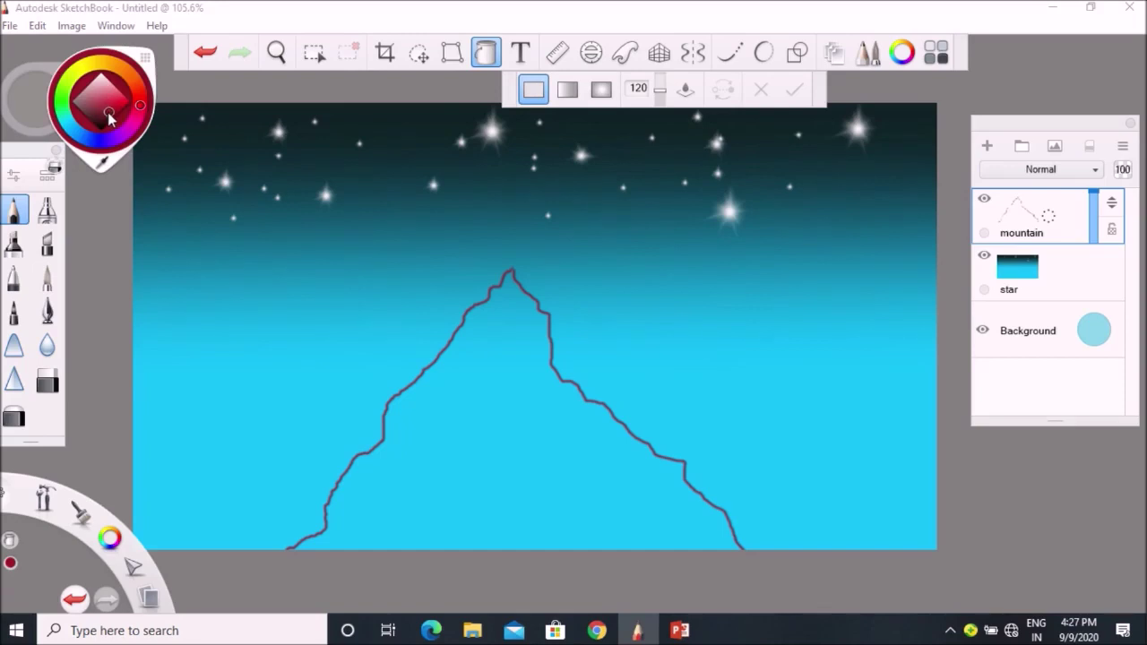
left_click_drag(107, 112, 107, 121)
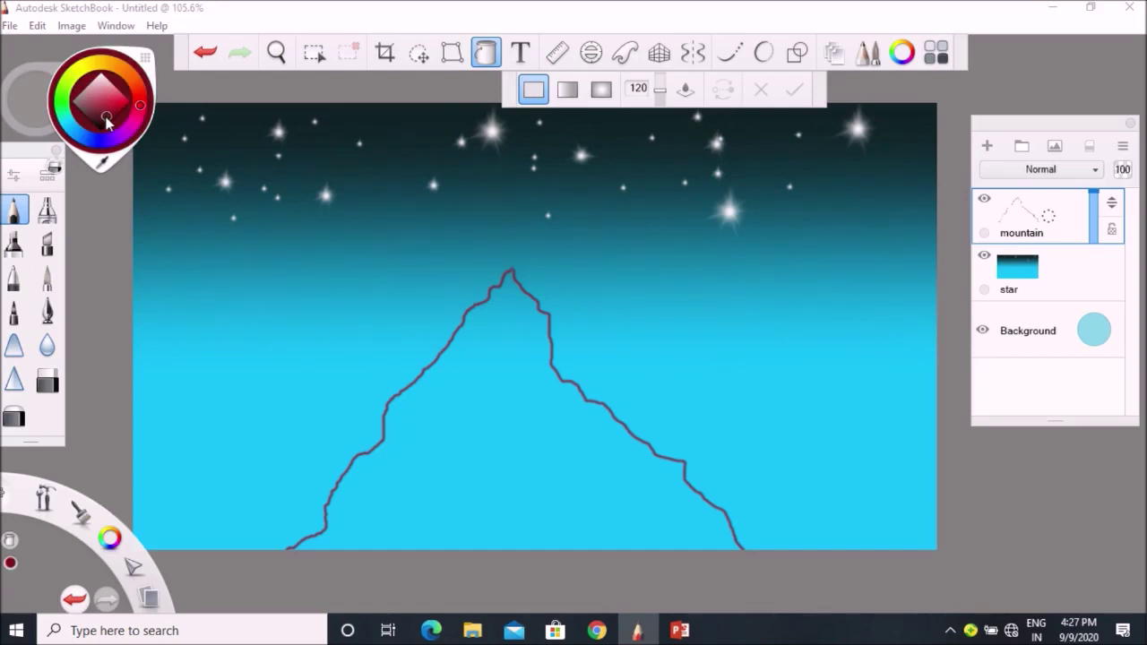
left_click(534, 484)
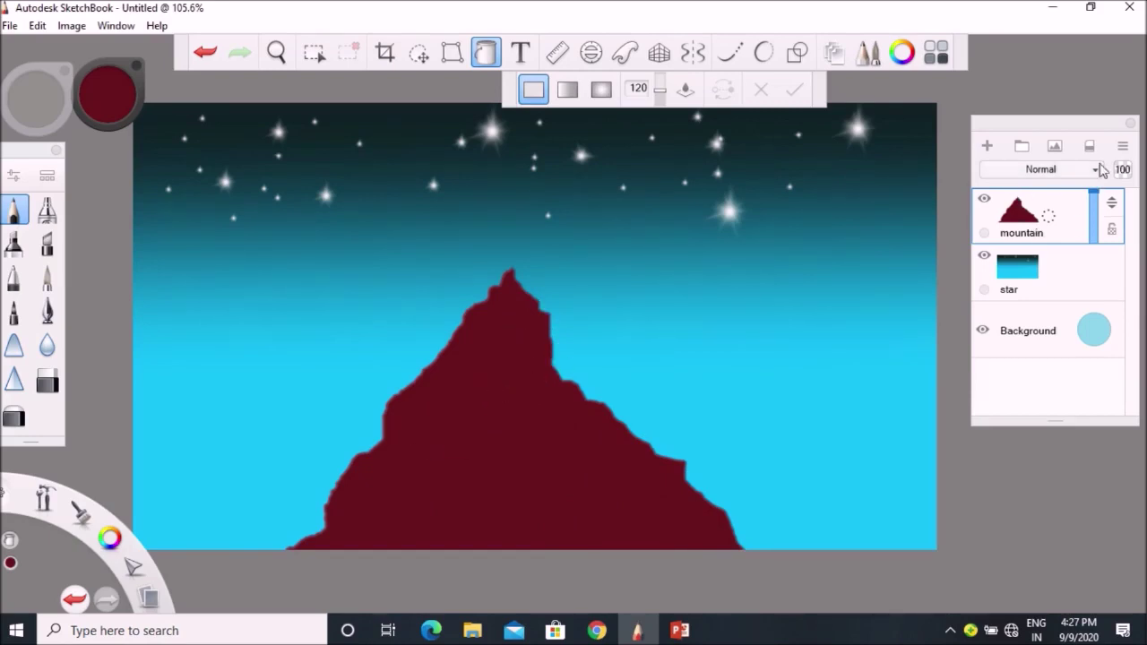
Duplicate the mountain layer and fill the copy's mountain with a solid pinkish red.
left_click(1123, 146)
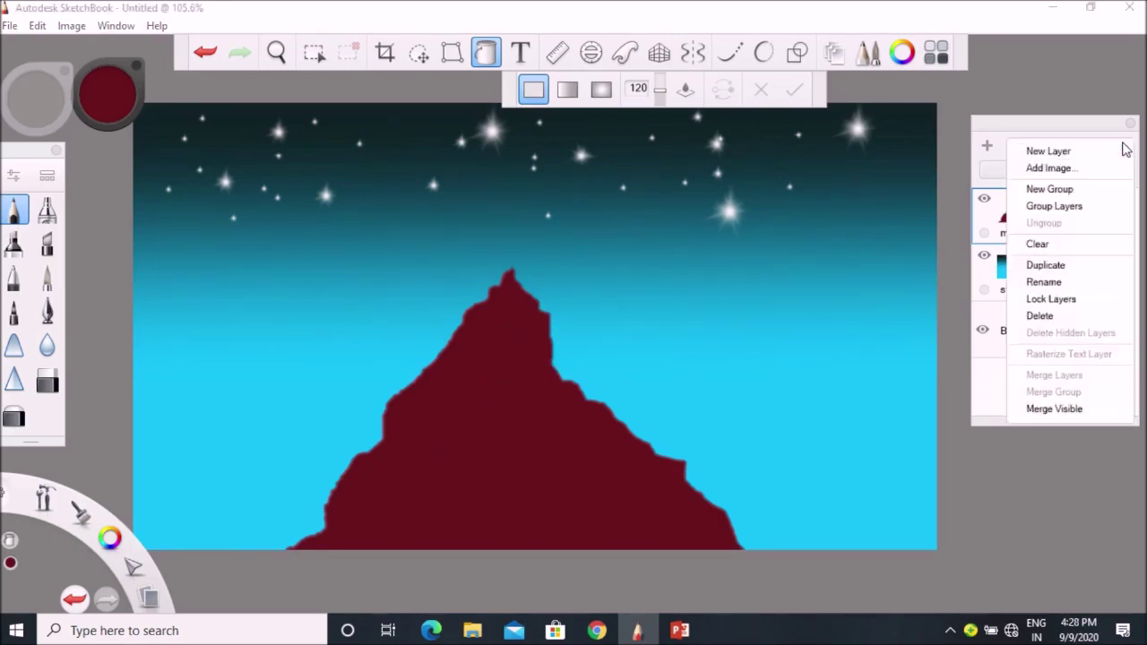
left_click(1046, 266)
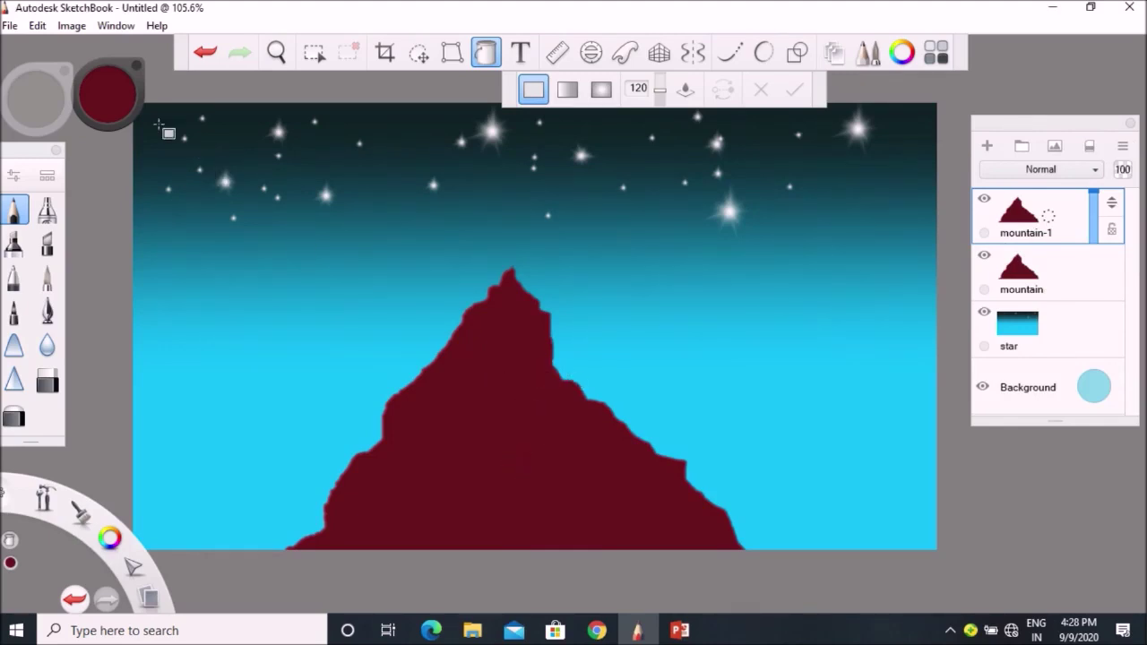
left_click(105, 92)
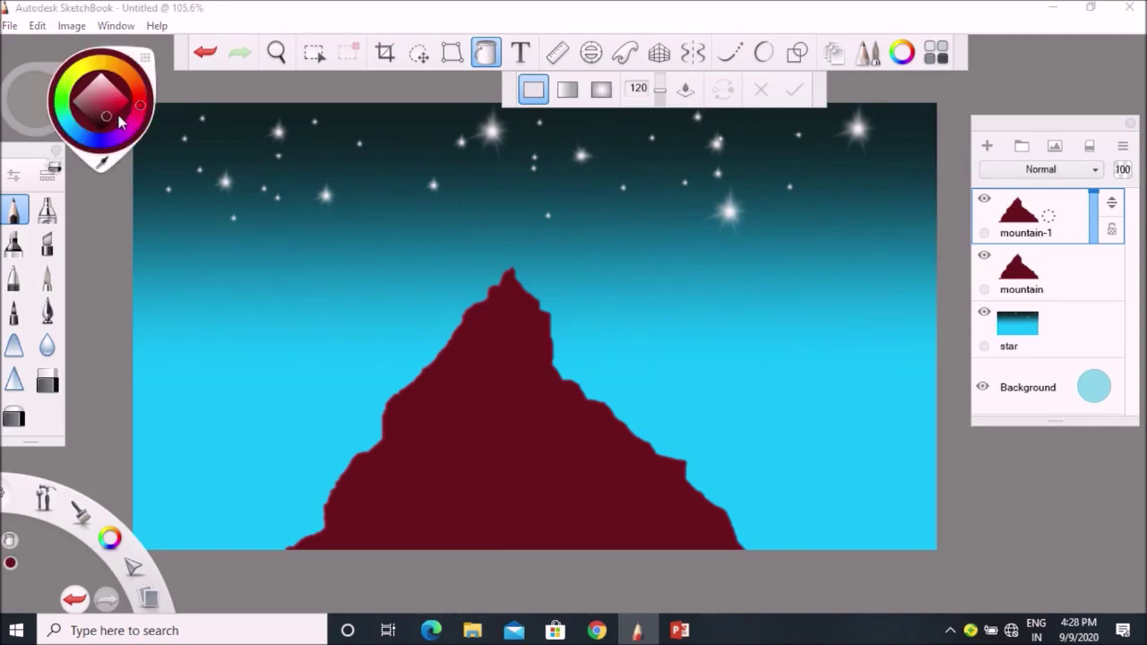
left_click_drag(105, 119, 110, 106)
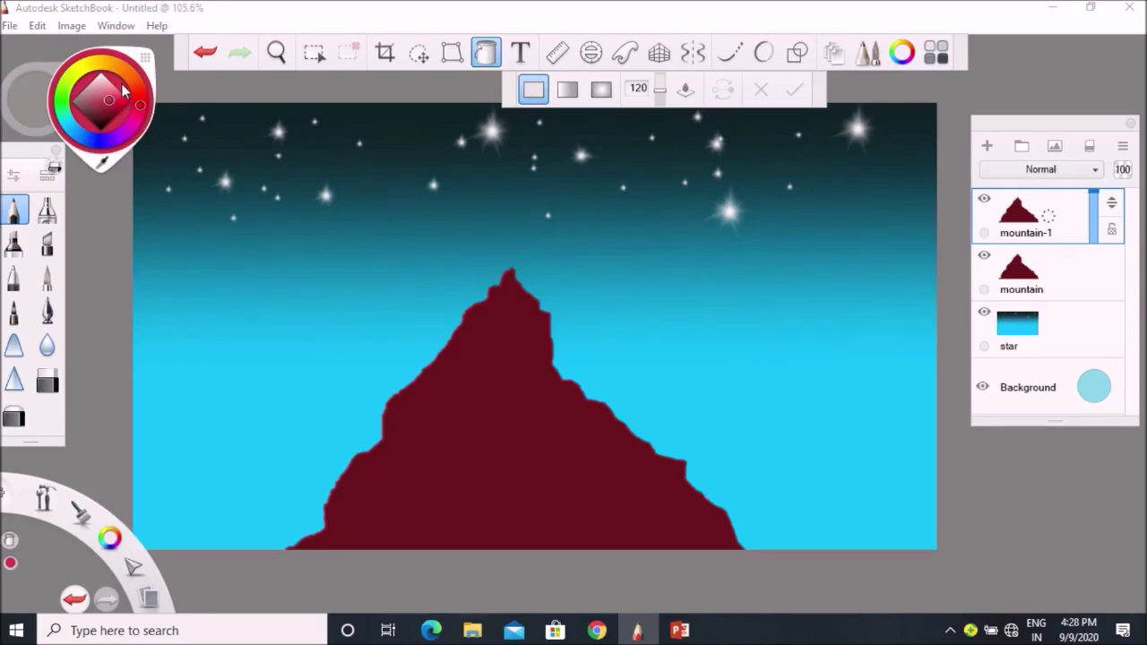
left_click_drag(111, 103, 113, 94)
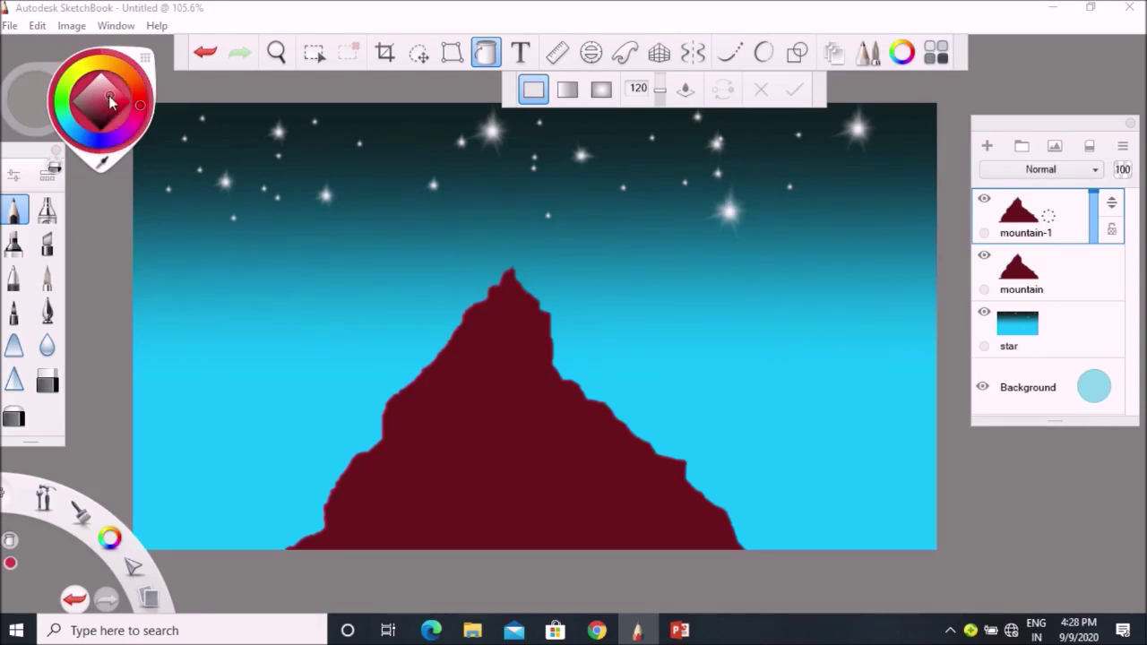
left_click(476, 384)
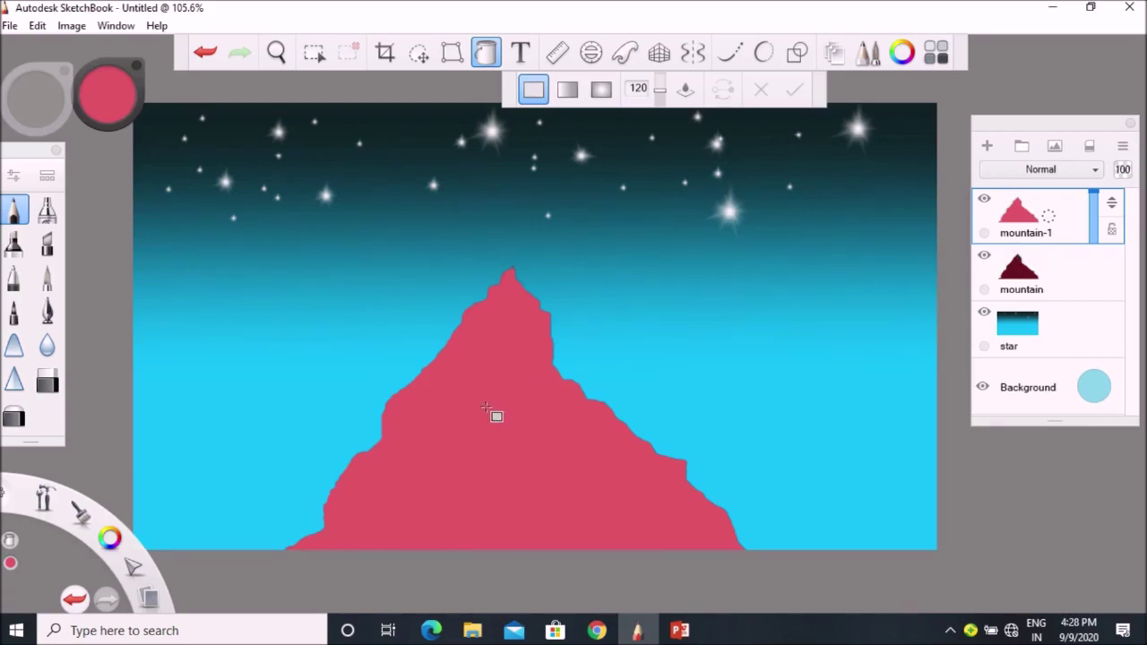
Narrow and reposition the pink mountain under the peak so the maroon shows along both slopes, with its base on the canvas's lower edge.
left_click(418, 54)
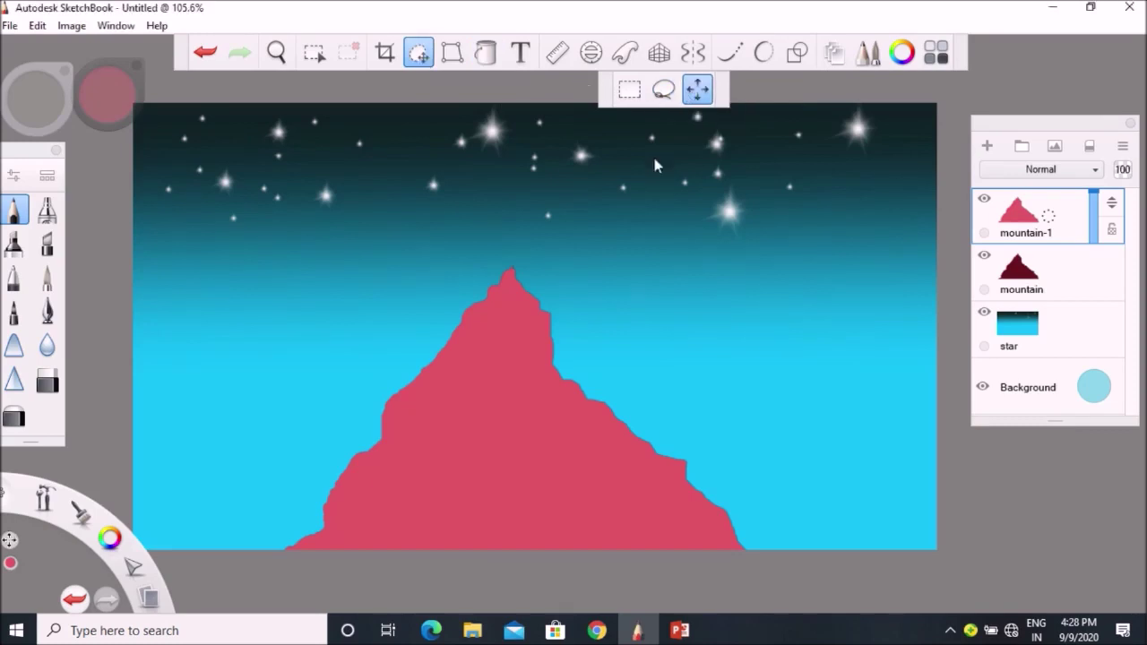
mouse_move(518, 486)
left_mouse_down()
mouse_move(596, 413)
mouse_move(502, 481)
mouse_move(522, 466)
left_mouse_up()
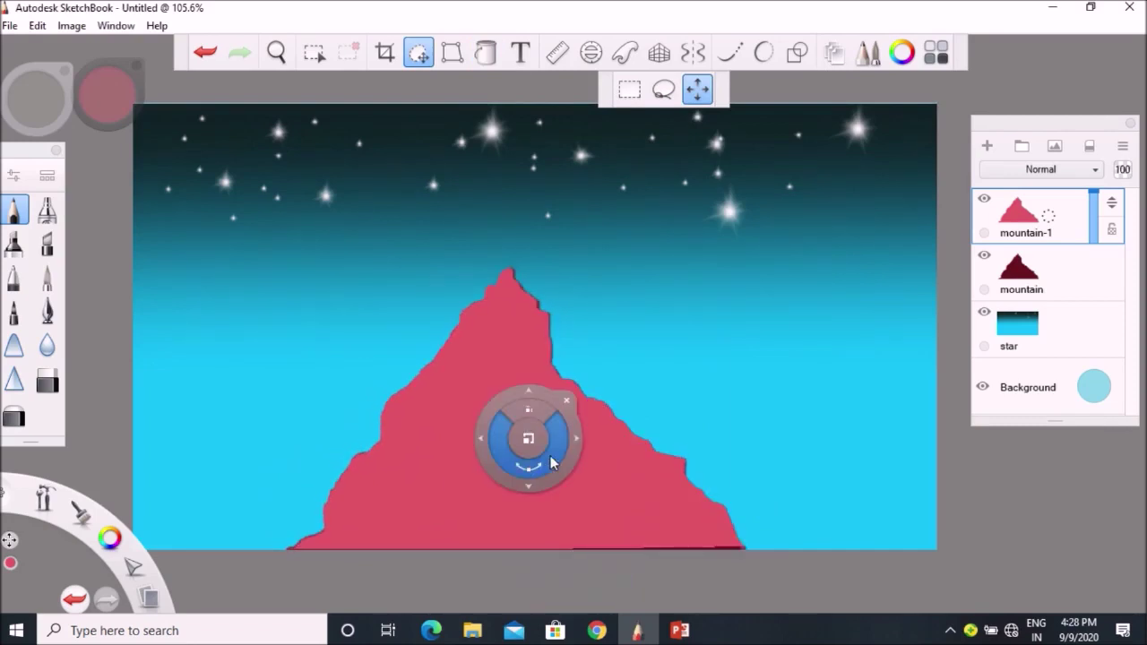
left_click_drag(574, 440, 551, 461)
left_click_drag(532, 423, 478, 426)
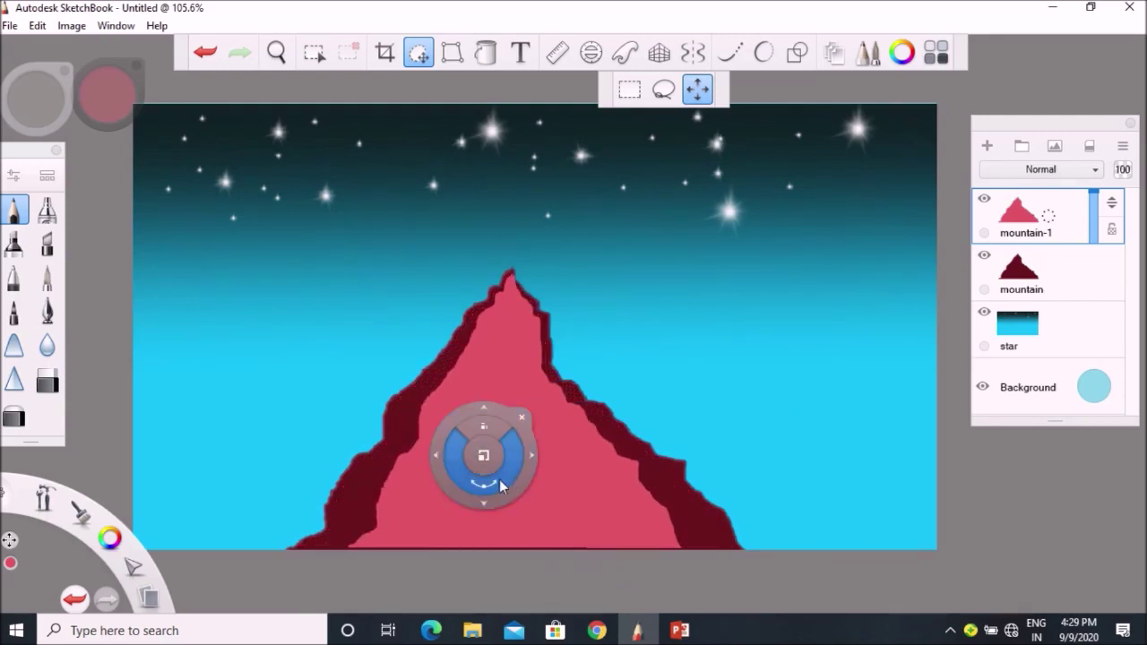
left_click_drag(516, 490, 496, 360)
left_click_drag(493, 461, 909, 473)
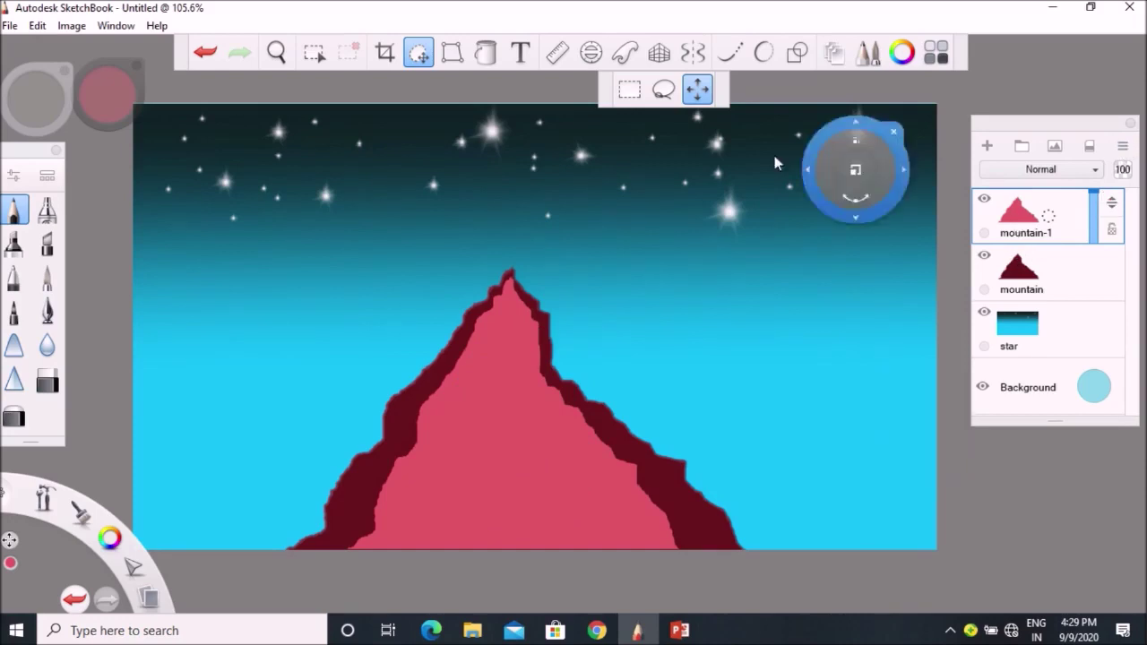
left_click(419, 52)
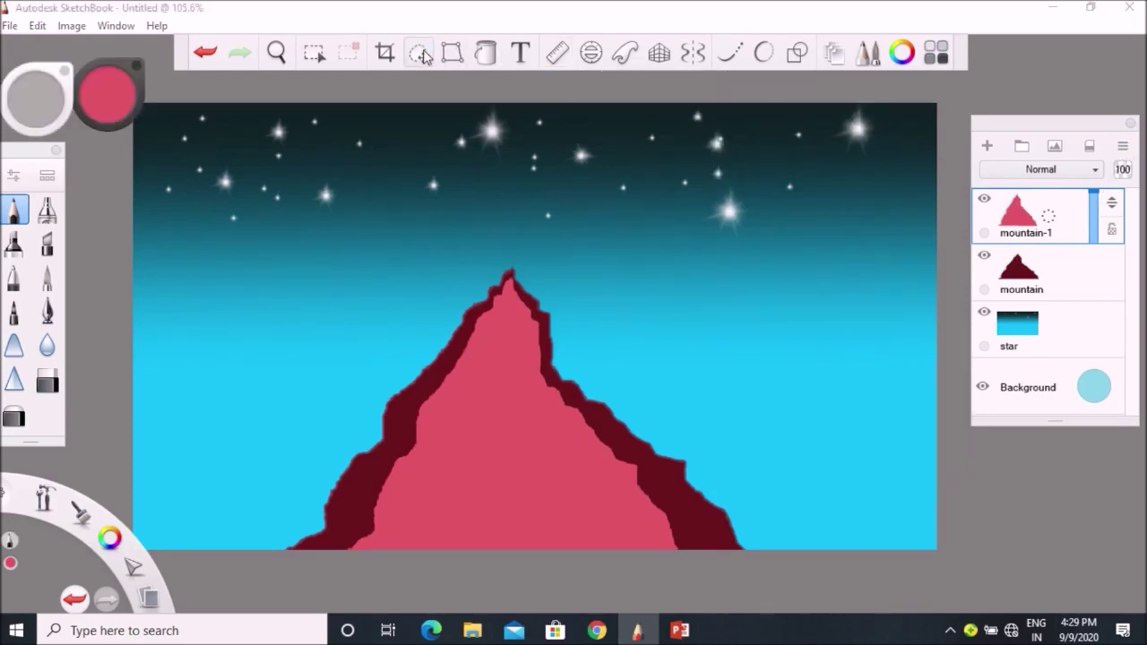
Duplicate the pink mountain layer and fill the new copy with a solid crimson red.
left_click(1123, 145)
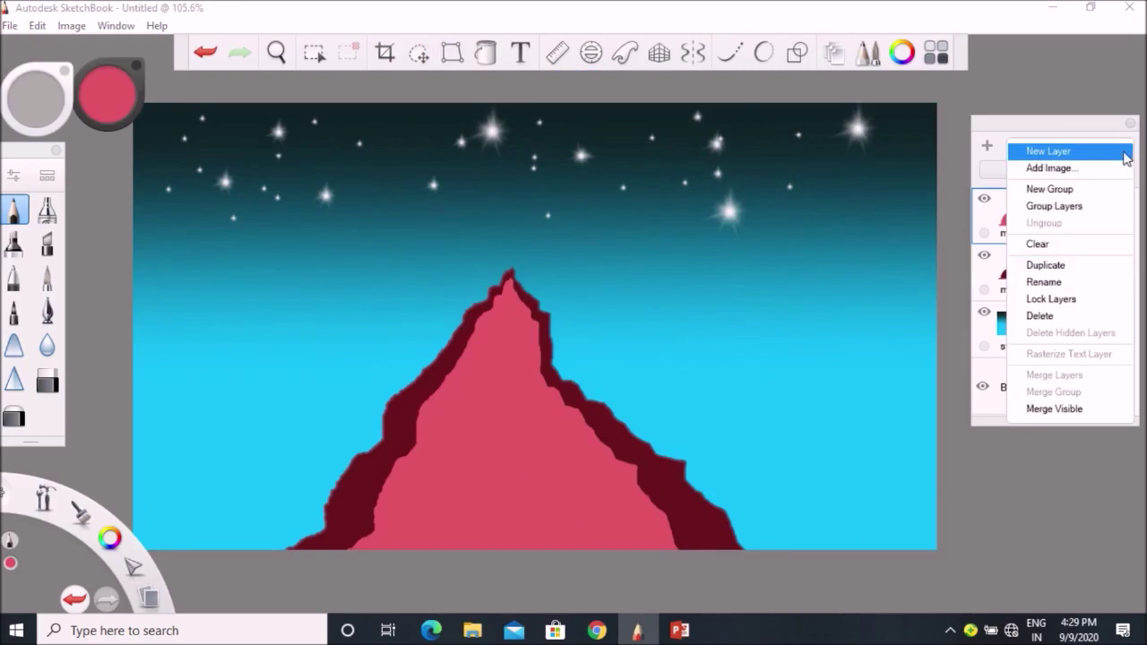
left_click(1045, 266)
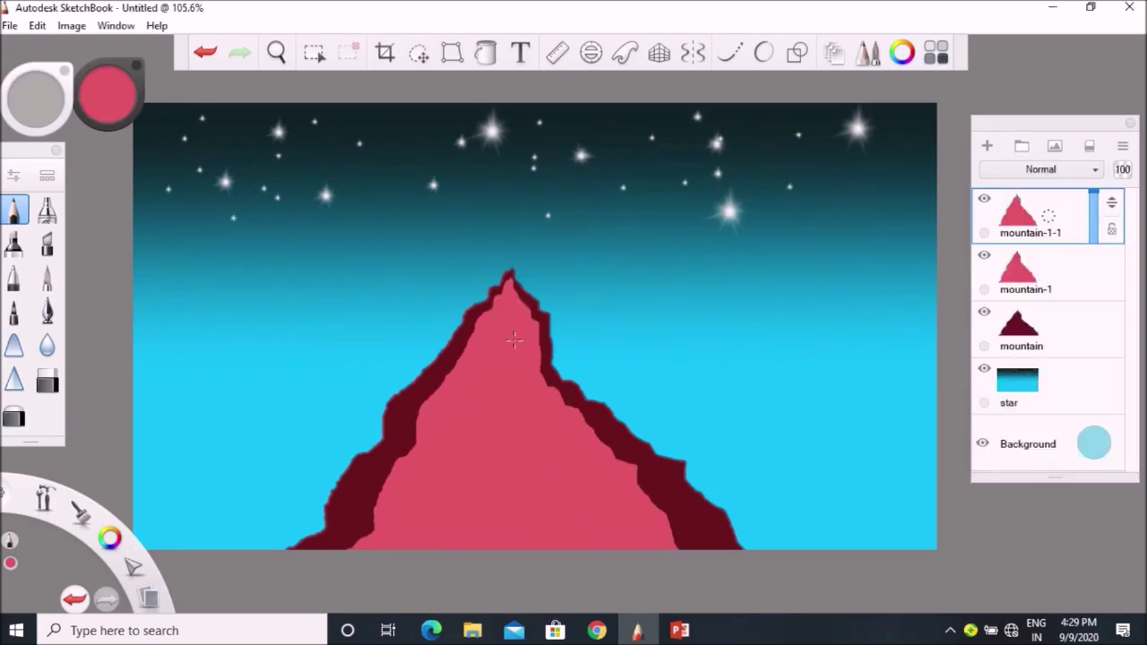
left_click(112, 118)
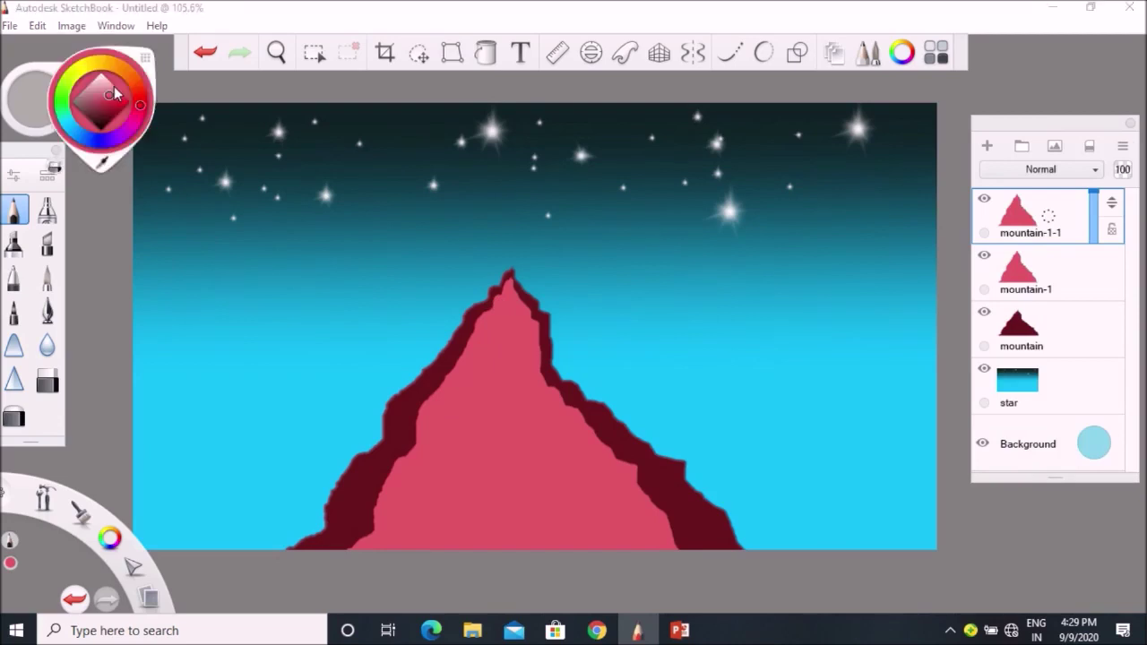
left_click_drag(110, 116, 107, 109)
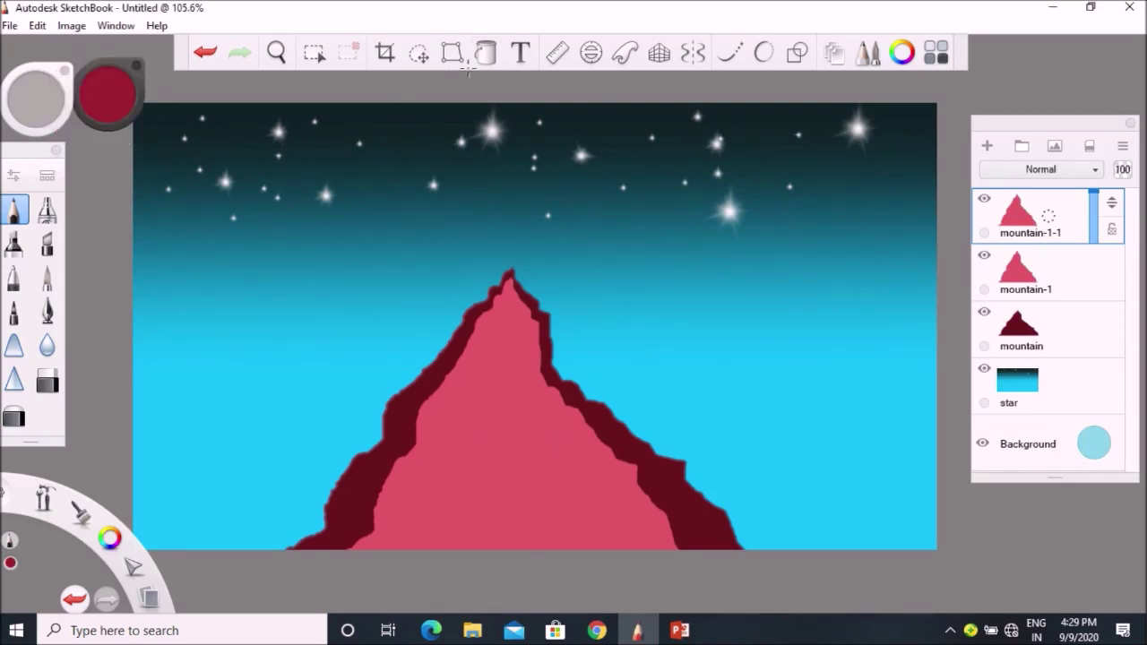
left_click(483, 54)
left_click(527, 389)
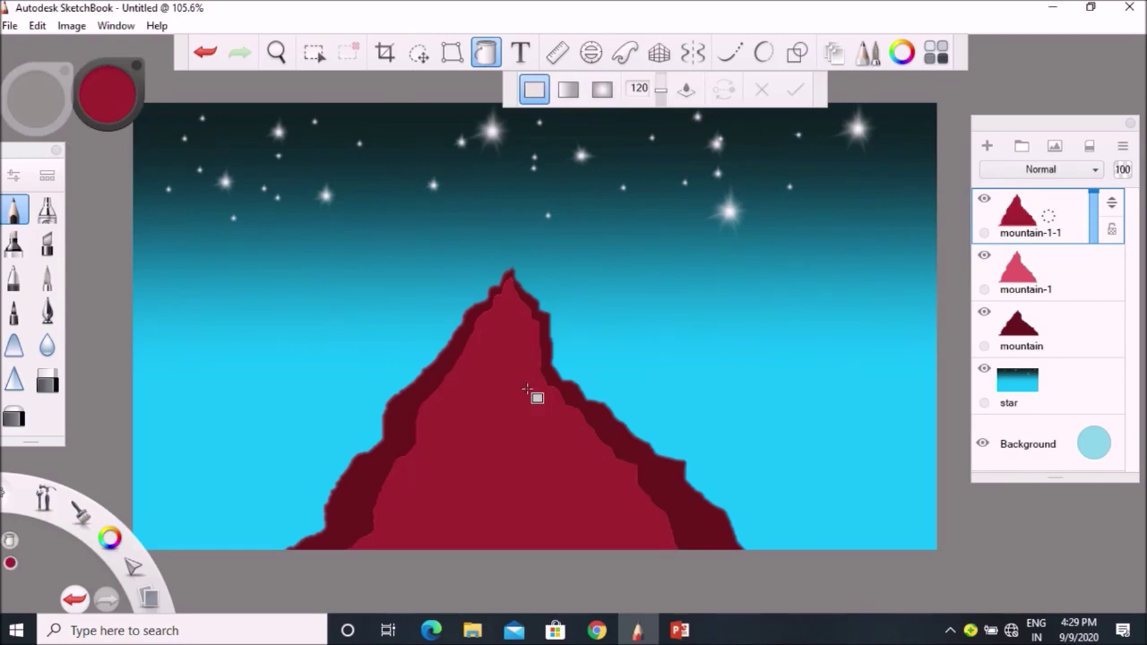
Narrow the crimson mountain within the pink one, leaving a pink band along each slope.
left_click(417, 53)
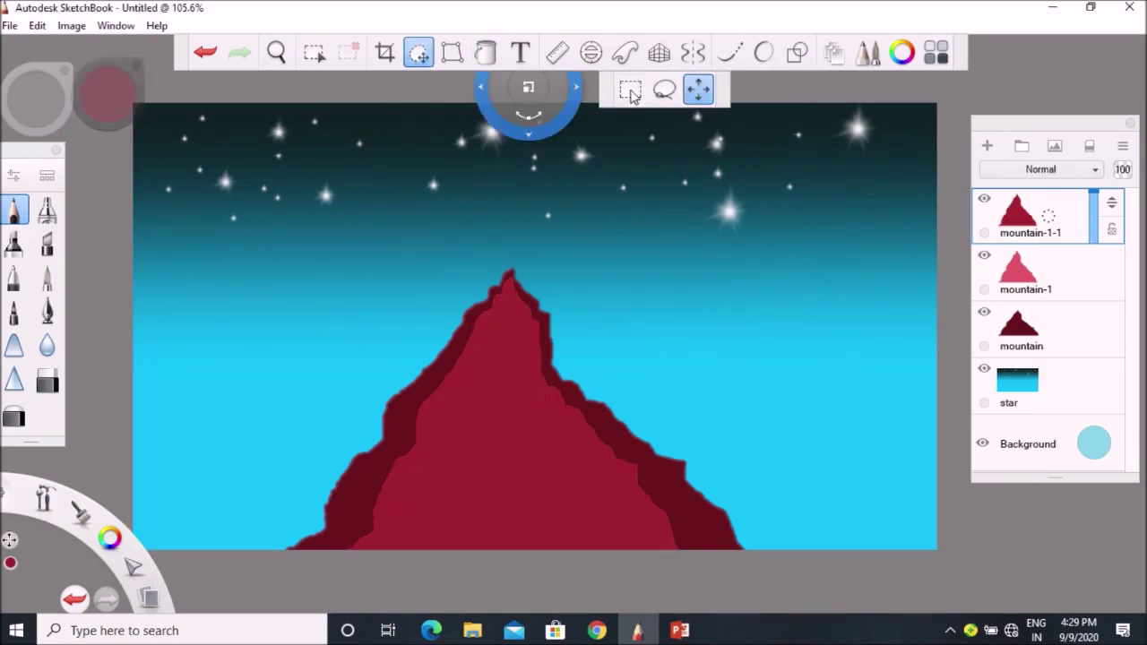
left_click_drag(578, 89, 493, 448)
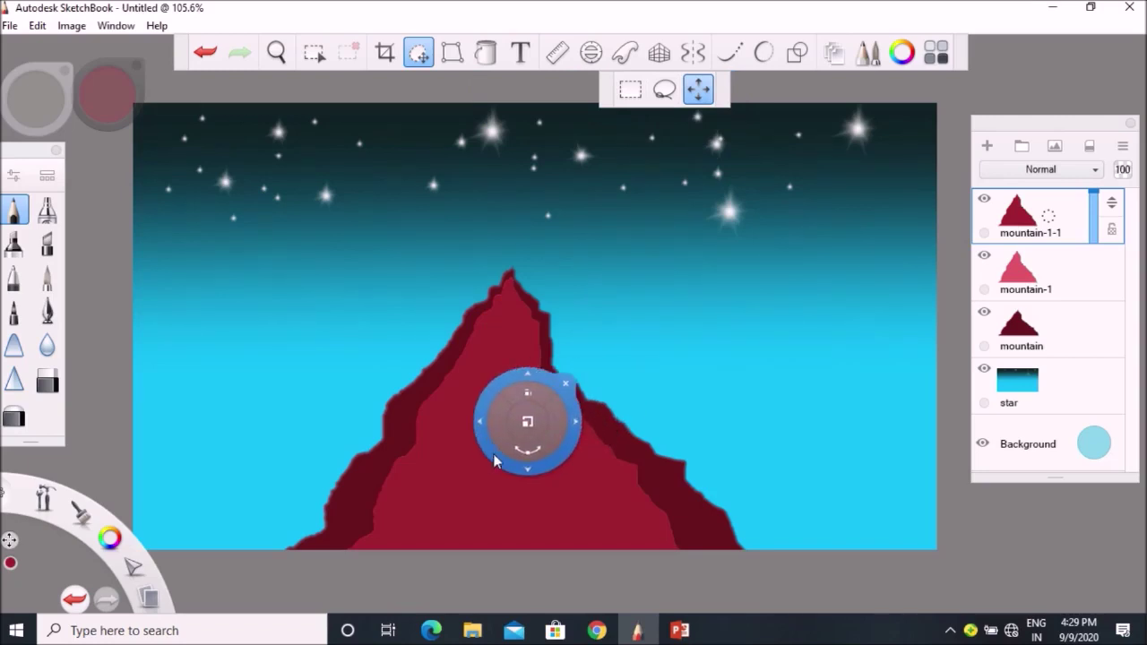
left_click_drag(525, 397, 621, 420)
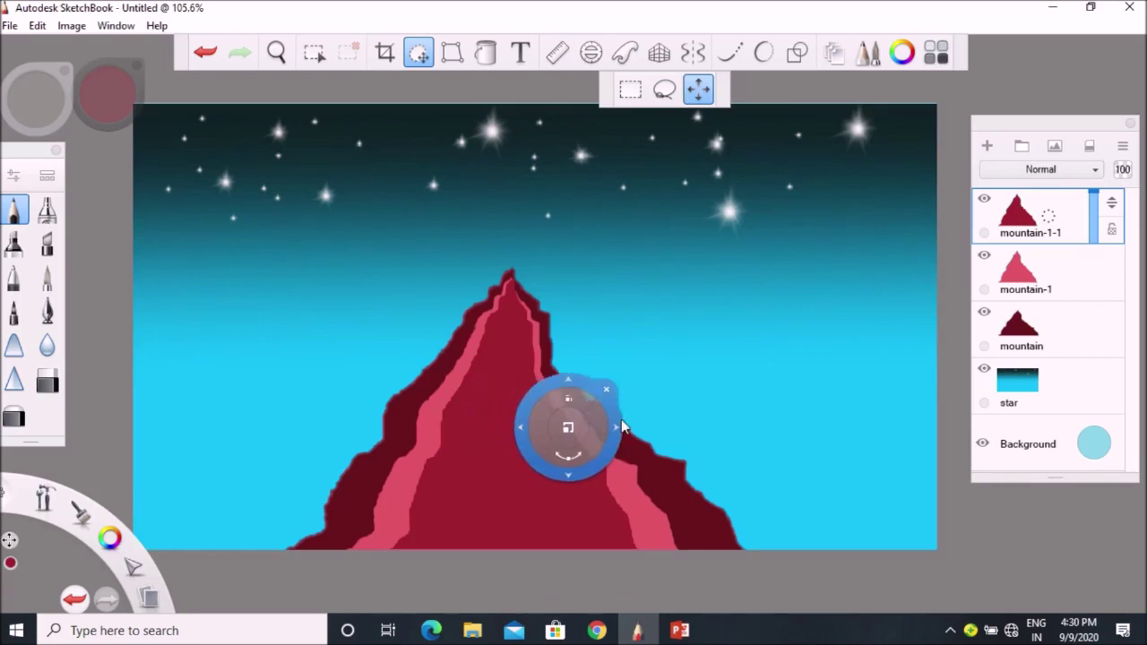
left_click_drag(580, 379, 903, 505)
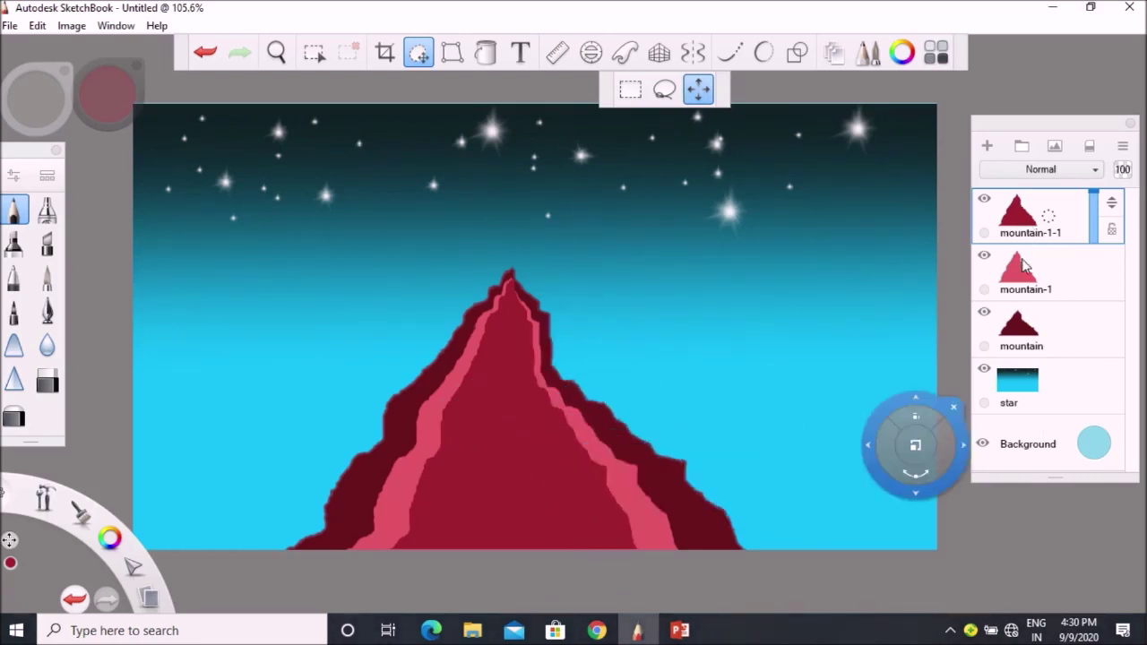
left_click_drag(903, 502, 646, 362)
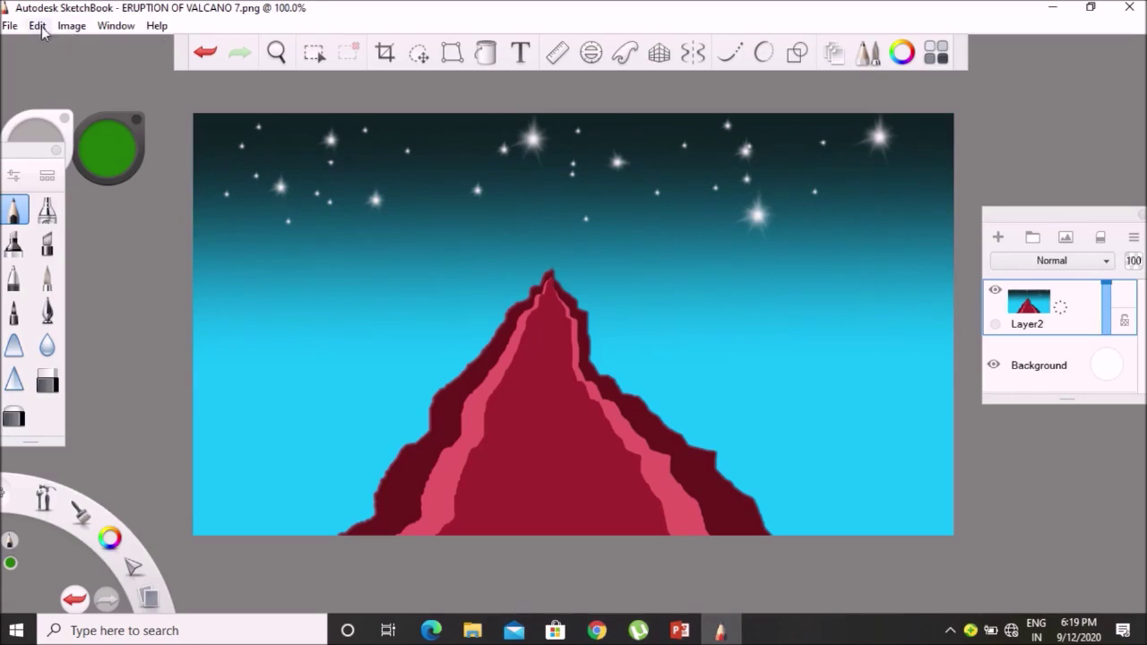
Save the volcano drawing to the Desktop as a PNG file named "valcano image".
left_click(10, 26)
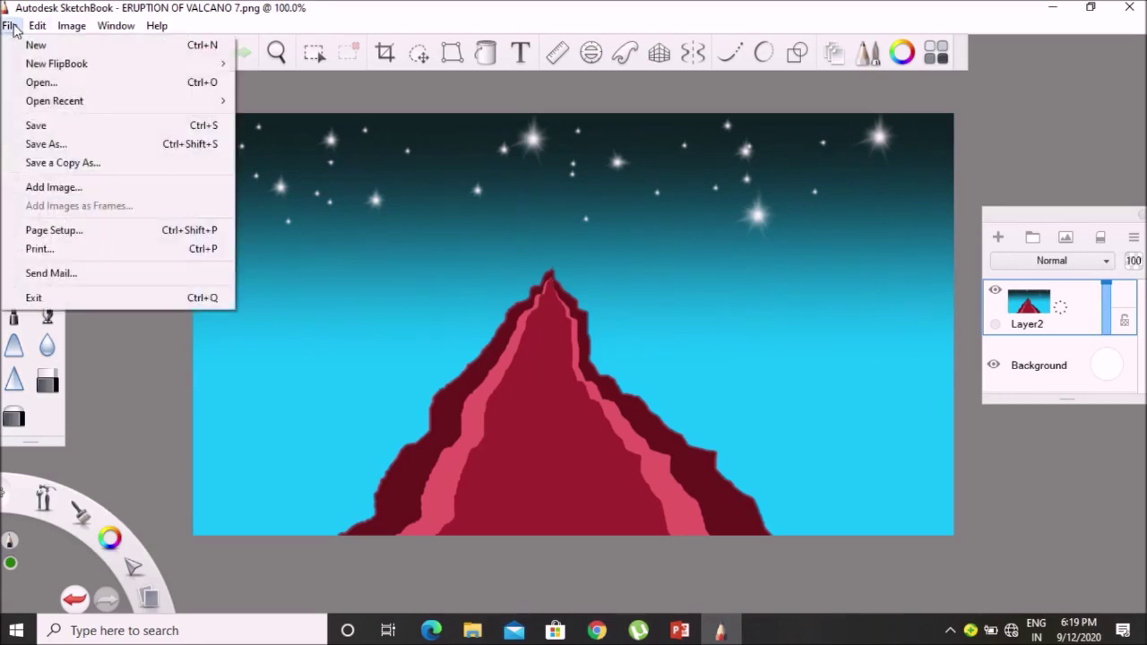
left_click(30, 142)
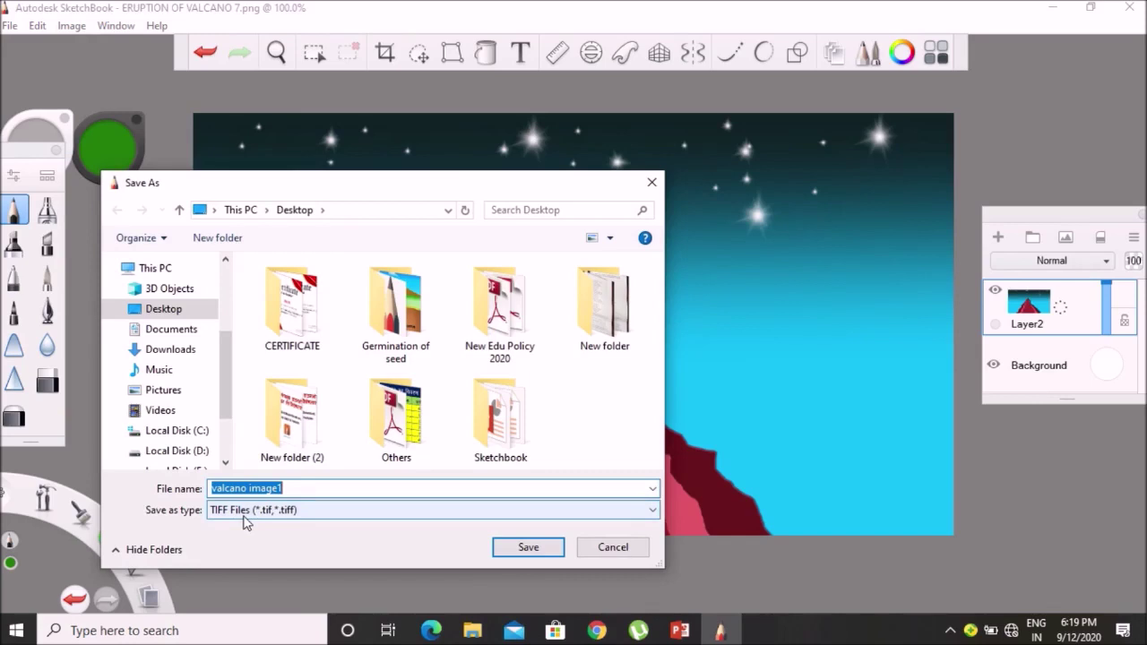
left_click(654, 513)
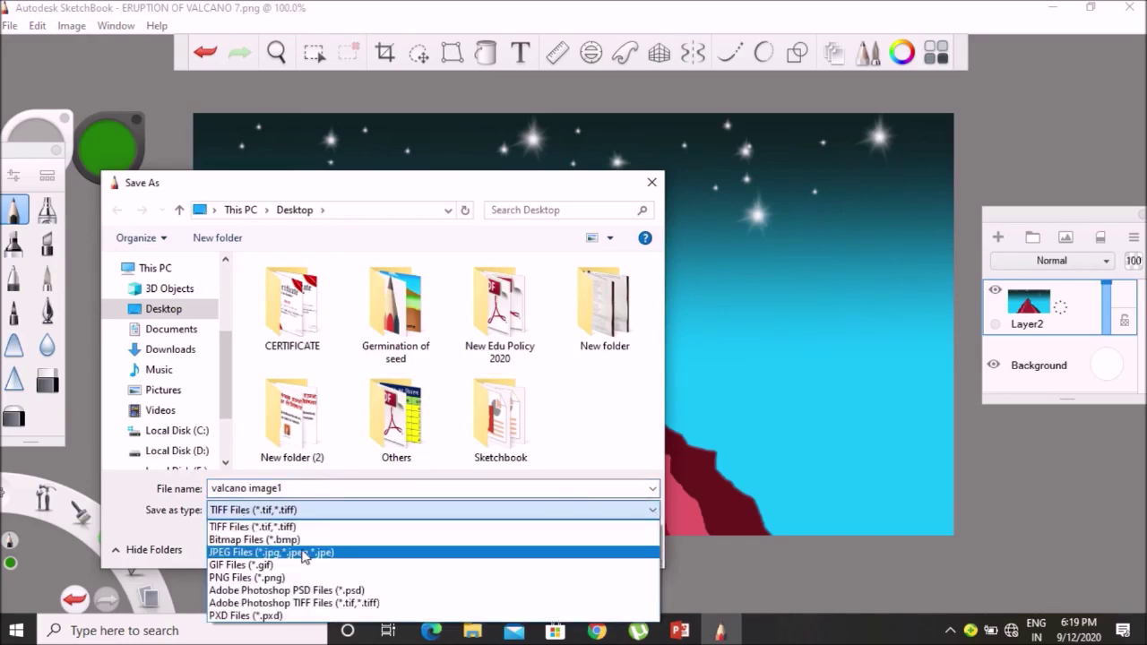
left_click(244, 578)
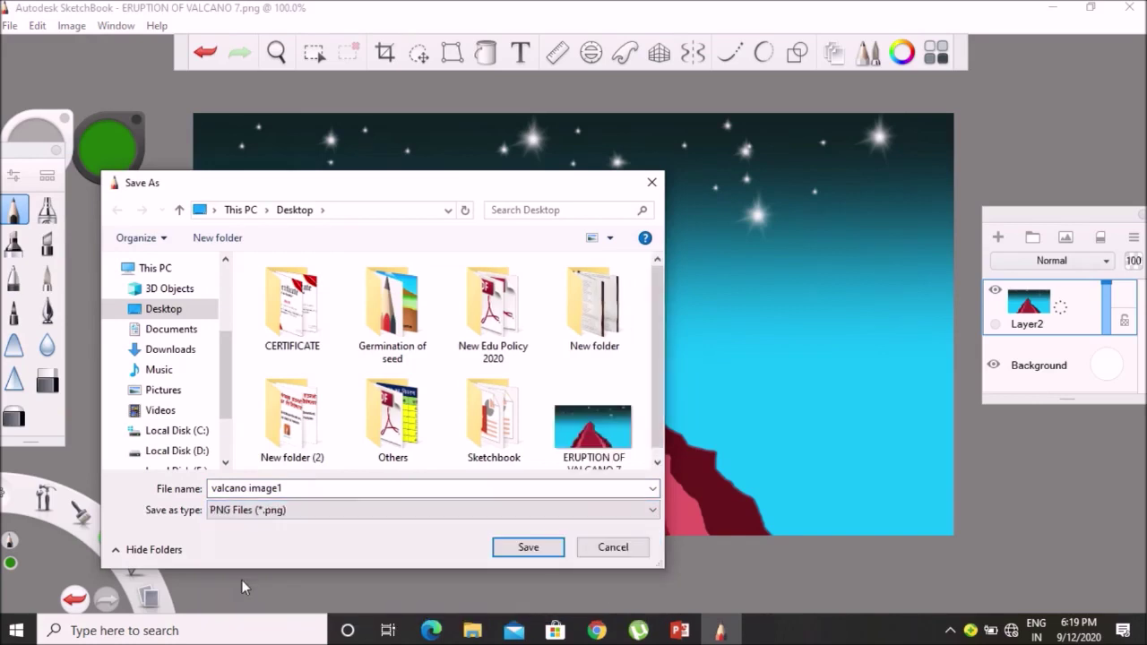
left_click(287, 489)
left_click(284, 488)
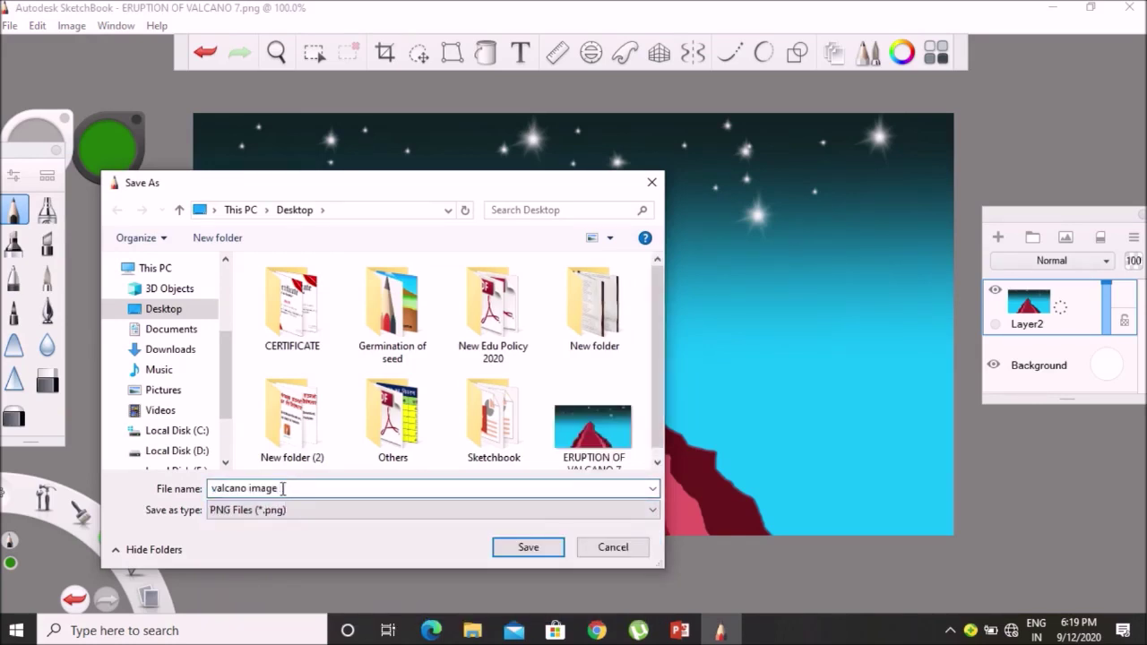
left_click(509, 552)
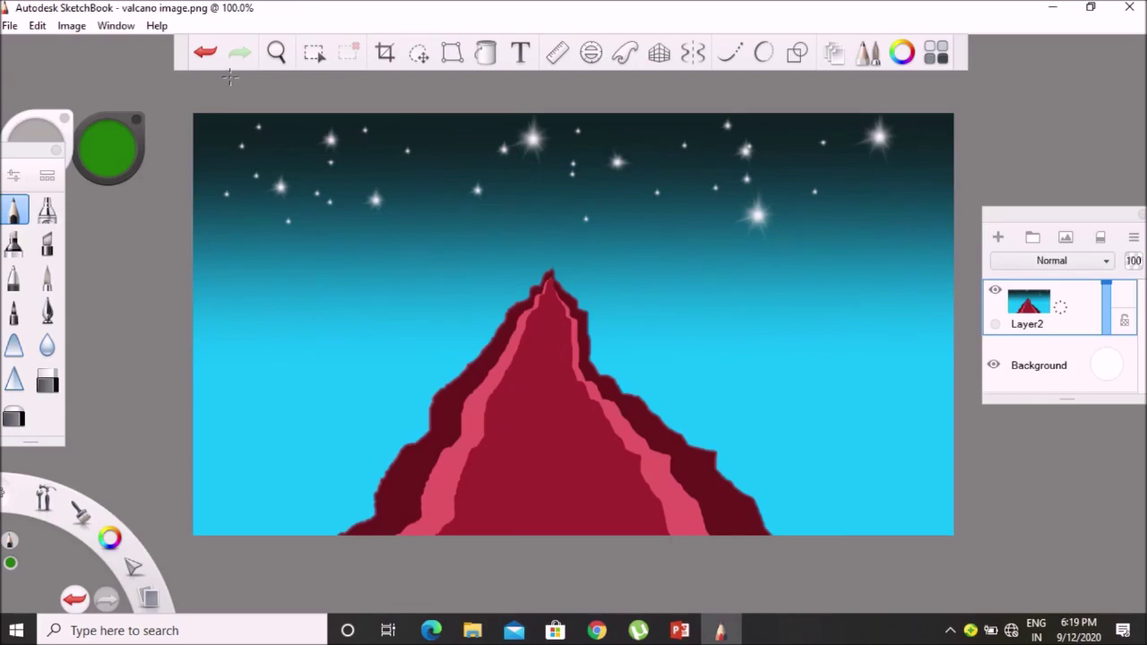
Create a new empty FlipBook with a width of 900 pixels and a height of 500 pixels.
left_click(9, 29)
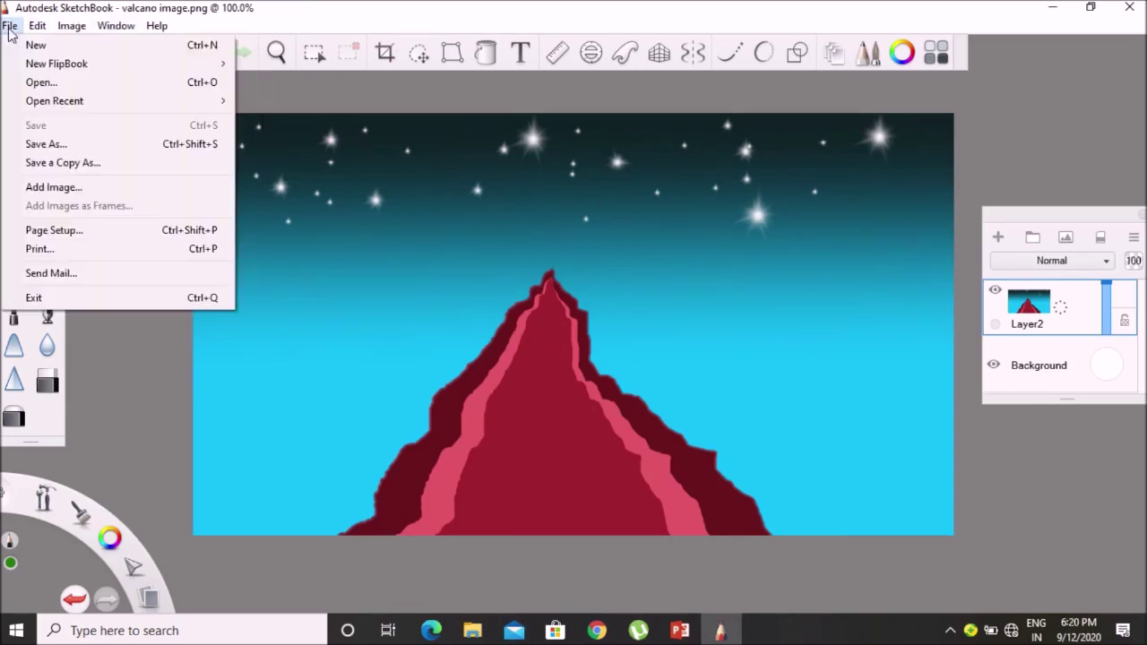
mouse_move(30, 66)
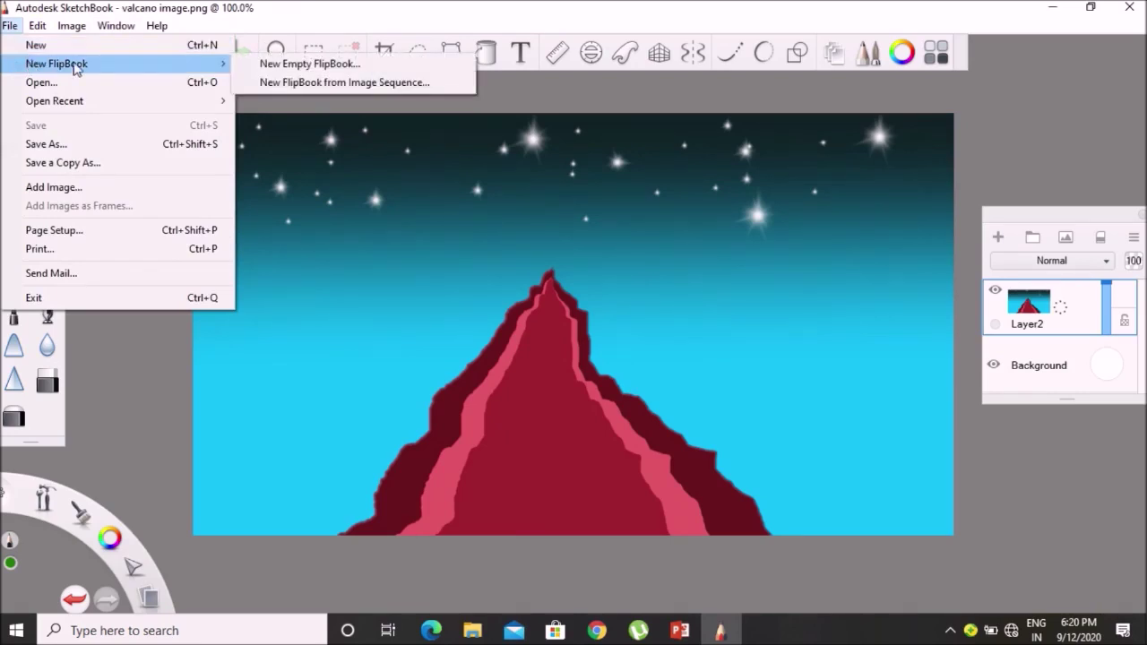
left_click(319, 65)
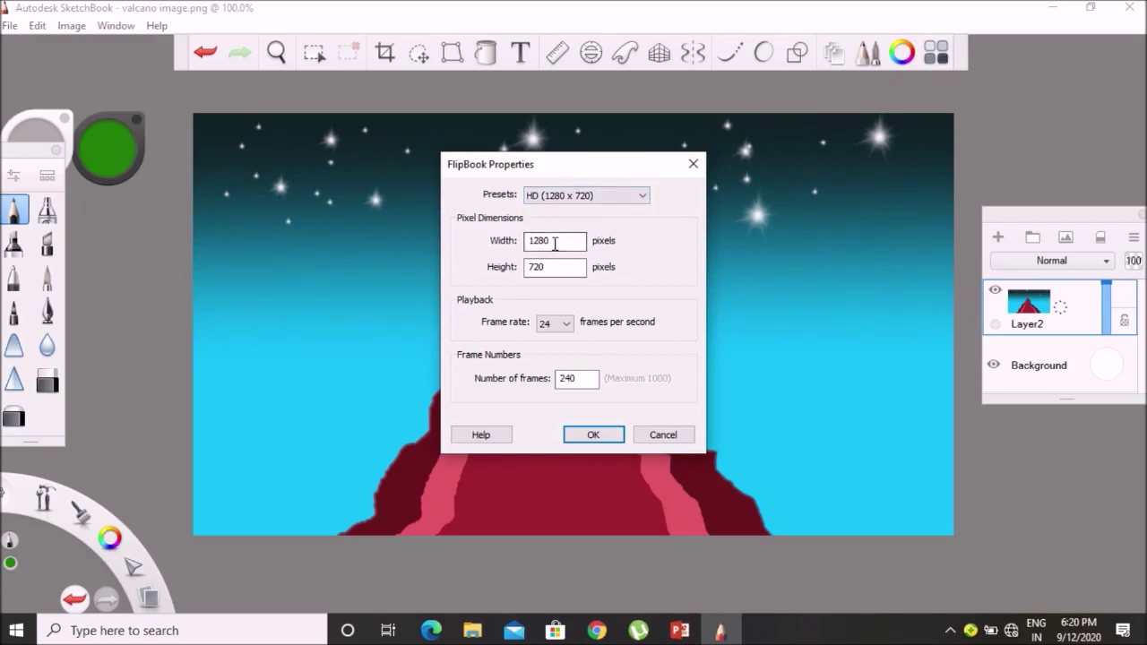
left_click_drag(553, 242, 528, 242)
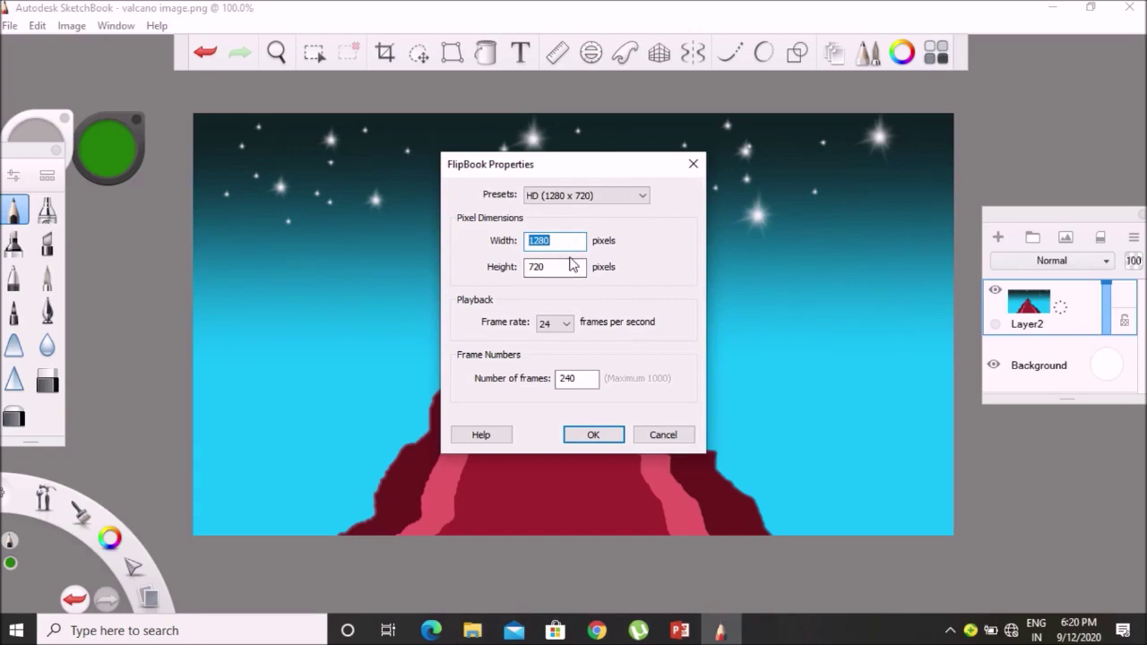
type("900")
left_click_drag(549, 267, 525, 273)
type("500")
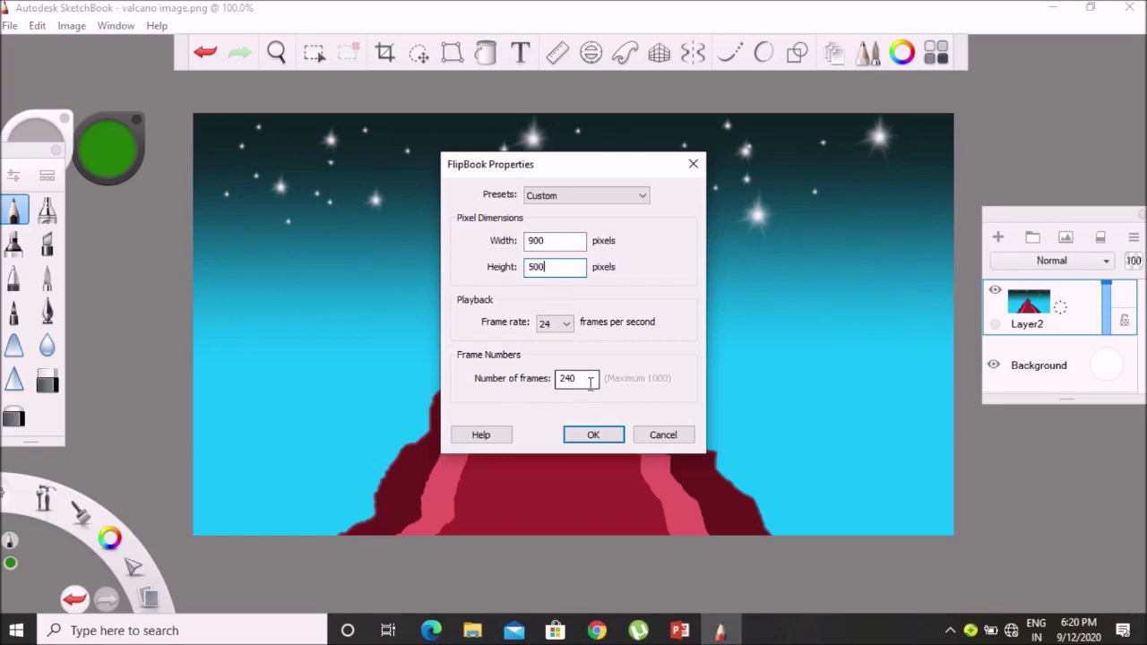
left_click(611, 435)
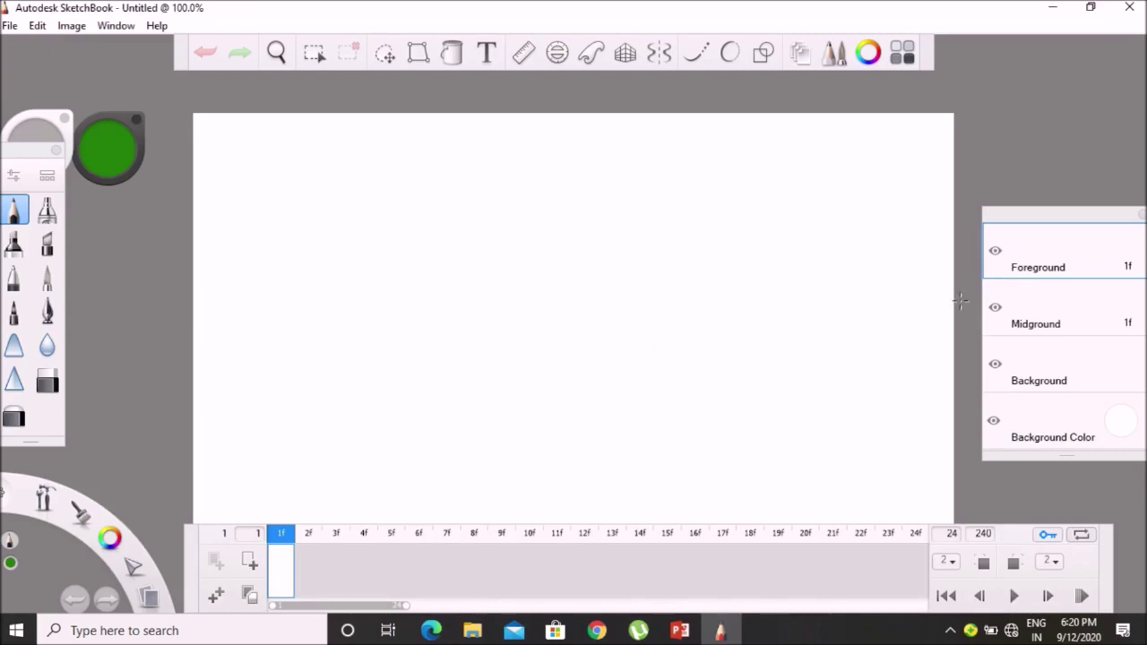
left_click(1027, 328)
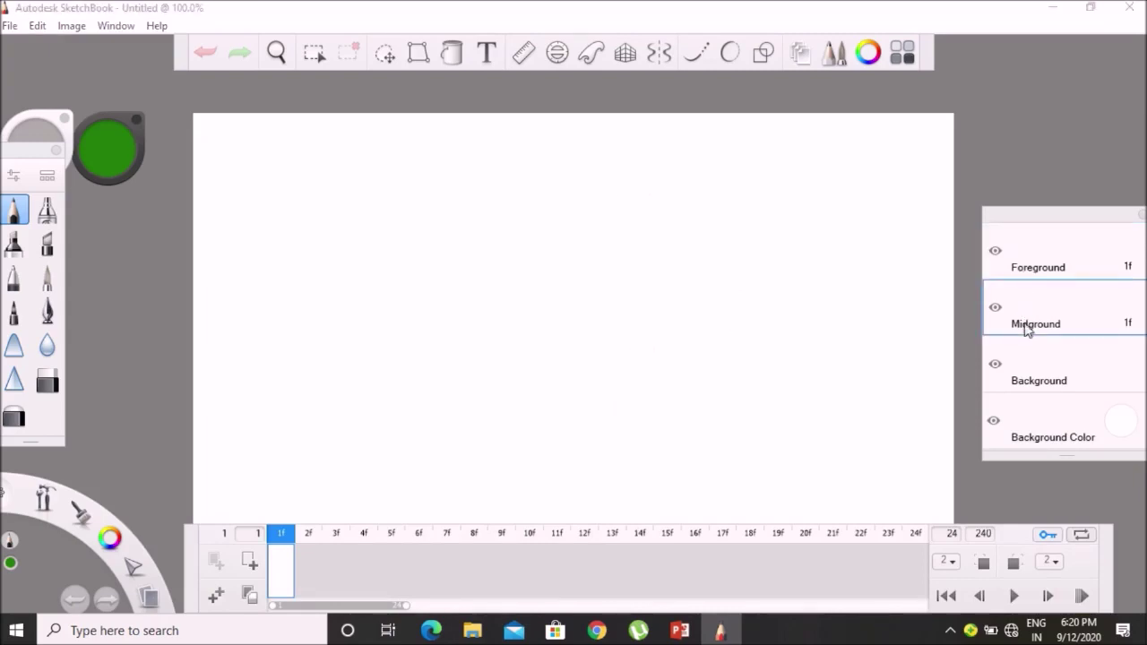
left_click(1037, 375)
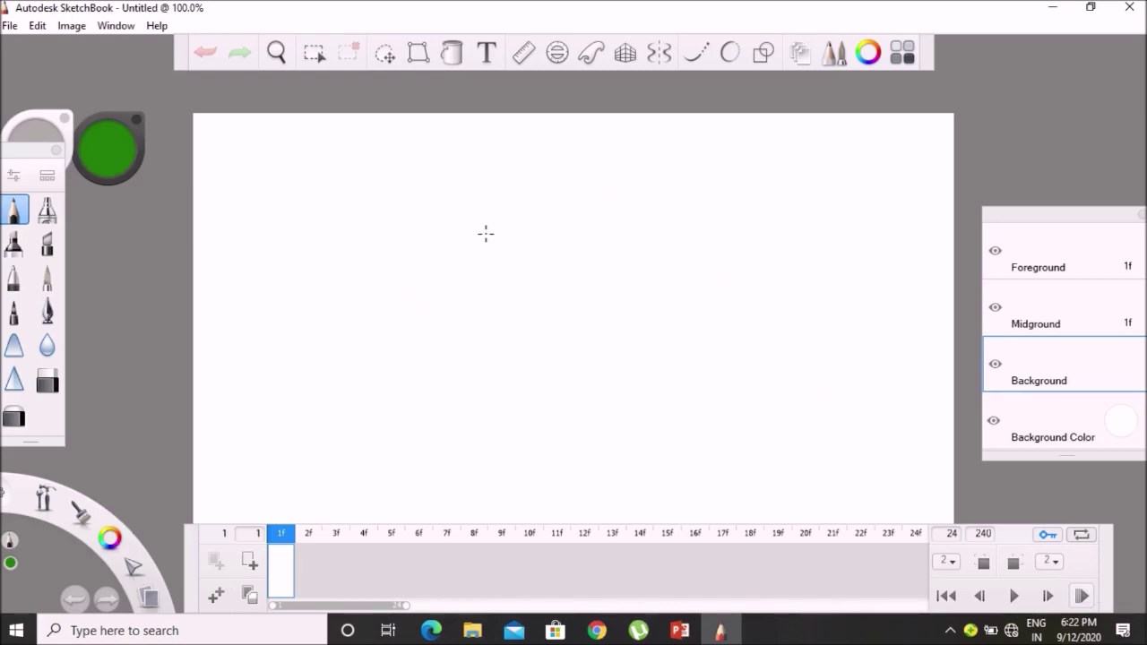
left_click(1081, 315)
left_click(1083, 265)
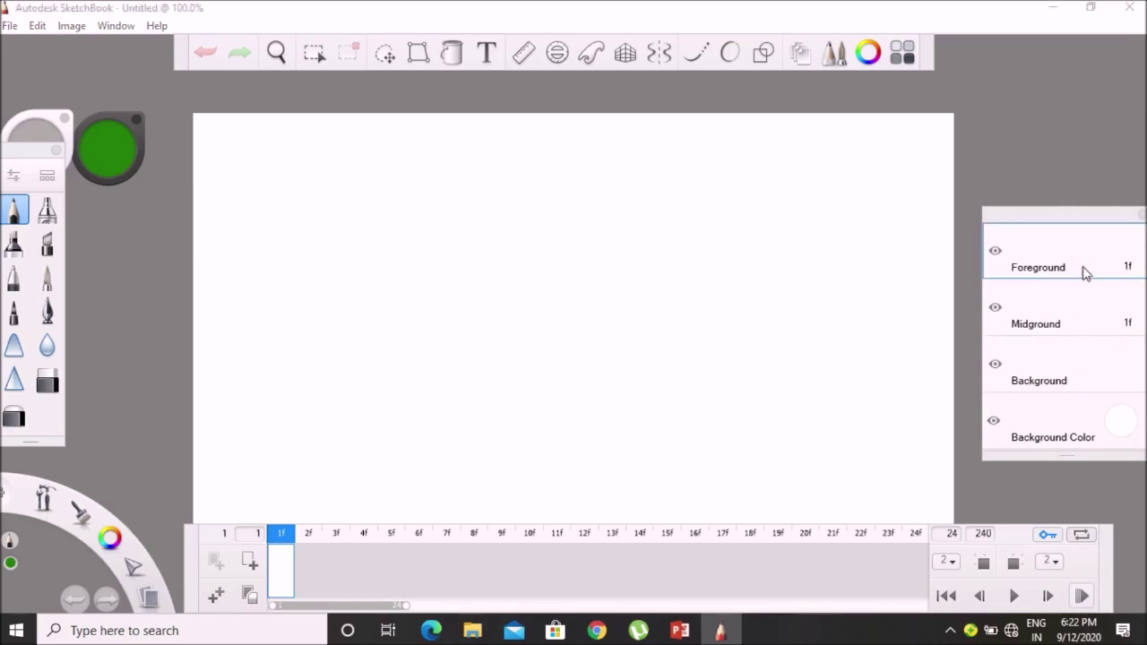
Add the "valcano image" picture from the Desktop to the FlipBook's Background layer, keeping it aligned with the canvas.
left_click(1084, 378)
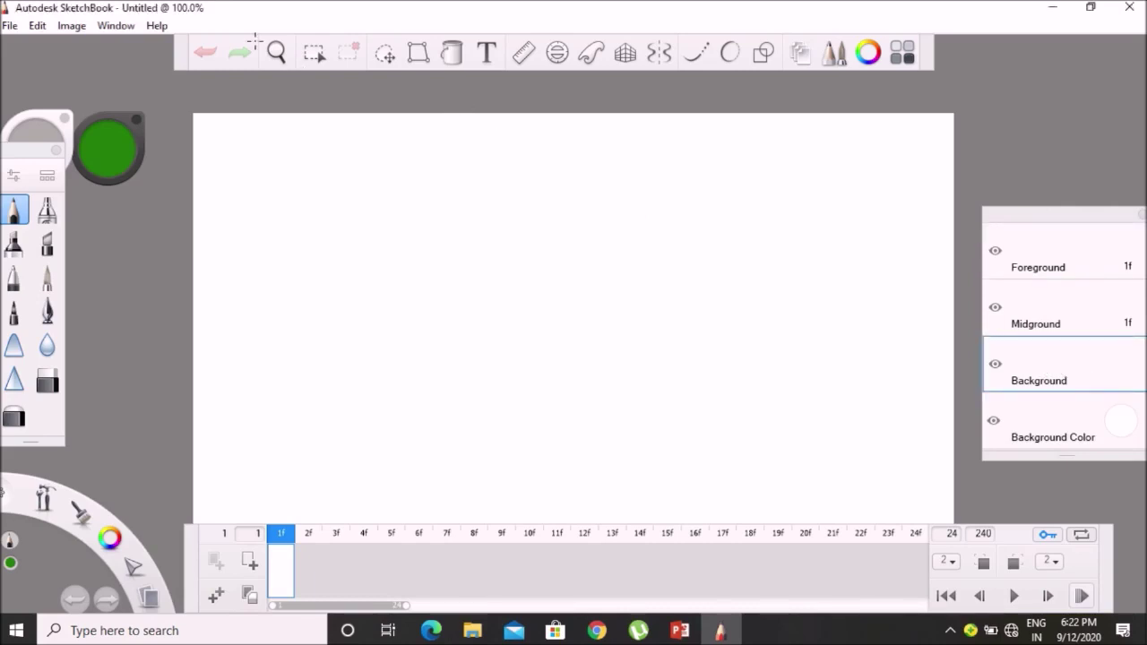
left_click(7, 26)
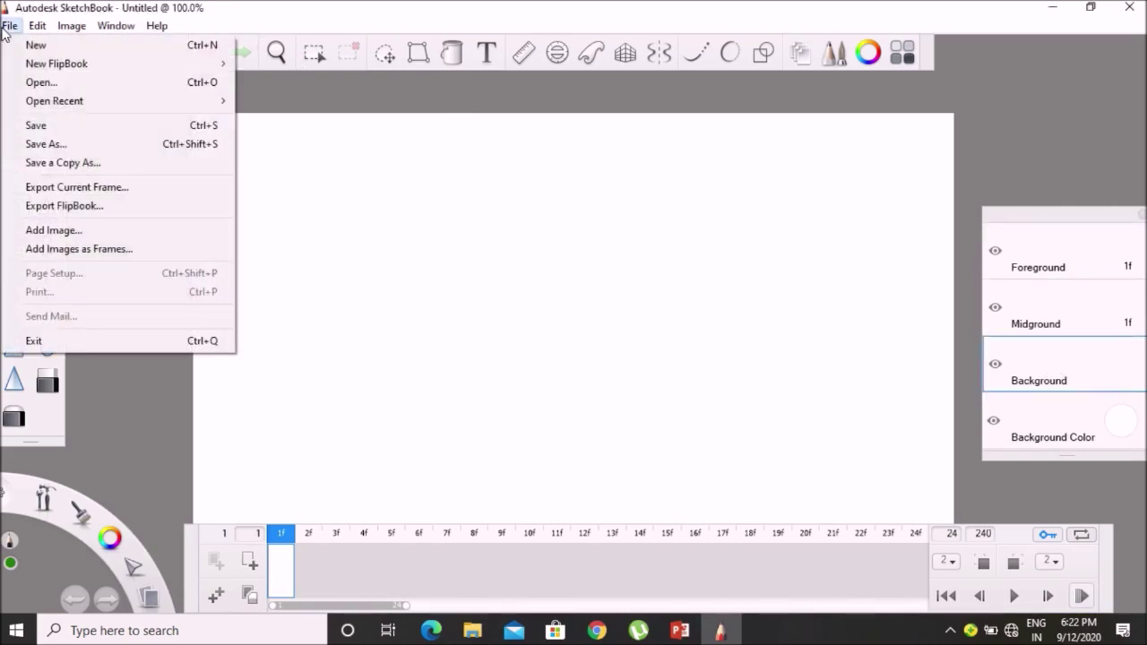
left_click(53, 230)
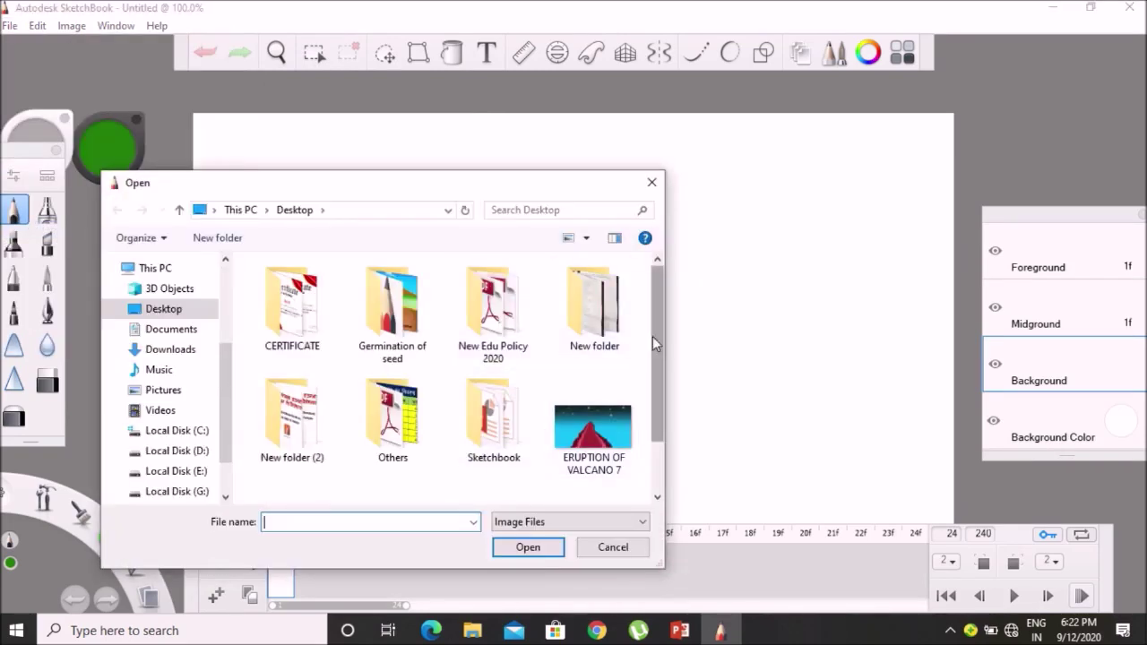
left_click_drag(653, 336, 656, 404)
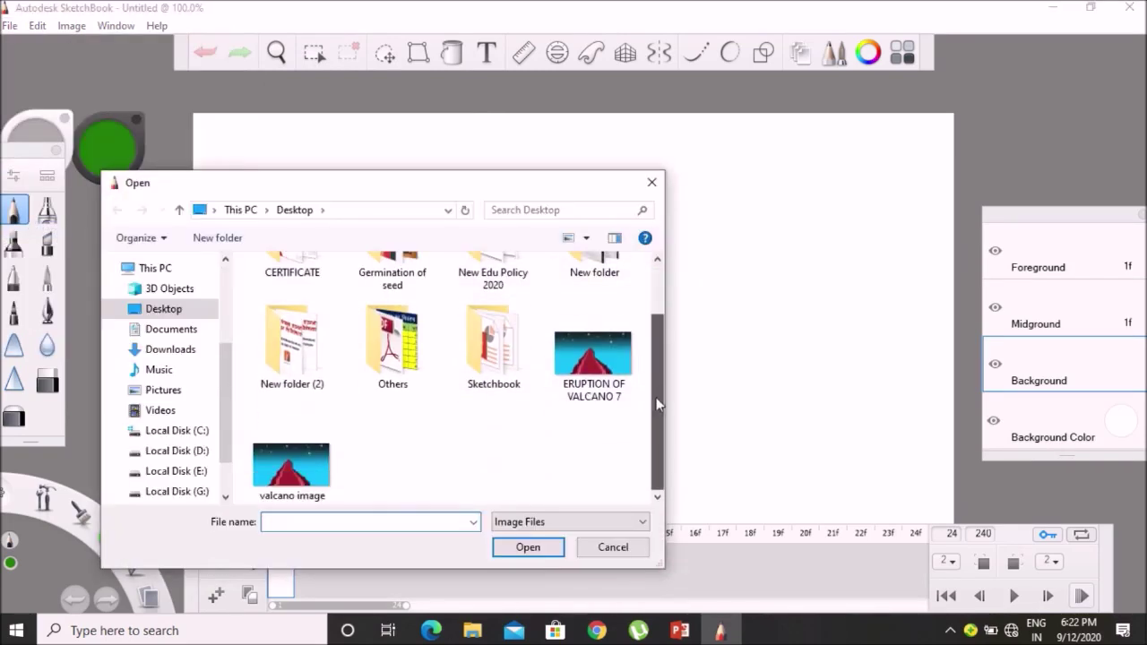
left_click(303, 484)
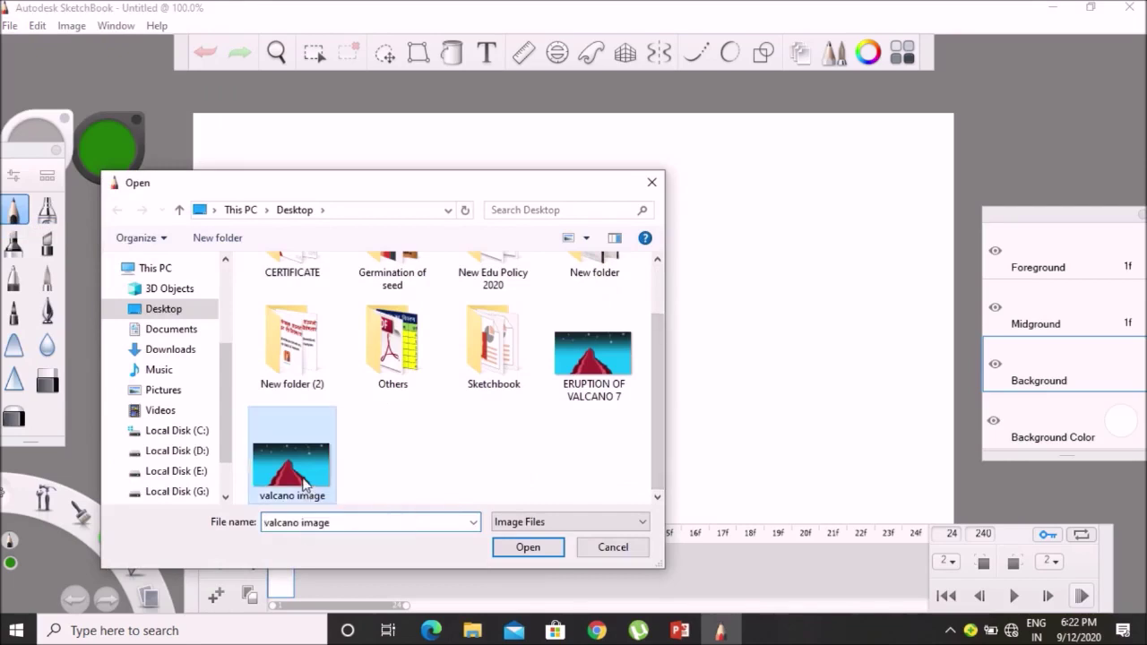
left_click(549, 550)
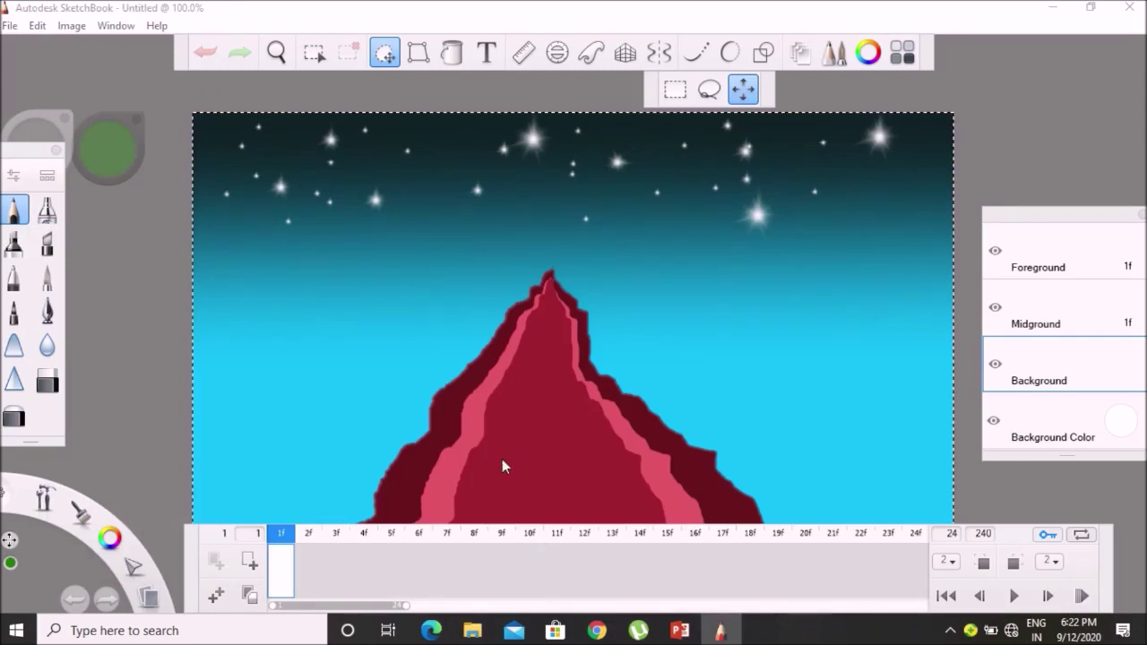
left_click_drag(502, 466, 739, 452)
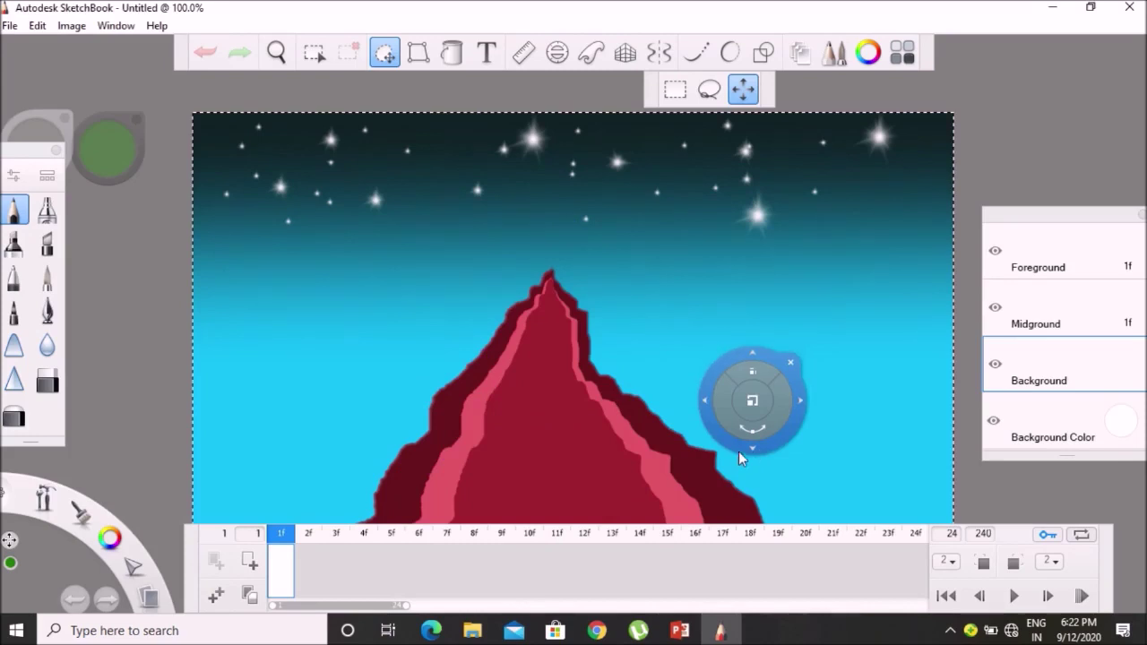
left_click_drag(738, 450, 995, 340)
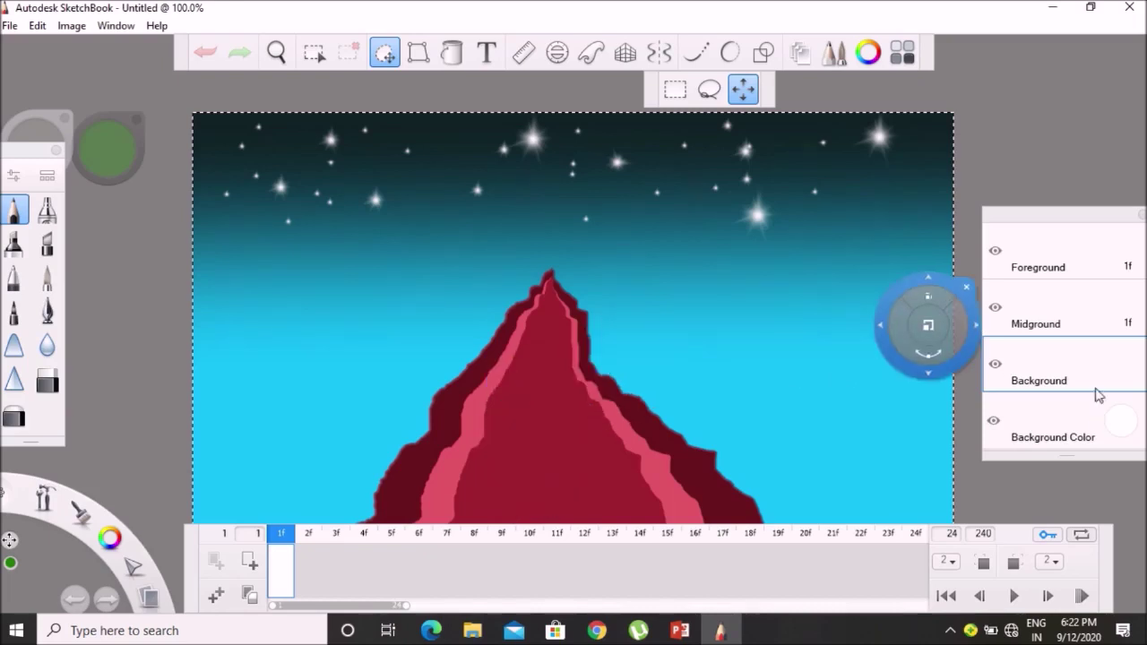
left_click(1048, 320)
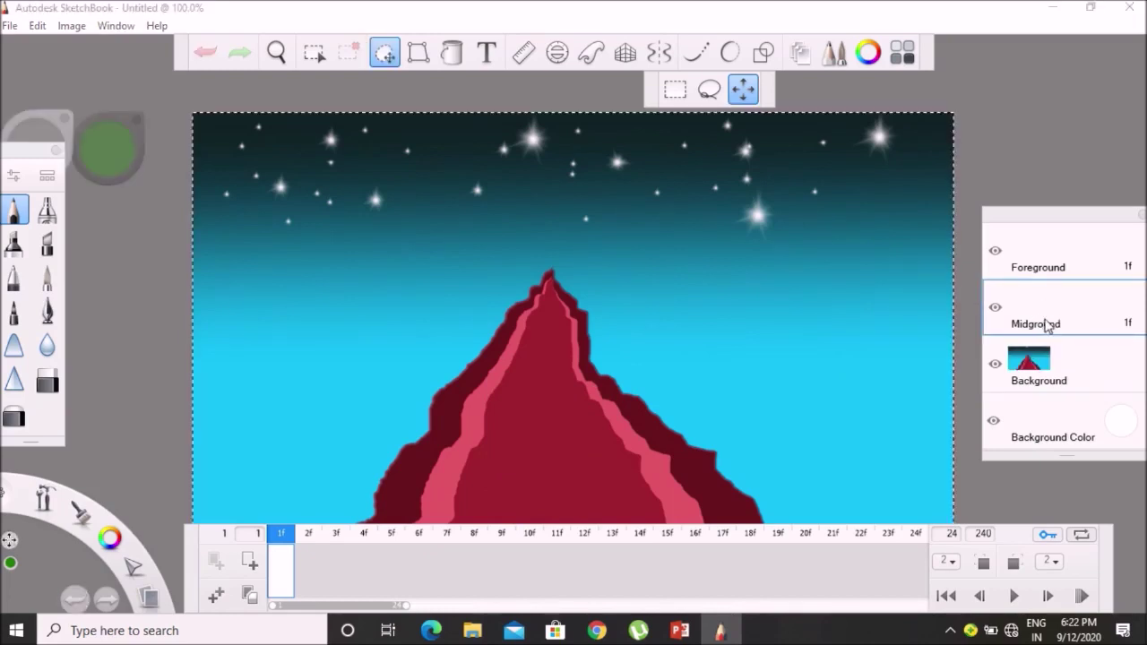
left_click_drag(787, 431, 557, 396)
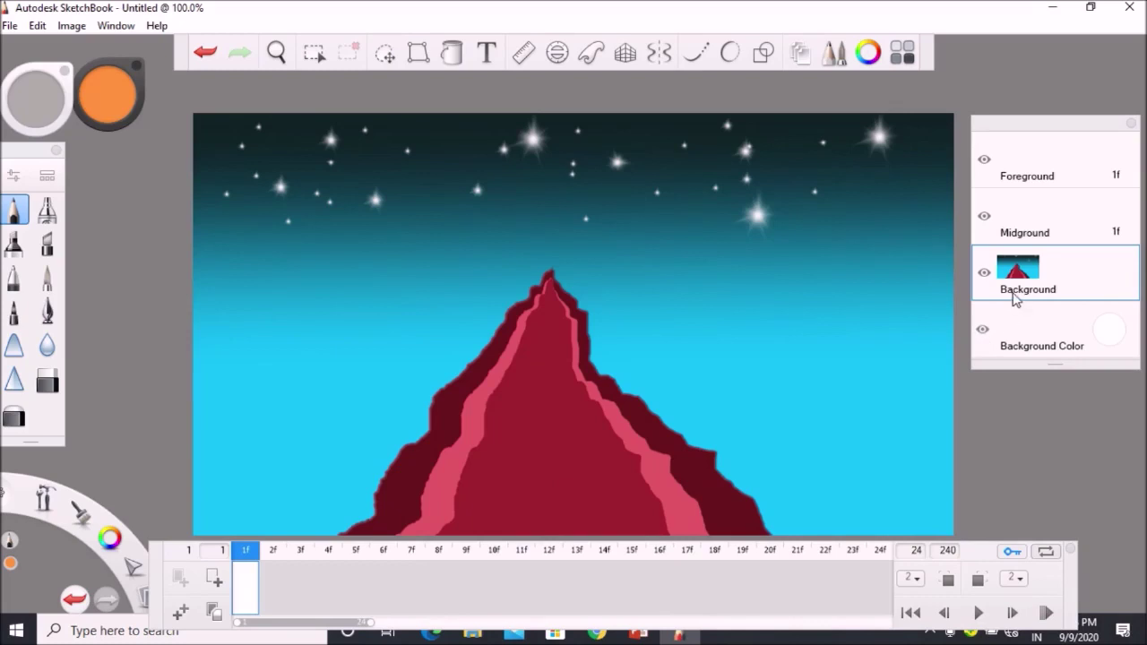
Make the Midground layer active and choose the Glow Brush from the Glow brush set.
left_click(1024, 224)
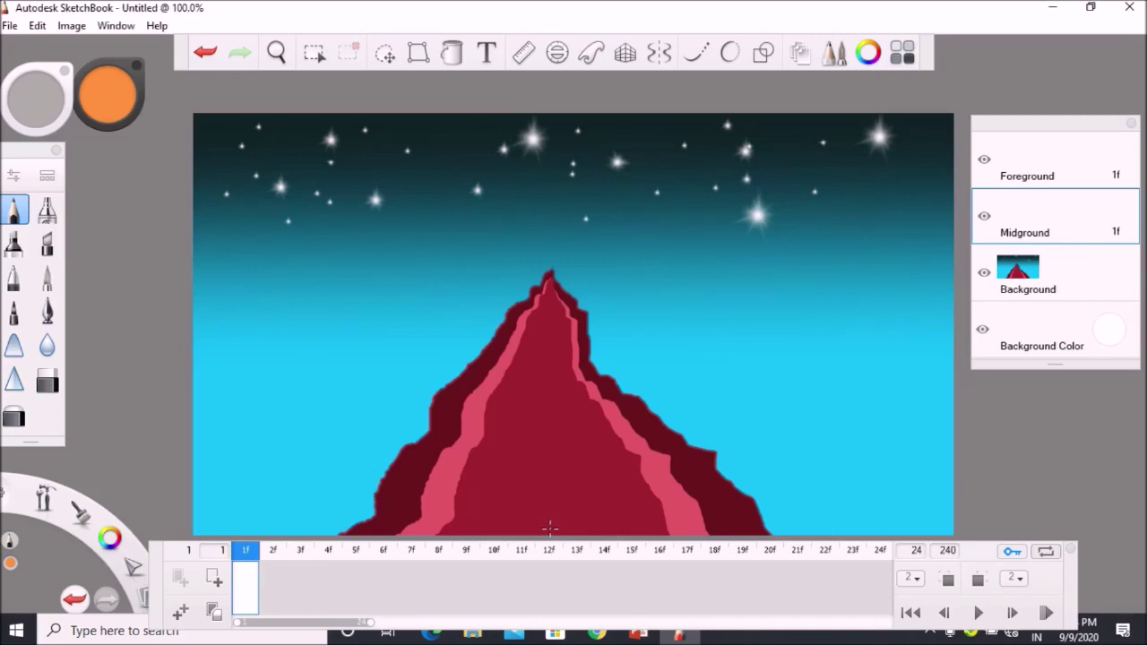
left_click(48, 175)
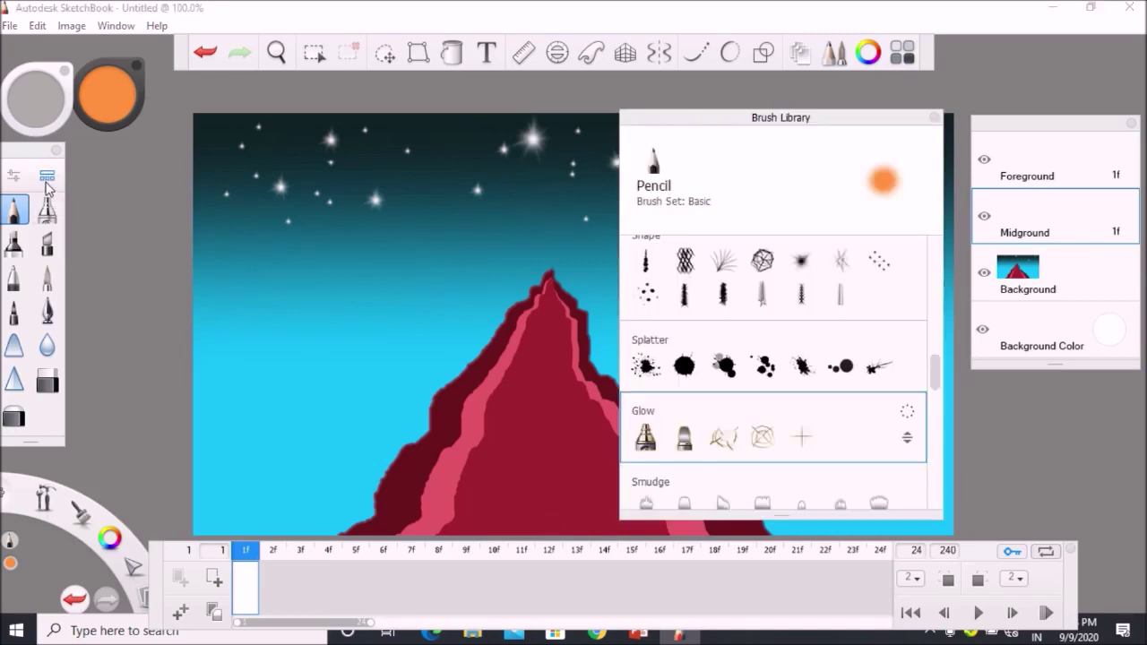
mouse_move(934, 379)
left_mouse_down()
mouse_move(937, 273)
mouse_move(927, 408)
left_mouse_up()
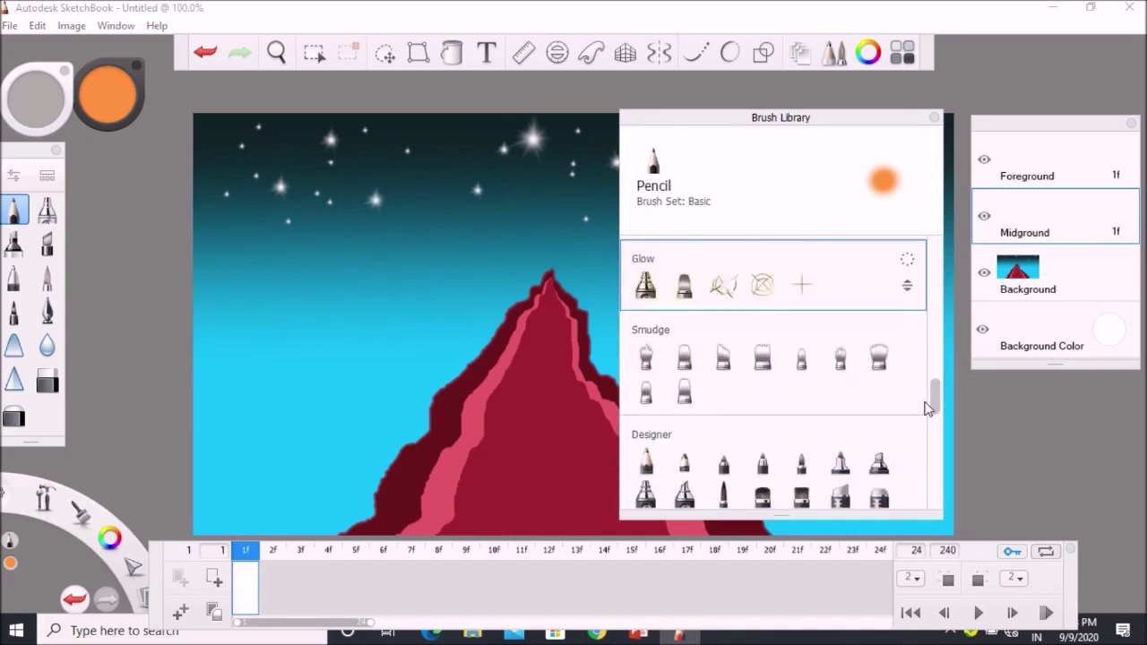
left_click(647, 285)
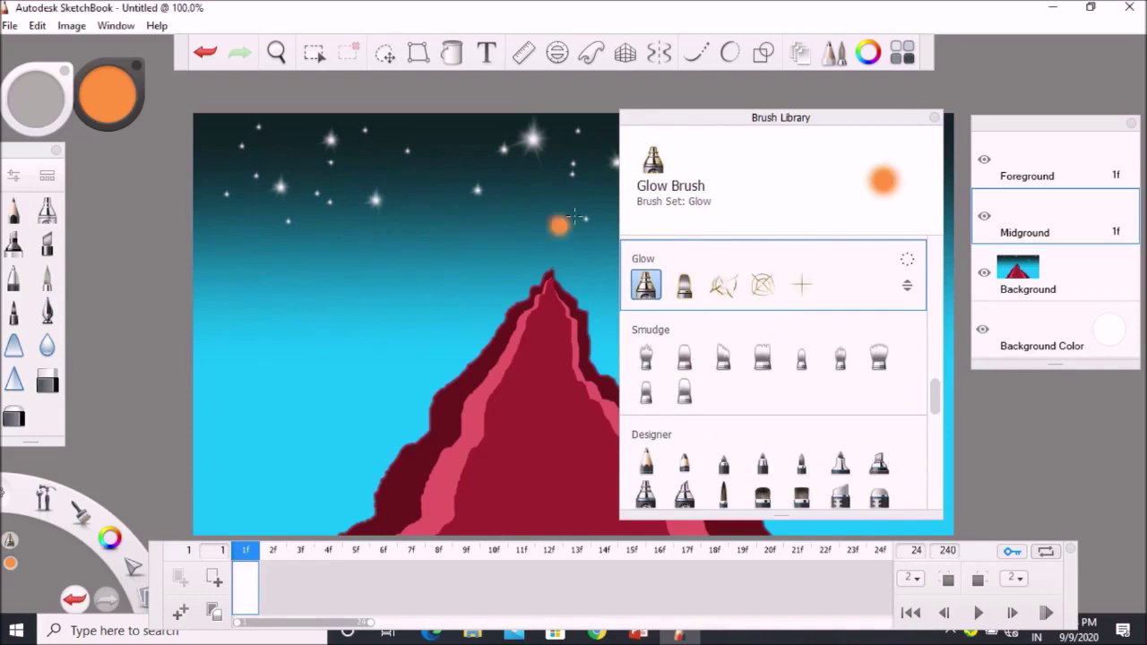
Set the Glow Brush size to 14.3.
left_click(13, 175)
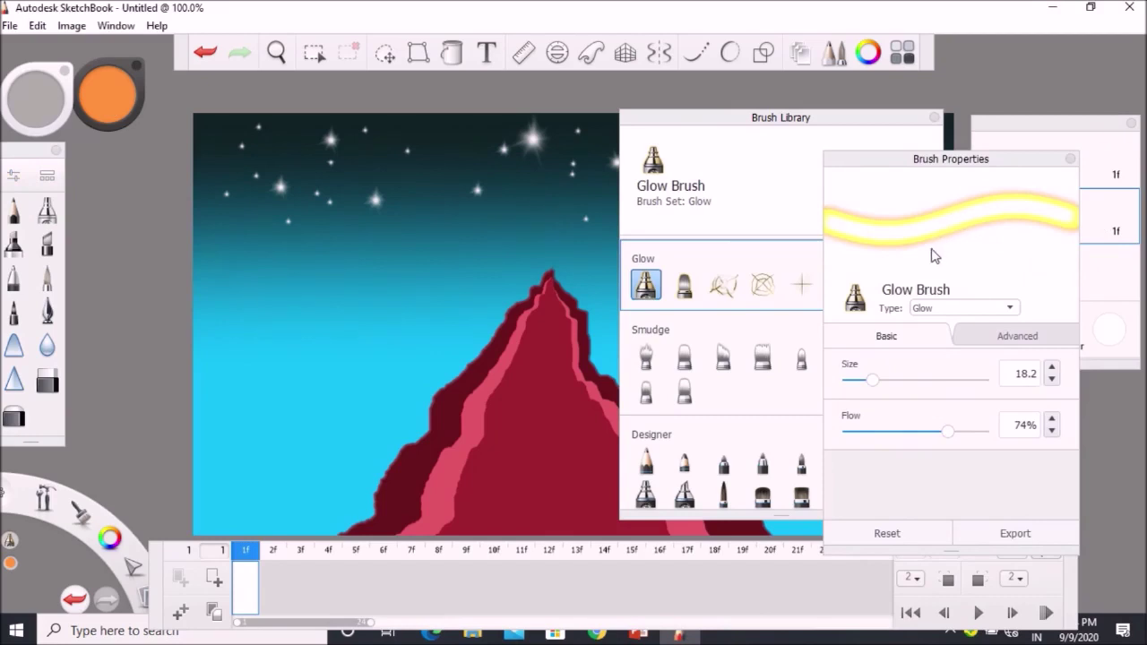
mouse_move(877, 382)
left_mouse_down()
mouse_move(938, 385)
mouse_move(865, 382)
left_mouse_up()
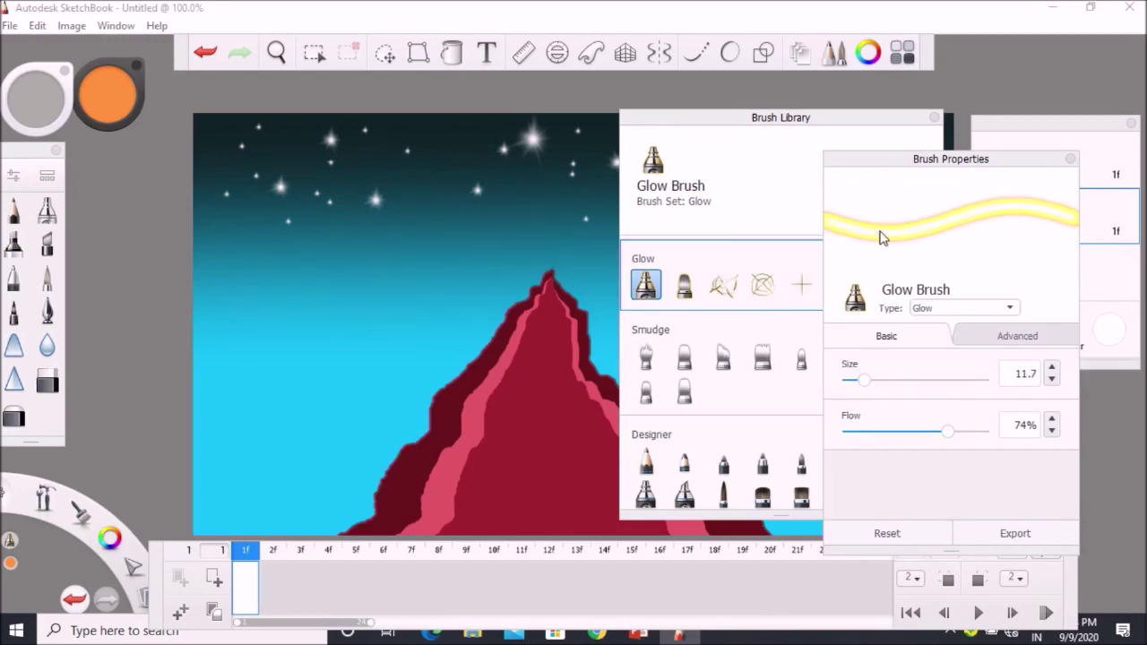
left_click_drag(863, 380, 869, 388)
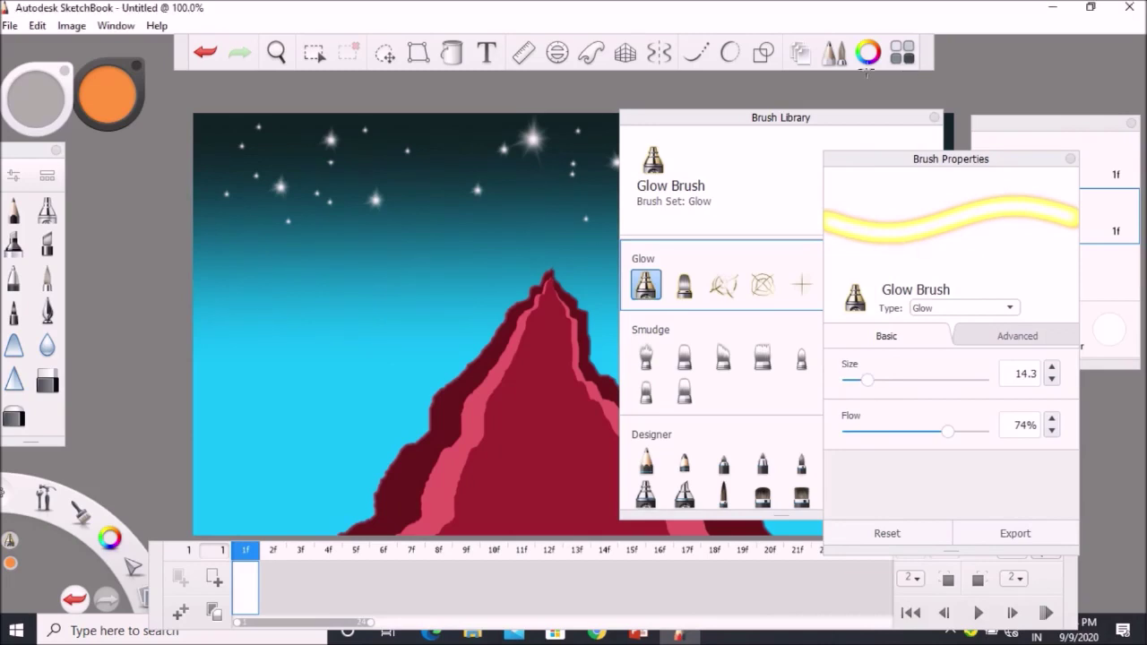
Set the brush colour to the Copic yellow Y04 Acacia.
left_click(897, 56)
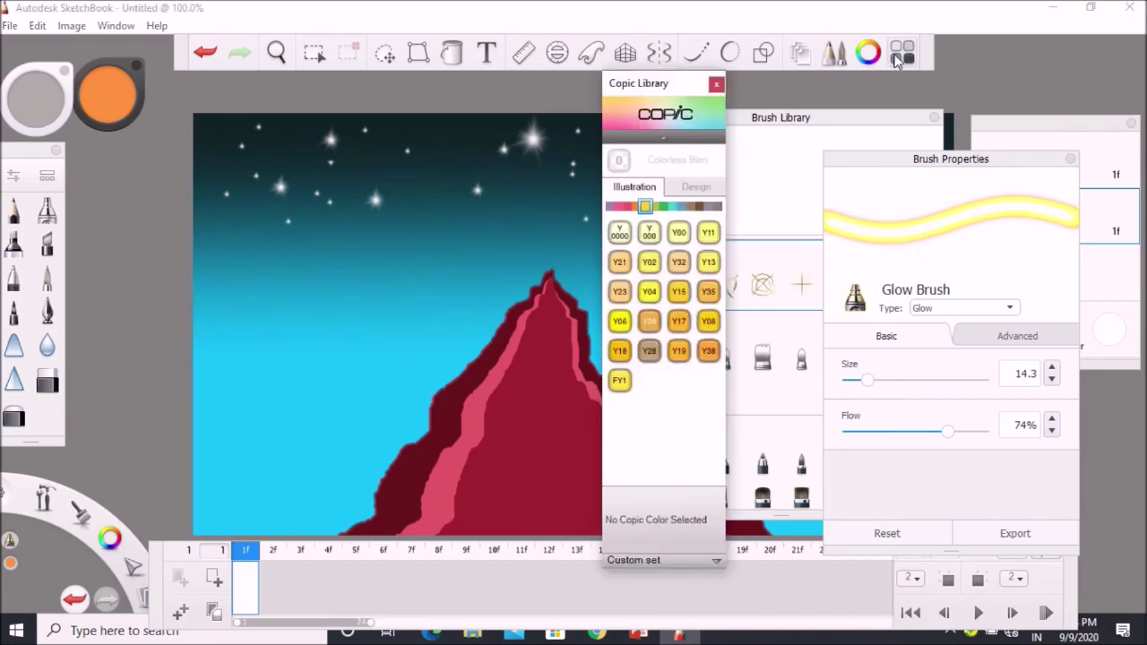
left_click(650, 321)
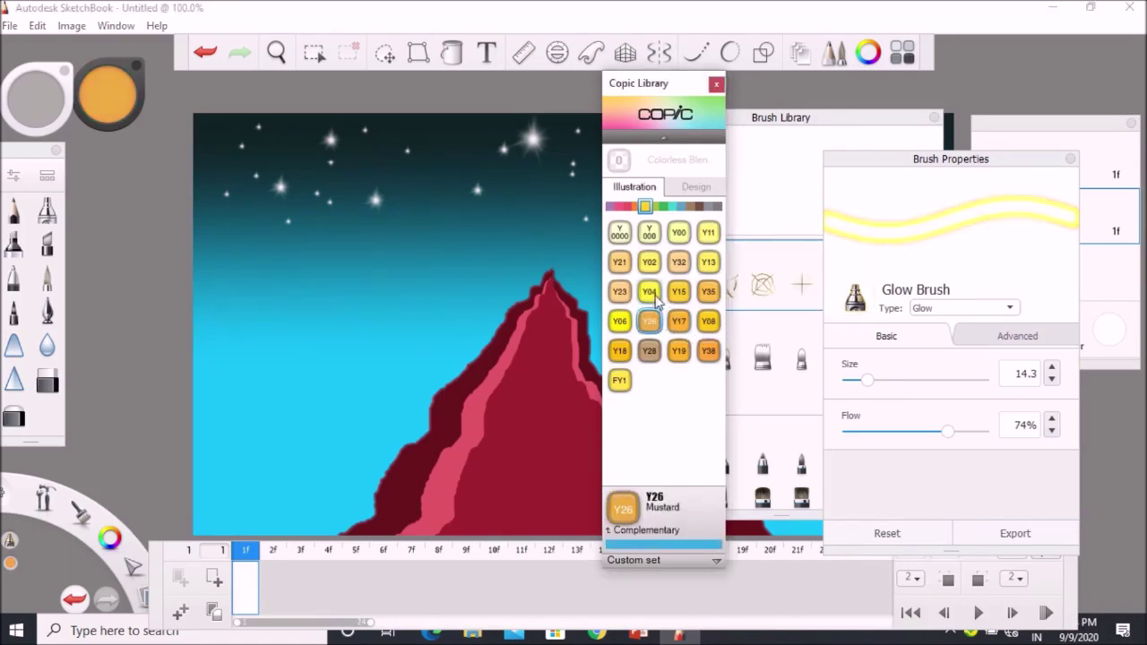
left_click(652, 294)
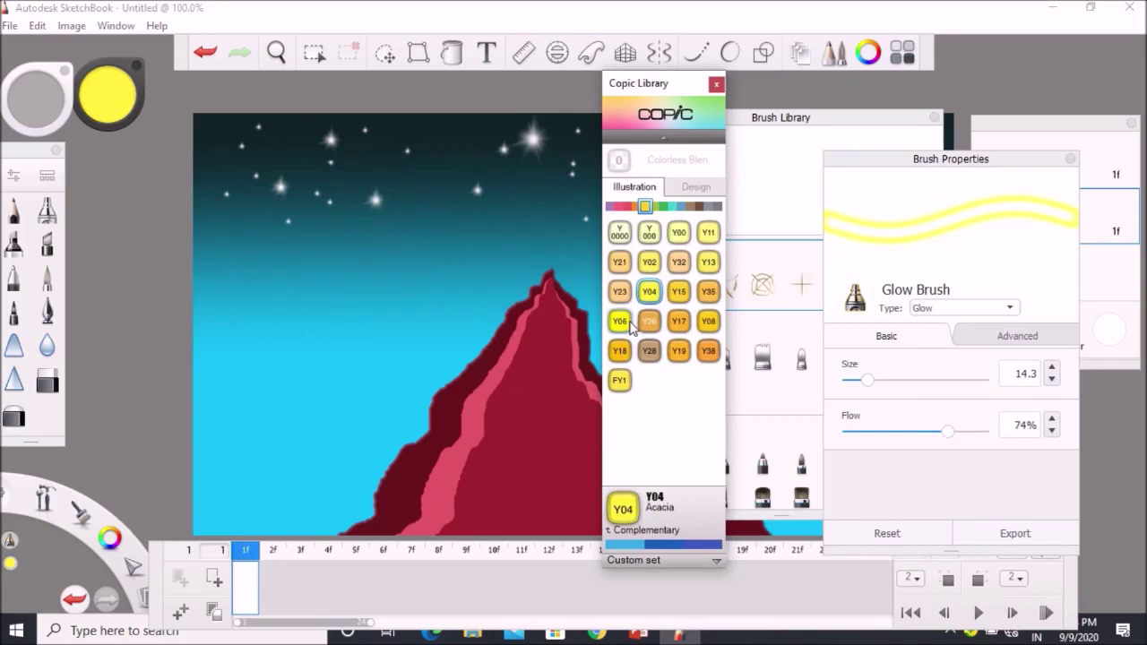
left_click(620, 323)
left_click(650, 294)
left_click(649, 325)
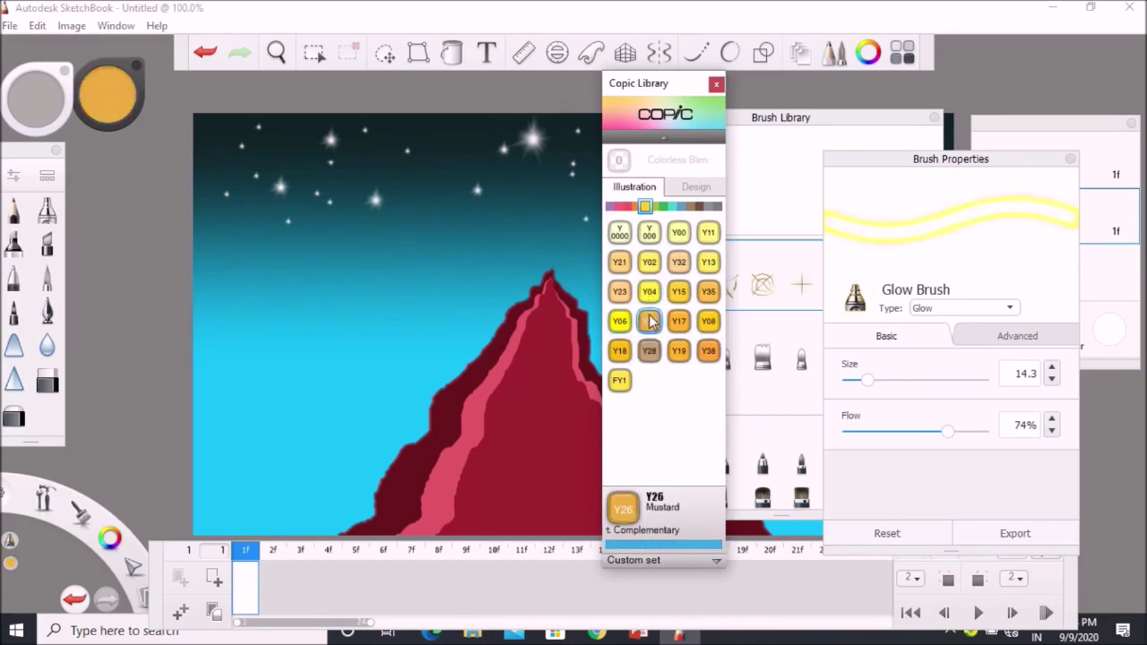
left_click(649, 302)
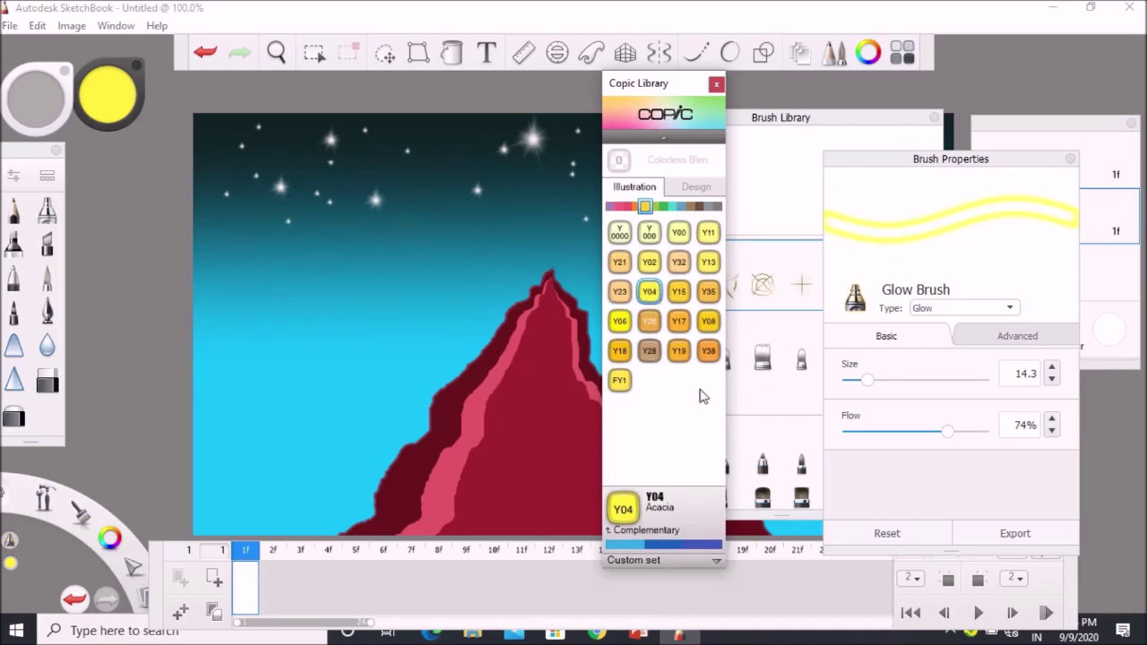
Set the Glow Brush size to 18.9 and close the colour and brush windows to uncover the canvas.
left_click(716, 86)
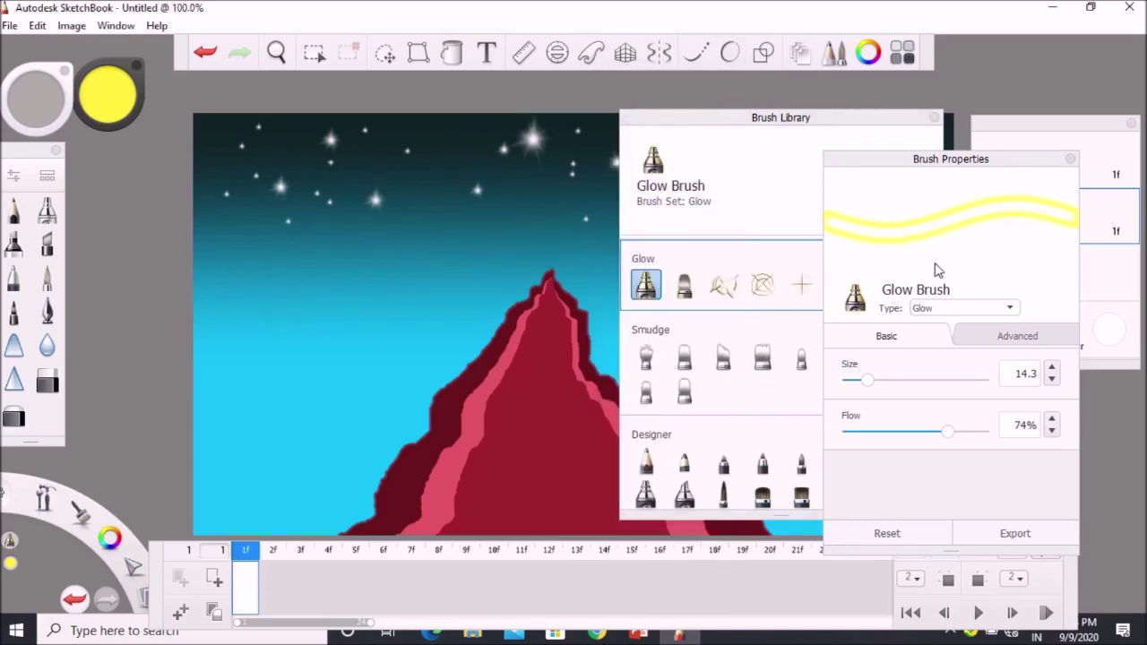
left_click_drag(868, 379, 873, 380)
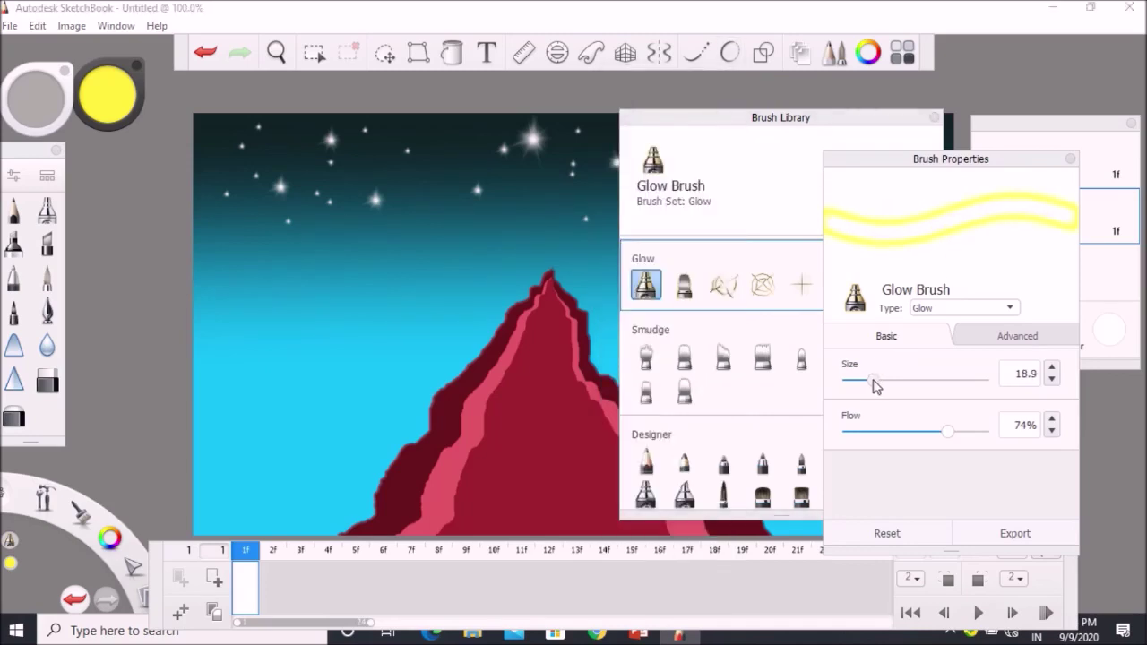
left_click(1069, 159)
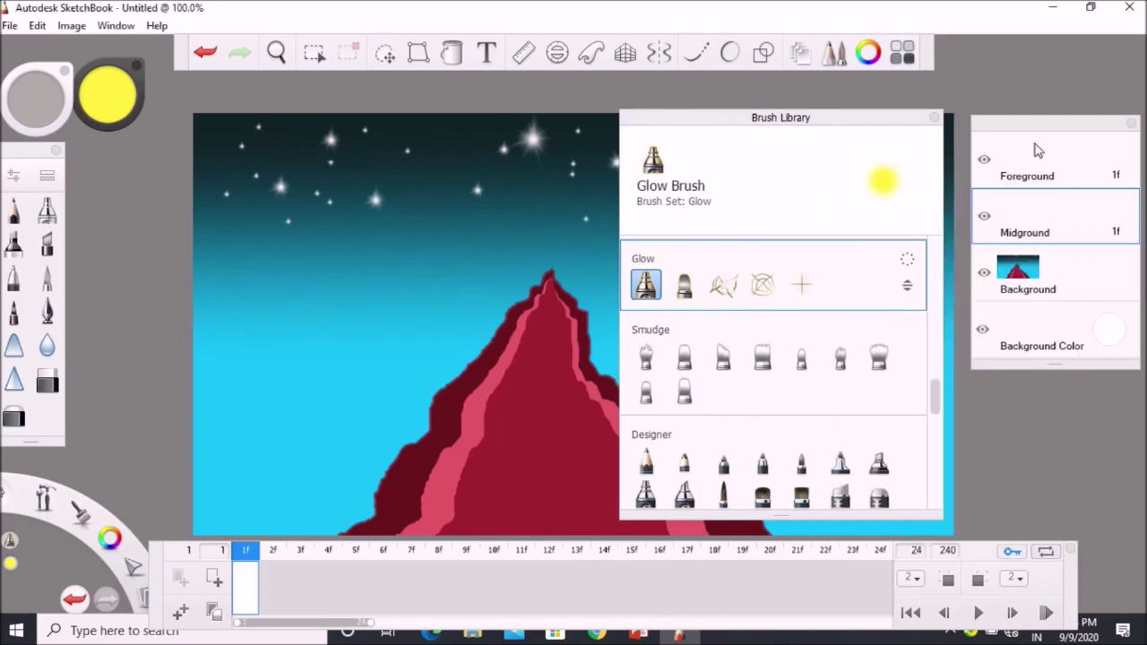
left_click(935, 116)
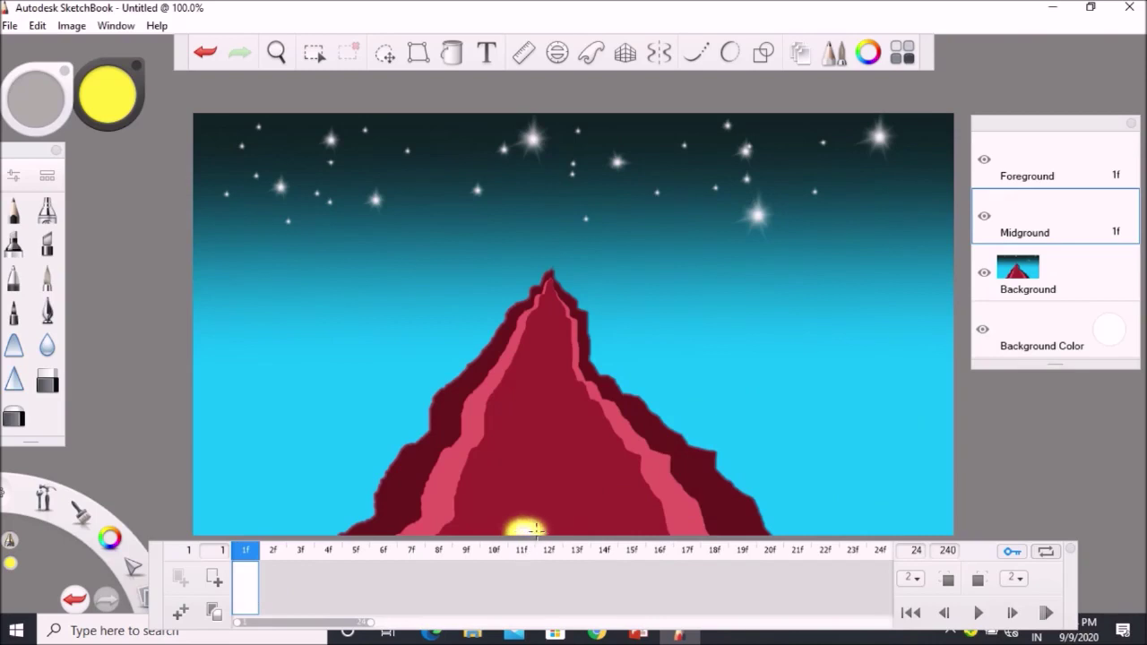
Paint a small glowing lava pool at the volcano's base in frame 1 and enlarge it in duplicated frames 2 and 3.
left_click_drag(537, 530, 582, 529)
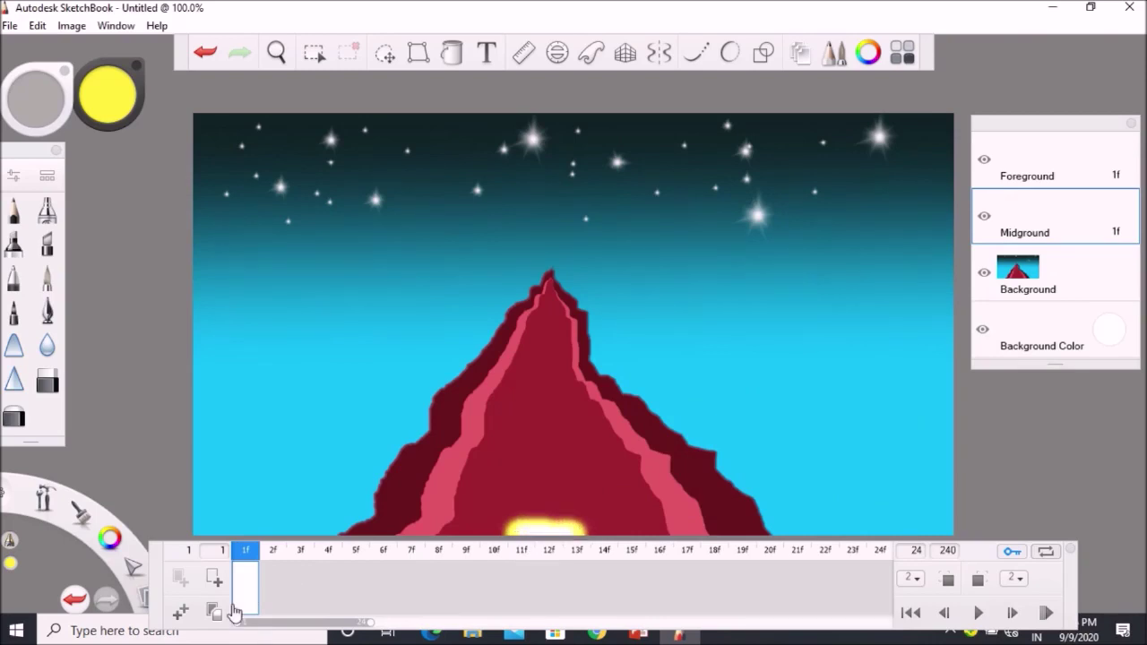
left_click(180, 612)
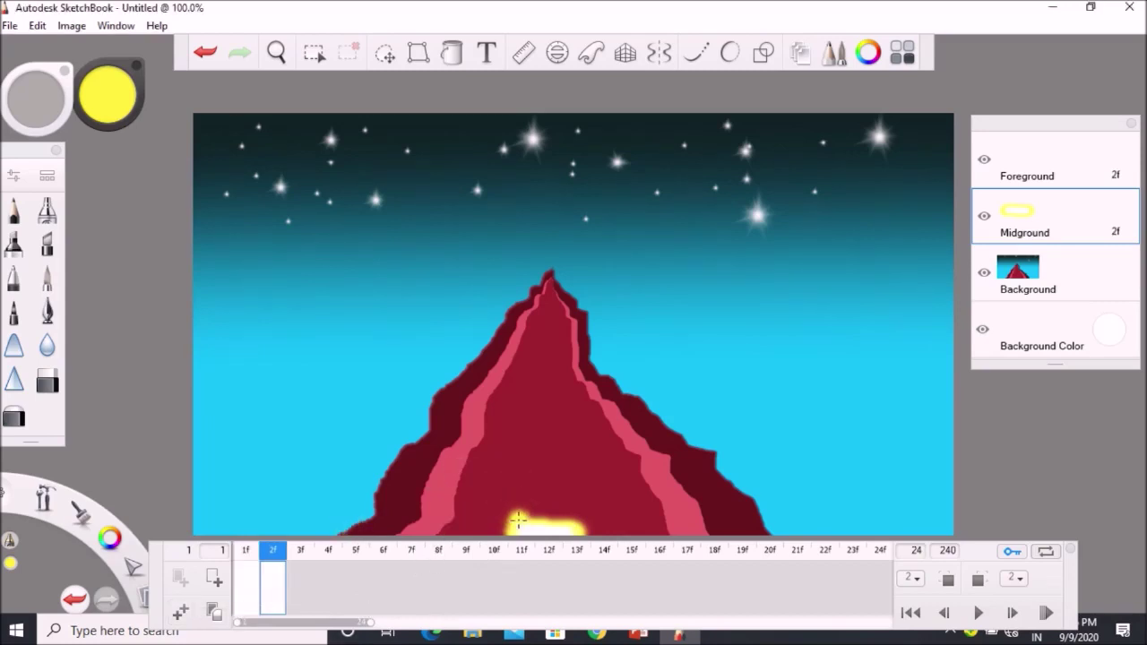
left_click_drag(515, 520, 592, 525)
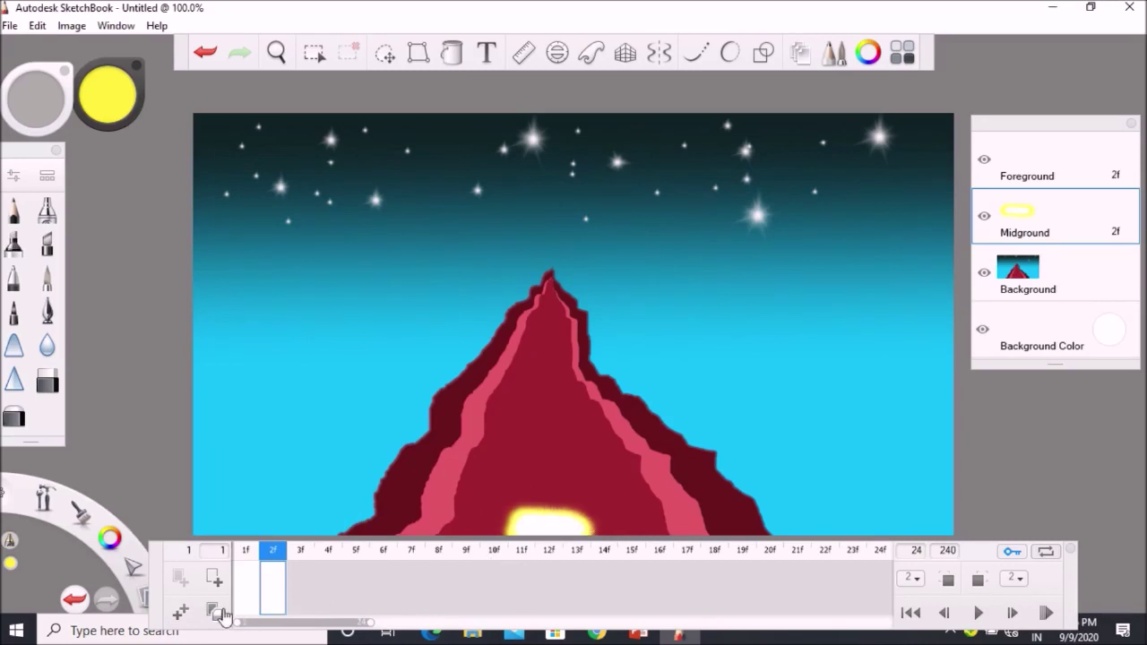
left_click(215, 613)
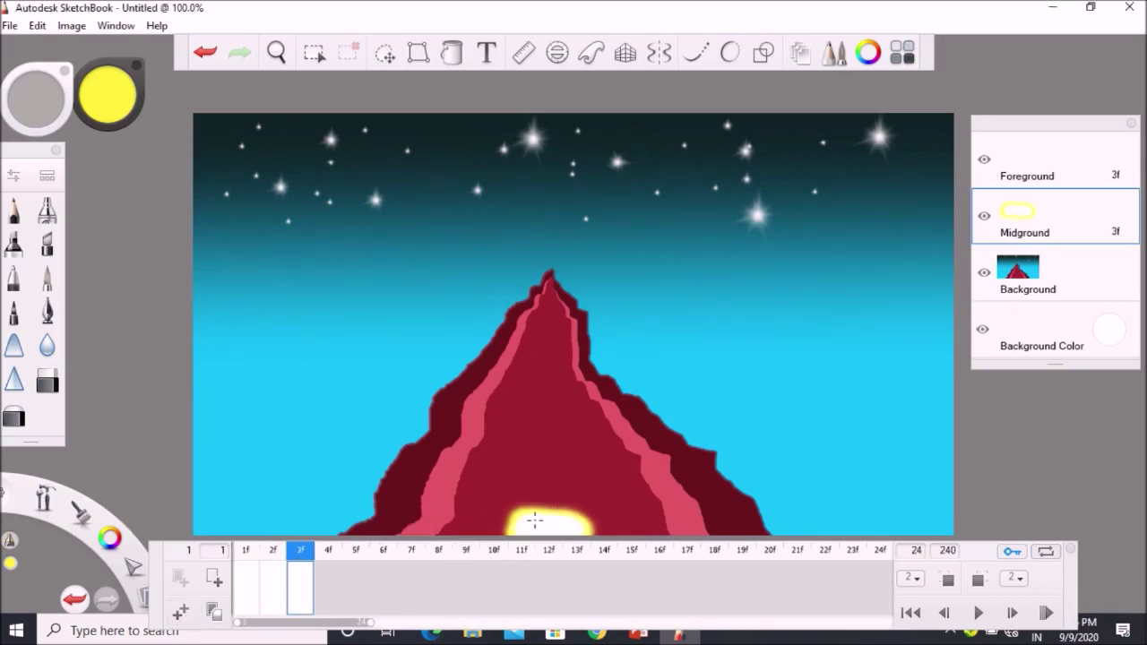
mouse_move(527, 517)
left_mouse_down()
mouse_move(593, 528)
mouse_move(541, 504)
mouse_move(591, 525)
left_mouse_up()
Duplicate frames 4 through 12, widening the lava pool and raising a thick lava column up the volcano's middle.
left_click(180, 613)
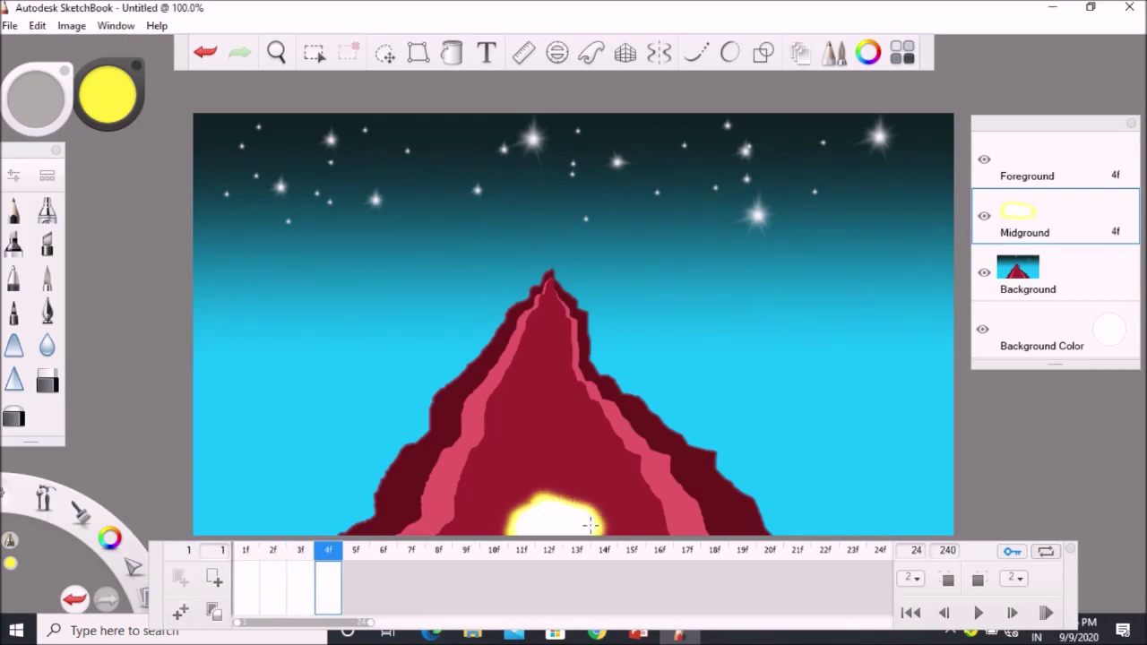
left_click(181, 612)
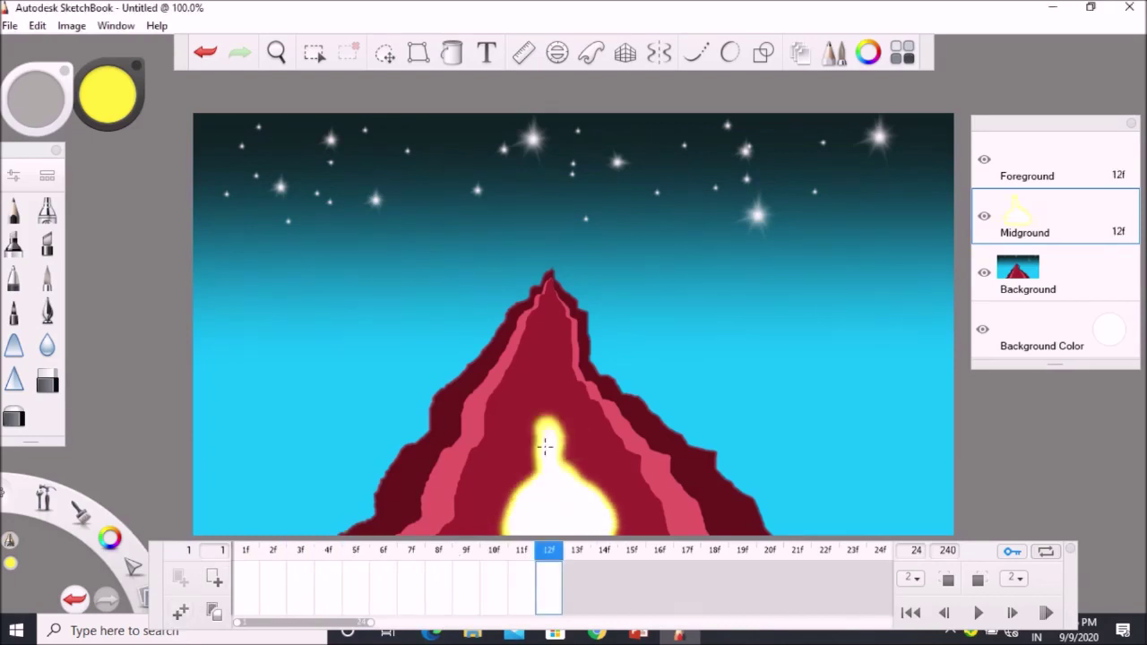
left_click_drag(545, 445, 549, 402)
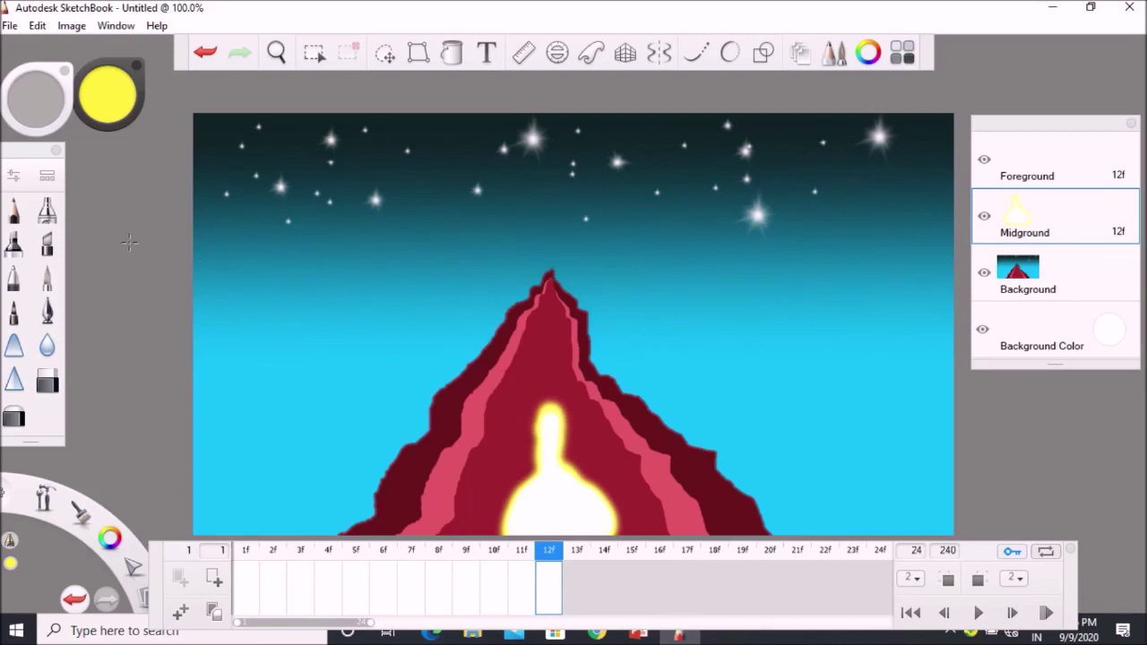
With the Glow Brush at size 11.7, extend the lava column towards the peak and add a right-slope branch across duplicated frames 13 to 21.
left_click(13, 175)
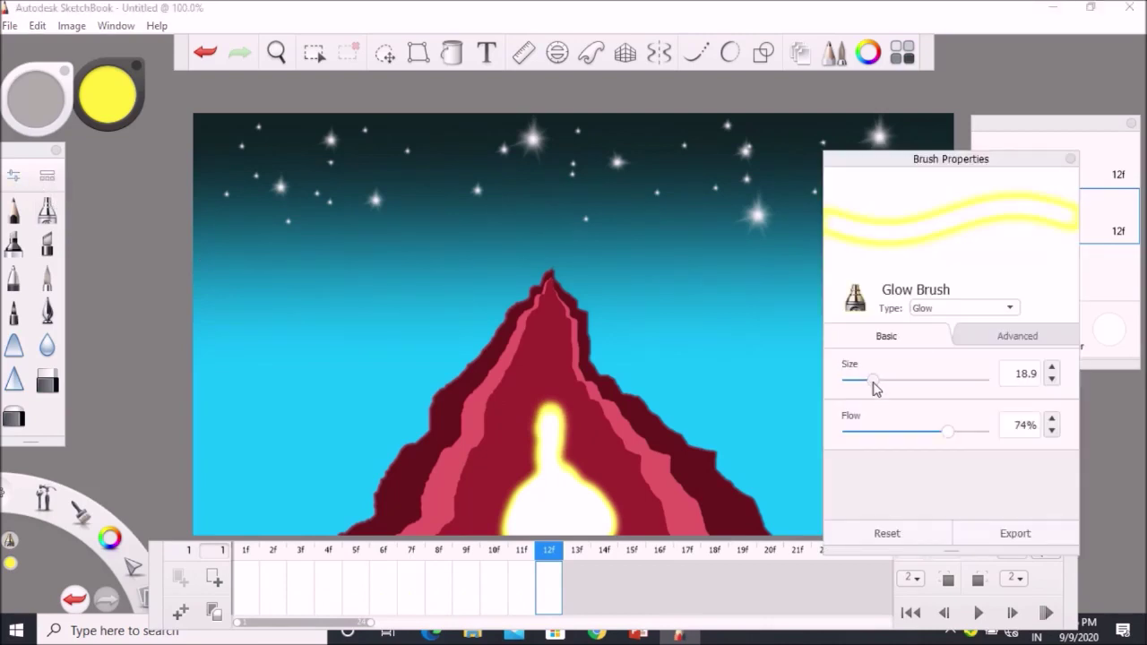
left_click_drag(869, 385, 865, 390)
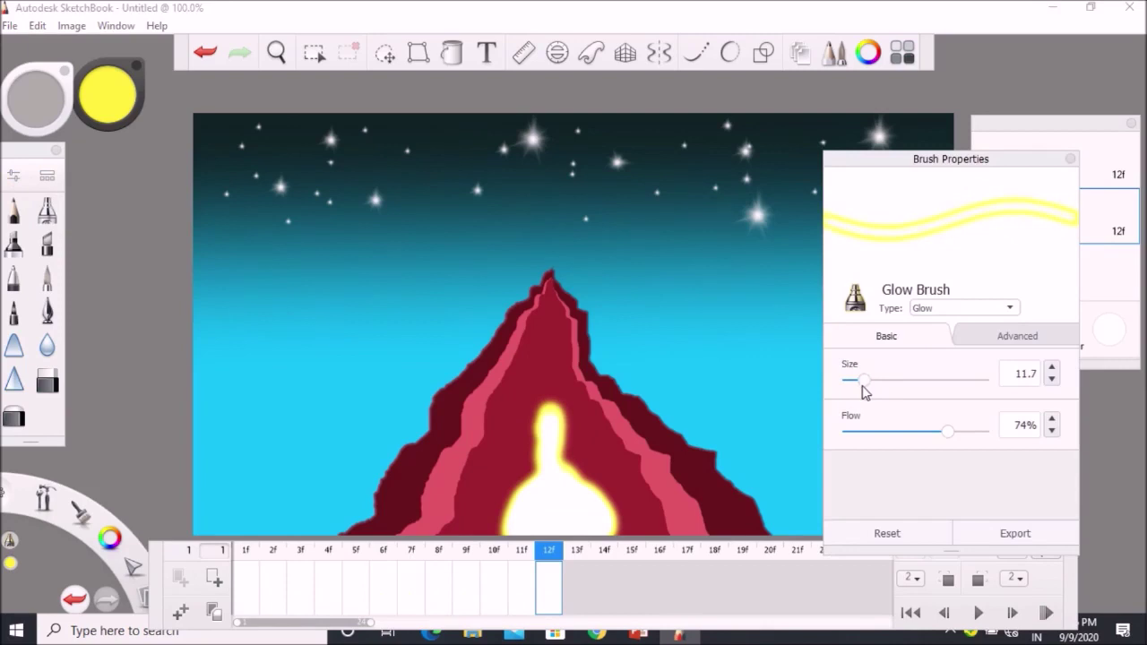
left_click(209, 604)
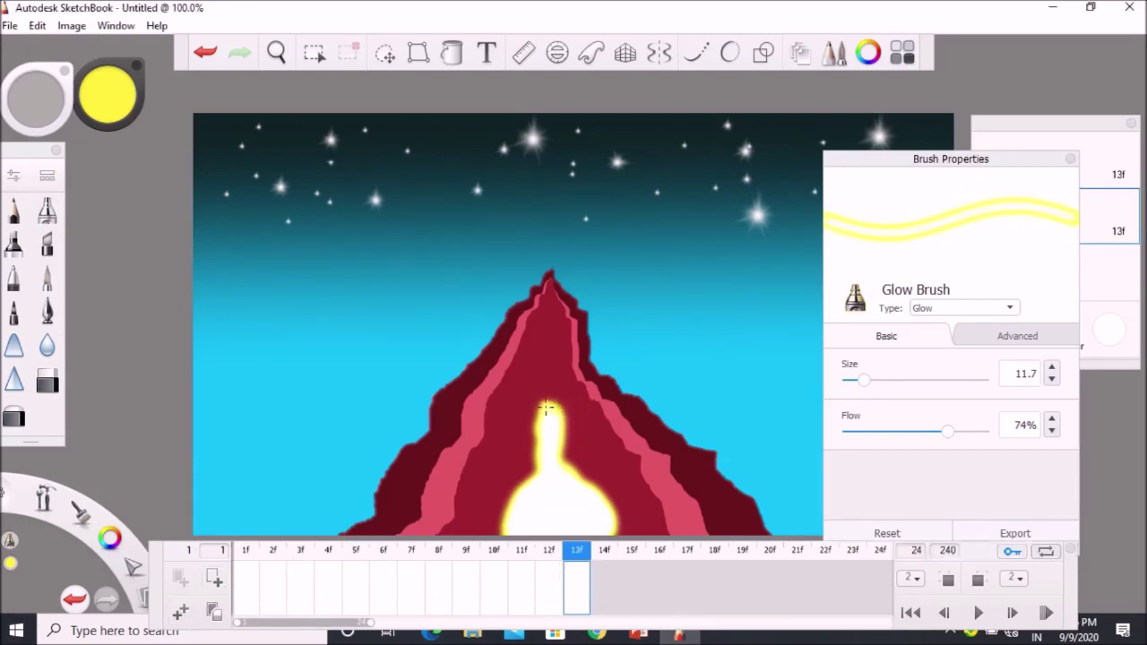
left_click_drag(546, 398, 547, 384)
left_click(195, 611)
left_click_drag(547, 392, 549, 357)
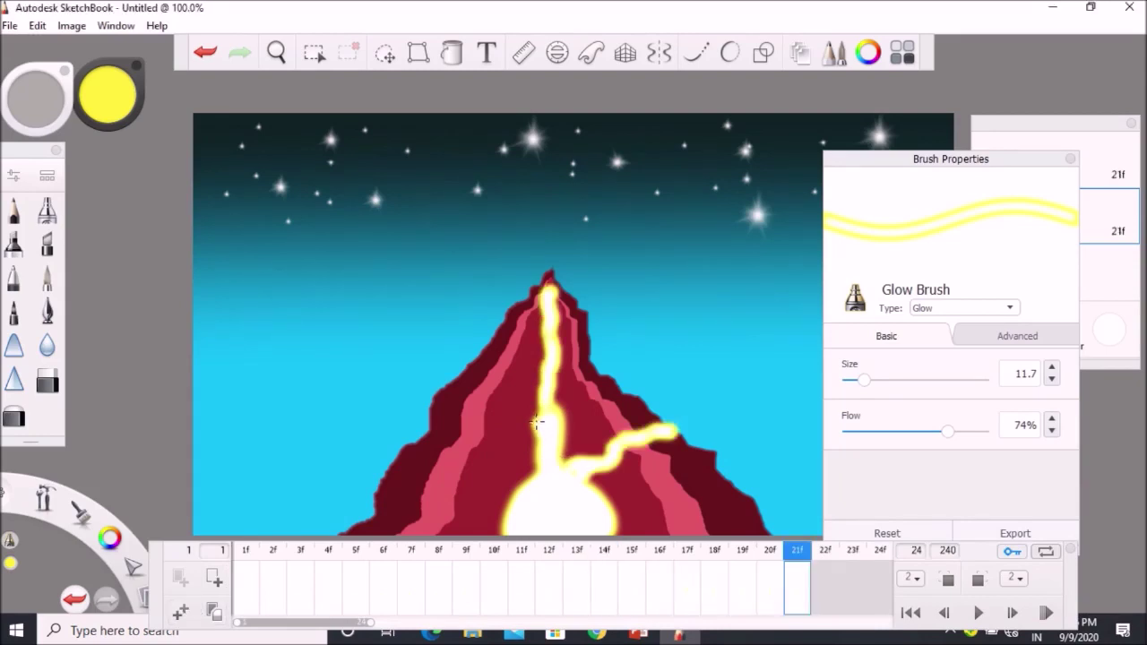
In duplicated frames 22 and 23, paint a lava branch from the central column up towards the volcano's left slope.
left_click(180, 612)
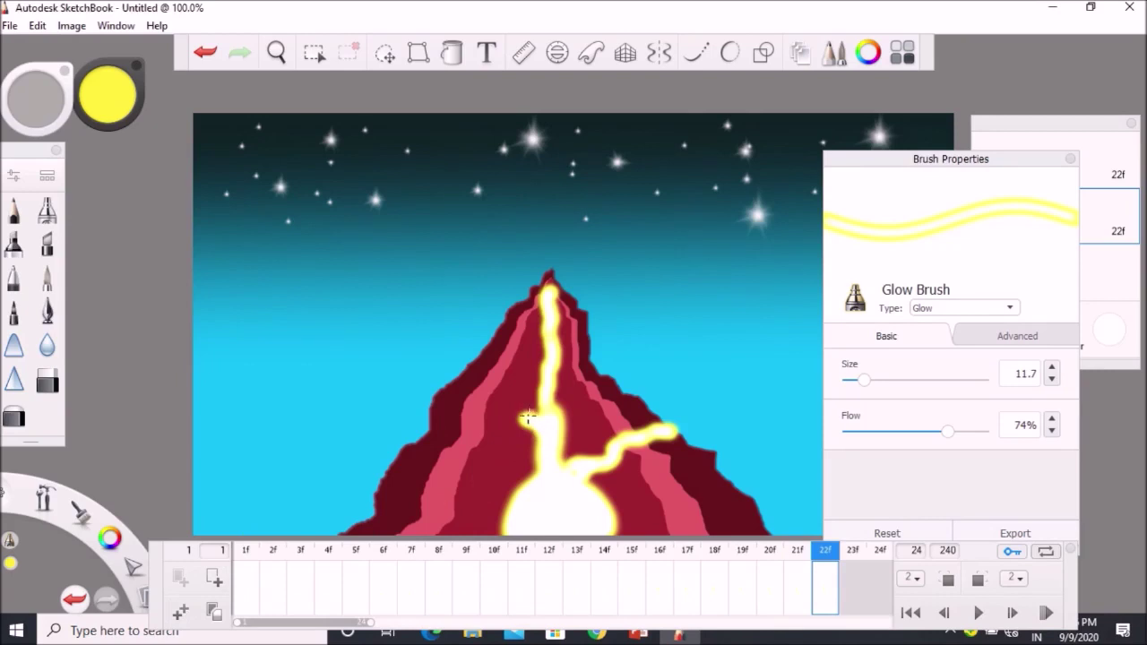
mouse_move(522, 414)
left_mouse_down()
mouse_move(507, 403)
mouse_move(536, 436)
left_mouse_up()
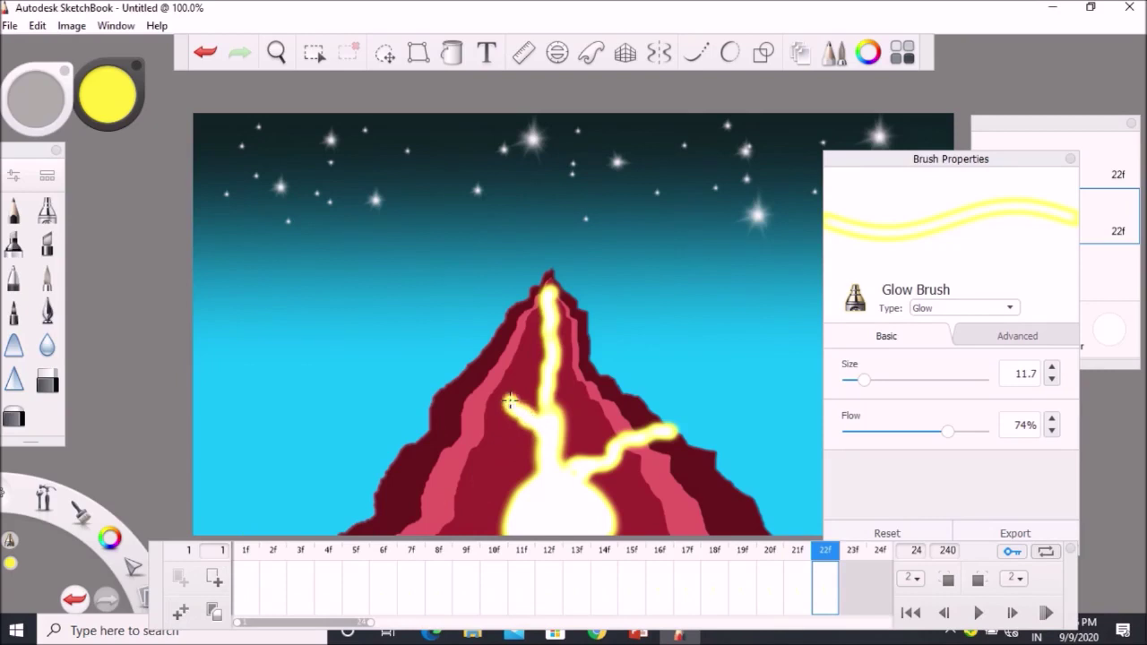
left_click(191, 612)
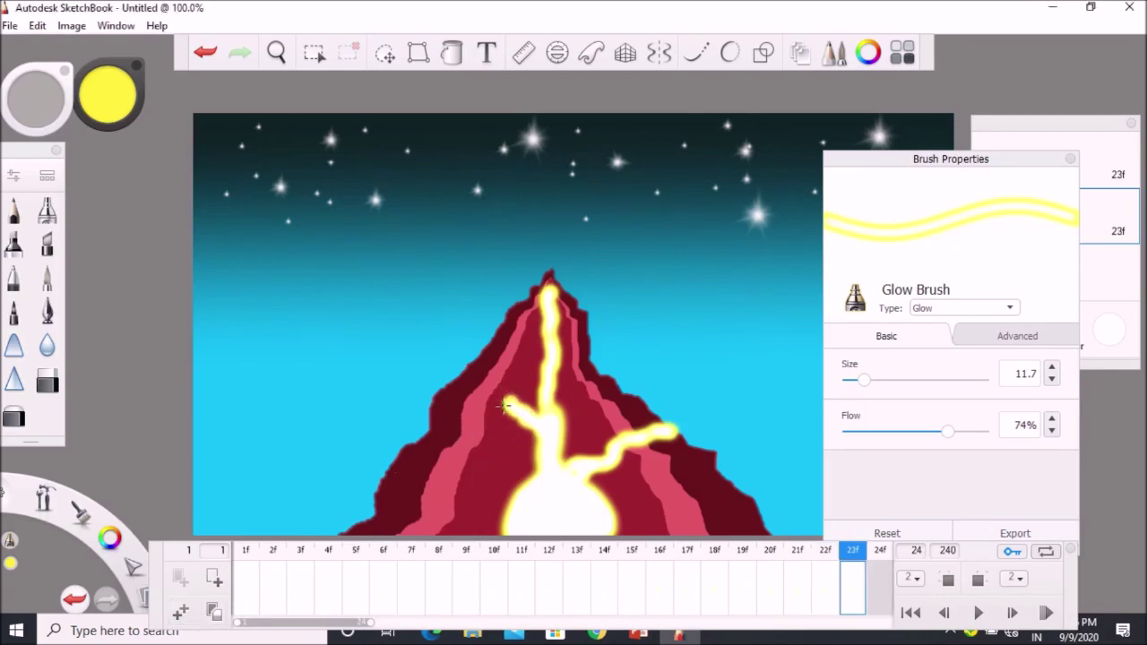
left_click_drag(507, 403, 489, 380)
With the Glow Brush at size 9.2, lengthen both side branches and bring lava out of the peak across duplicated frames 24 to 26.
left_click_drag(864, 389, 866, 383)
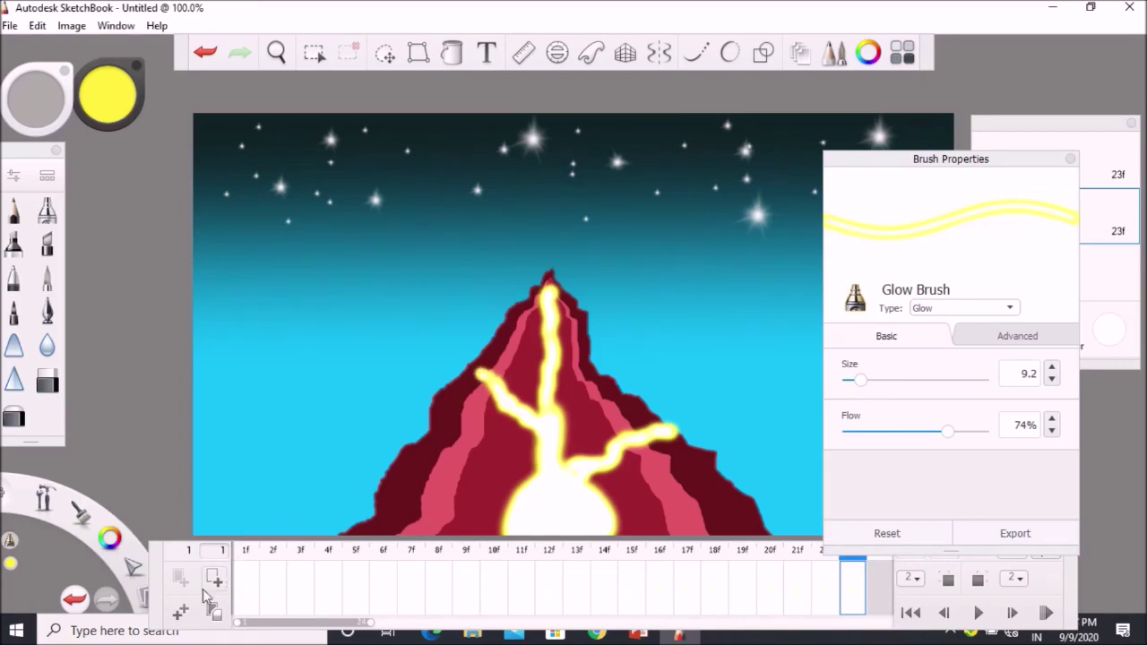
left_click(180, 612)
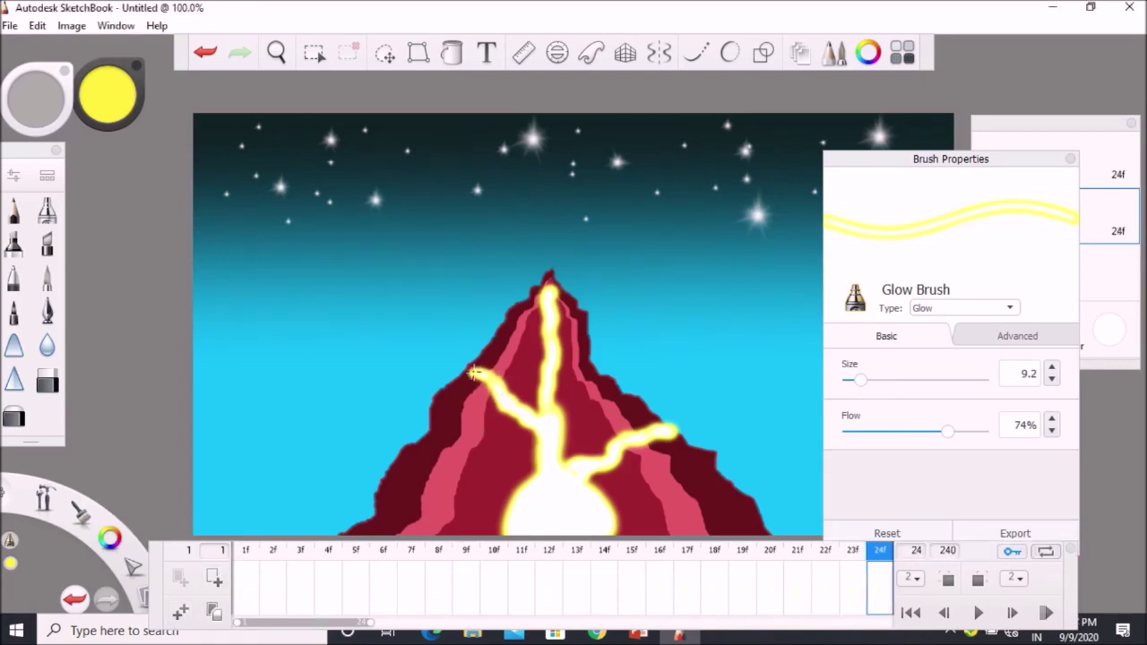
left_click(214, 582)
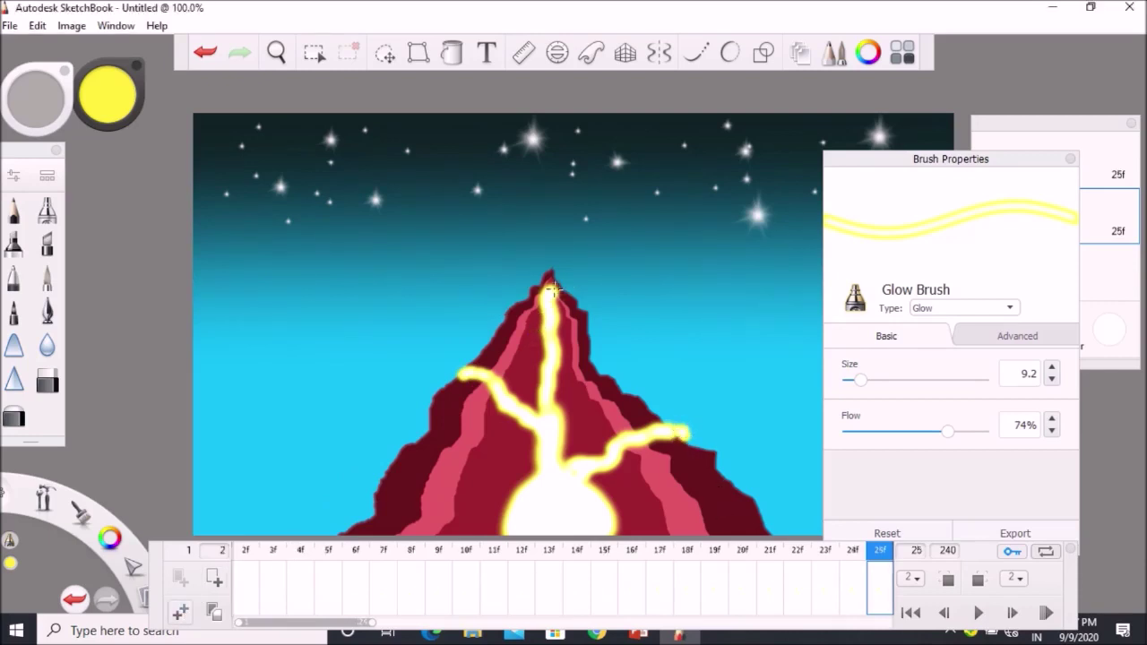
left_click(180, 612)
left_click(518, 240)
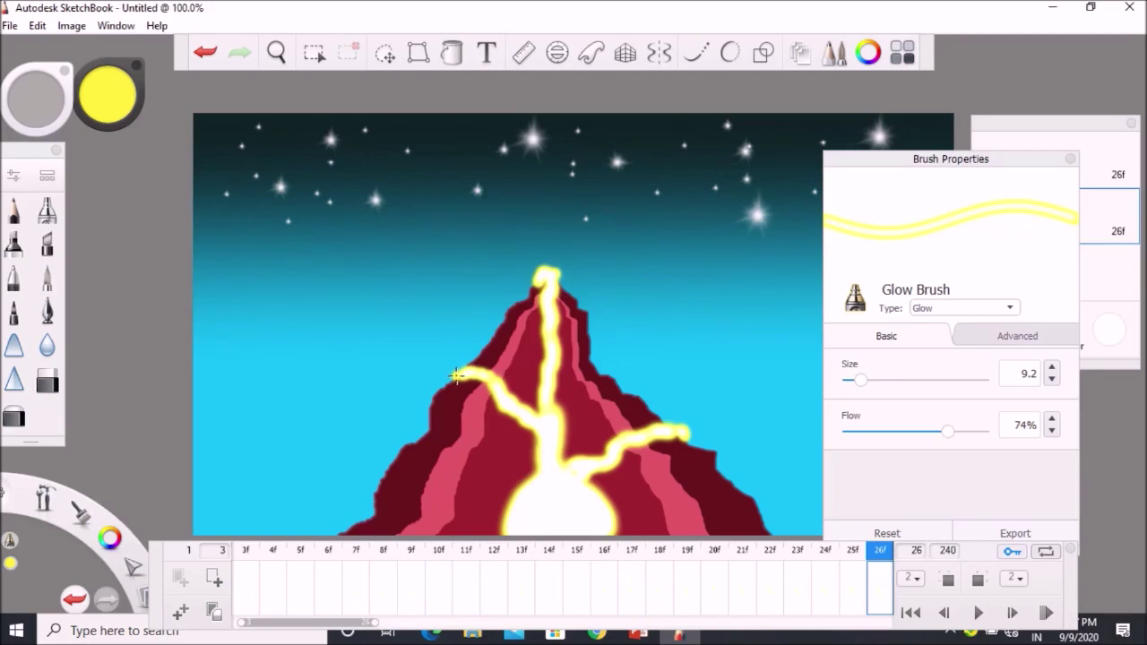
left_click_drag(456, 376, 444, 383)
In duplicated frames 27 and 28, extend the right lava branch down its slope and spill lava over both sides of the peak.
left_click(180, 612)
left_click(634, 467)
left_click_drag(684, 439, 699, 441)
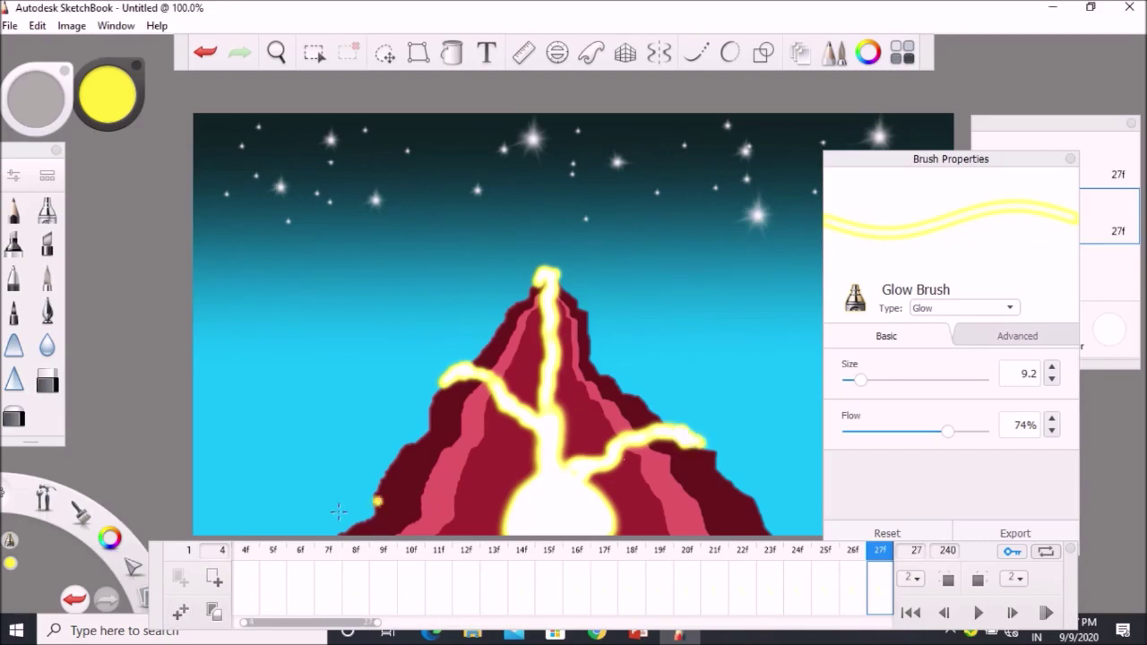
left_click(180, 612)
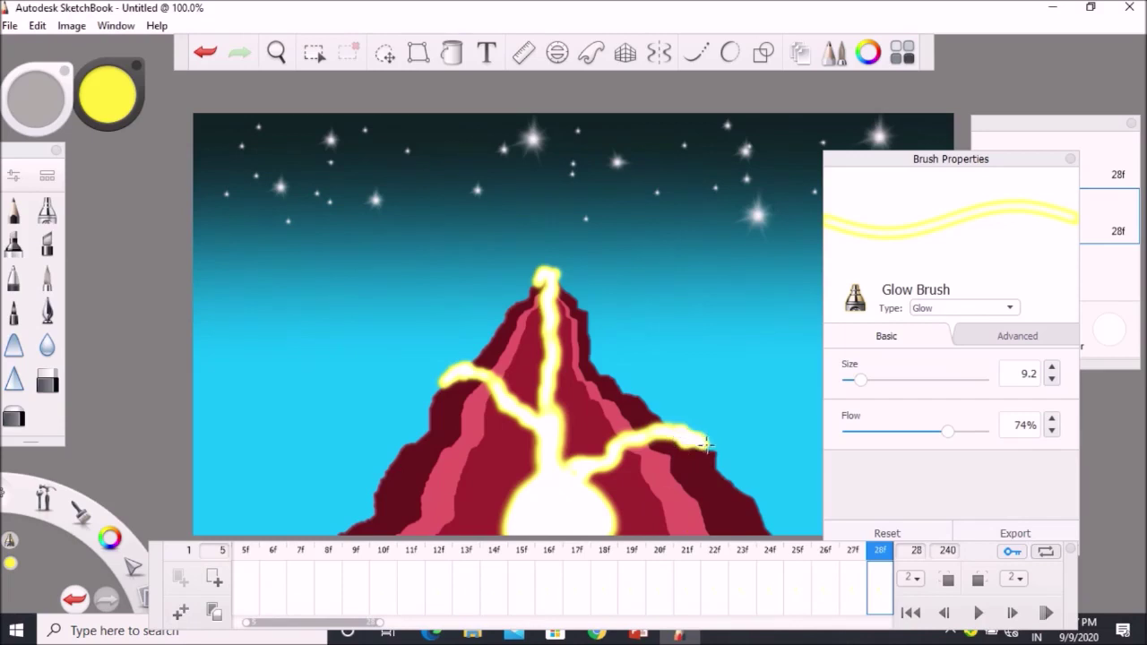
left_click_drag(708, 444, 720, 453)
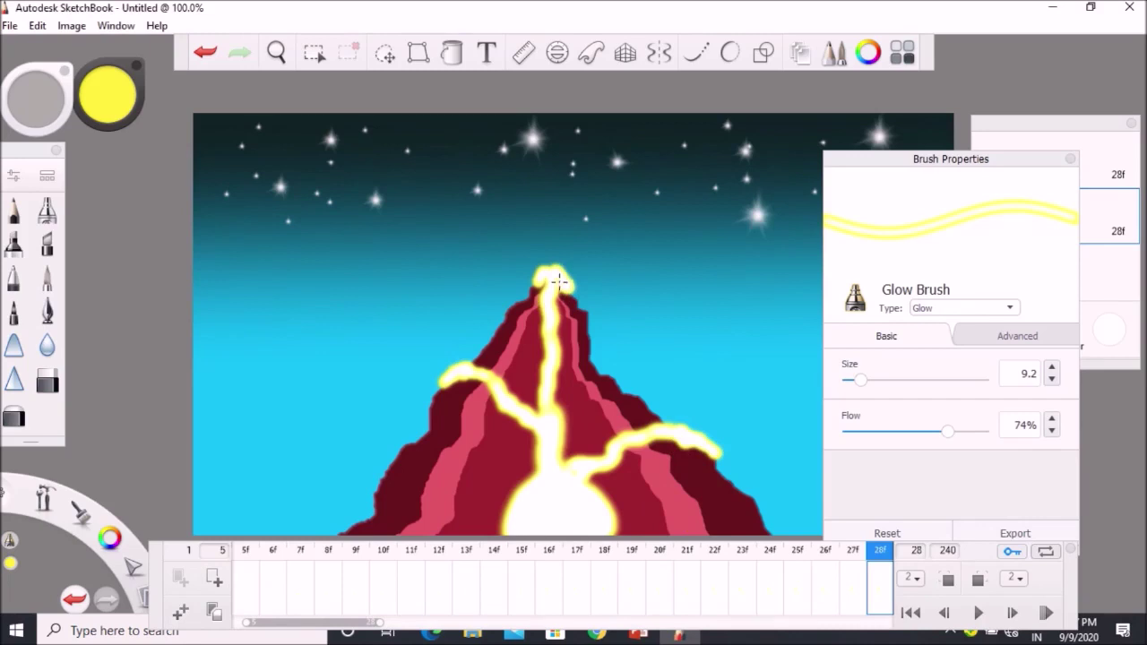
left_click_drag(535, 286, 523, 291)
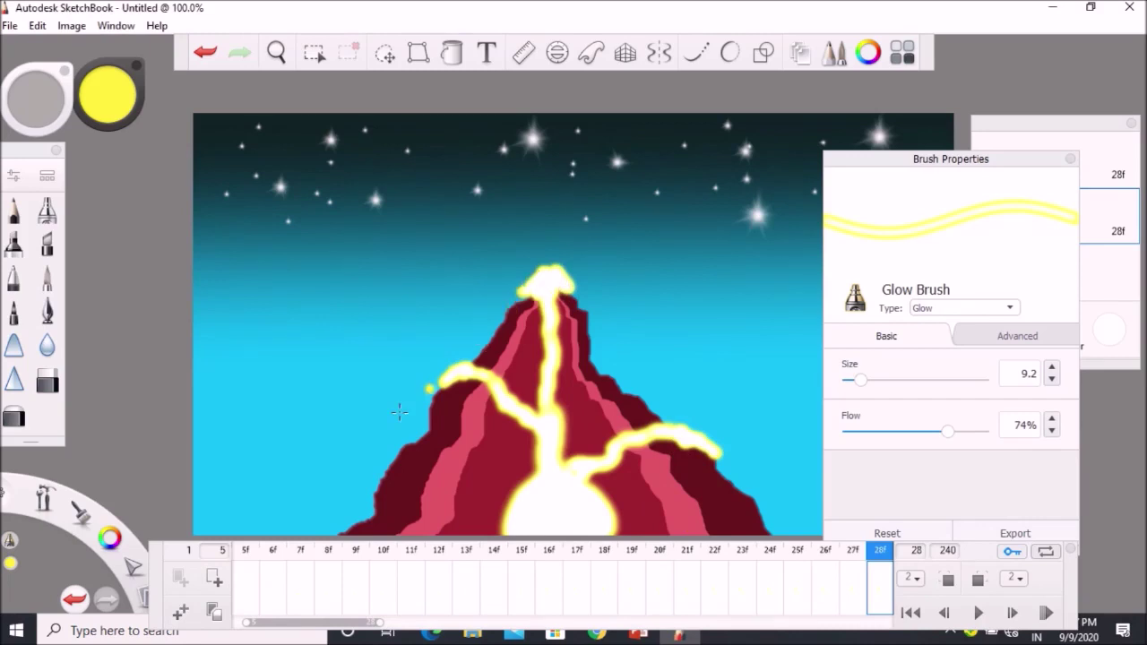
In duplicated frames 29 and 30, run the left lava branch down along the volcano's left edge.
left_click(213, 612)
left_click_drag(438, 383, 428, 419)
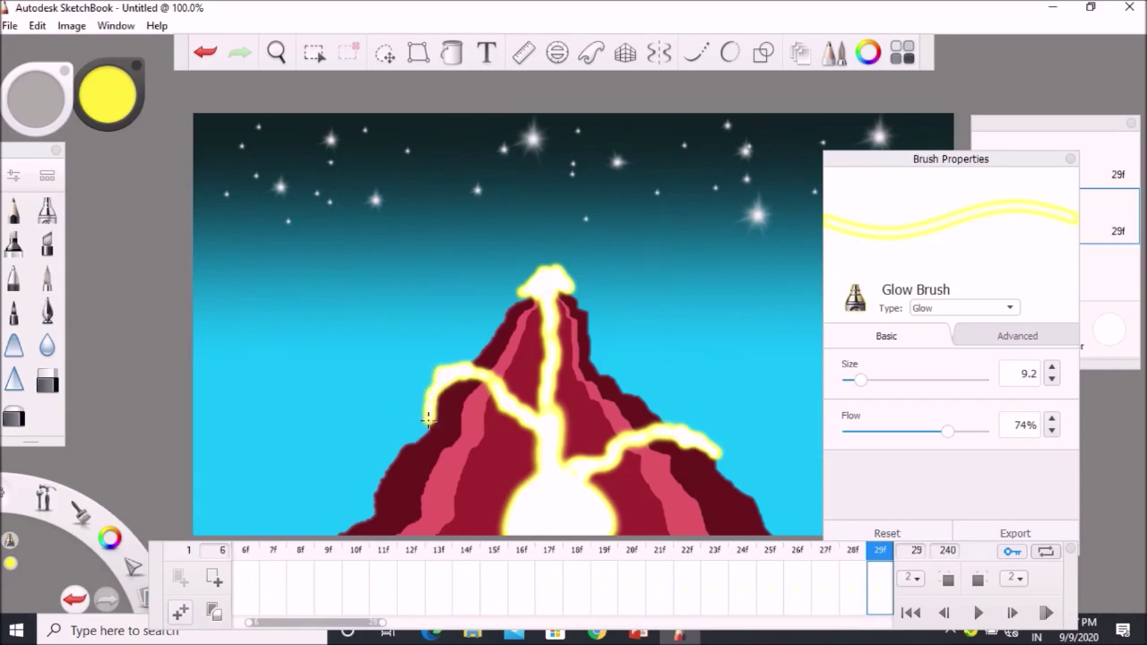
left_click(179, 613)
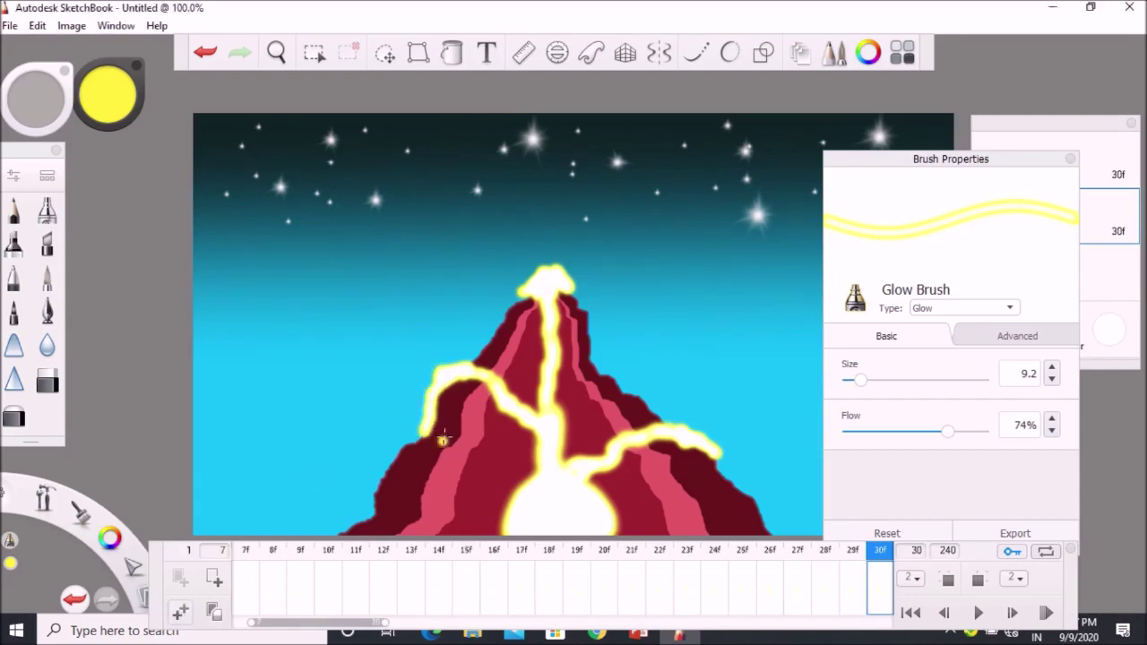
mouse_move(431, 423)
left_mouse_down()
mouse_move(382, 469)
mouse_move(402, 454)
left_mouse_up()
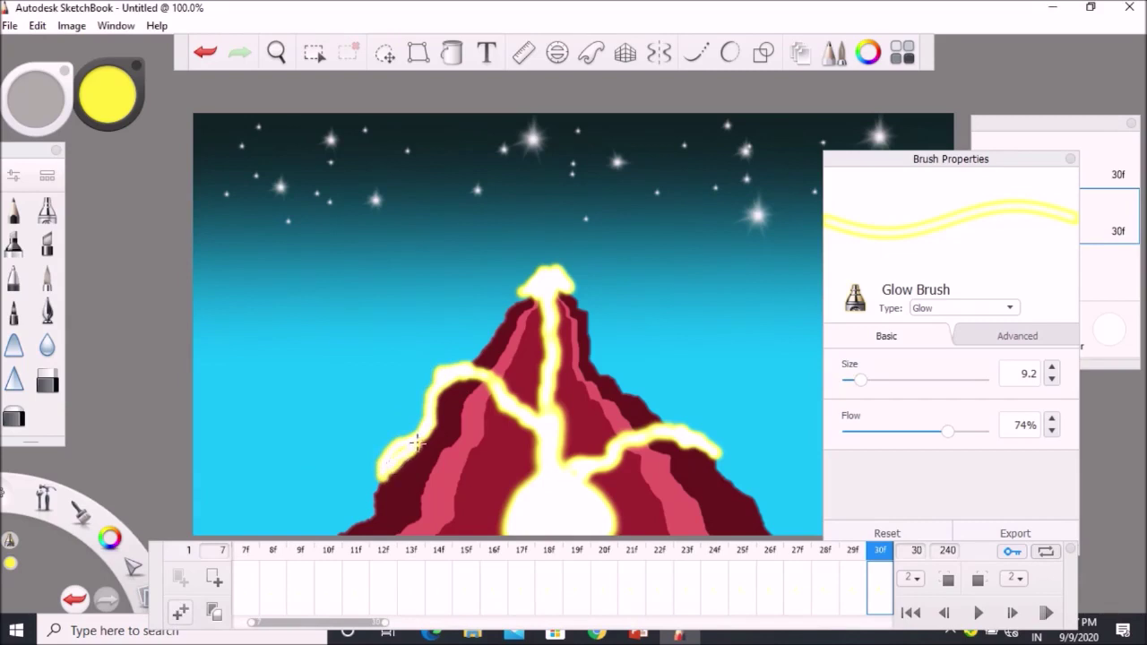
Spread the peak's lava further down both slopes in duplicated frames 31 and 32, and play the animation.
left_click(179, 613)
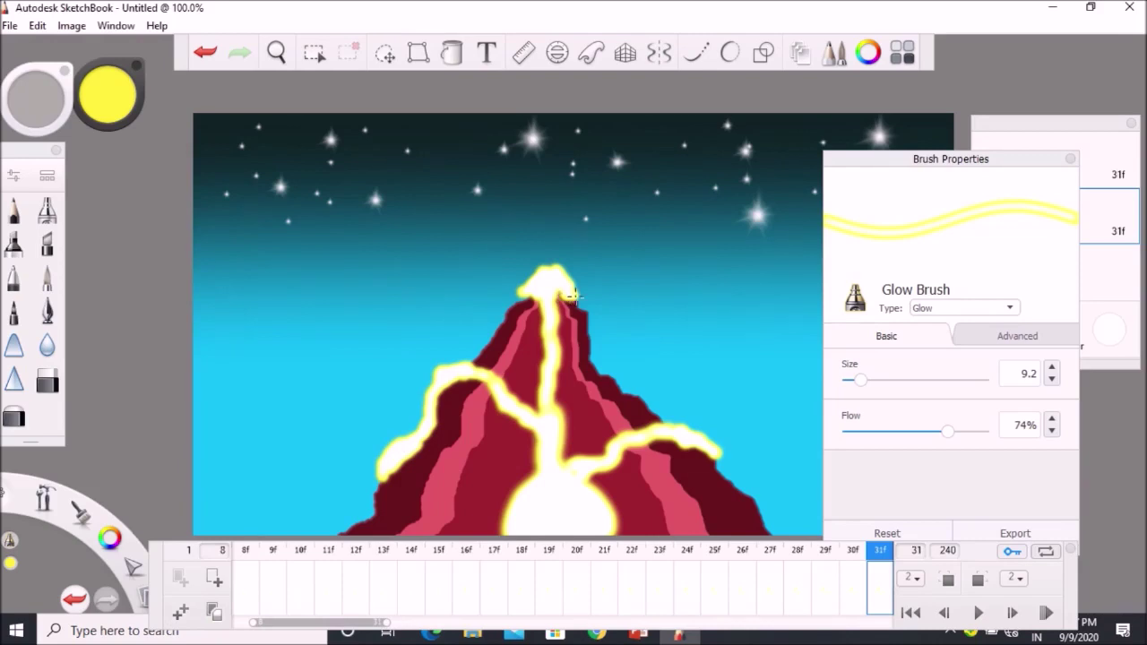
left_click(179, 613)
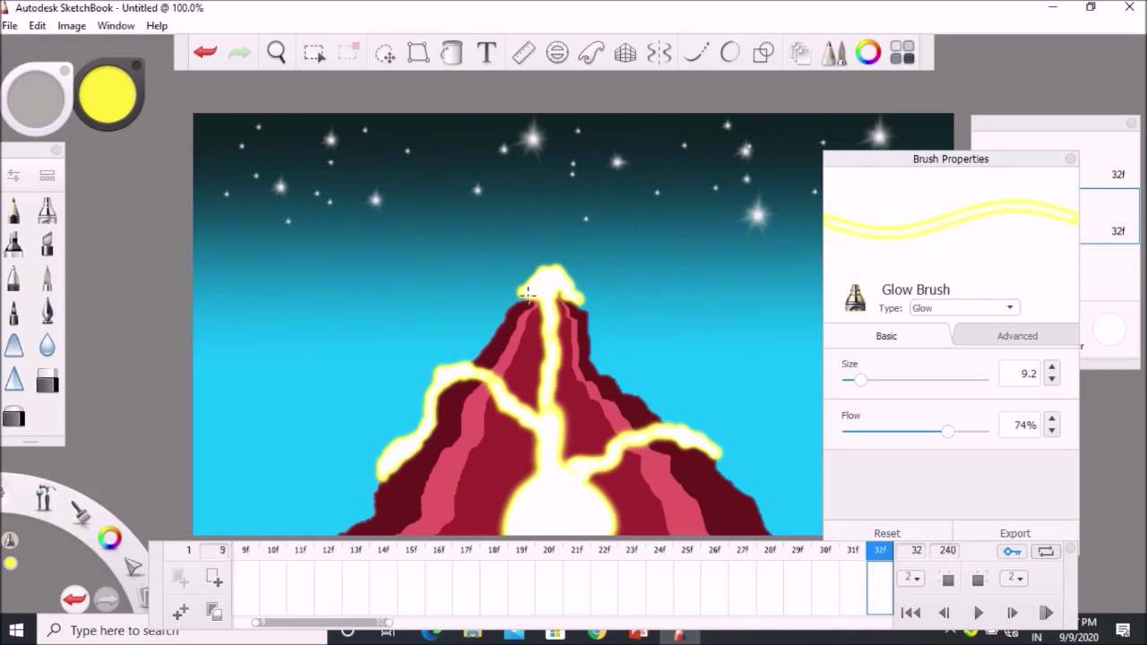
mouse_move(515, 302)
left_mouse_down()
mouse_move(584, 308)
mouse_move(590, 330)
mouse_move(573, 304)
left_mouse_up()
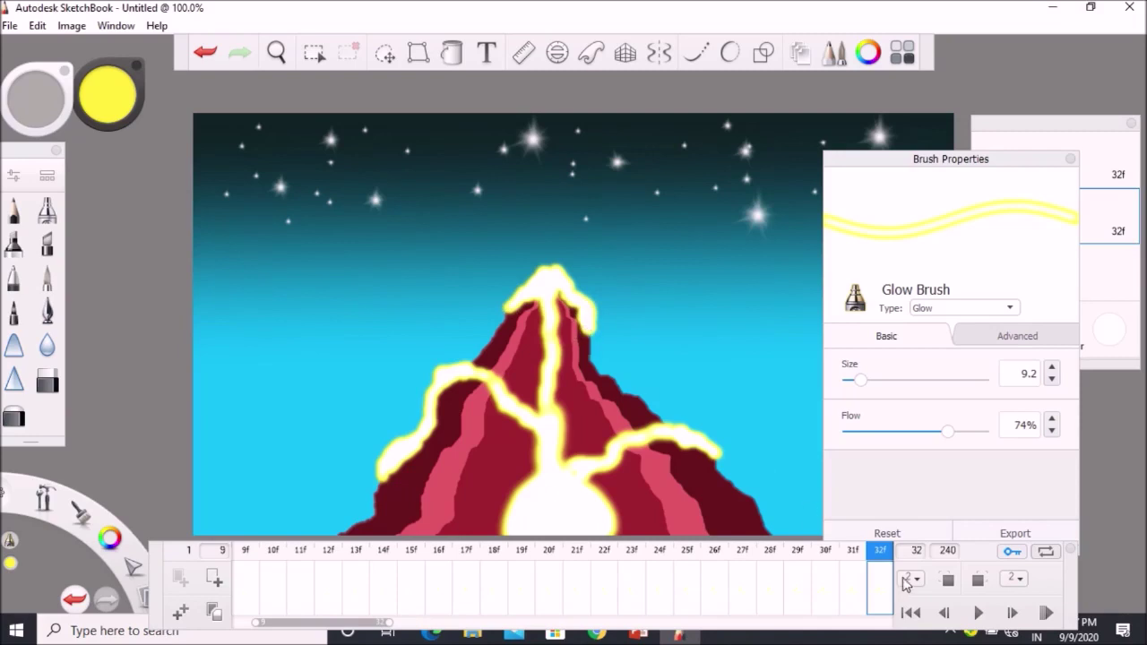
left_click(978, 613)
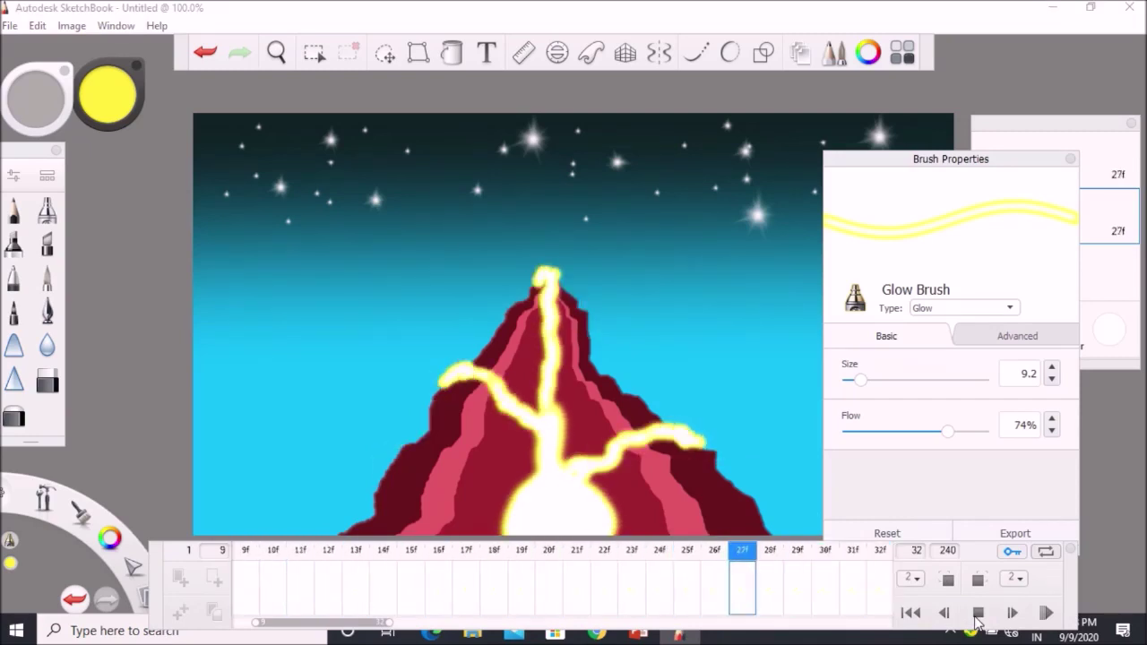
Stop the animation playback, return to frame 1 and close the brush properties.
left_click(979, 615)
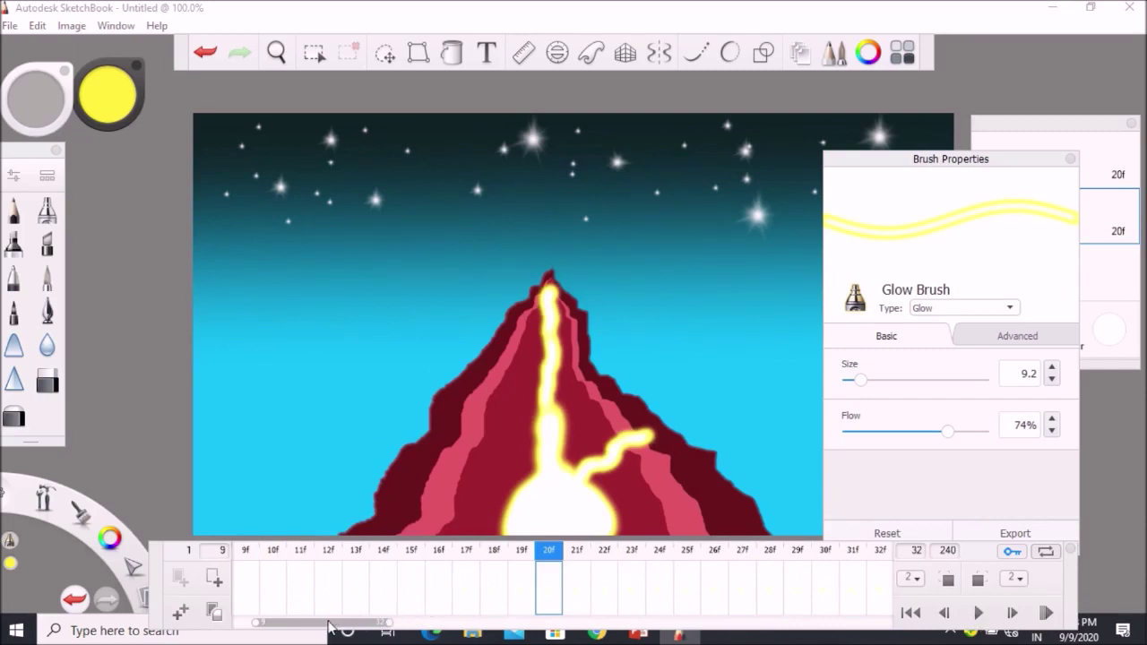
left_click_drag(307, 622, 287, 622)
left_click(249, 592)
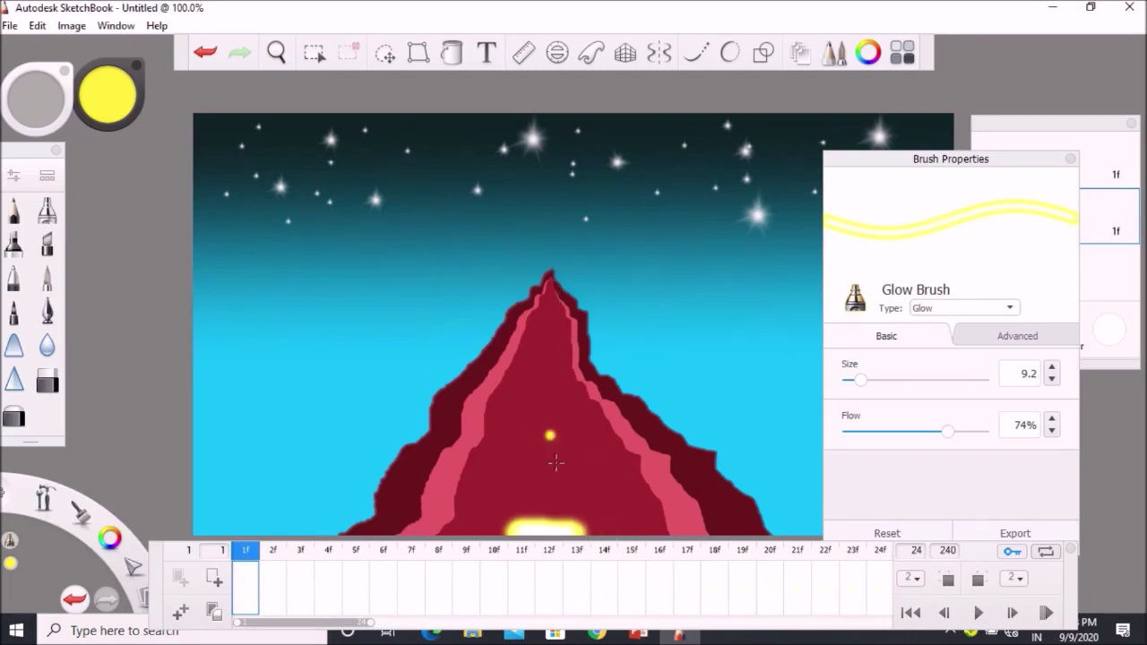
left_click(1070, 159)
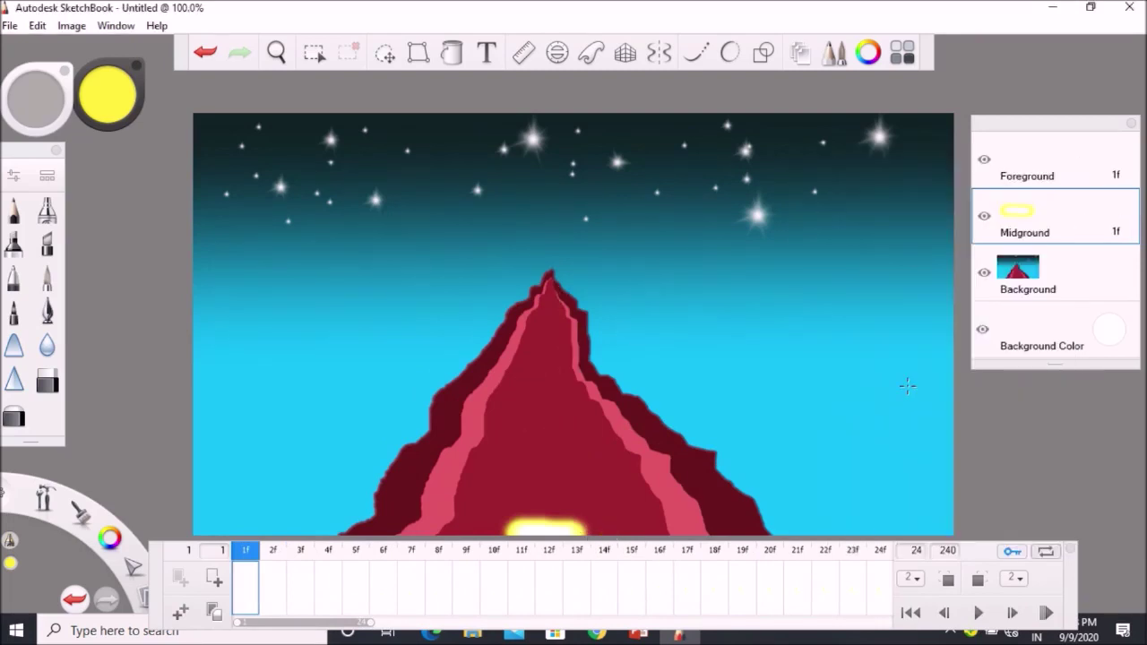
Compare frames 22 and 24, and duplicate frame 2 three times so the opening lava holds through frame 5.
left_click(882, 603)
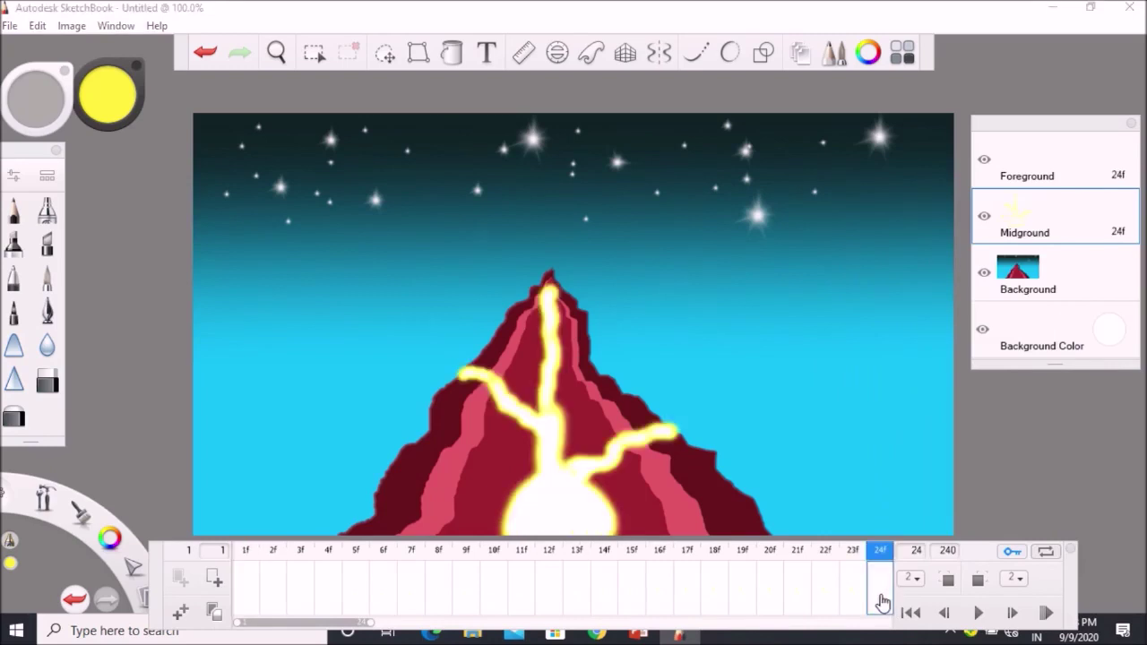
left_click(825, 603)
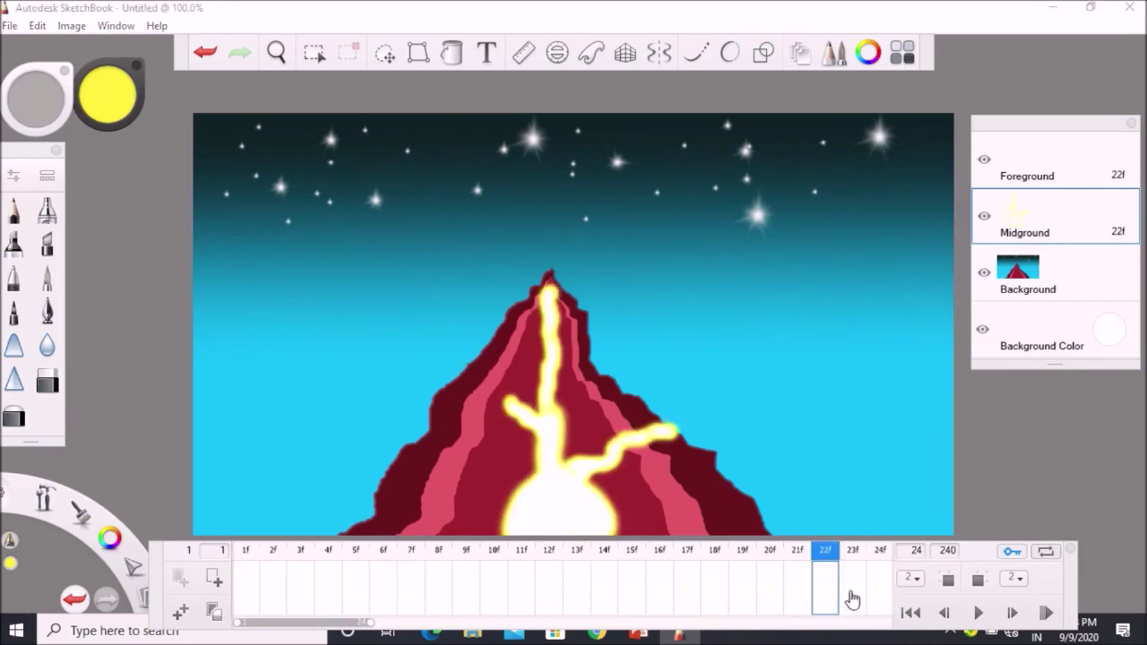
left_click(878, 595)
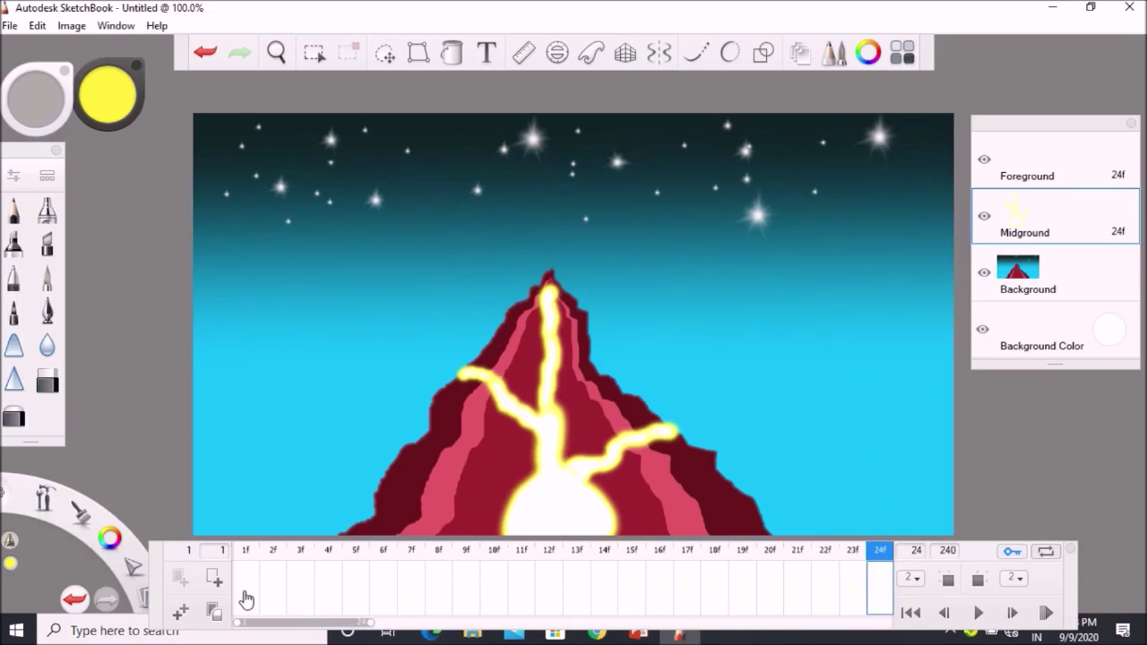
left_click(278, 600)
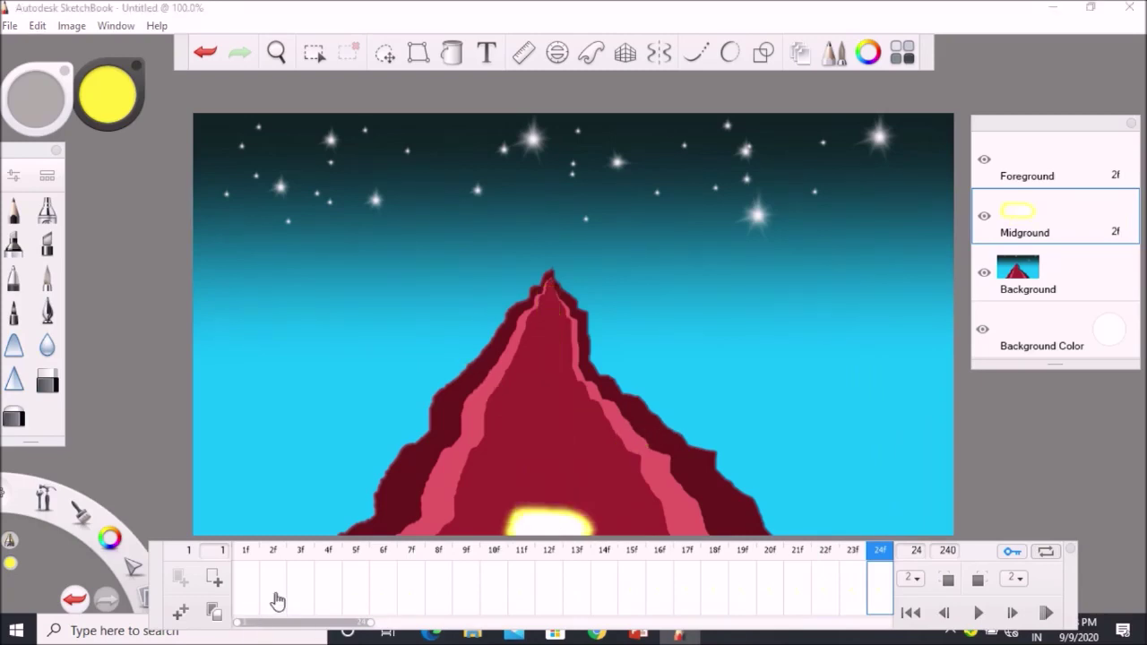
left_click(181, 612)
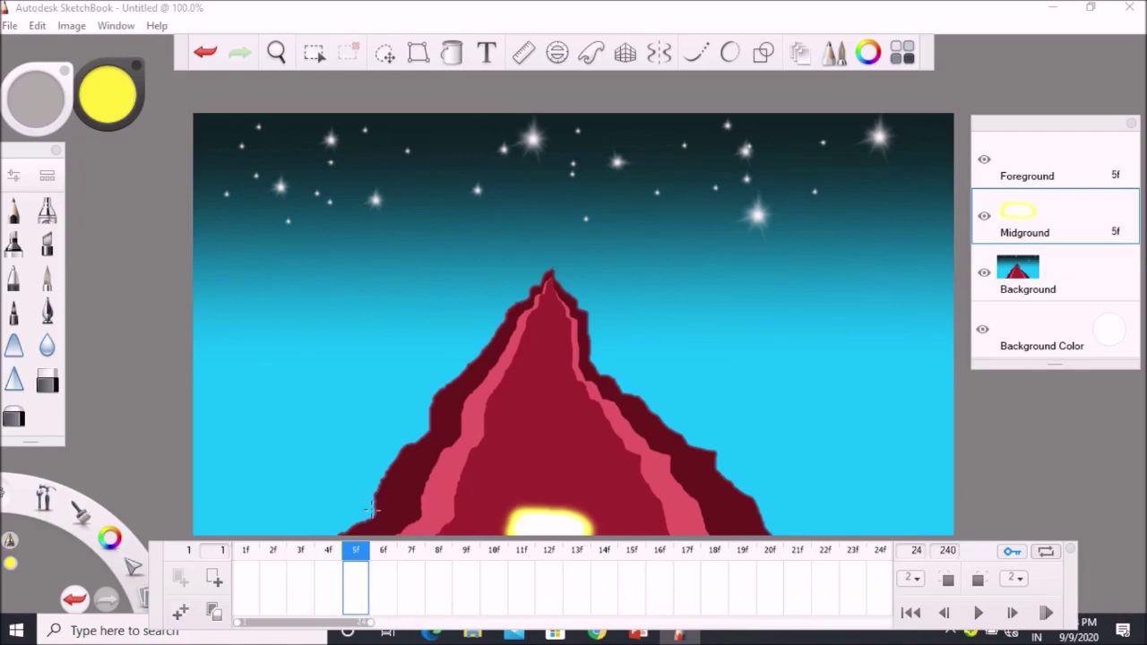
Play the animation twice to check the longer opening, stop it and go to frame 35.
left_click(977, 614)
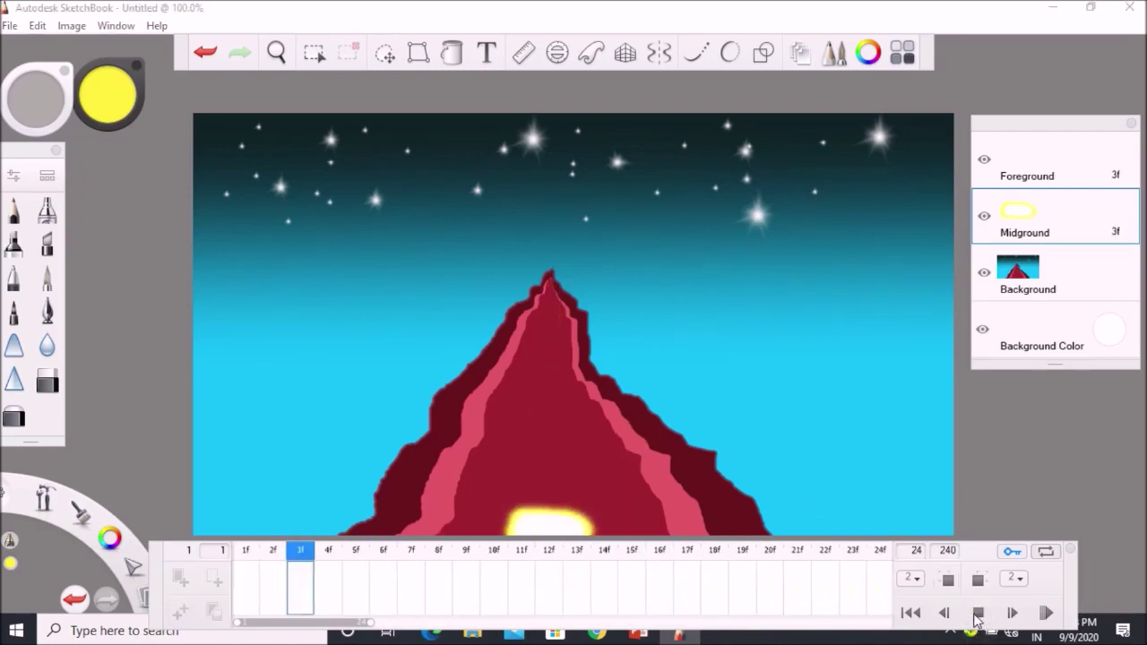
left_click(977, 614)
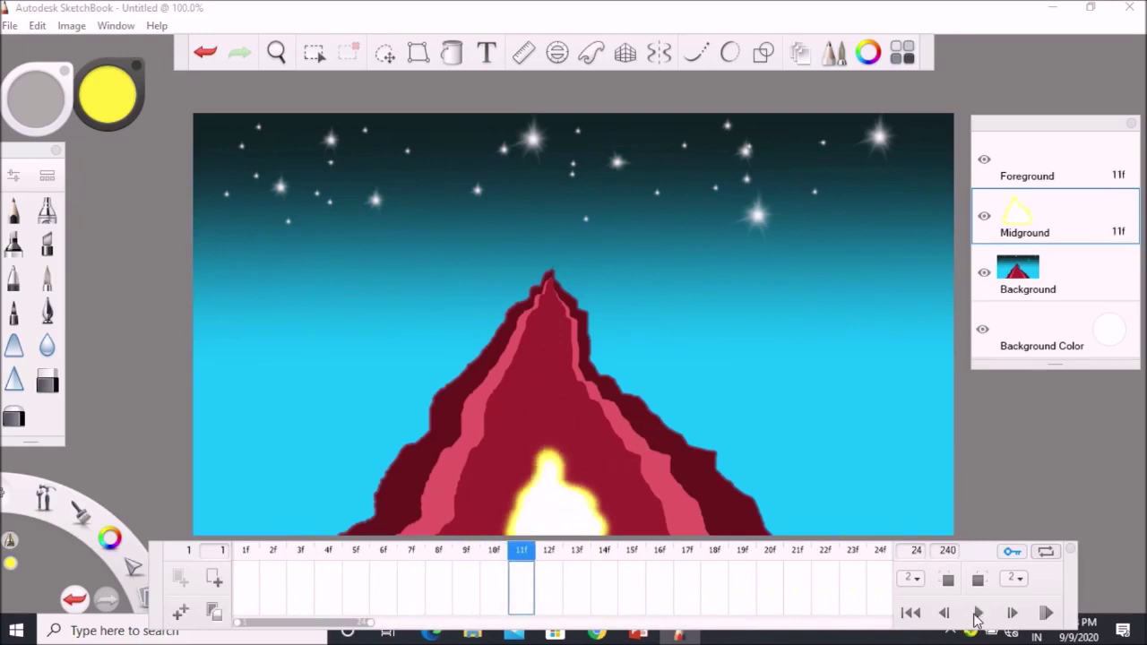
left_click(978, 613)
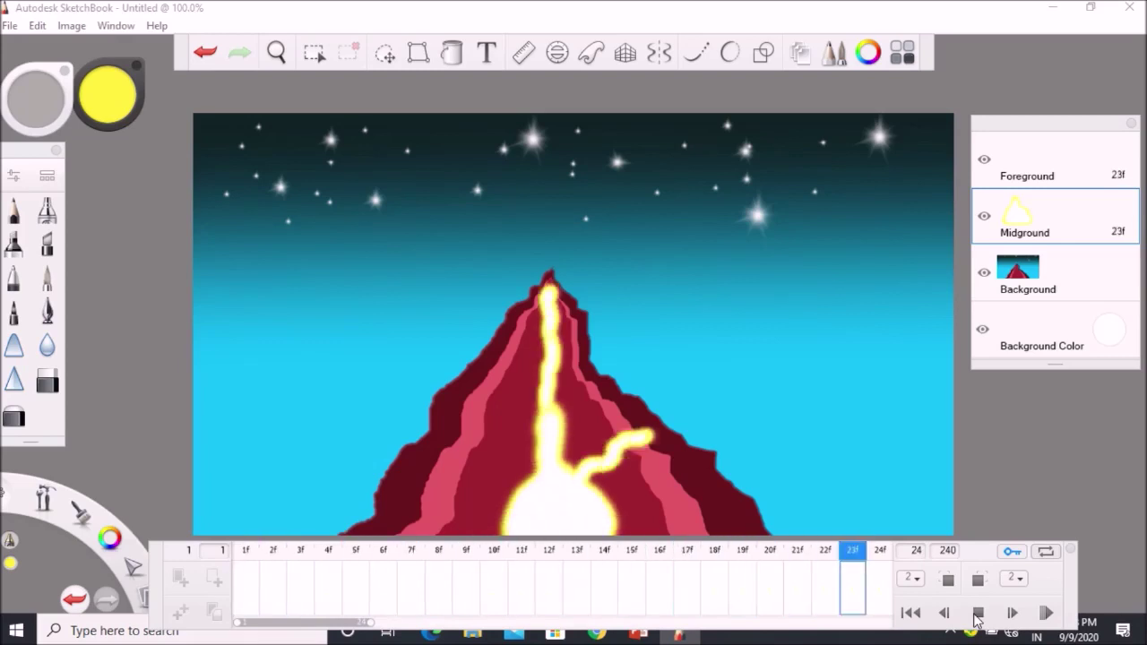
left_click(880, 587)
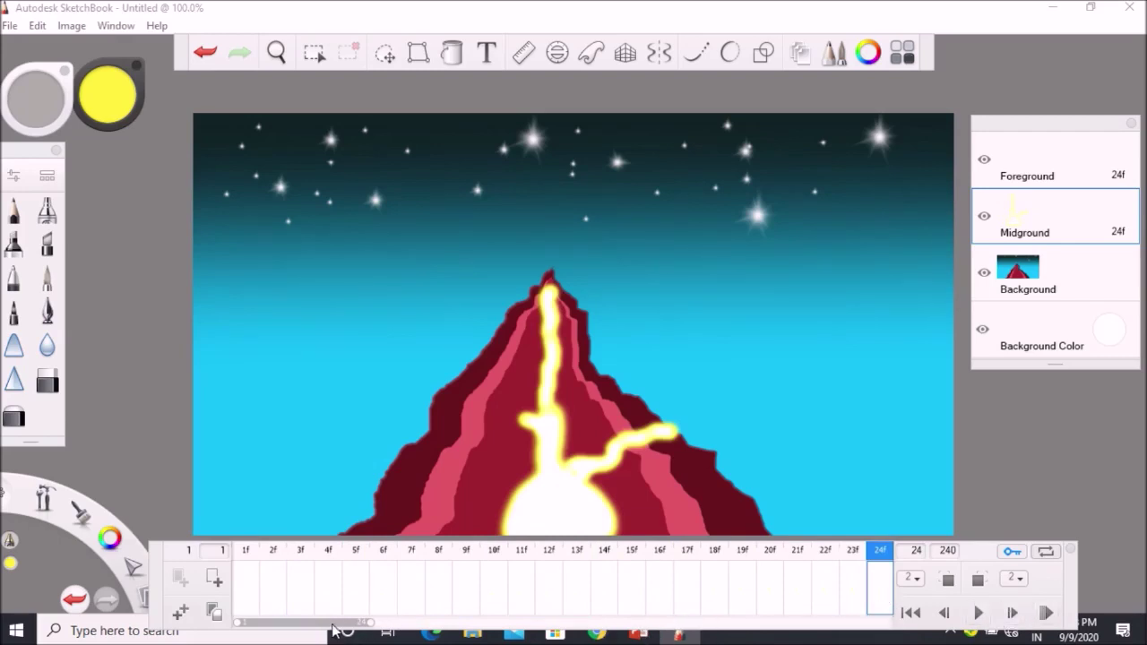
left_click_drag(334, 625, 387, 625)
left_click(384, 581)
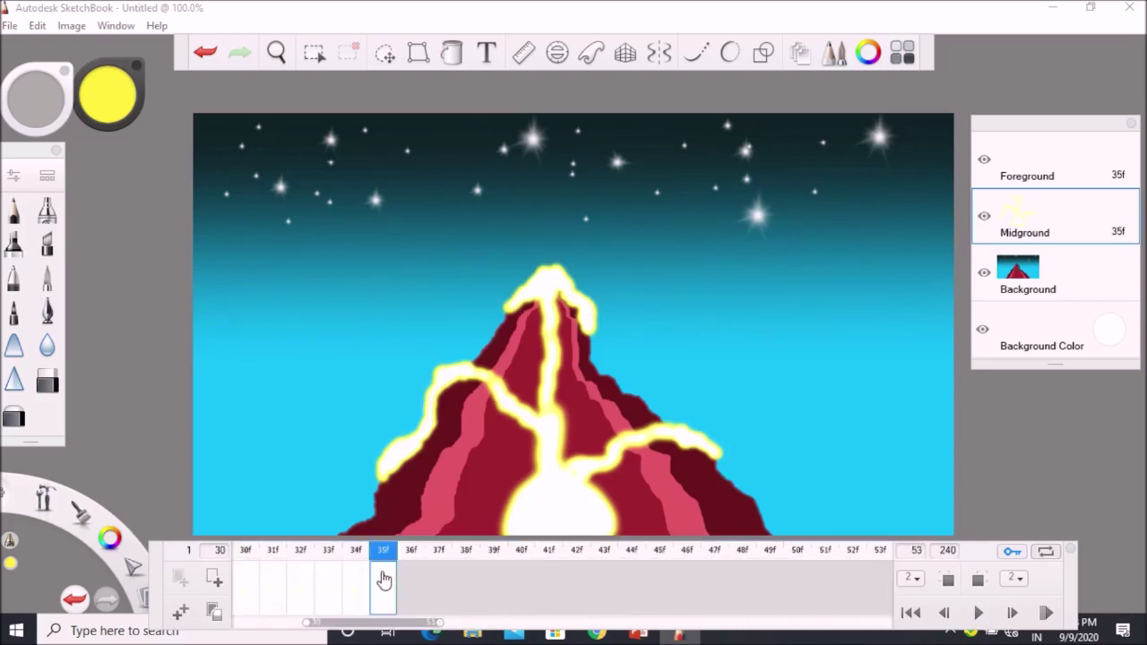
left_click(699, 386)
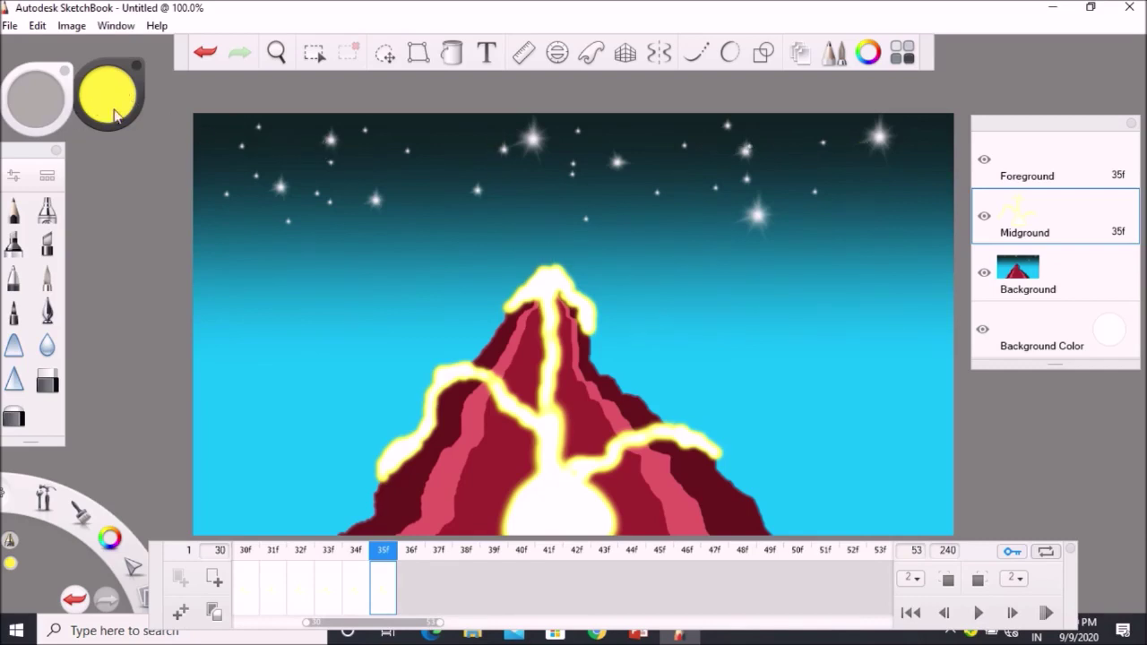
Choose Synthetic Soft Round Brush 2 from the Synthetic Paint set and show its properties beside the brush library.
left_click(48, 175)
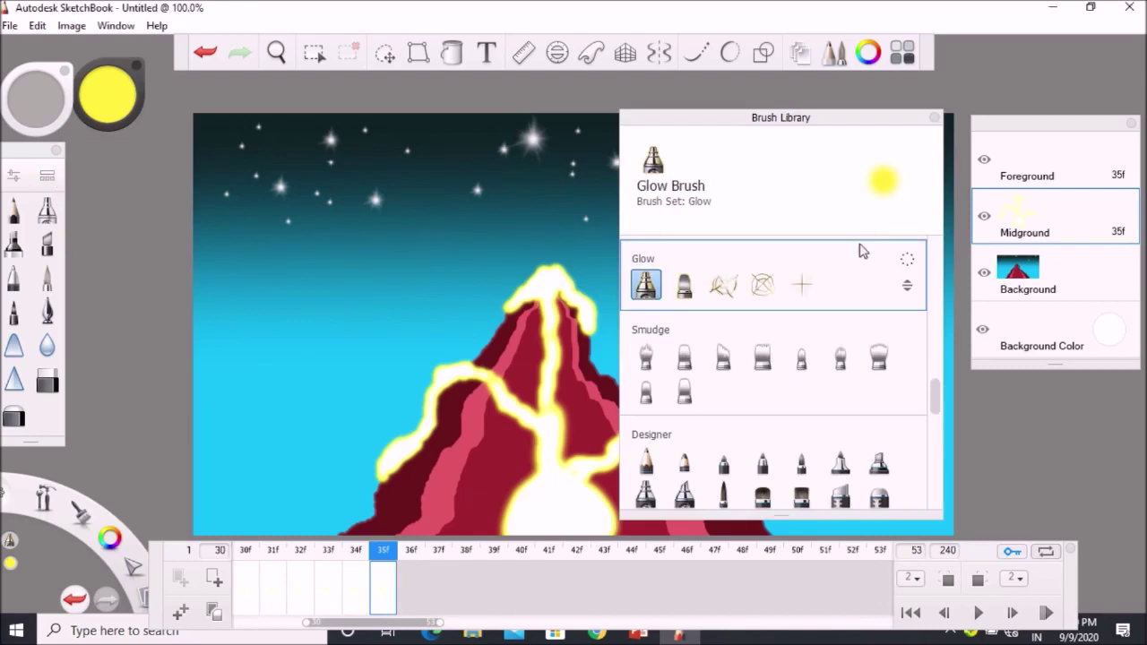
left_click_drag(935, 402, 937, 354)
left_click_drag(938, 336, 940, 305)
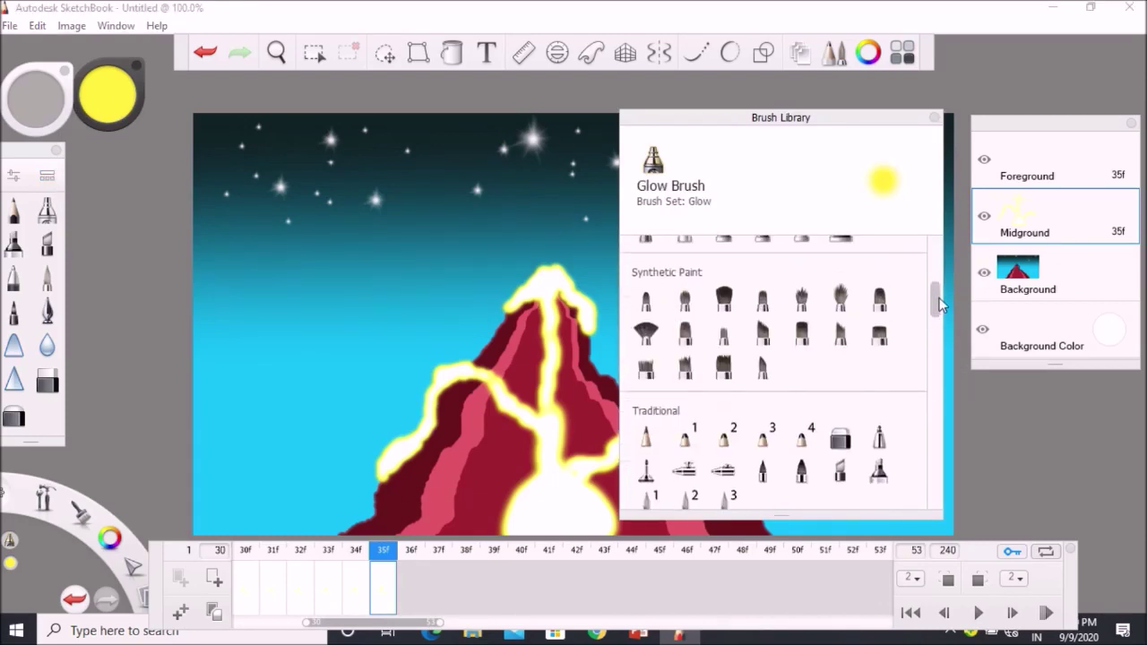
left_click(686, 303)
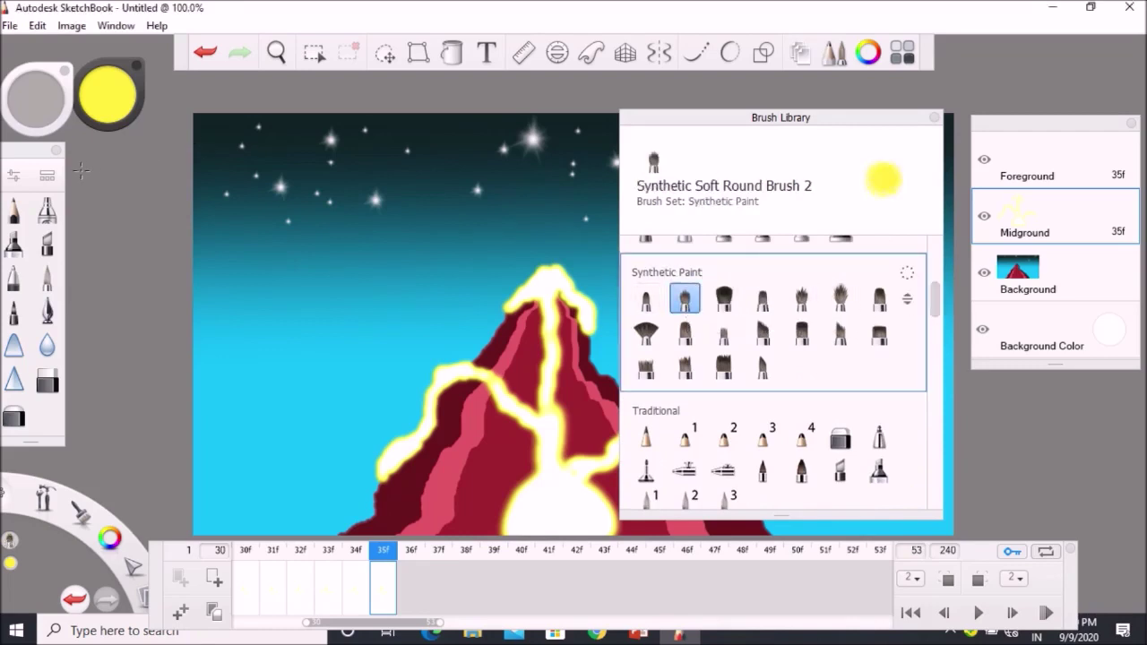
left_click(367, 199)
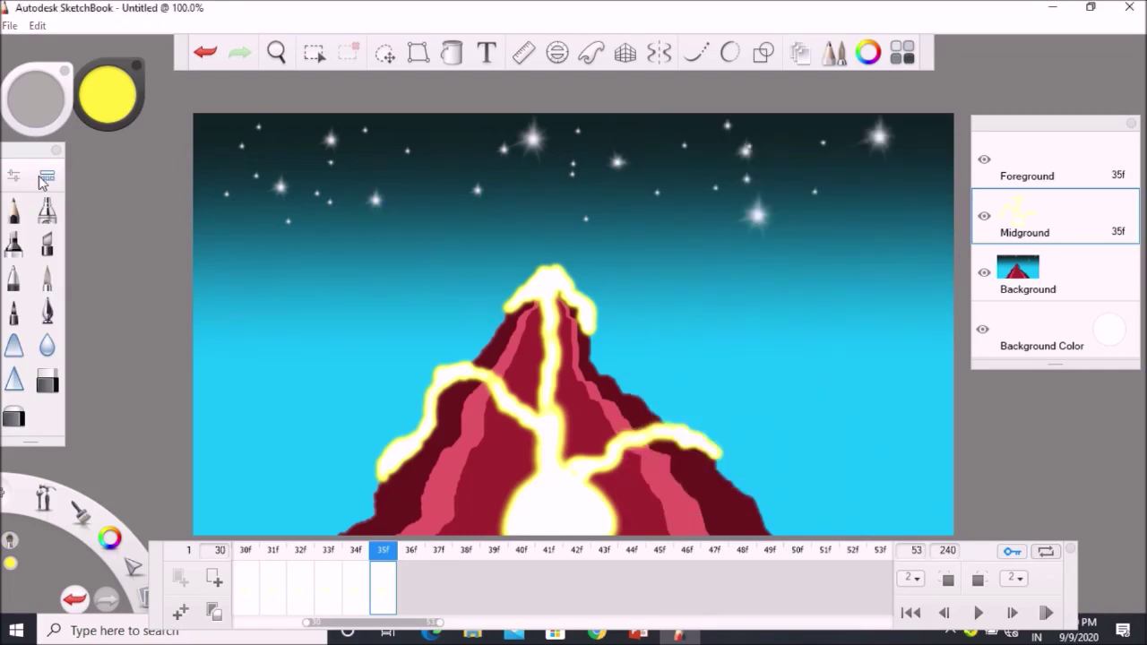
left_click(46, 175)
left_click(11, 176)
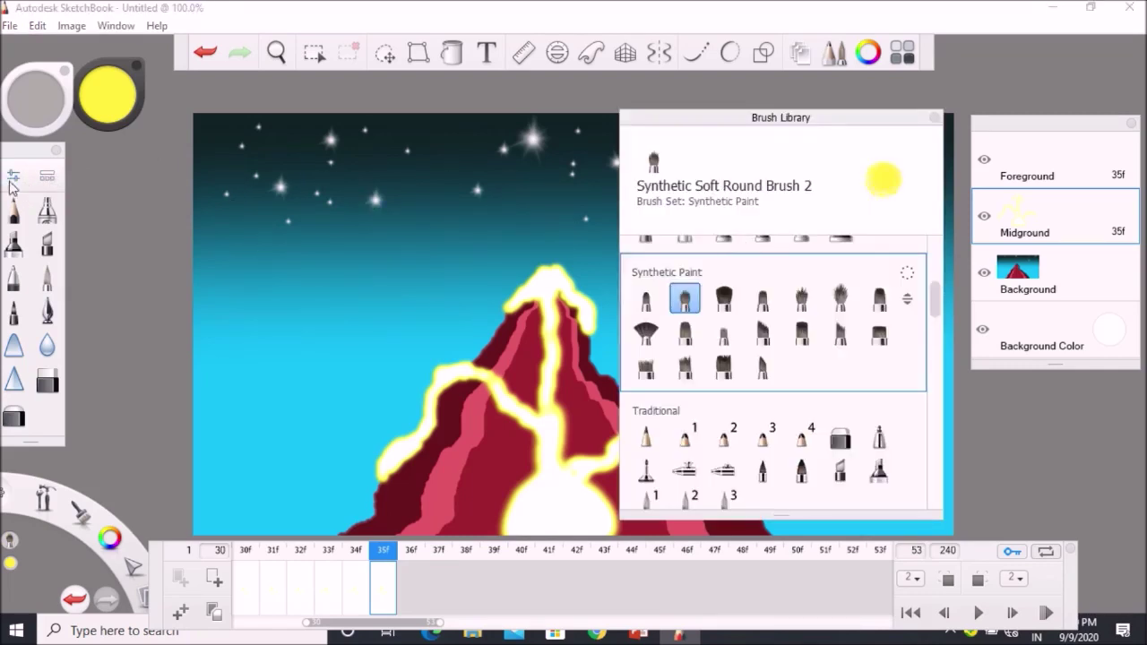
left_click_drag(1032, 167, 478, 138)
Change the brush color to a light grey and set Synthetic Soft Round Brush 2 to size 22.7 and flow 61%.
left_click_drag(105, 95, 114, 87)
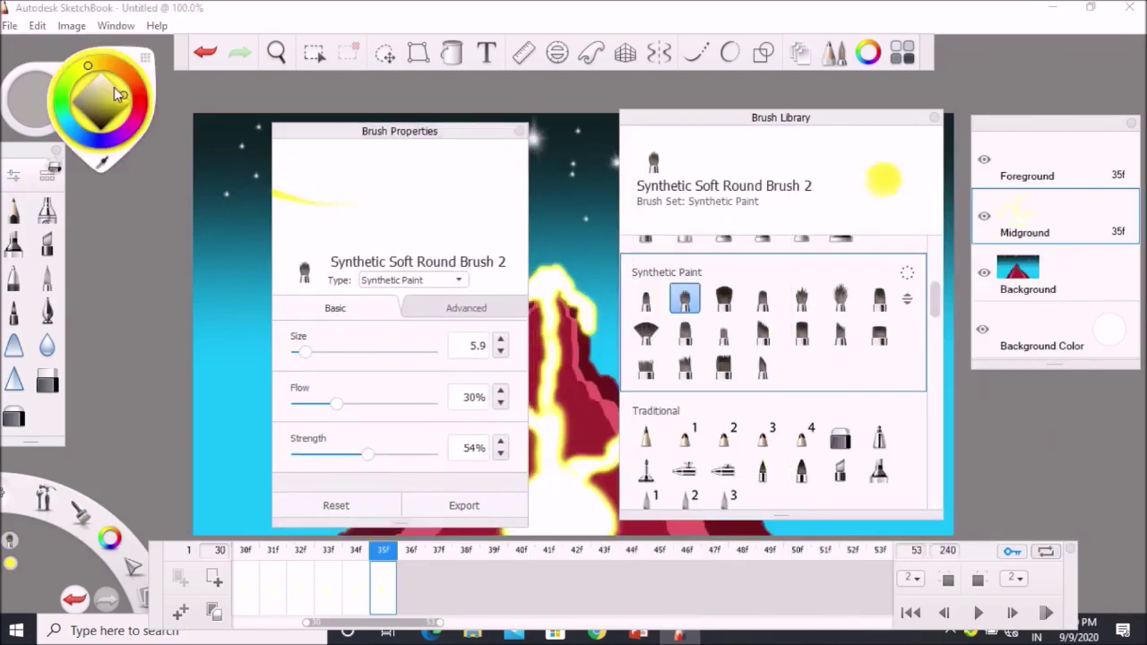
left_click(101, 120)
left_click_drag(100, 119, 86, 96)
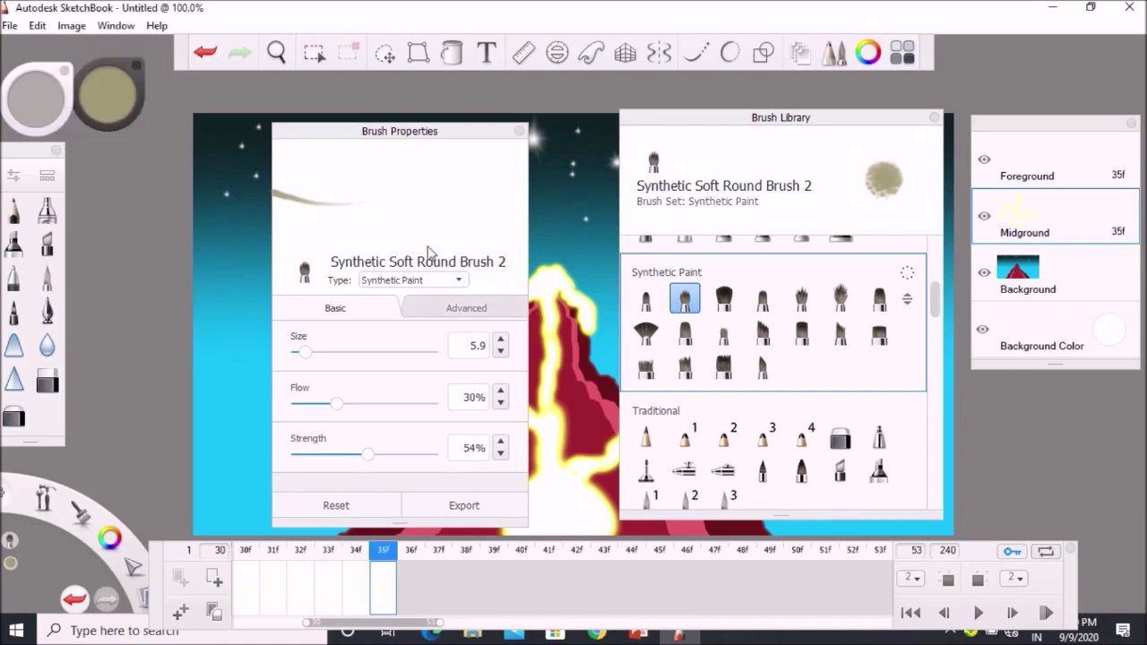
left_click_drag(306, 351, 320, 352)
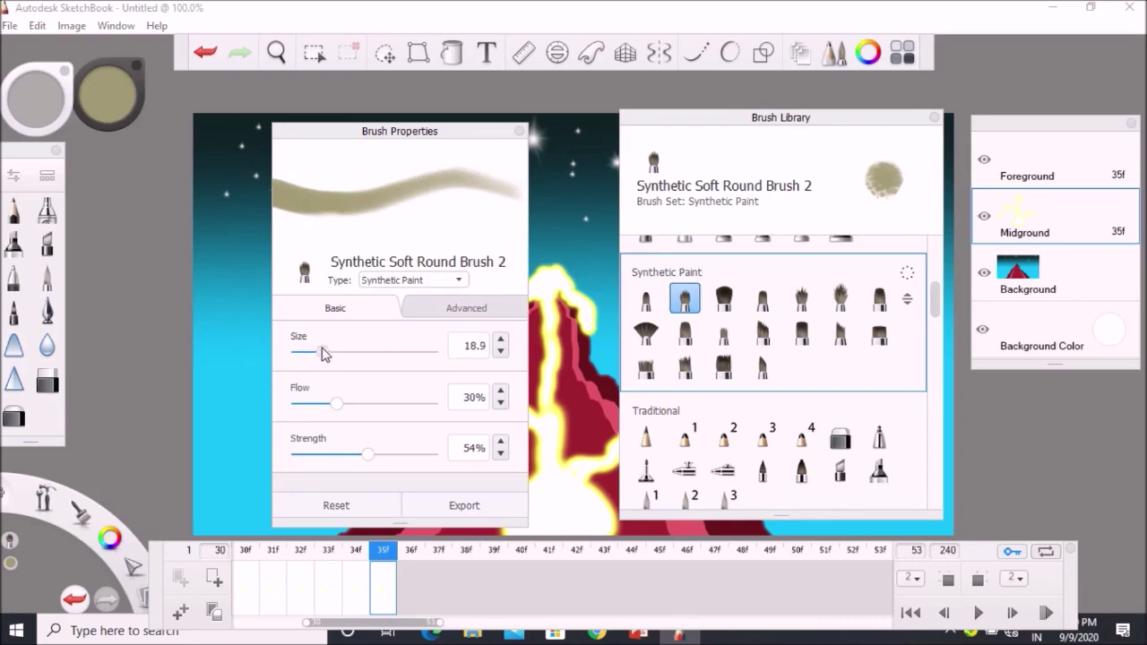
left_click(106, 99)
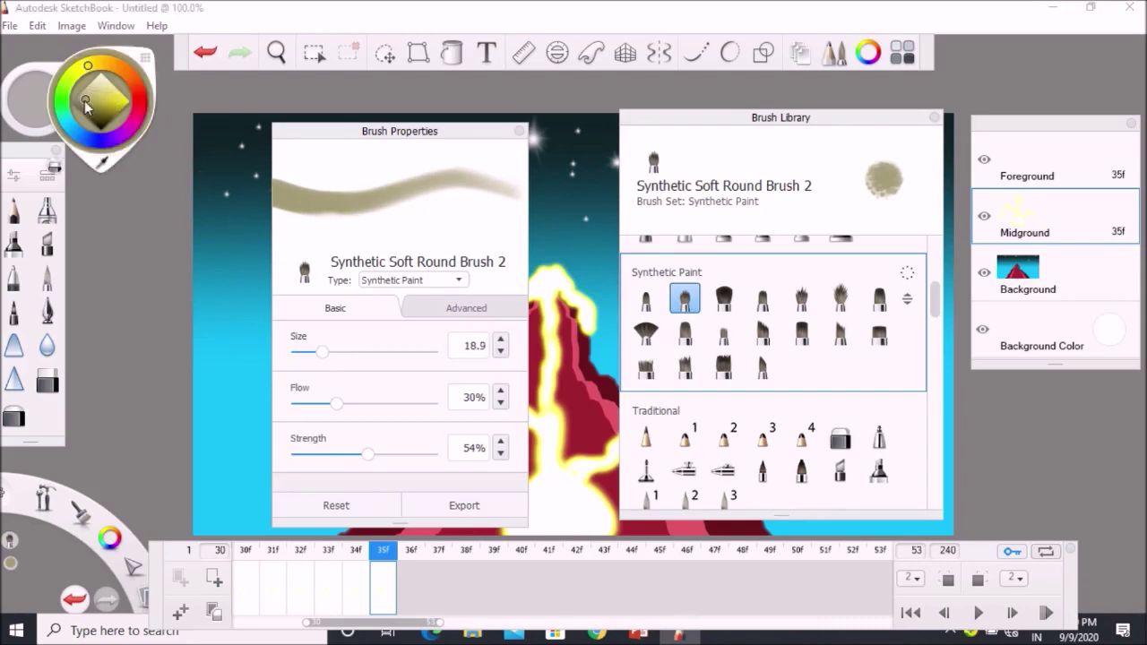
left_click_drag(95, 91, 93, 77)
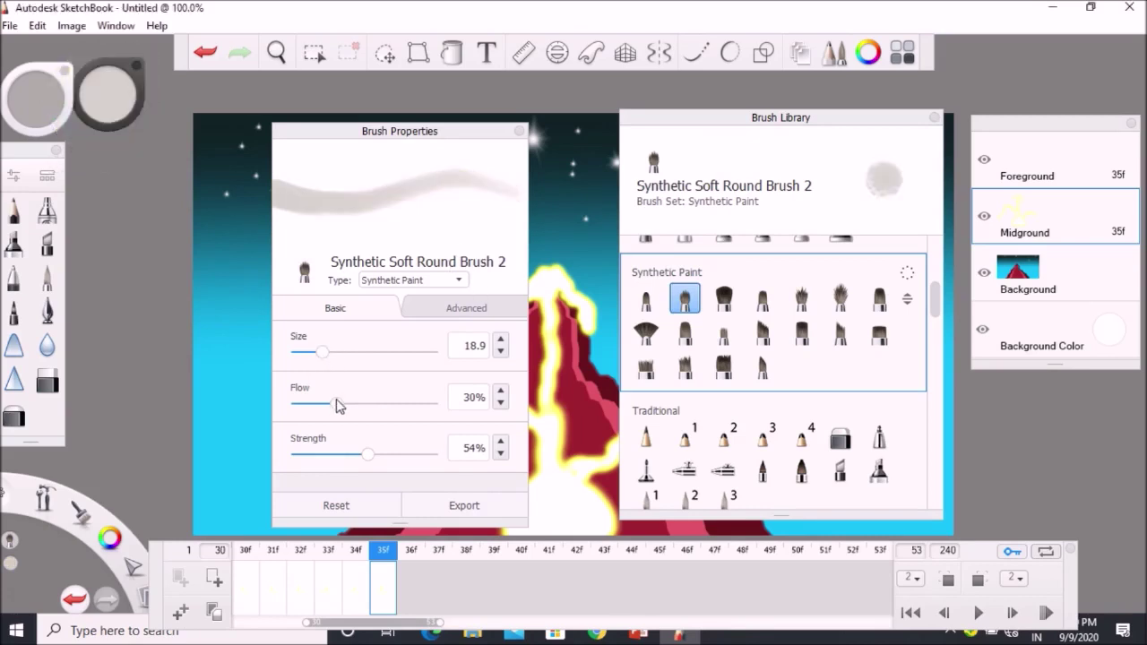
left_click_drag(340, 404, 378, 409)
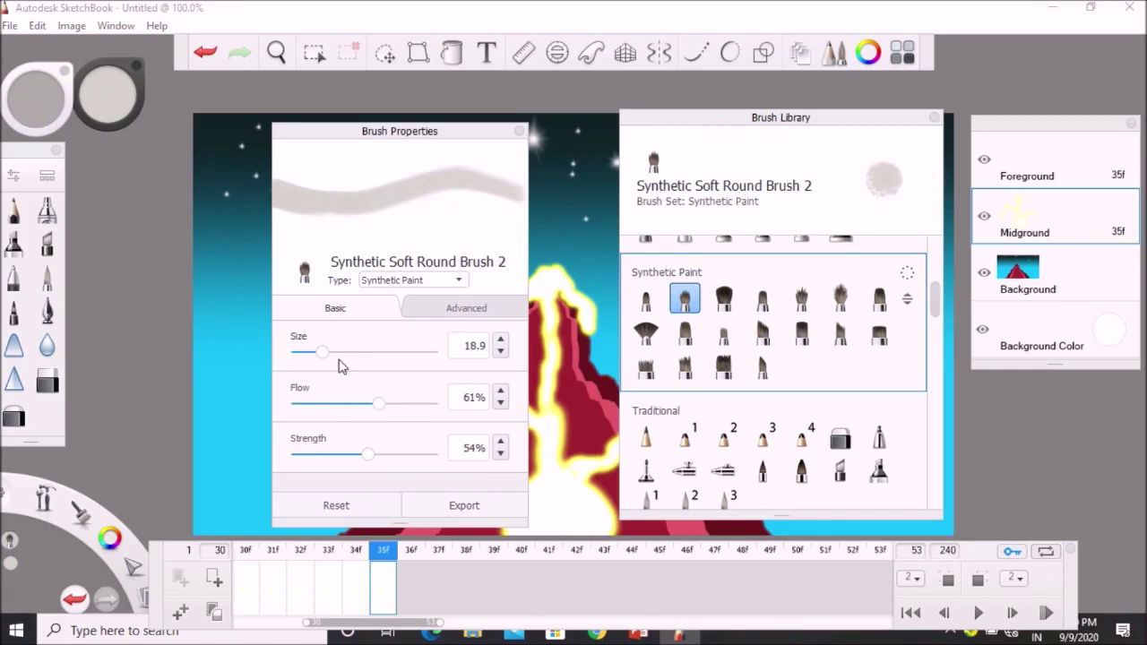
left_click_drag(322, 352, 329, 356)
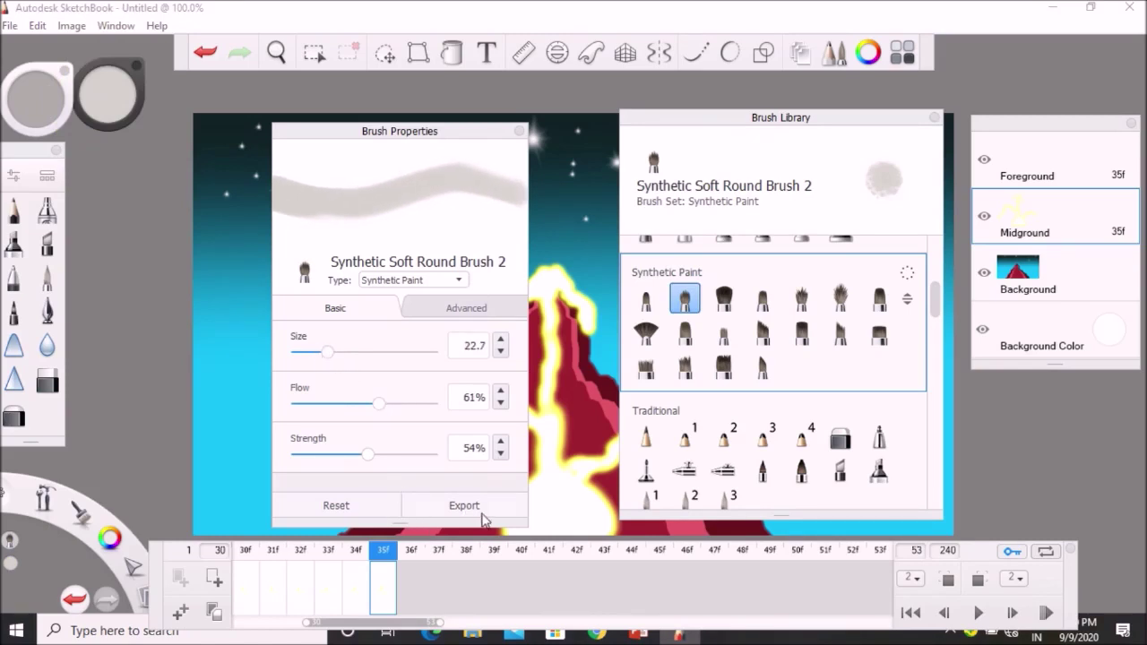
left_click(518, 131)
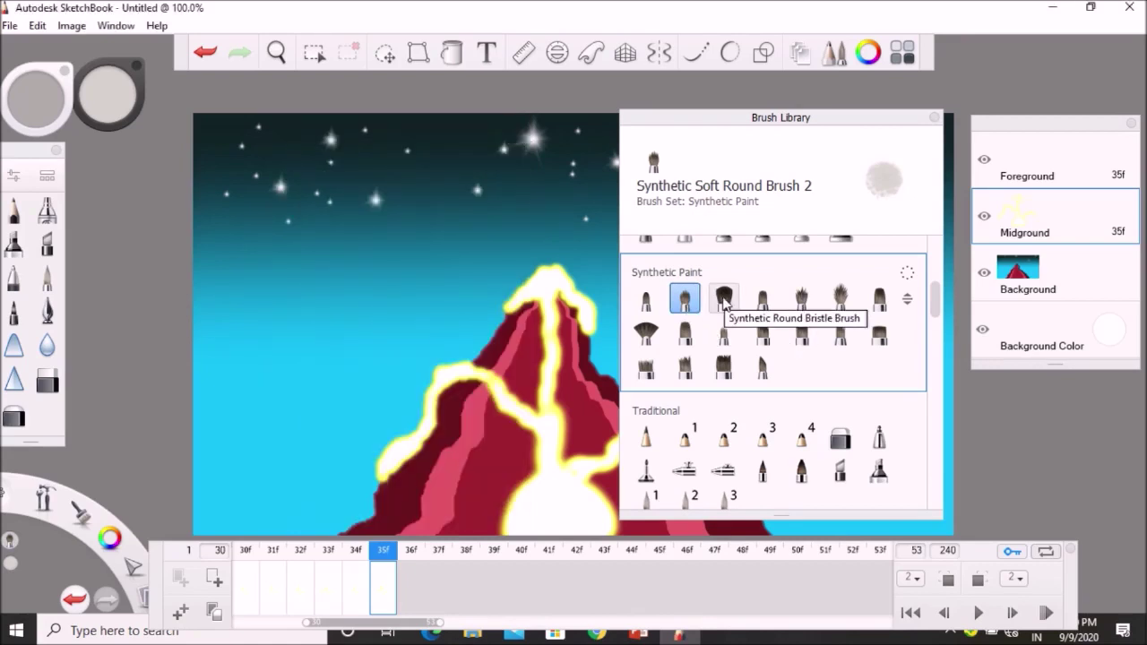
Switch to the Synthetic Round Bristle Brush and set its size to 19.5 and flow to 66%.
left_click(731, 305)
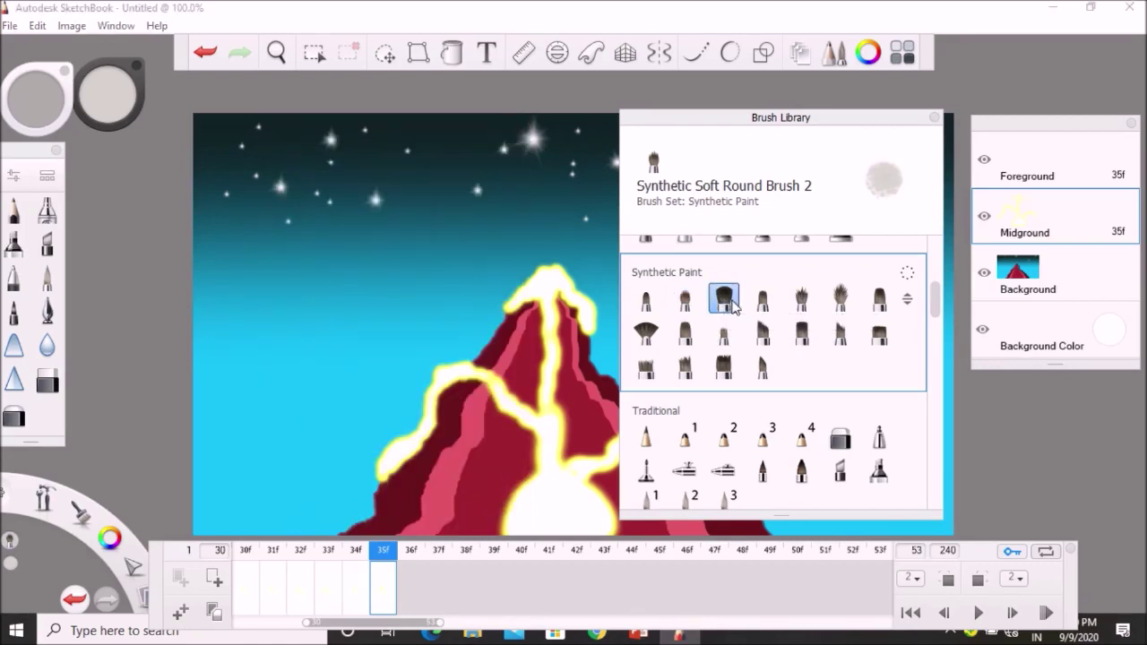
left_click(47, 175)
left_click(47, 175)
left_click(13, 176)
mouse_move(315, 351)
left_mouse_down()
mouse_move(335, 353)
mouse_move(324, 353)
left_mouse_up()
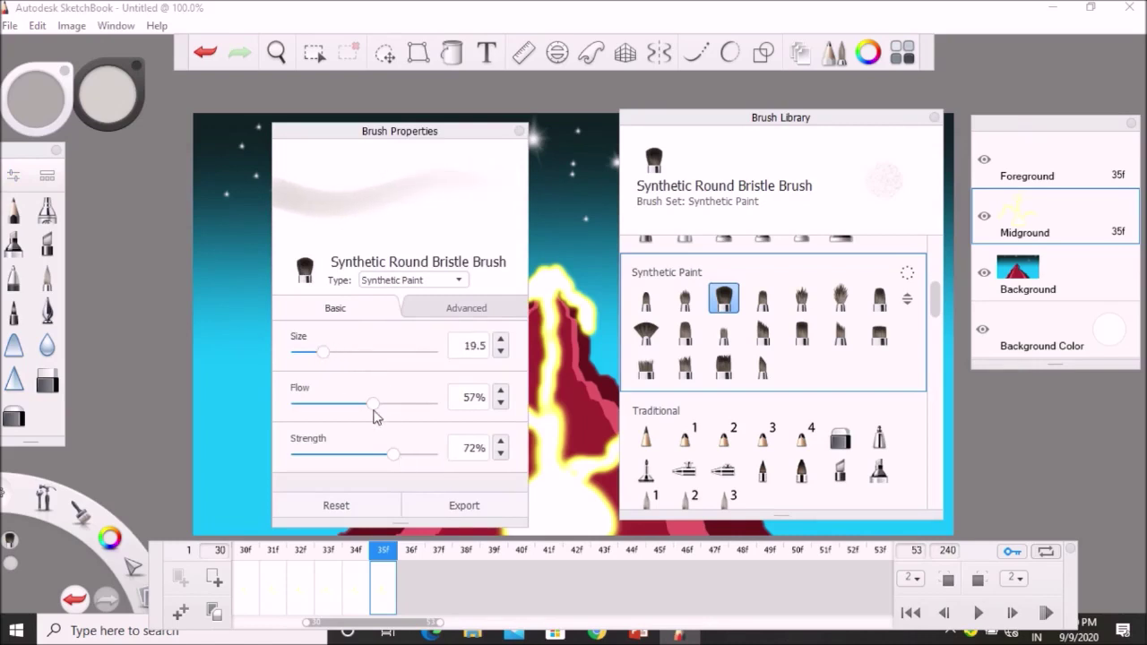
left_click_drag(374, 409, 387, 410)
Adjust the brush color to a slightly darker warm grey and close the brush library and brush properties.
left_click(97, 95)
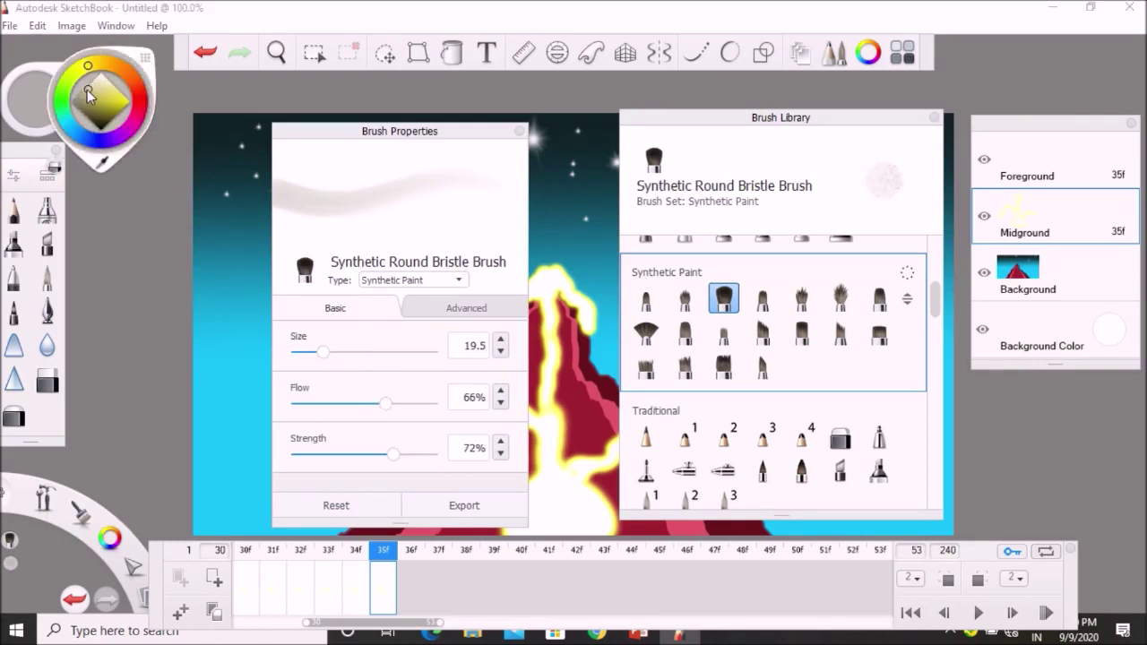
left_click(87, 90)
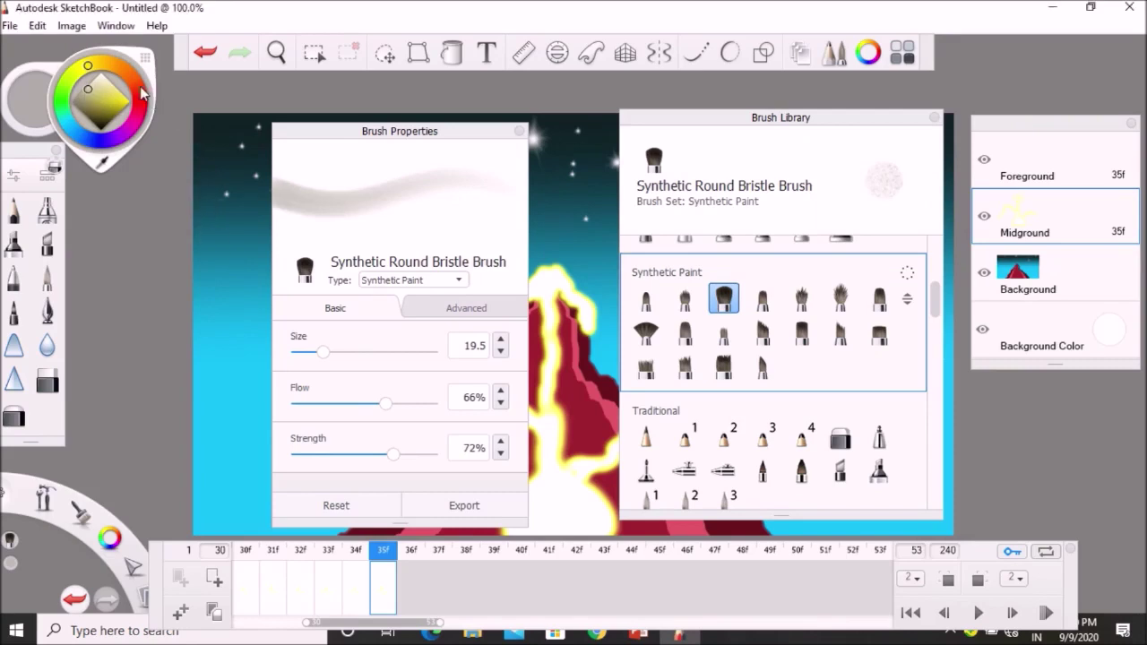
left_click(938, 118)
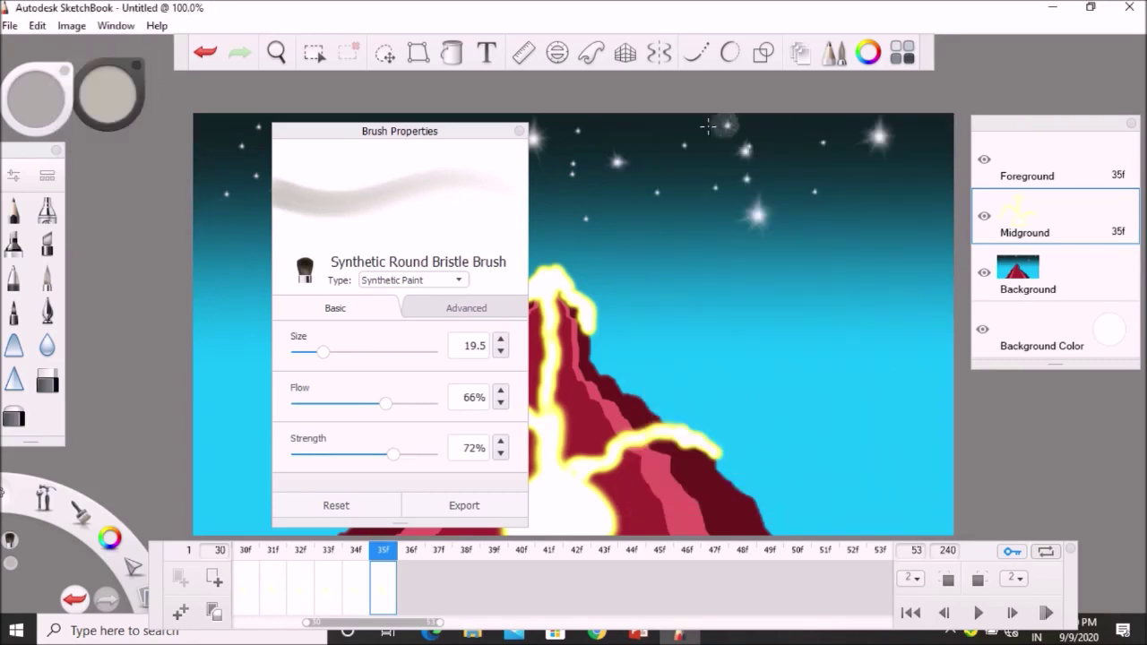
left_click(519, 132)
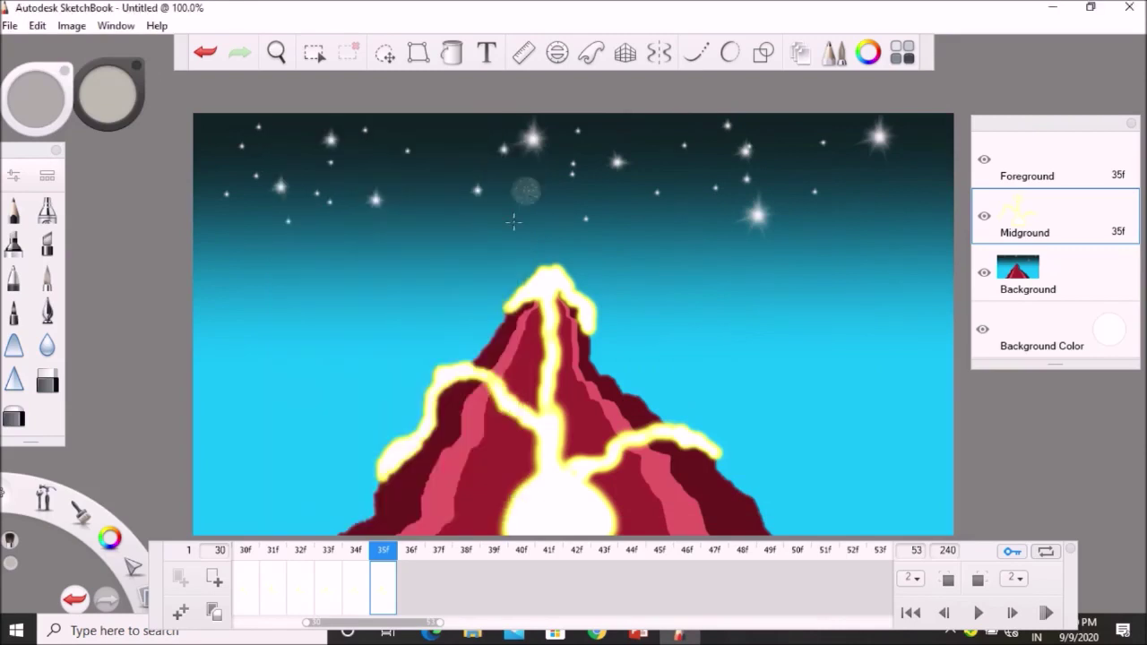
Paint the first grey smoke puffs above the crater in frame 35 and enlarge the cloud while adding frames 36 and 37.
mouse_move(533, 242)
left_mouse_down()
mouse_move(527, 213)
mouse_move(544, 208)
mouse_move(557, 226)
left_mouse_up()
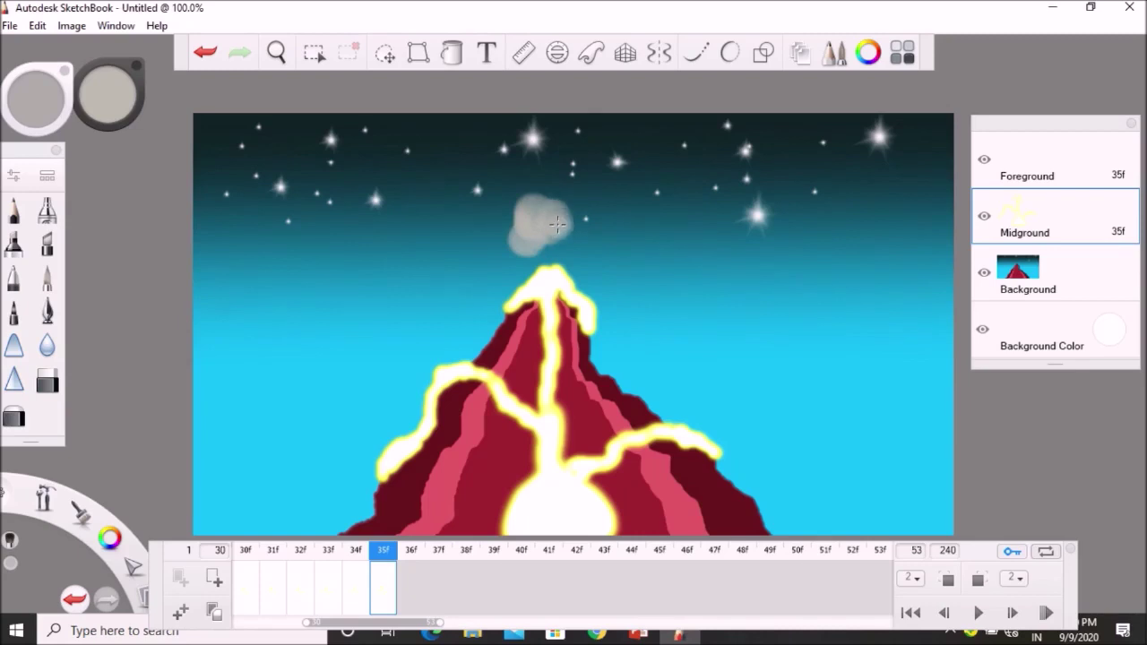
left_click(181, 613)
left_click(184, 615)
left_click_drag(574, 222, 591, 226)
left_click(198, 611)
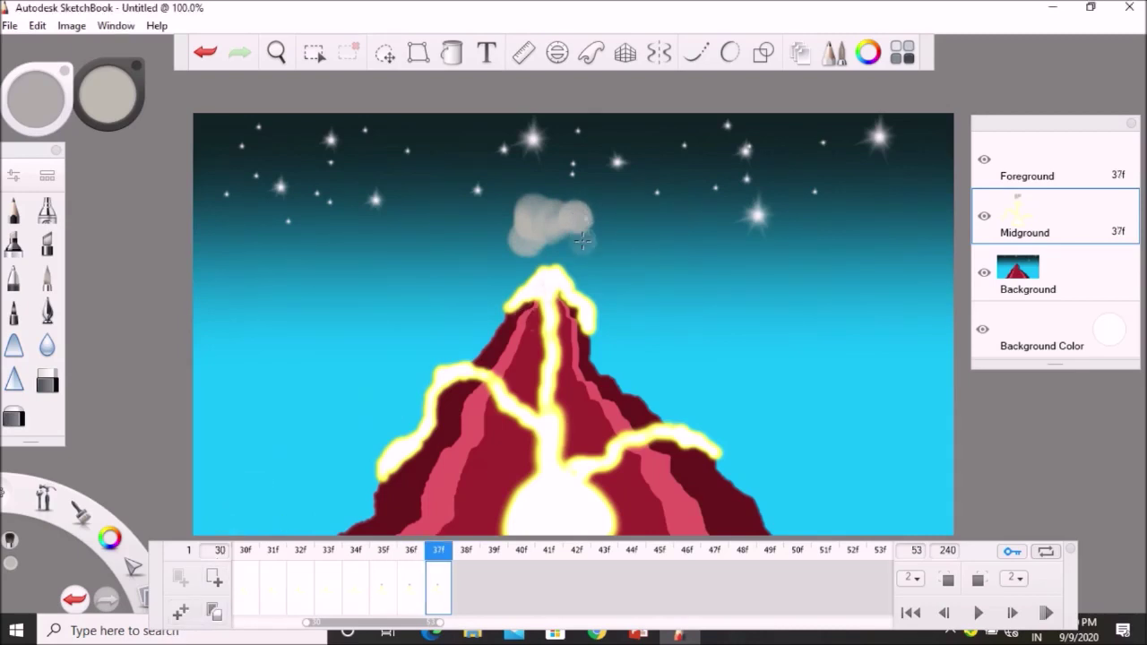
left_click_drag(551, 247, 574, 231)
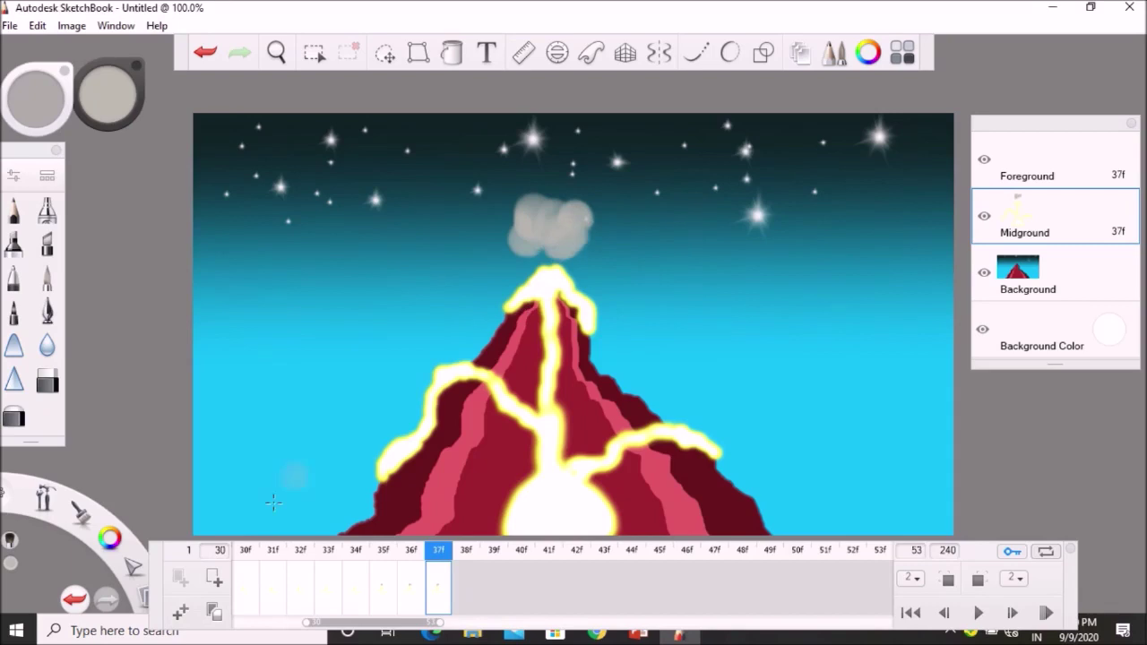
Add frames 38 to 41, extending the crater's smoke cloud upward and toward the right a little in each frame.
left_click(182, 614)
left_click_drag(556, 207, 570, 196)
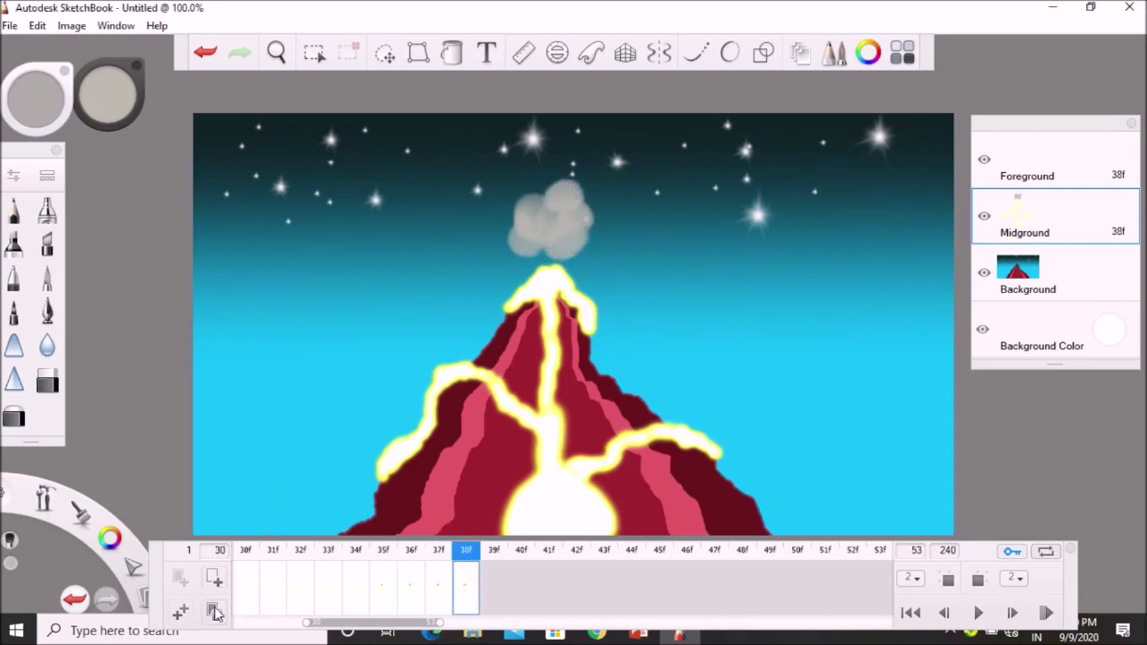
left_click(185, 617)
left_click_drag(584, 235, 612, 234)
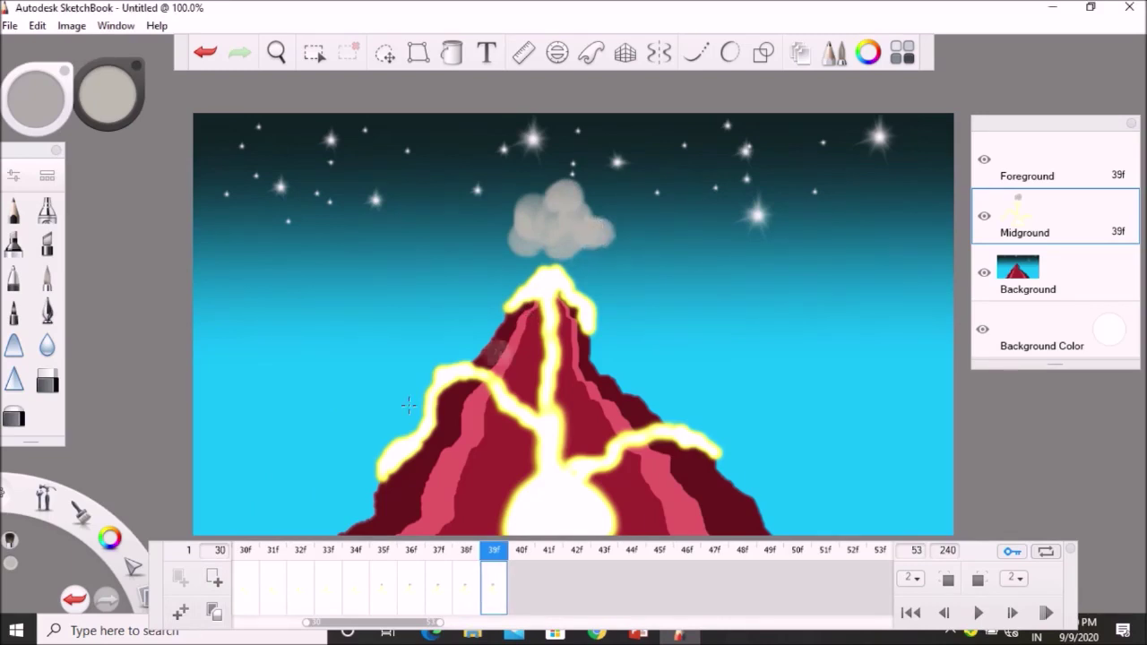
left_click(180, 613)
mouse_move(589, 208)
left_mouse_down()
mouse_move(662, 193)
mouse_move(617, 221)
left_mouse_up()
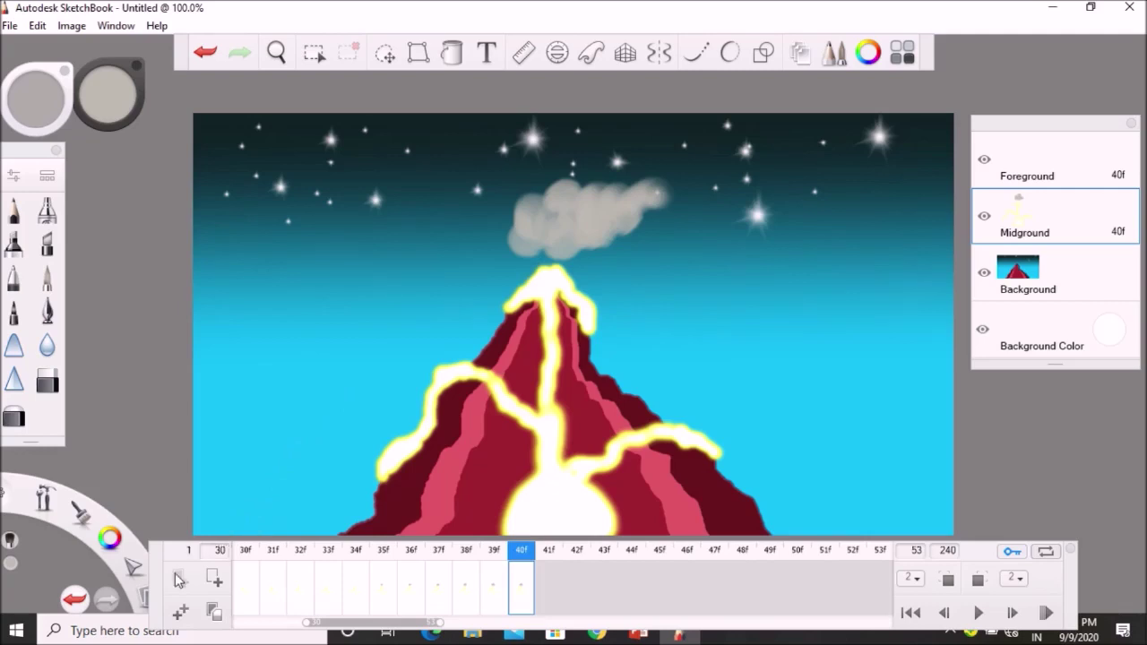
left_click(178, 581)
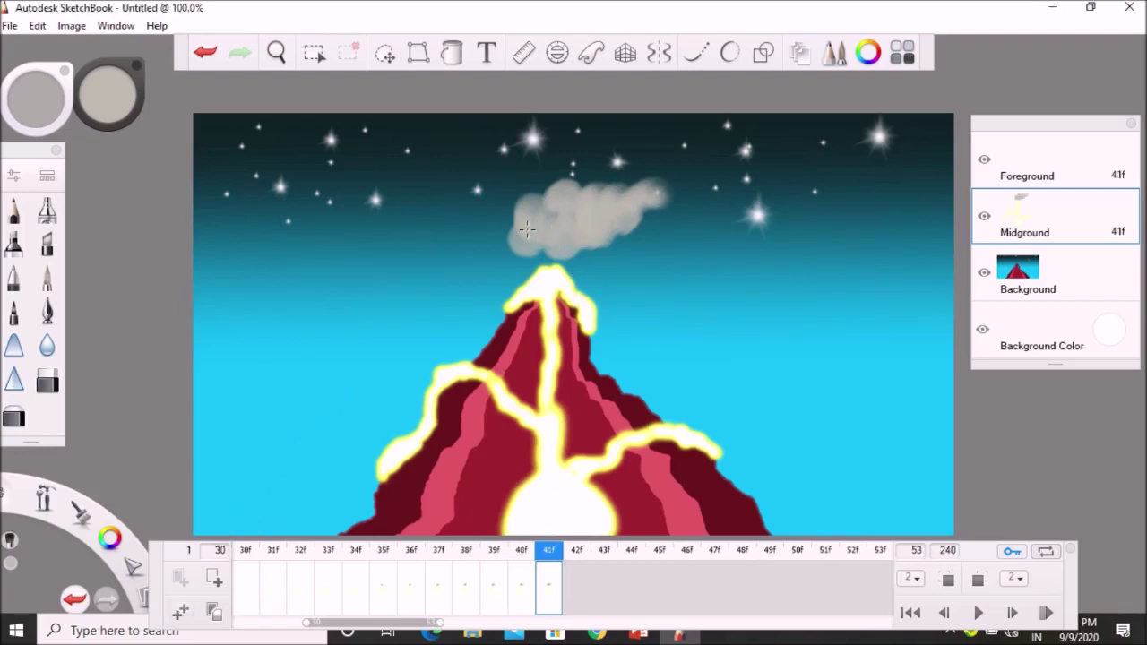
left_click_drag(543, 194, 548, 186)
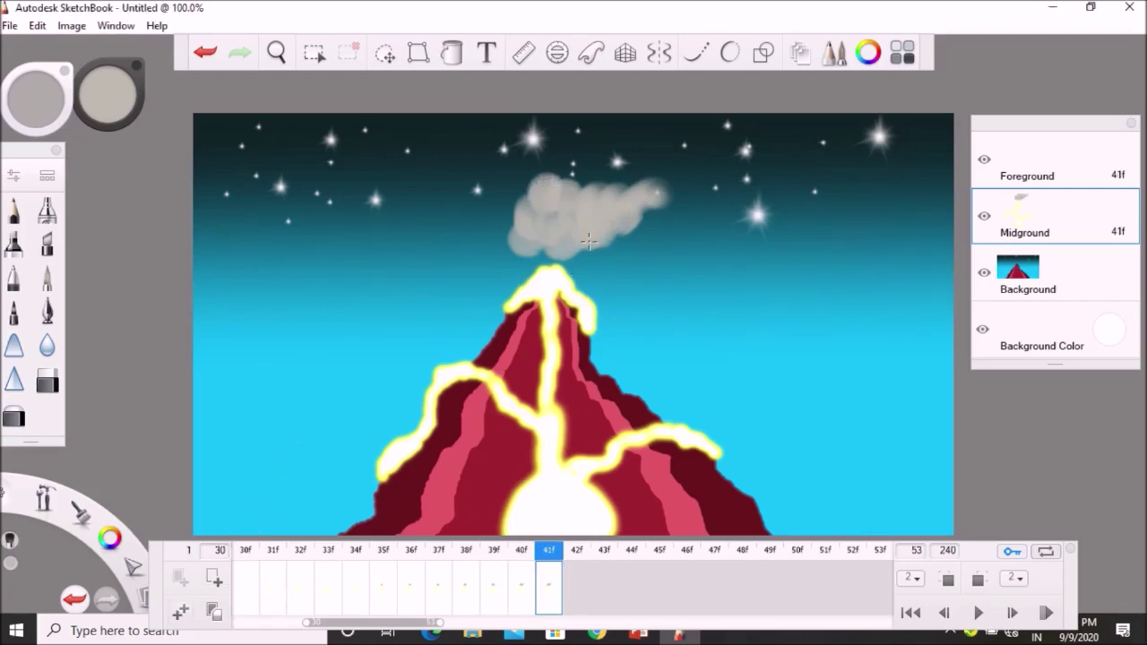
Add frames 42 and 43 and paint a small grey smoke puff above the tip of the right lava stream.
left_click(183, 627)
left_click(181, 613)
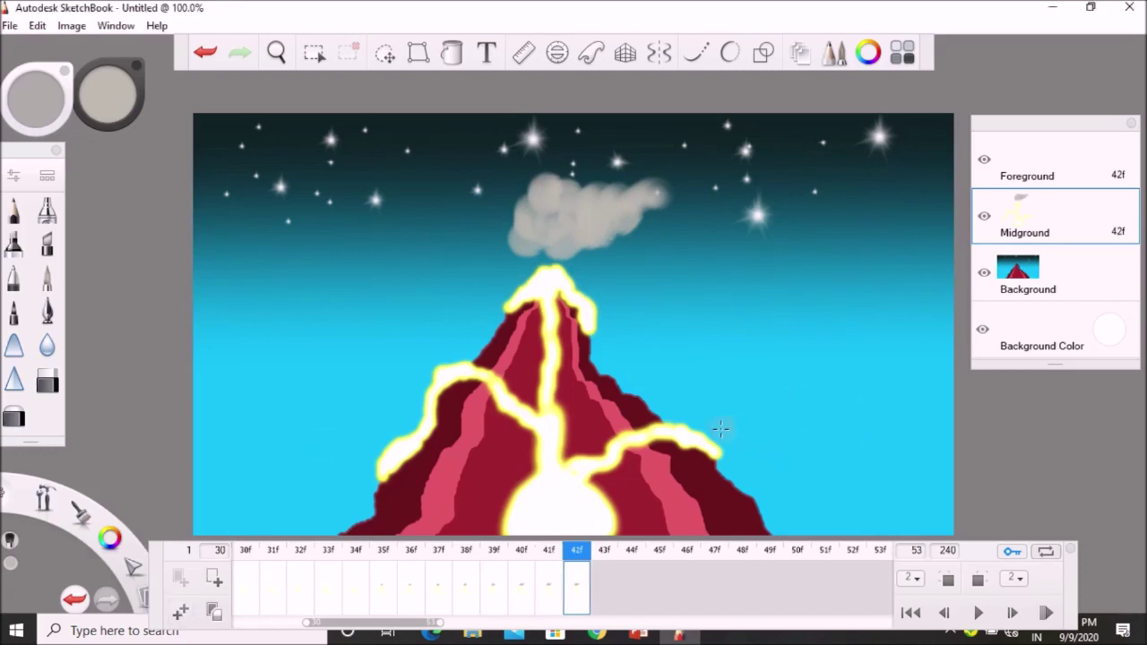
left_click_drag(721, 430, 730, 415)
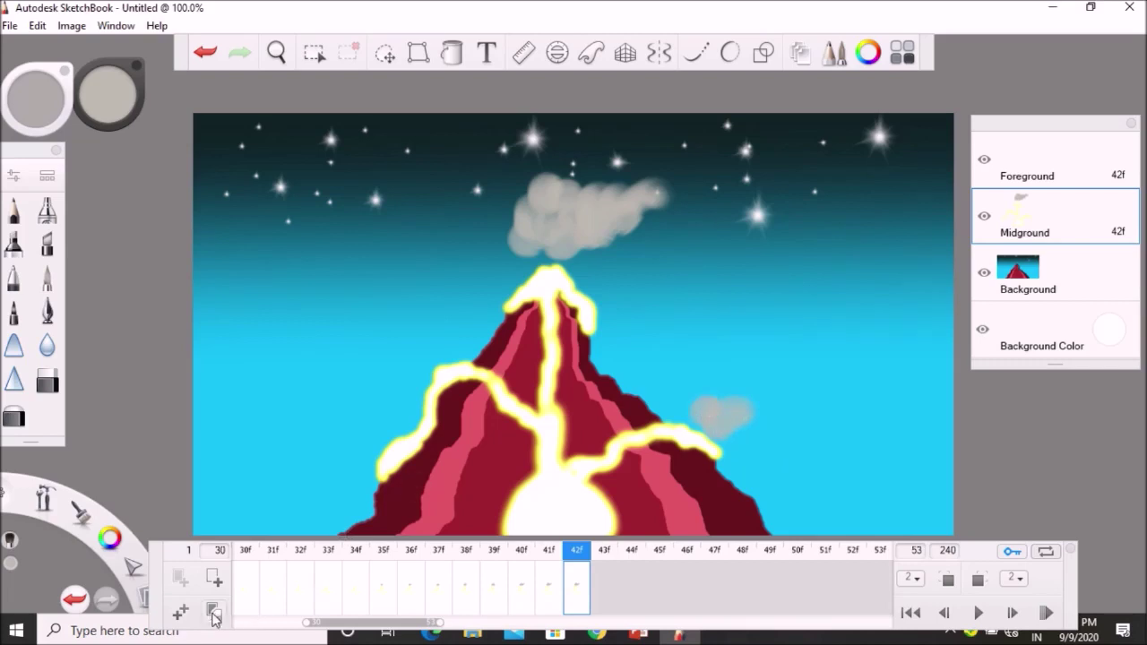
left_click(180, 612)
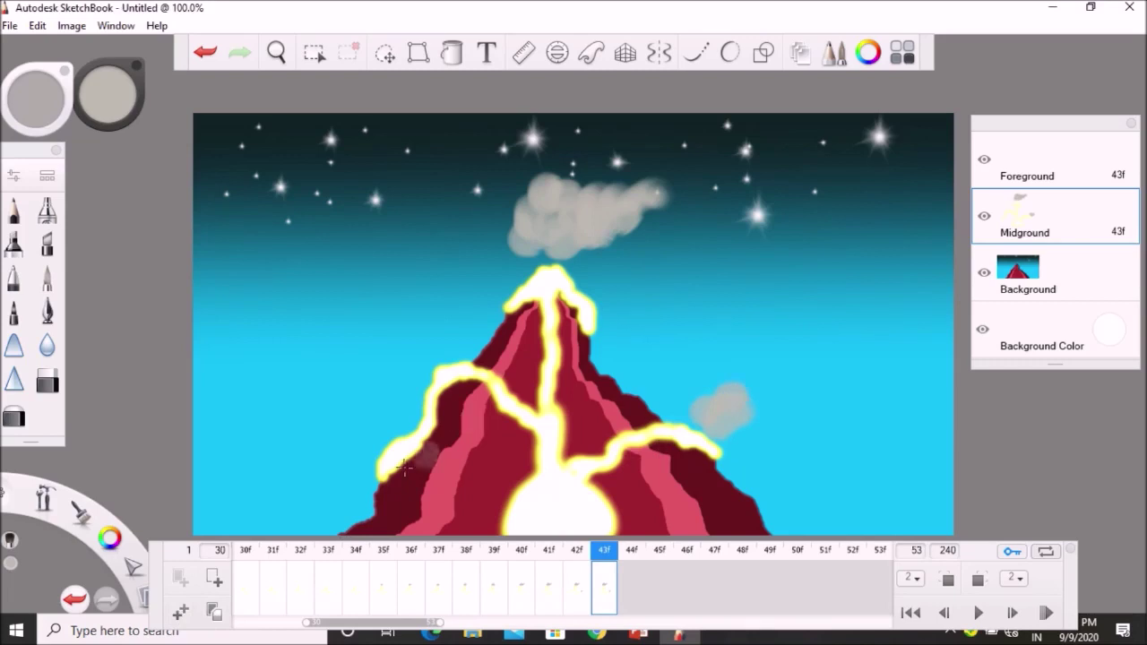
Build up a grey smoke puff above the left lava stream across frames 43 to 45, undoing the last unwanted stroke.
left_click_drag(440, 345, 419, 347)
left_click(180, 613)
left_click_drag(438, 336, 425, 329)
left_click(180, 613)
mouse_move(417, 342)
left_mouse_down()
mouse_move(382, 358)
mouse_move(405, 370)
left_mouse_up()
key("ctrl+z")
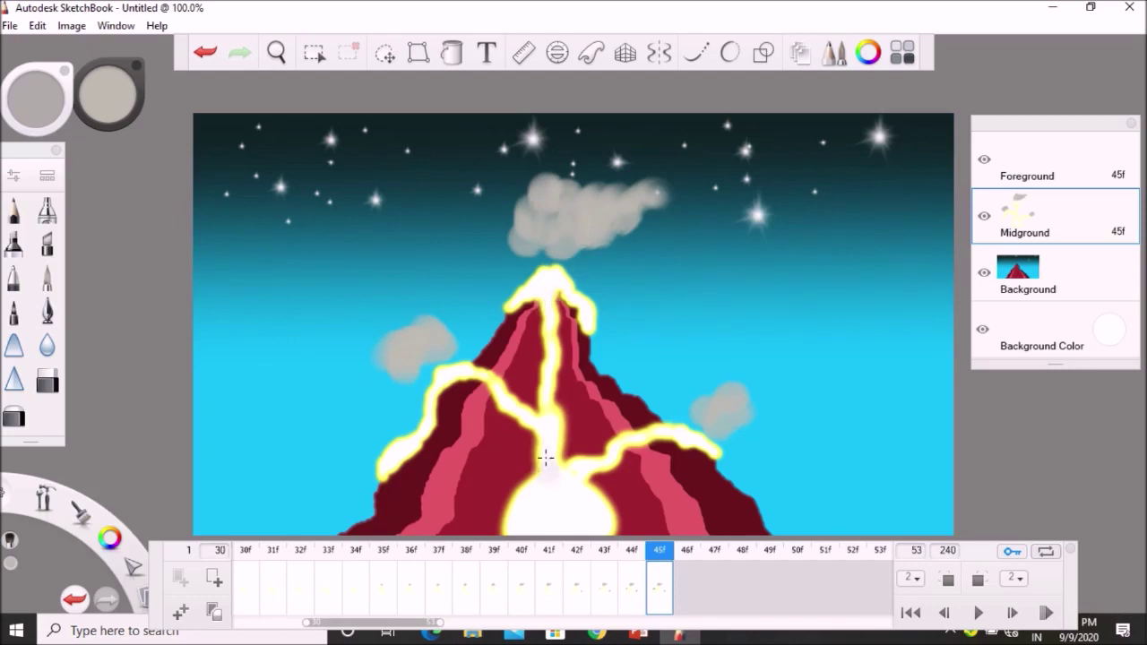
left_click(549, 279)
Switch to the Glow Brush from the Glow set and set its color to Copic yellow Y04 Acacia.
left_click(54, 180)
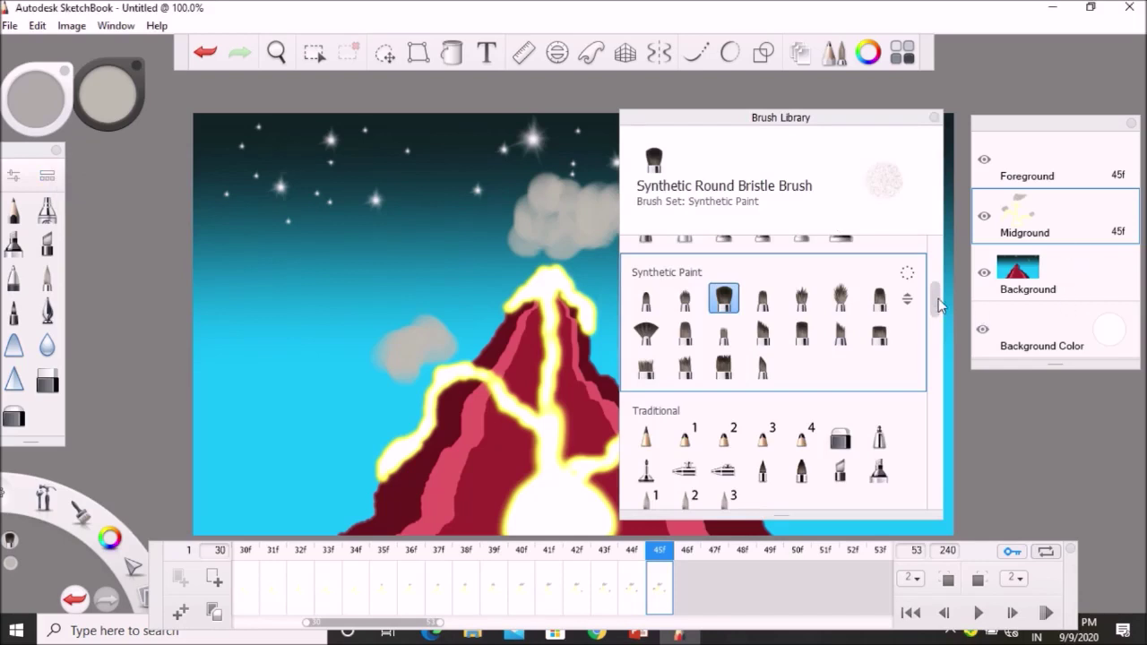
left_click_drag(938, 307, 911, 397)
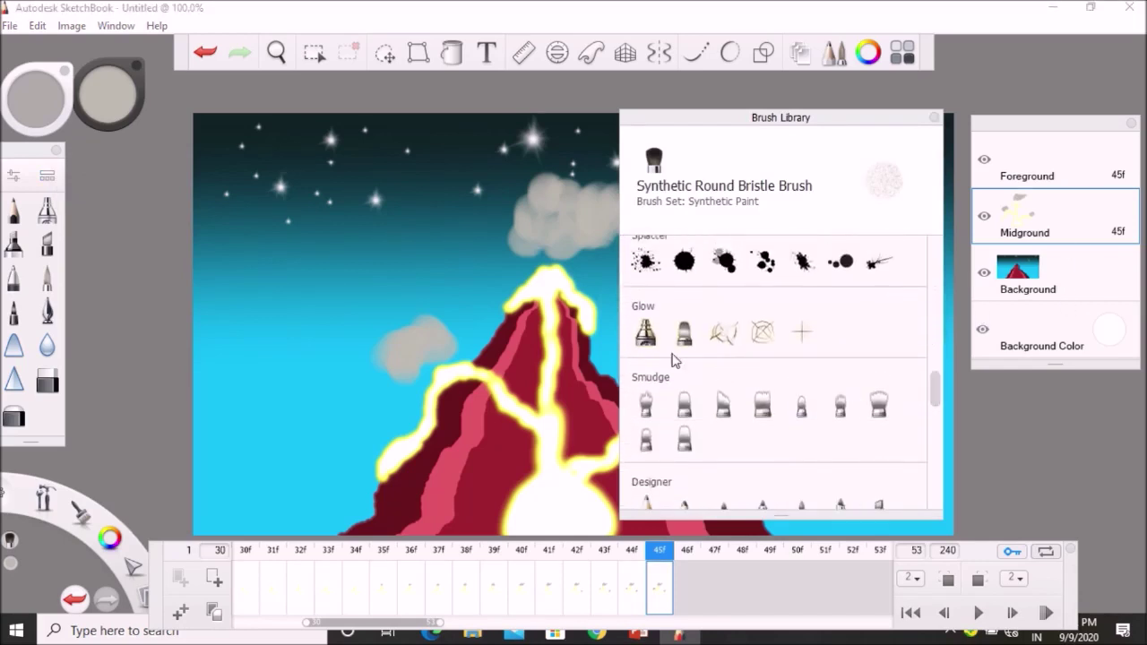
left_click(645, 332)
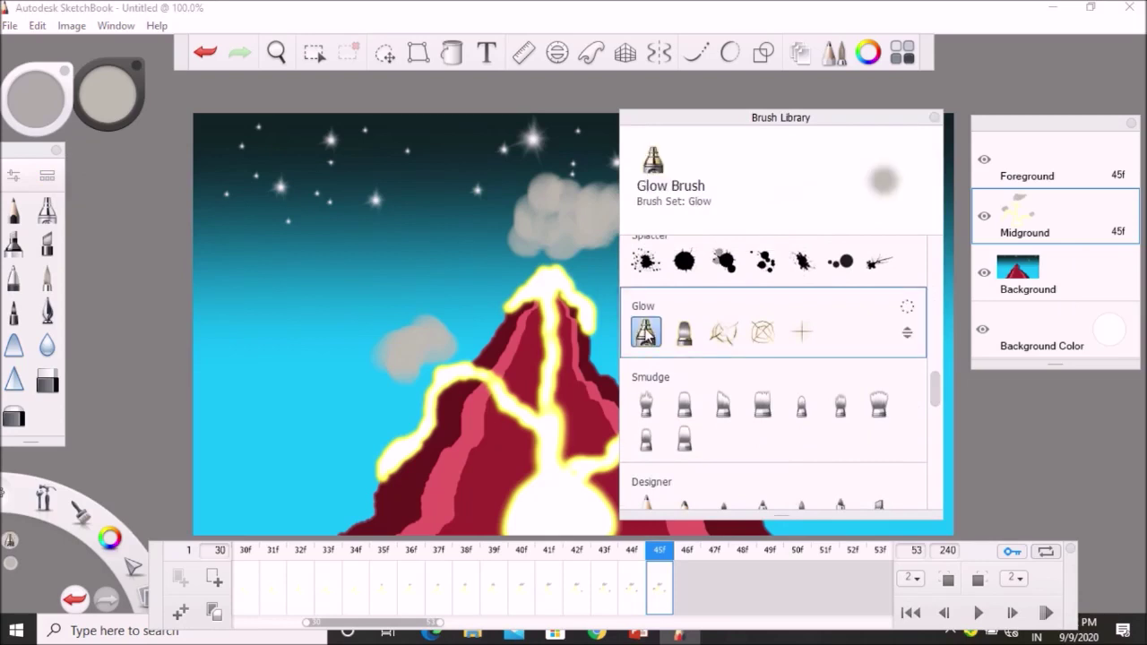
left_click(98, 90)
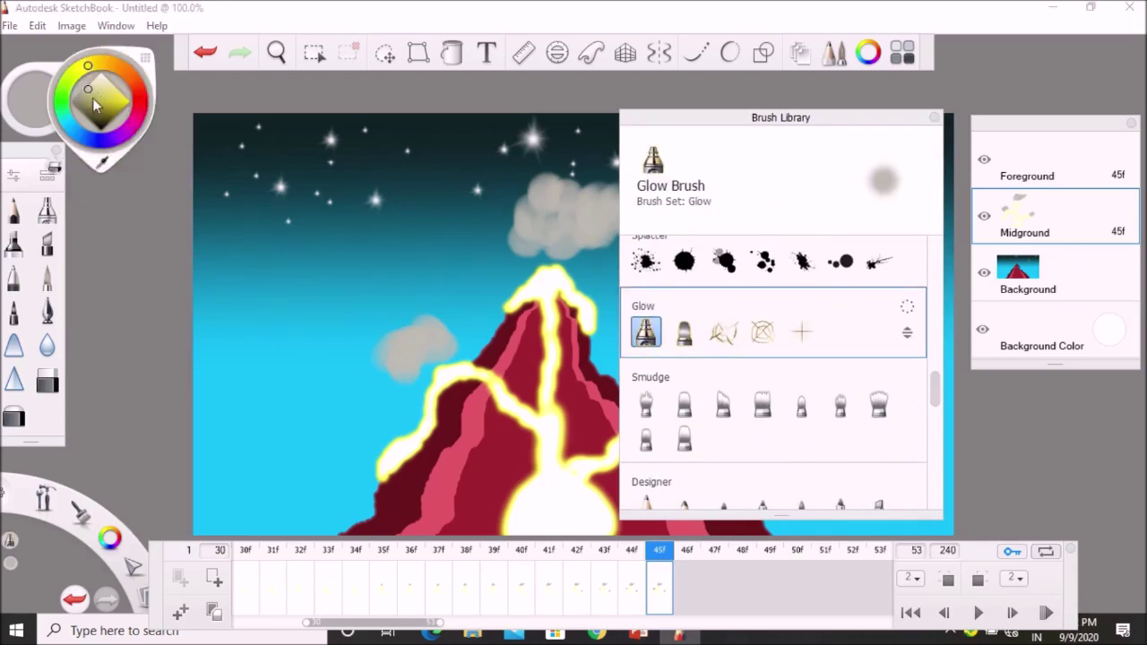
left_click(905, 63)
left_click(650, 292)
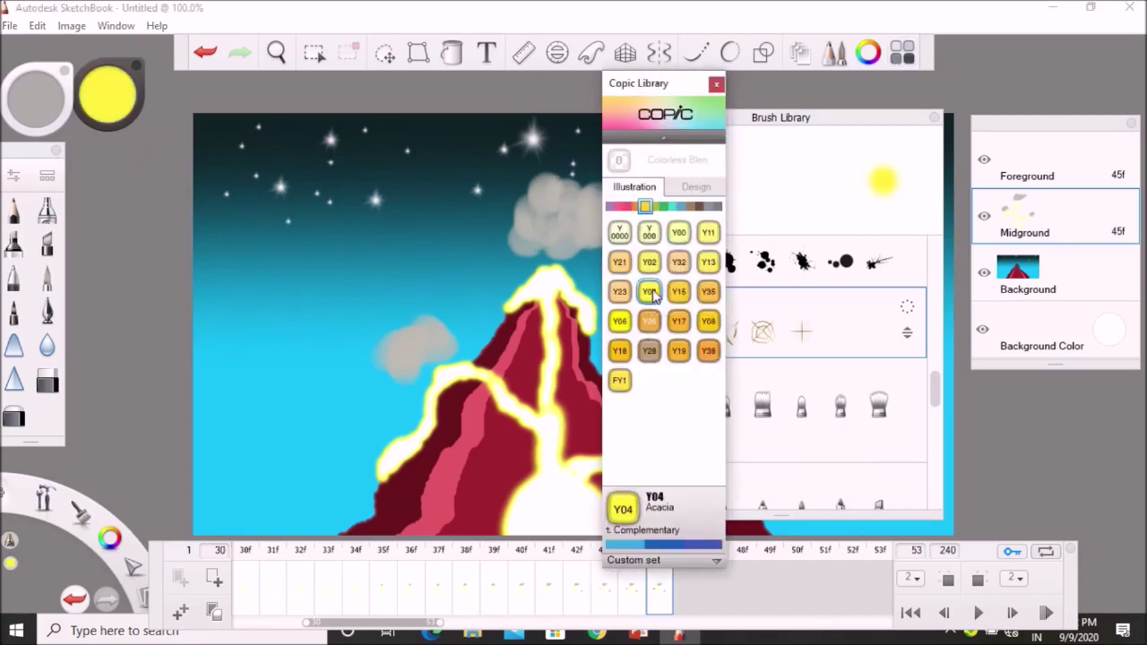
left_click(620, 322)
left_click(650, 293)
Set the Glow Brush size to 5.3 and close the brush properties and brush library.
left_click(14, 176)
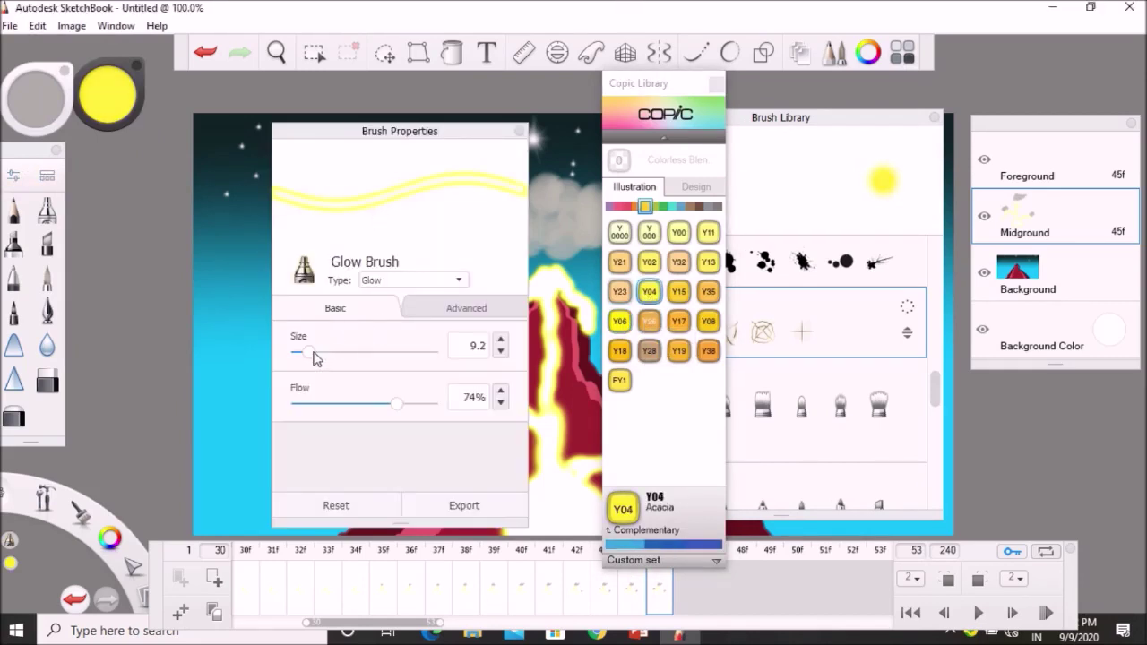
left_click_drag(313, 357, 304, 358)
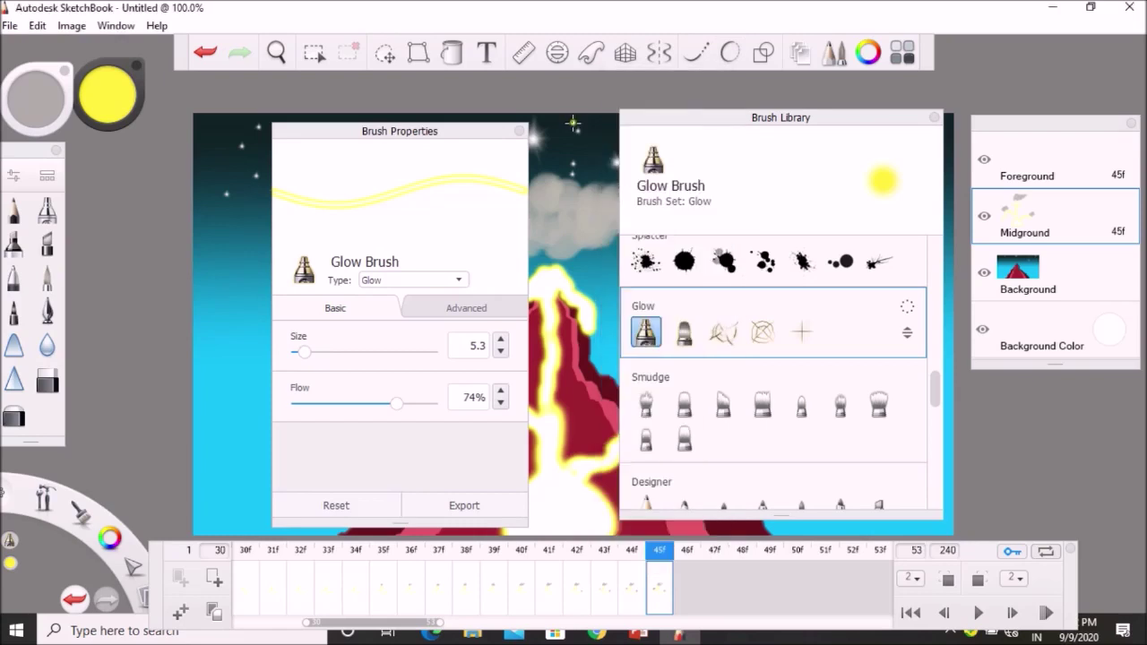
left_click(518, 132)
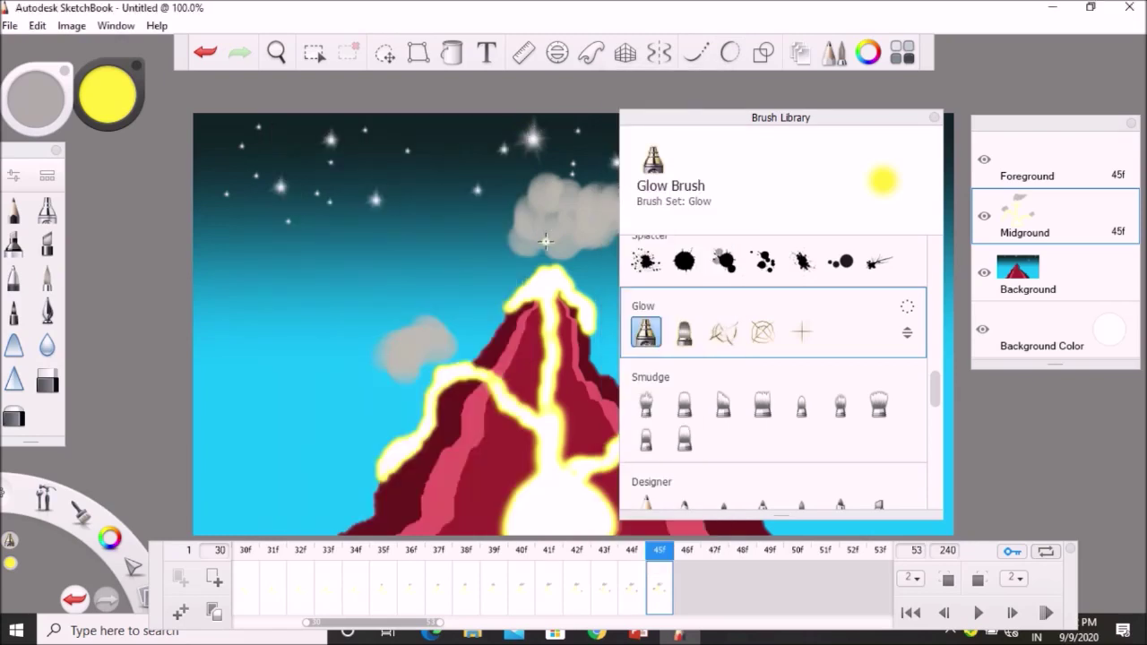
left_click(934, 117)
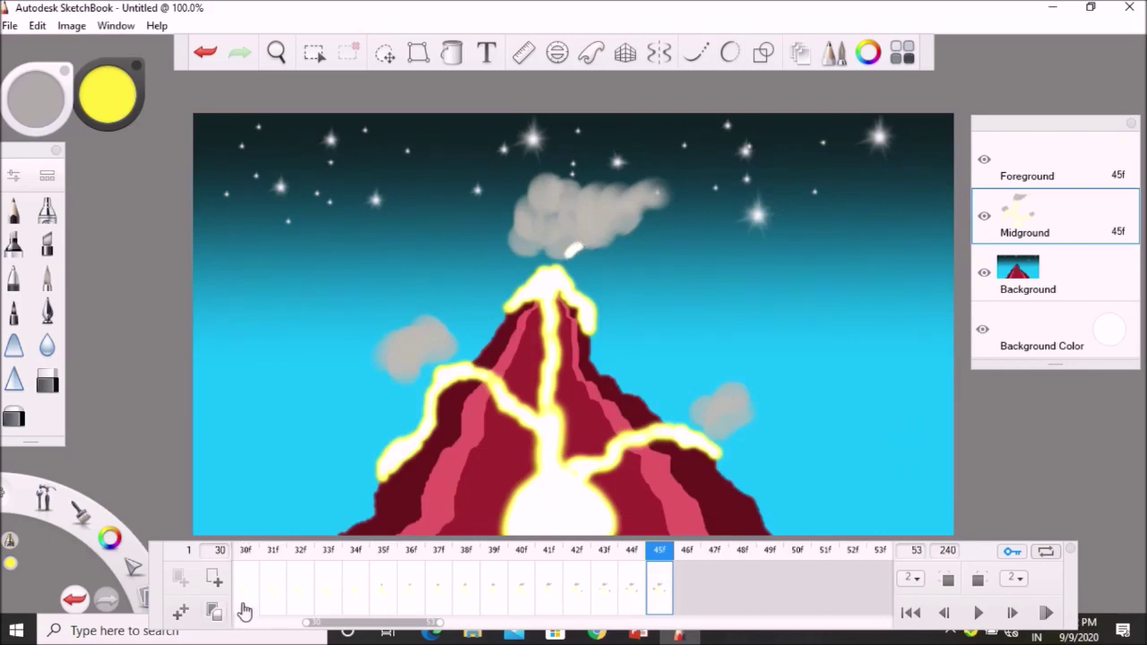
Paint short glowing lava splashes around the crater, one per frame from frame 45 to 48, and add frame 49.
left_click(182, 612)
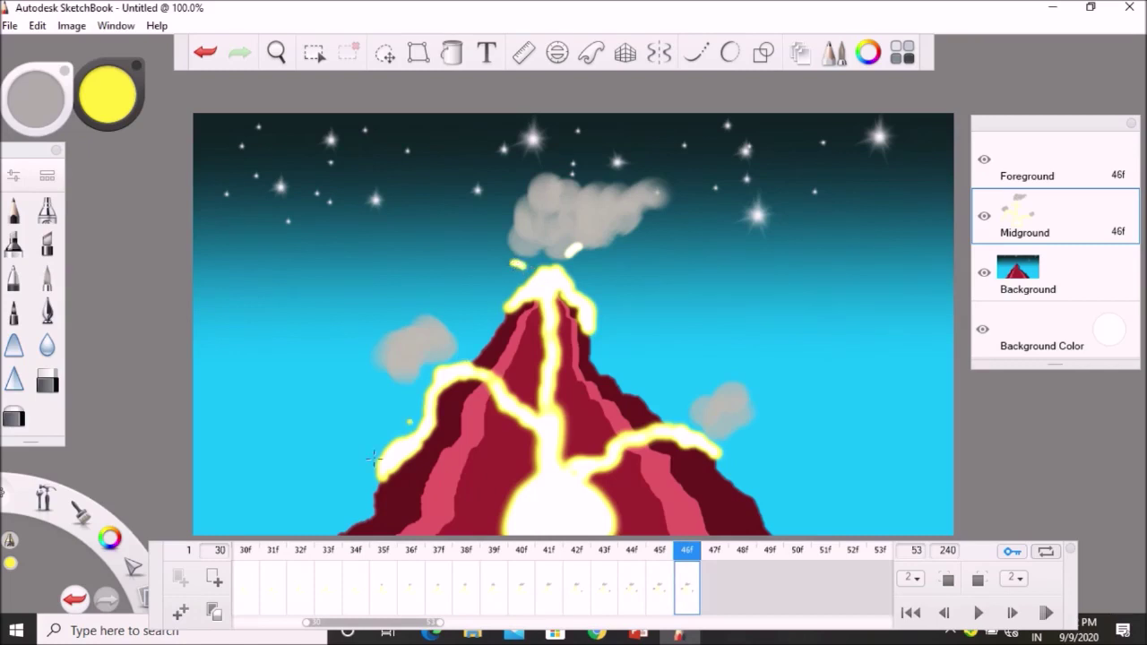
key("period")
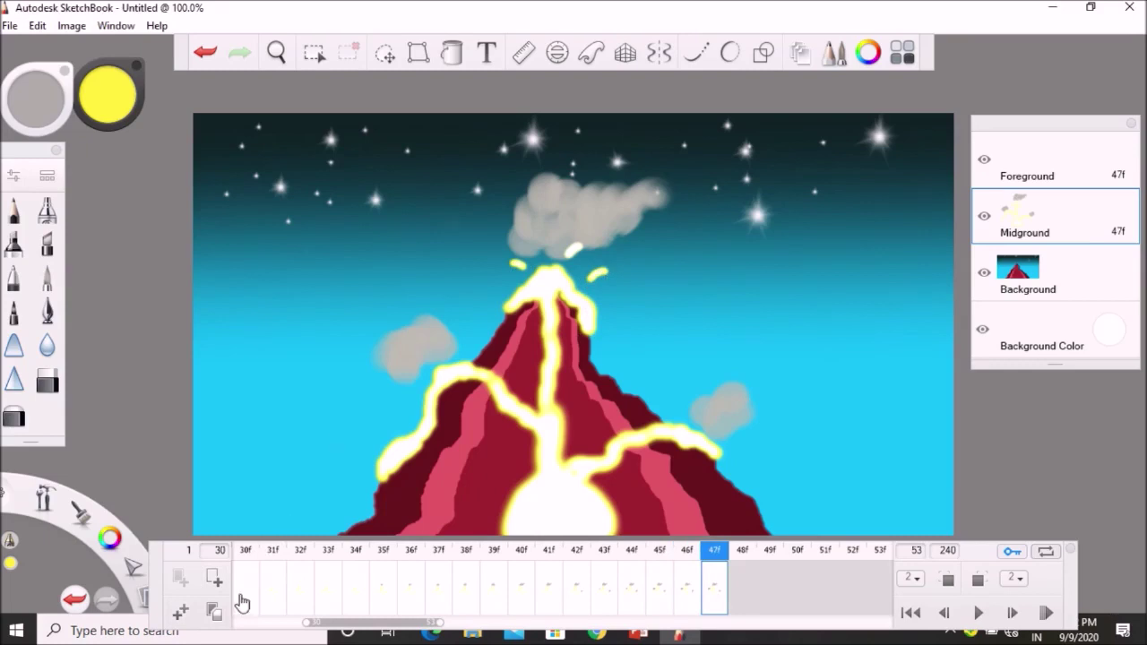
key("period")
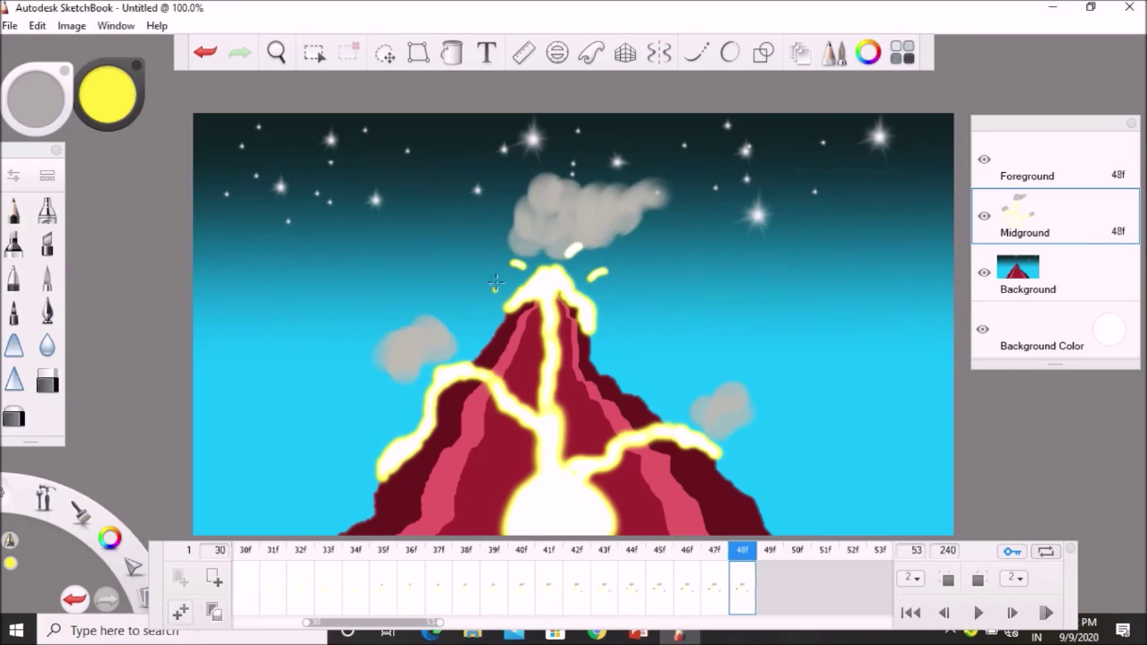
key("period")
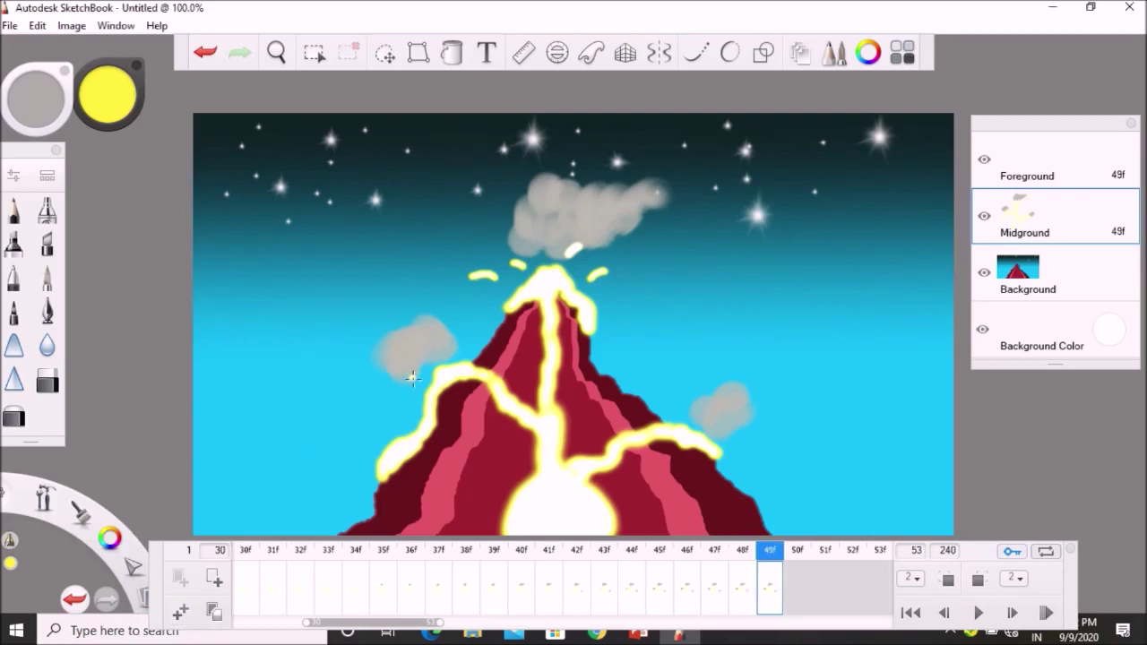
Paint short glowing lava splashes around the left smoke puff, adding frames 50 and 51.
left_click_drag(414, 373, 398, 379)
key("period")
left_click_drag(446, 342, 446, 325)
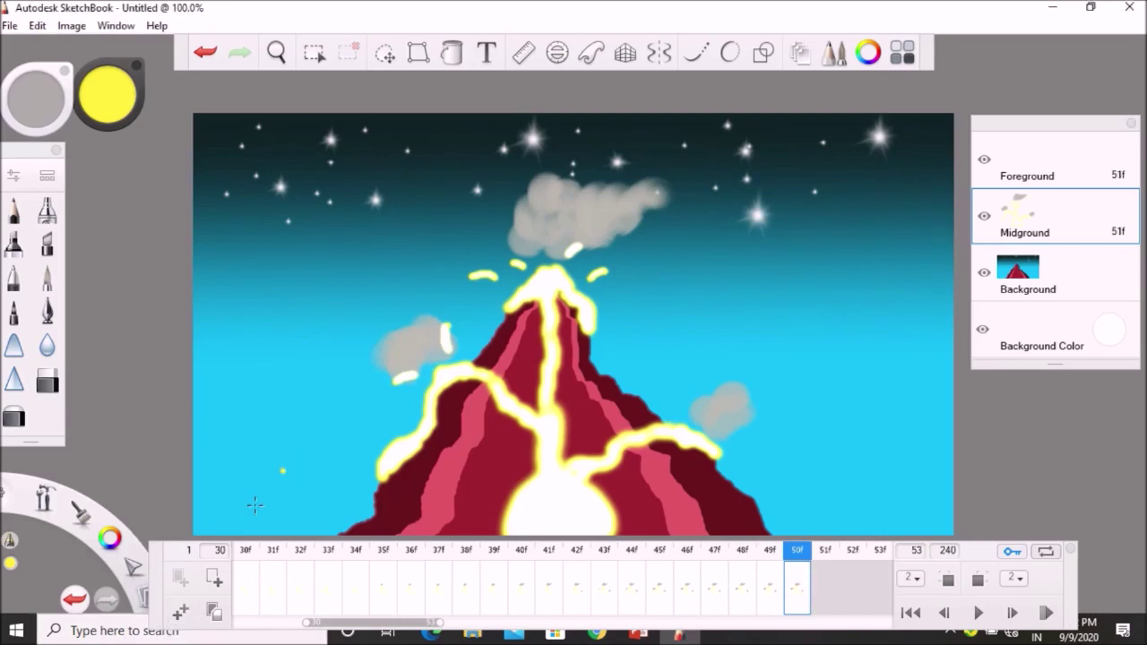
key("period")
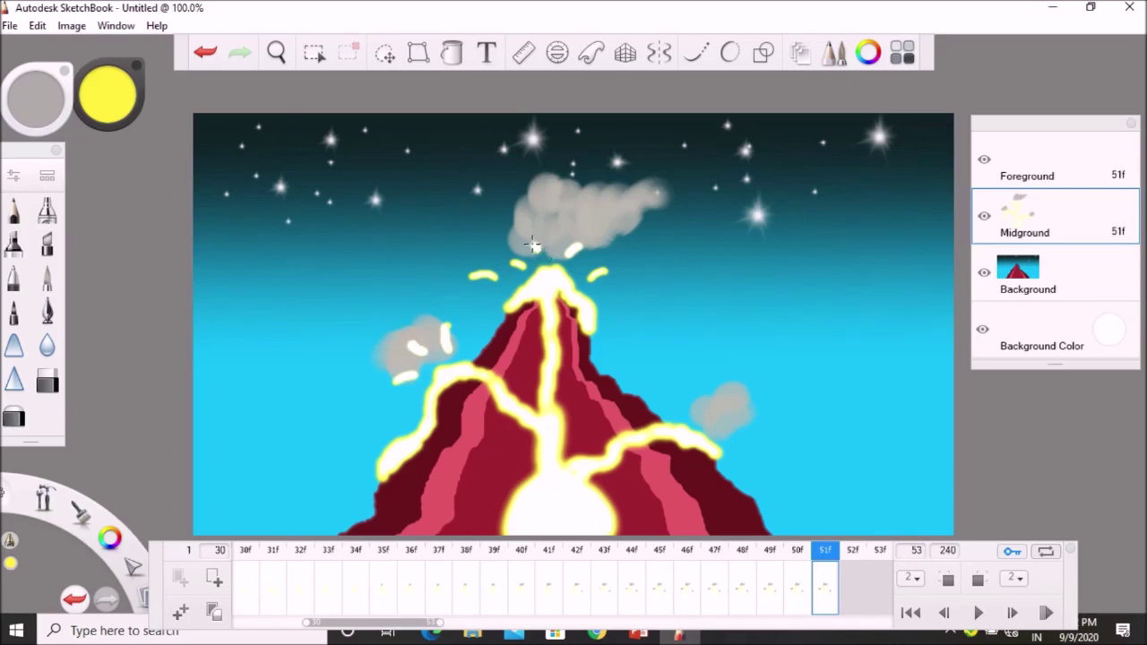
Add frames 52 to 54, painting another glowing splash right of the crater and several around the right smoke puff.
key("period")
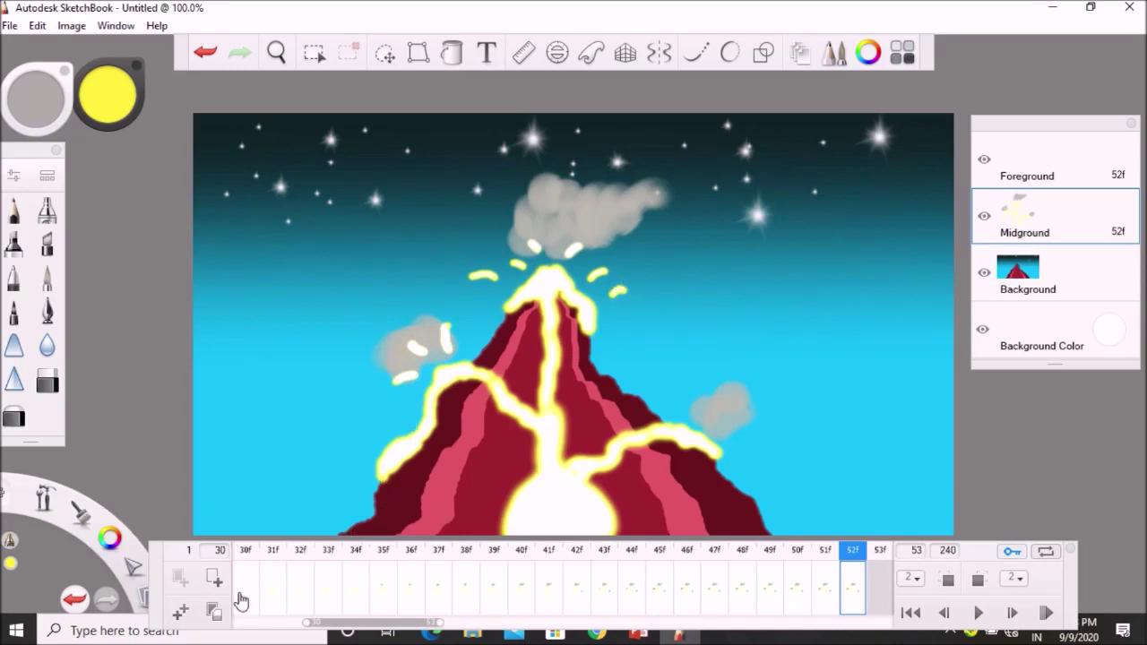
key("period")
left_click_drag(711, 419, 707, 400)
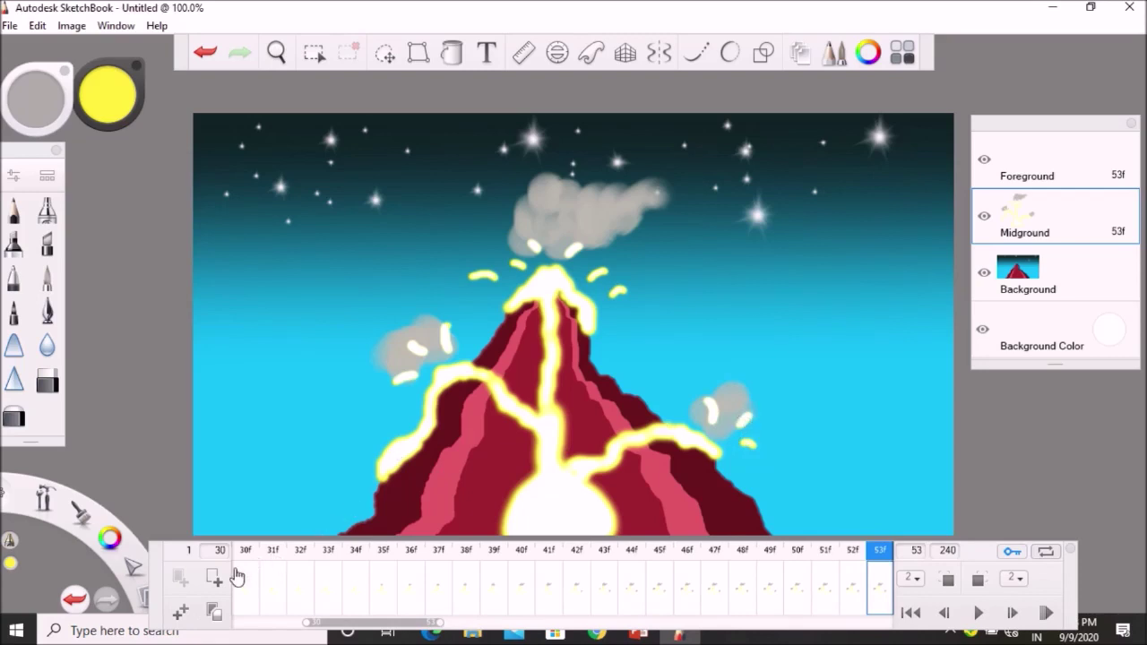
left_click(181, 611)
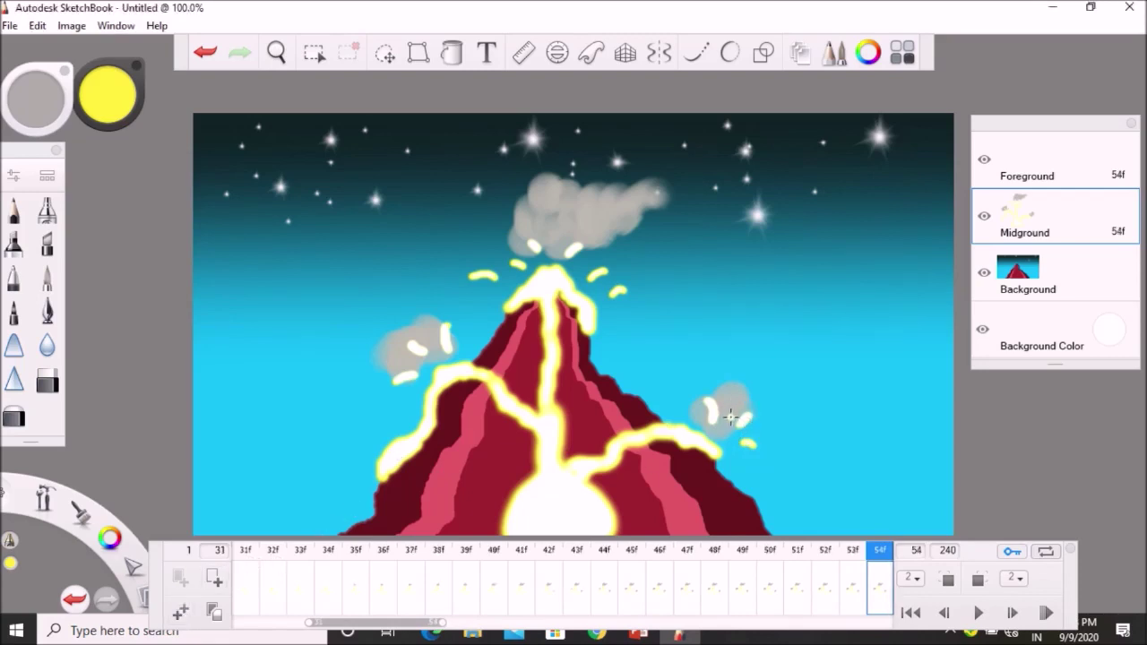
Play back the eruption animation, move to the end of the timeline, and play it again.
left_click(977, 613)
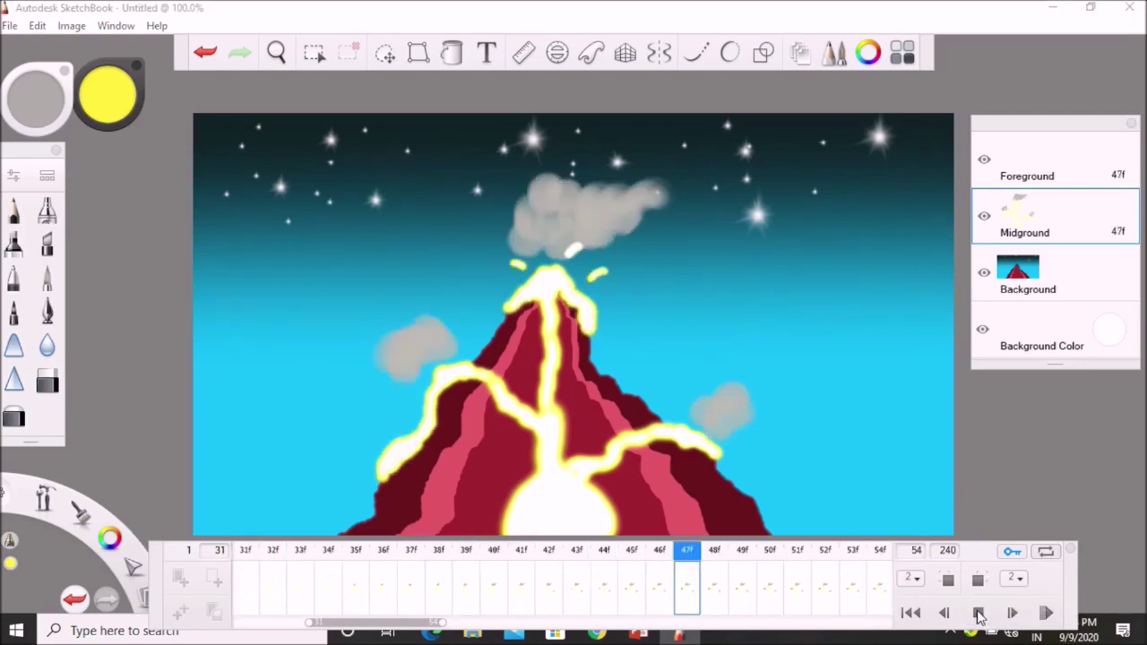
left_click(977, 613)
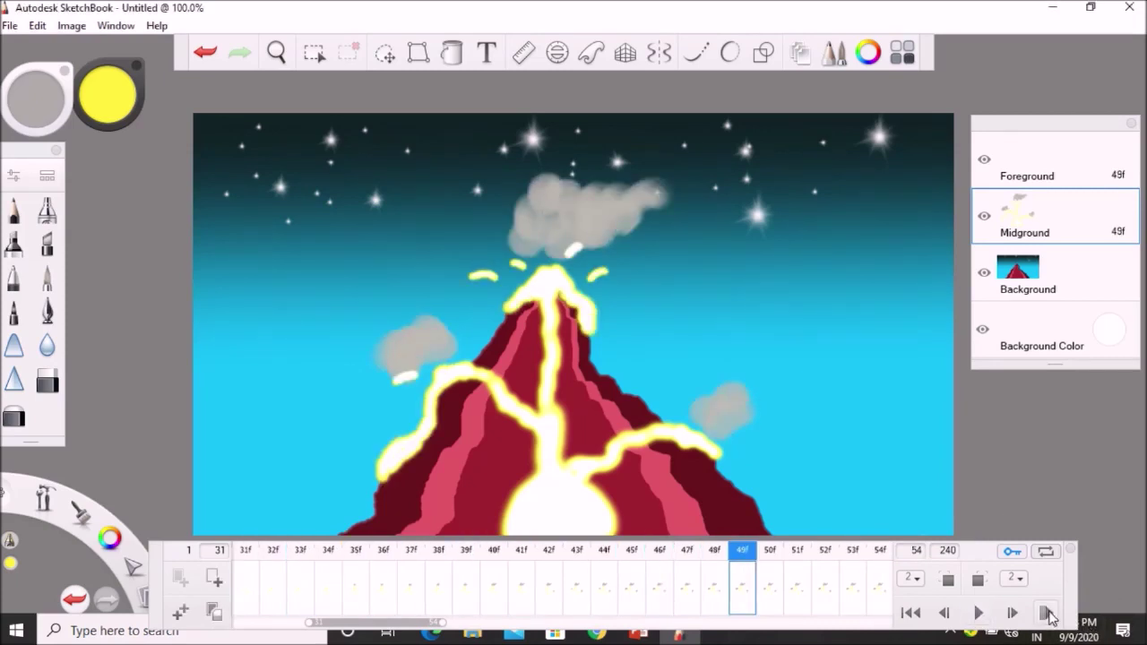
left_click(1045, 613)
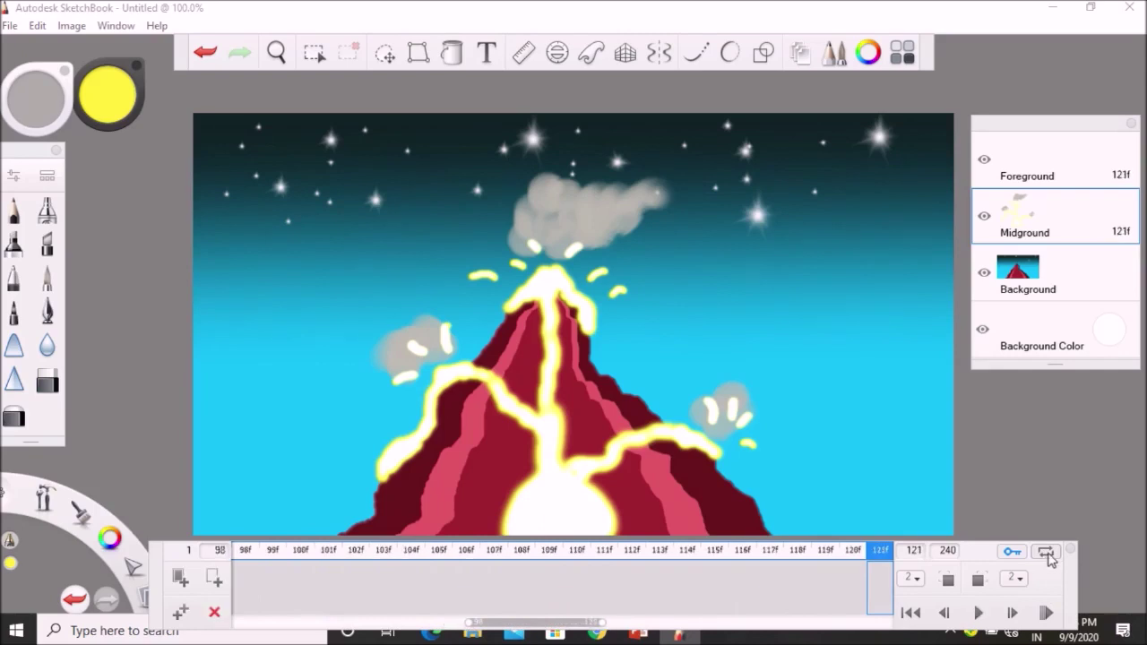
left_click(978, 613)
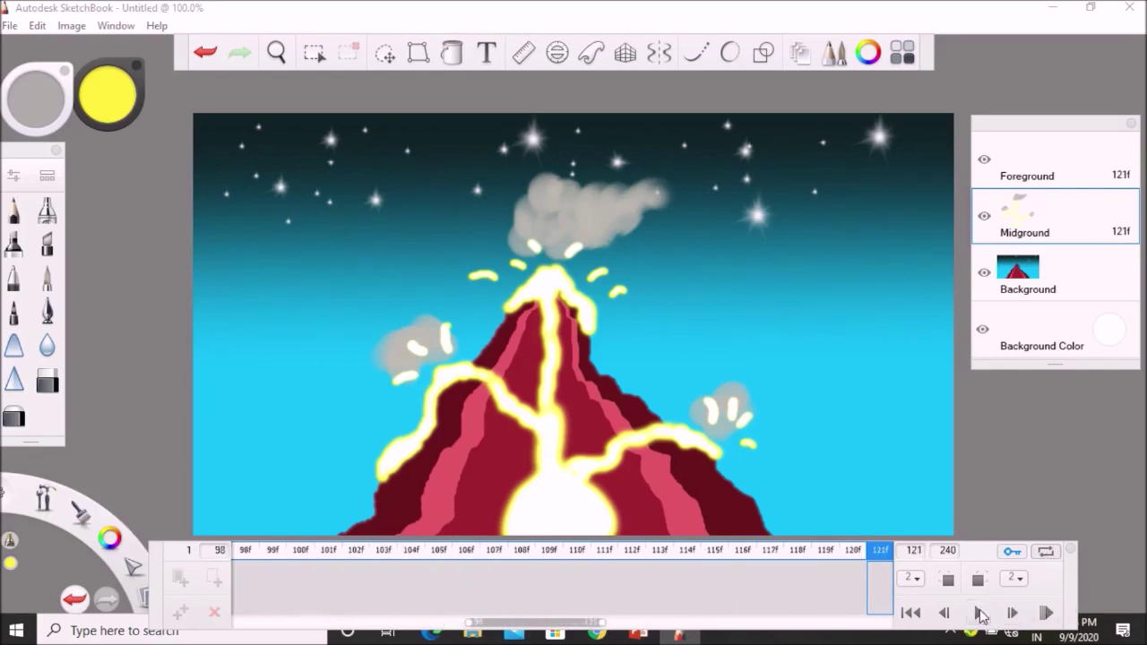
left_click(980, 615)
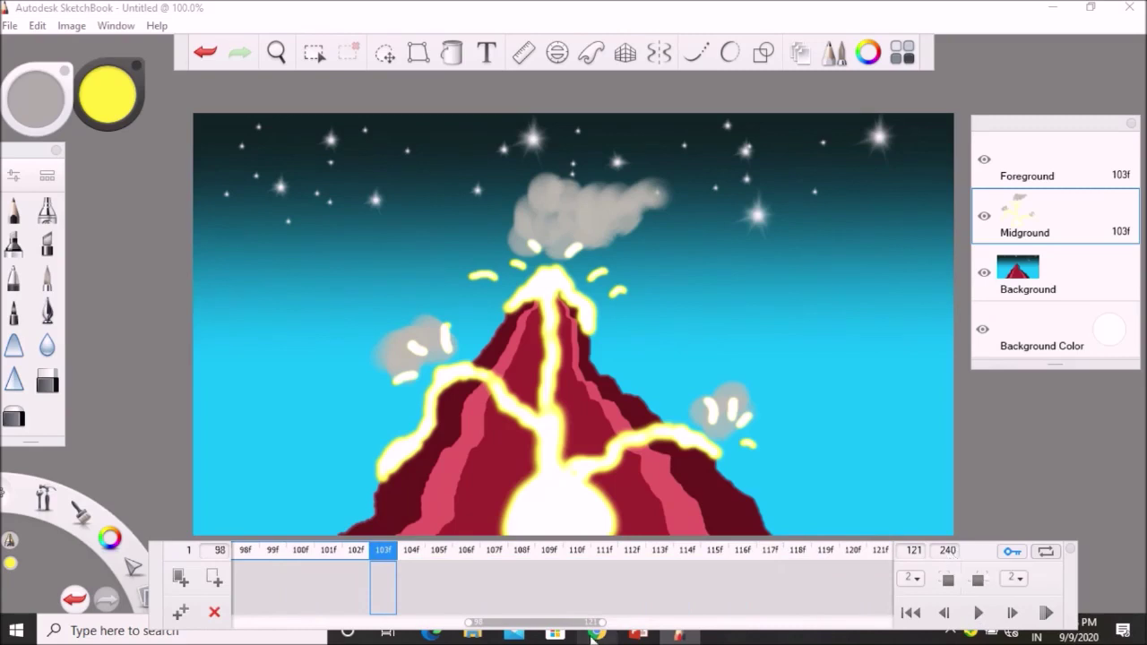
Set the FlipBook's total frame count to 54.
left_click_drag(517, 622, 436, 620)
scroll(436, 620, "down", 10)
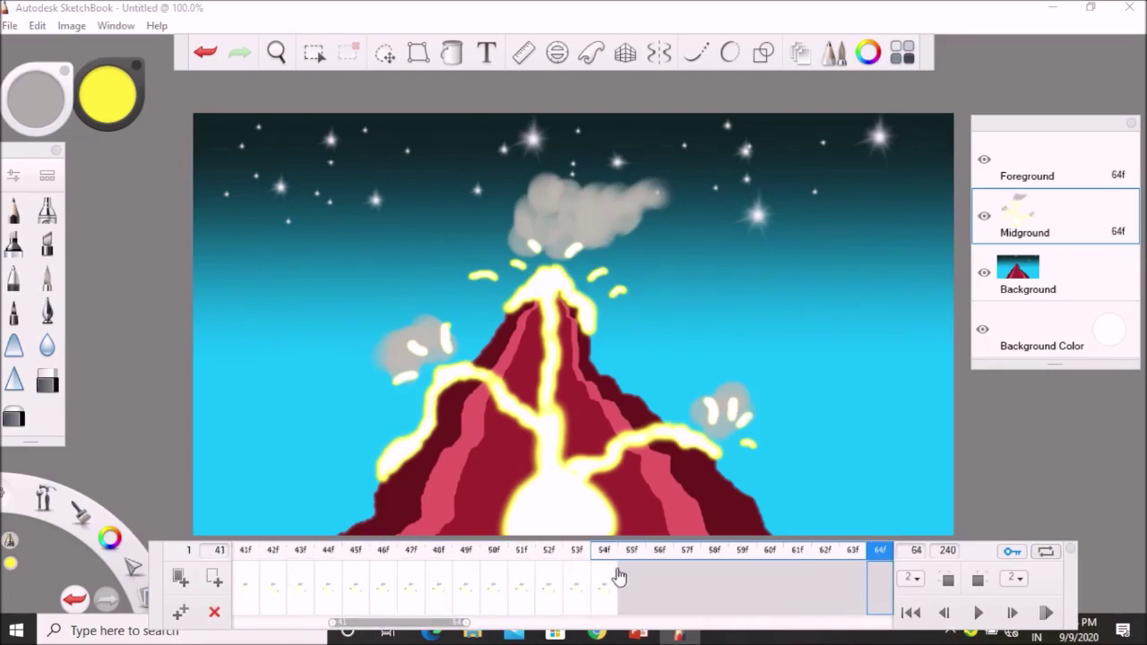
left_click(951, 553)
left_click(945, 553)
type("5")
key("Return")
Go back to frame 1, play the eruption animation, and stop the playback near the end.
double_click(922, 552)
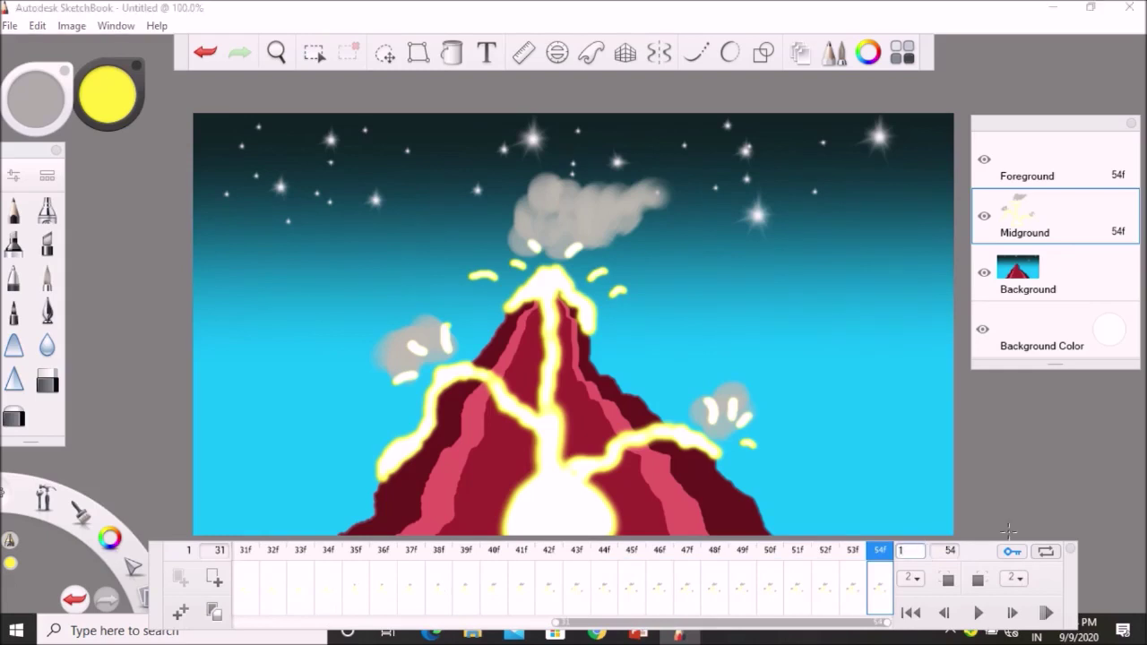
type("1")
key("Return")
key("space")
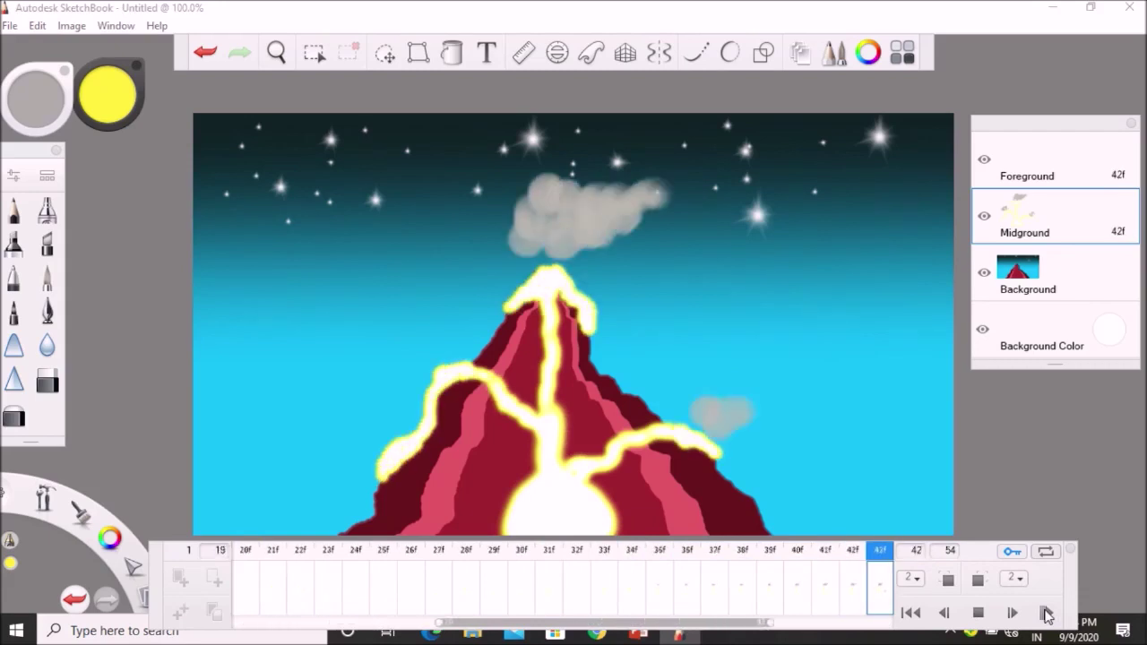
left_click(979, 613)
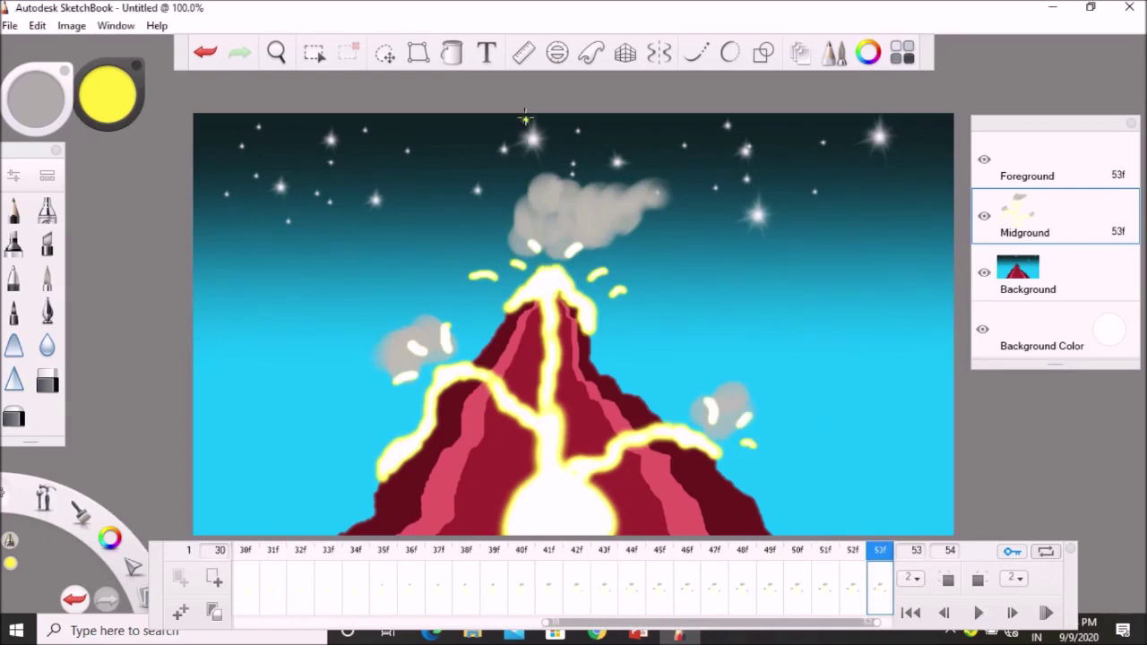
Start a text object in the Midground at frame 53 reading "FLOW OF LAWA".
left_click(487, 54)
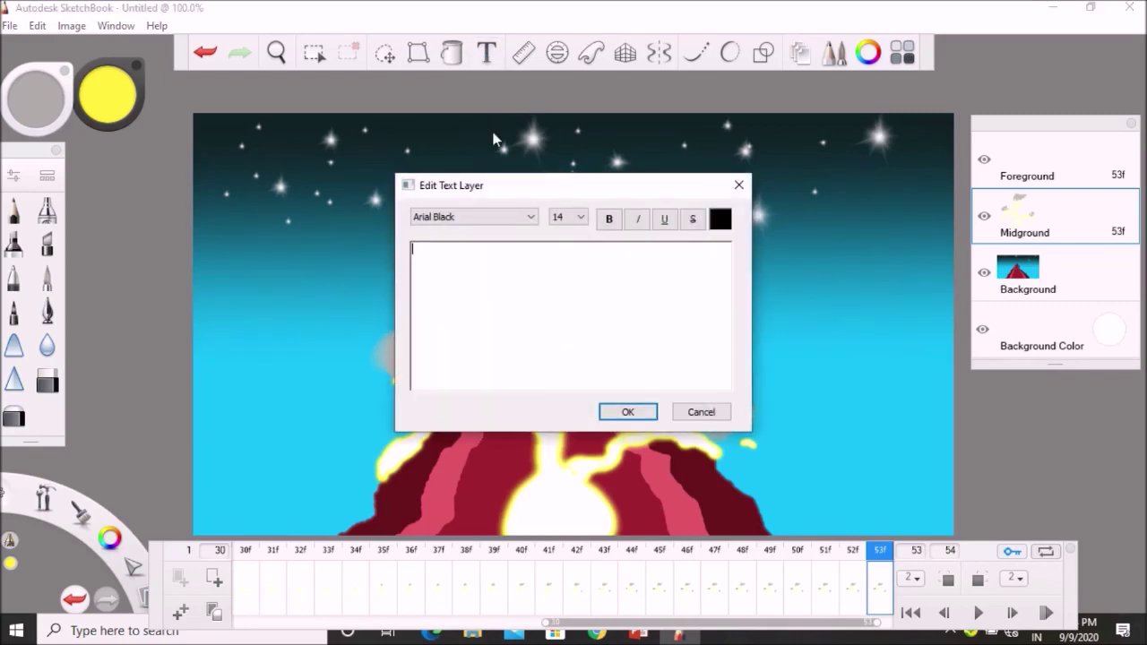
left_click_drag(515, 196, 655, 211)
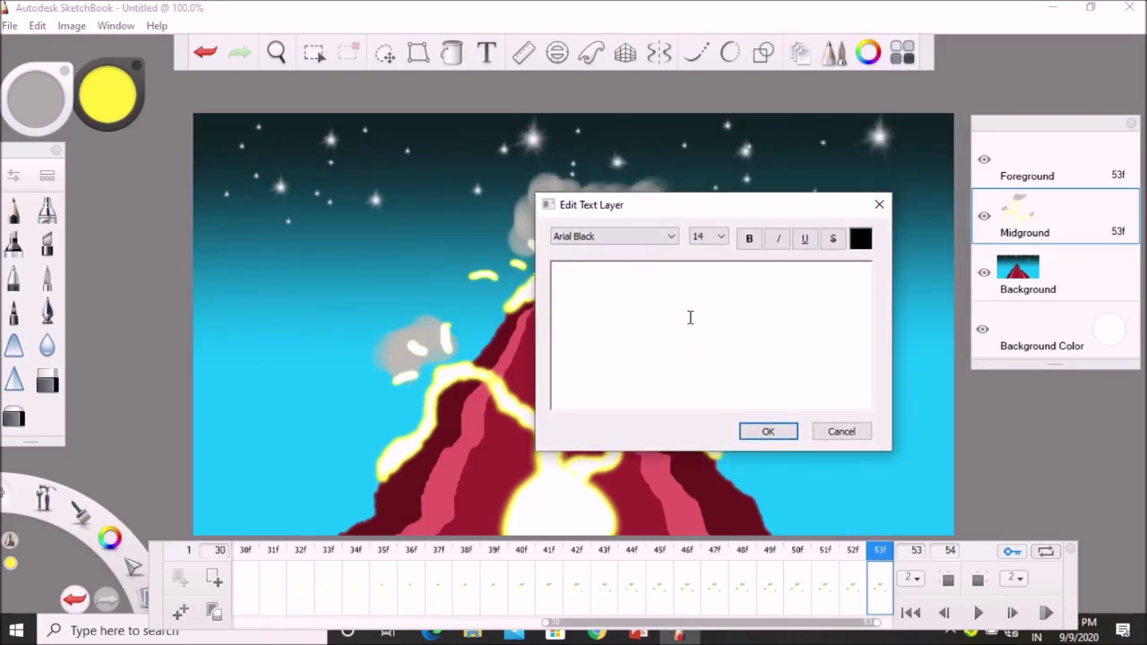
left_click_drag(702, 210, 806, 269)
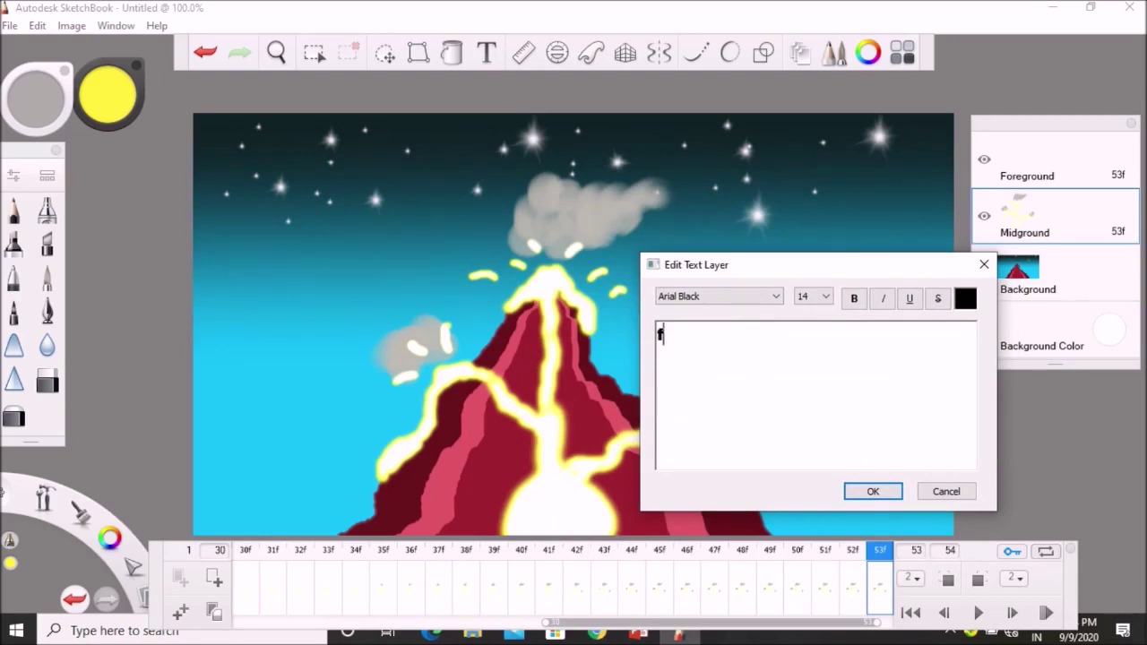
type("OW OF ")
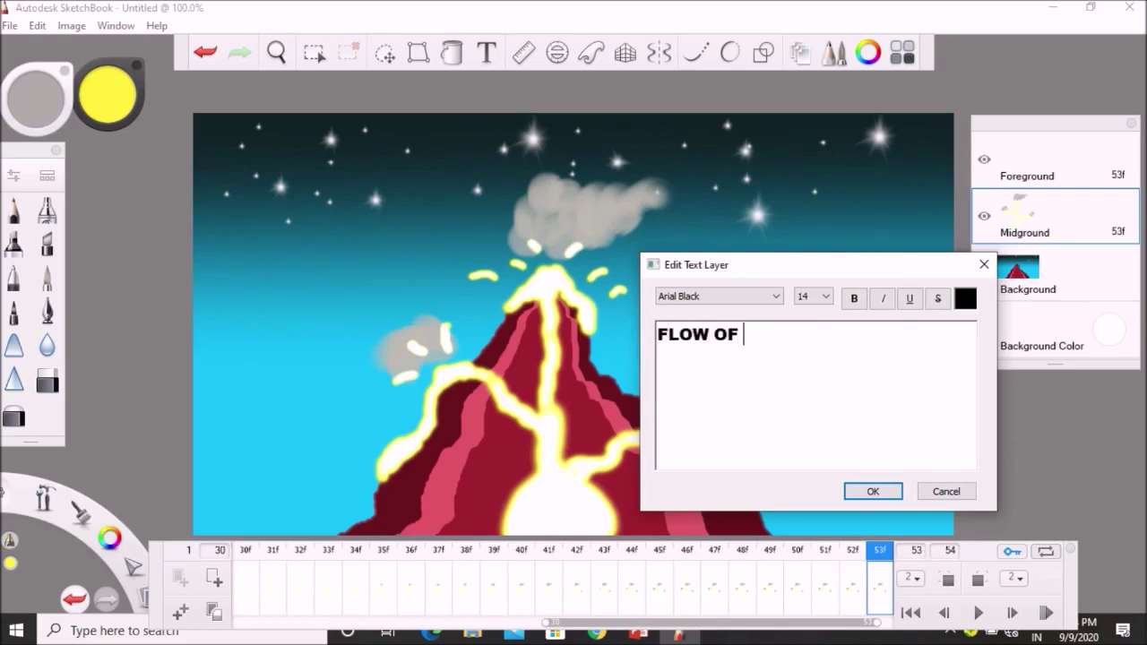
type("LAWA")
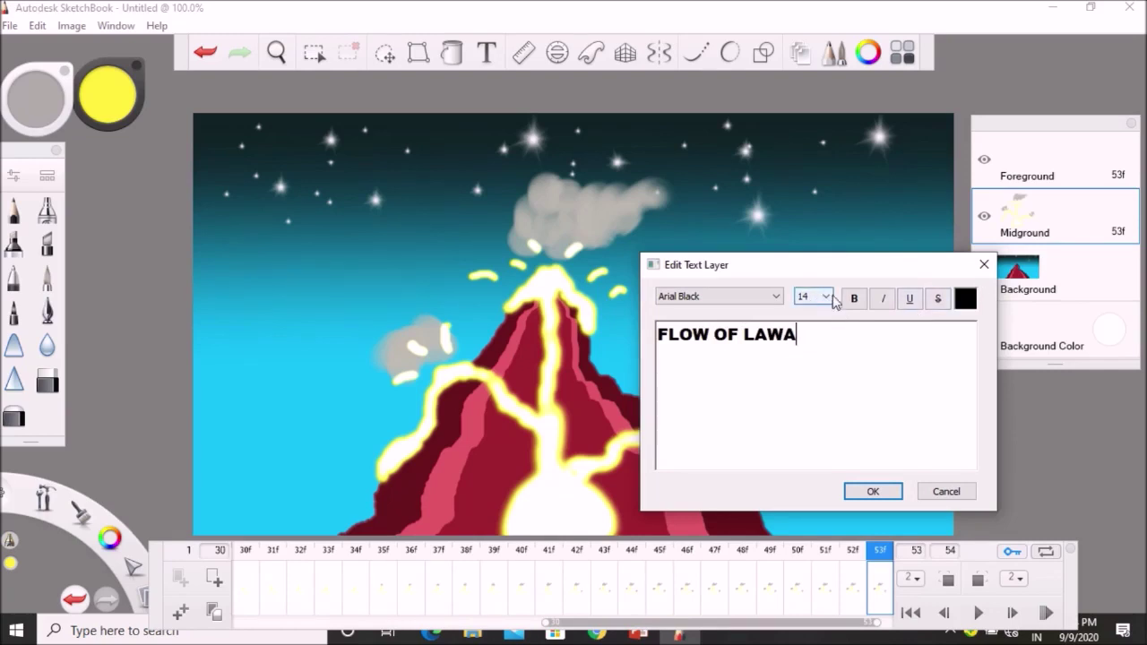
Set the whole caption to font size 18 and color it yellow.
left_click_drag(800, 335, 655, 335)
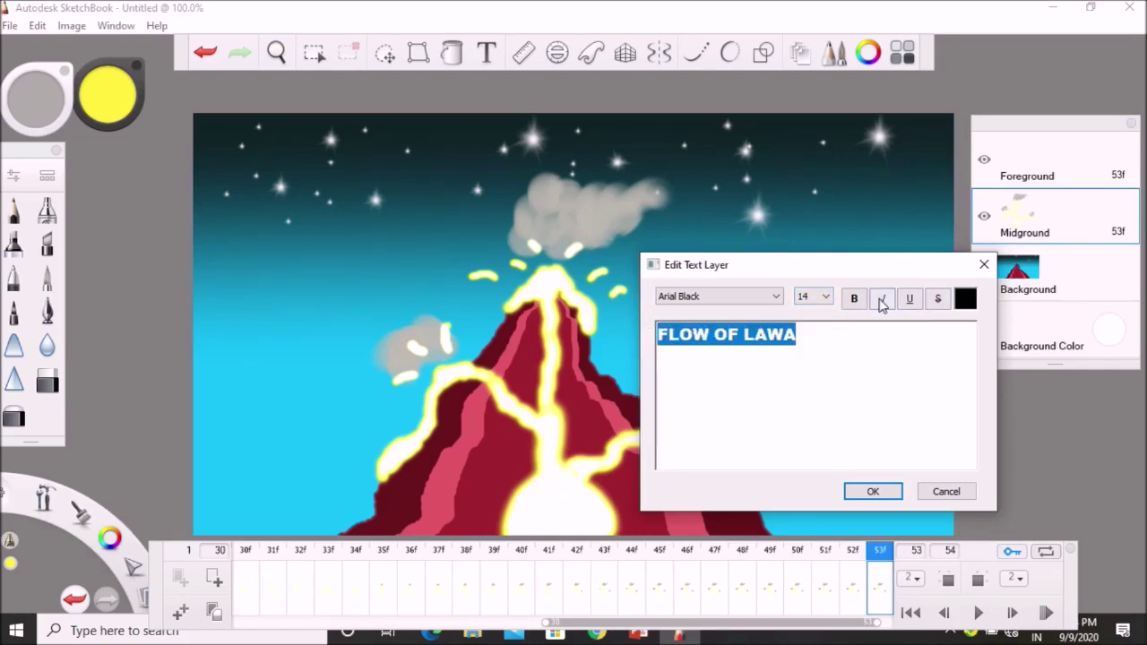
left_click(828, 302)
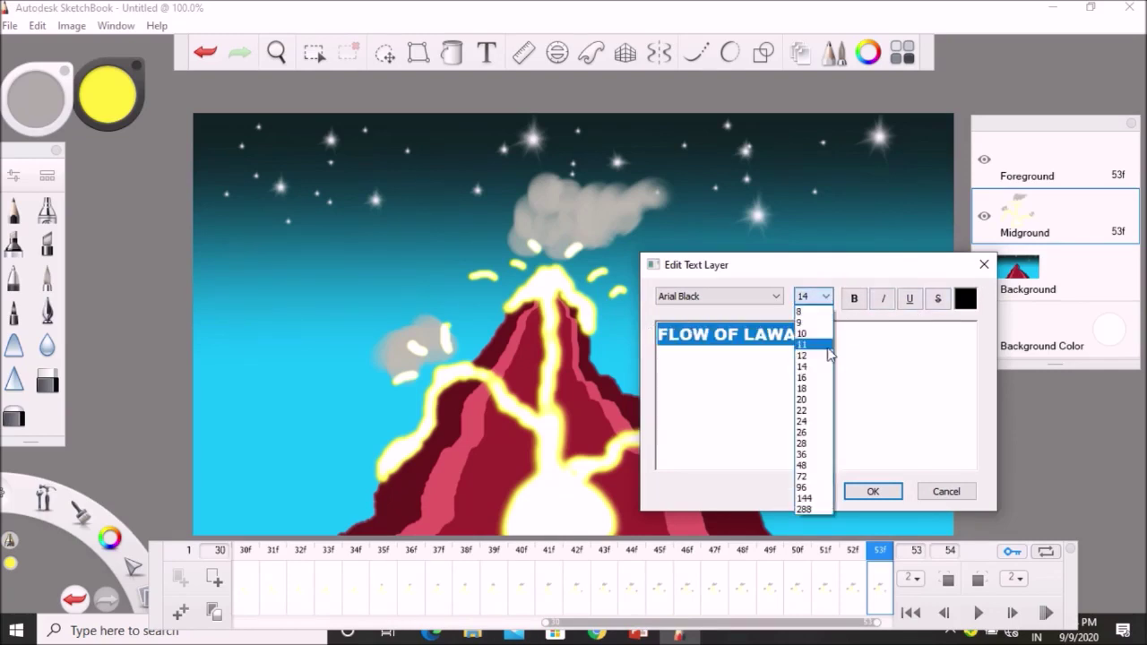
left_click(804, 391)
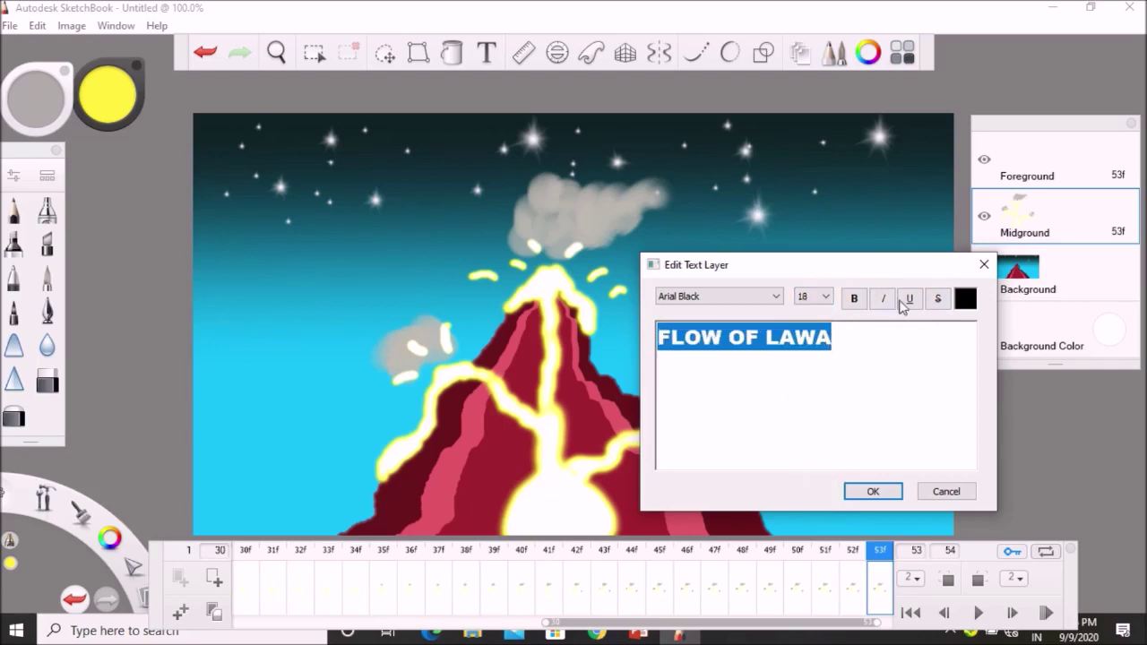
left_click(965, 298)
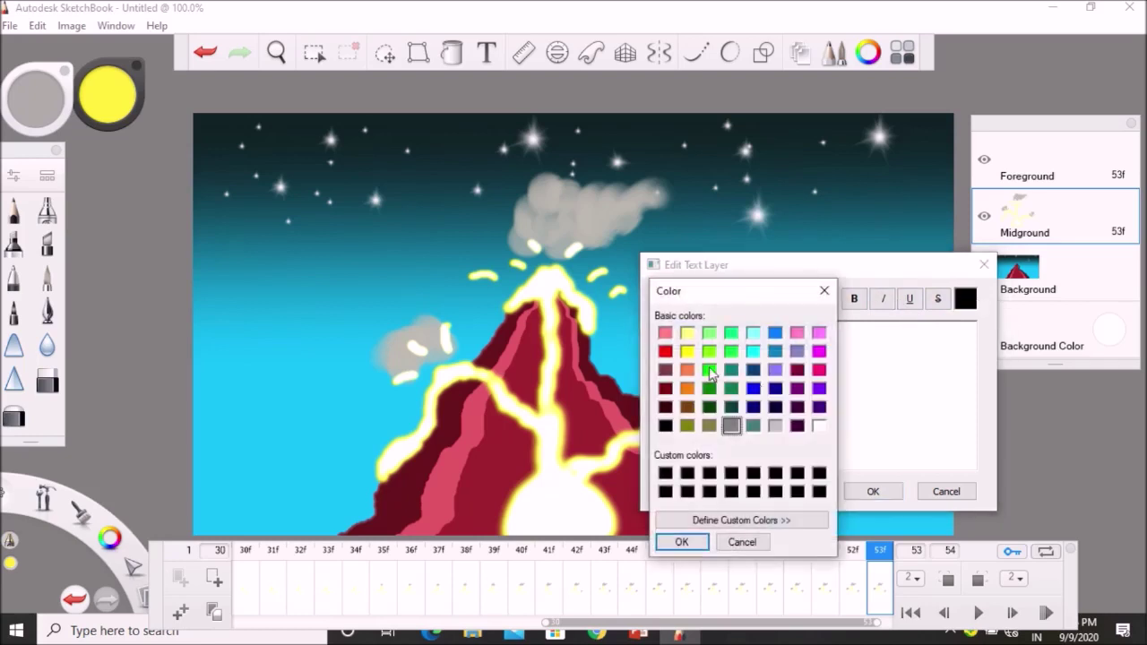
left_click(688, 353)
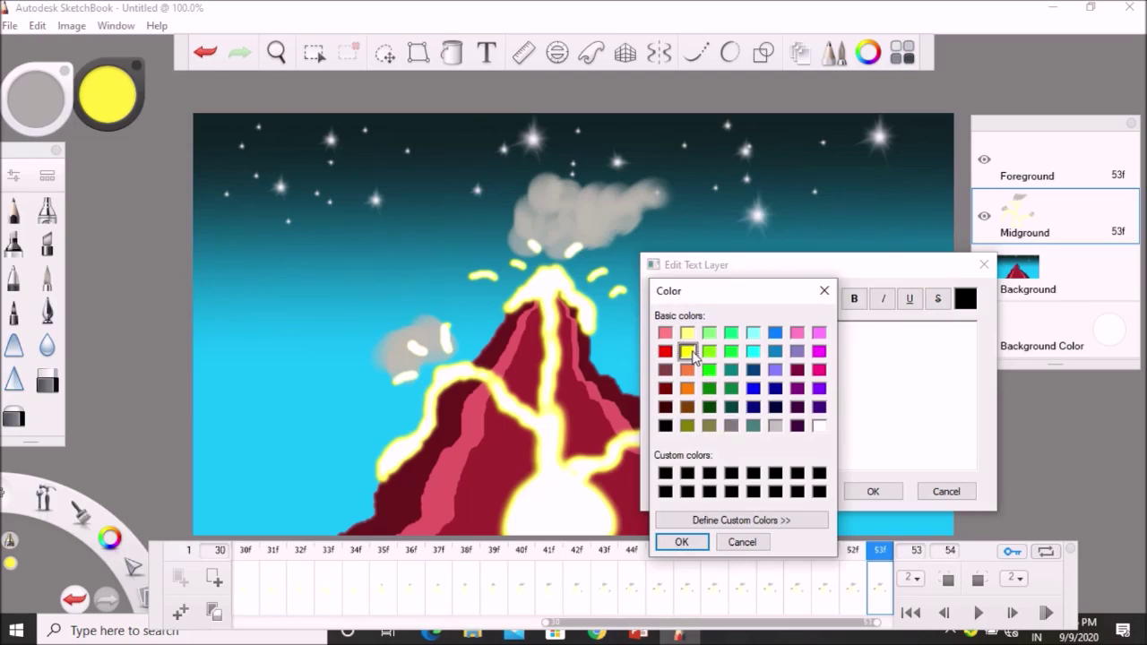
left_click(681, 542)
left_click(812, 374)
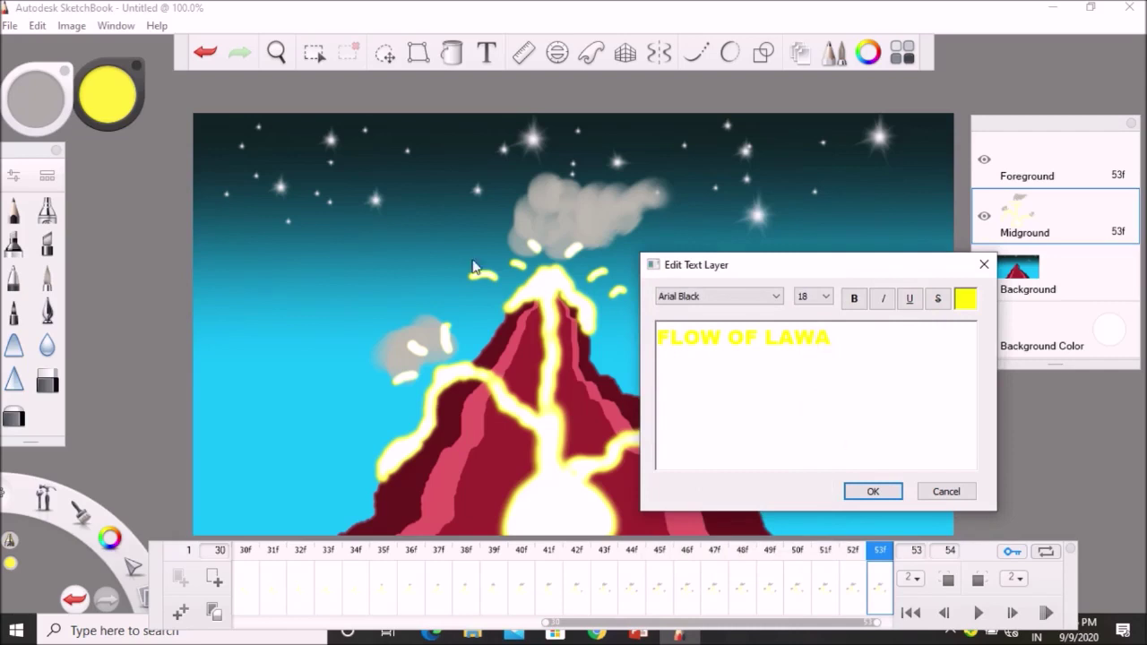
key("Left")
Format the whole caption in size 14 and white, and place it on the canvas.
left_click_drag(833, 336, 659, 337)
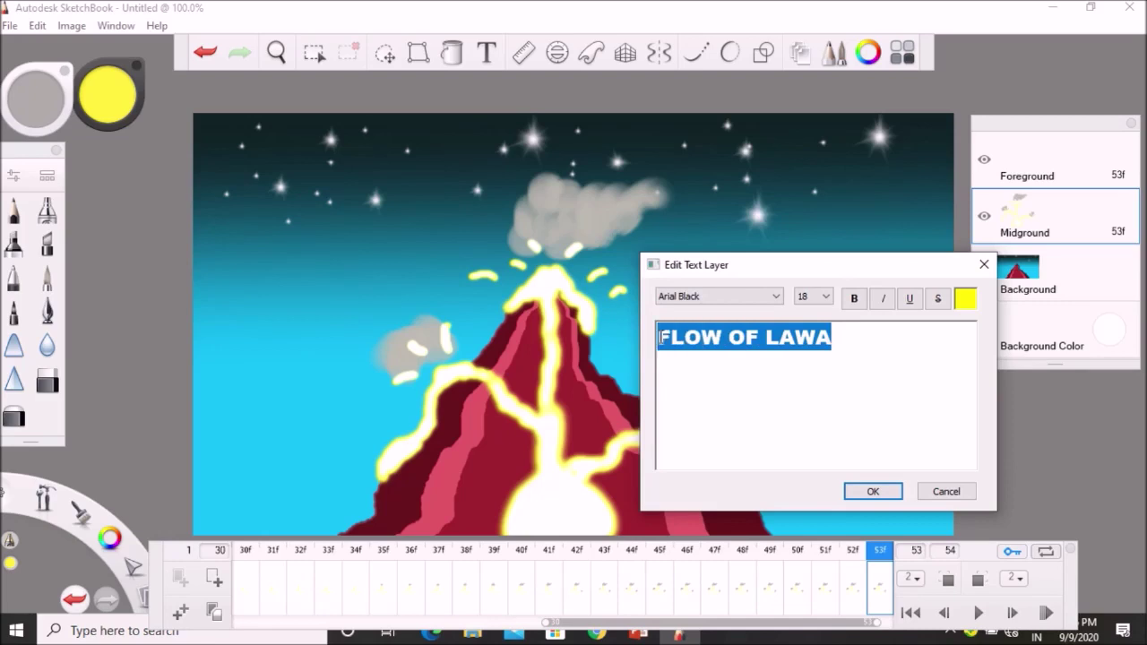
left_click(814, 297)
left_click(806, 367)
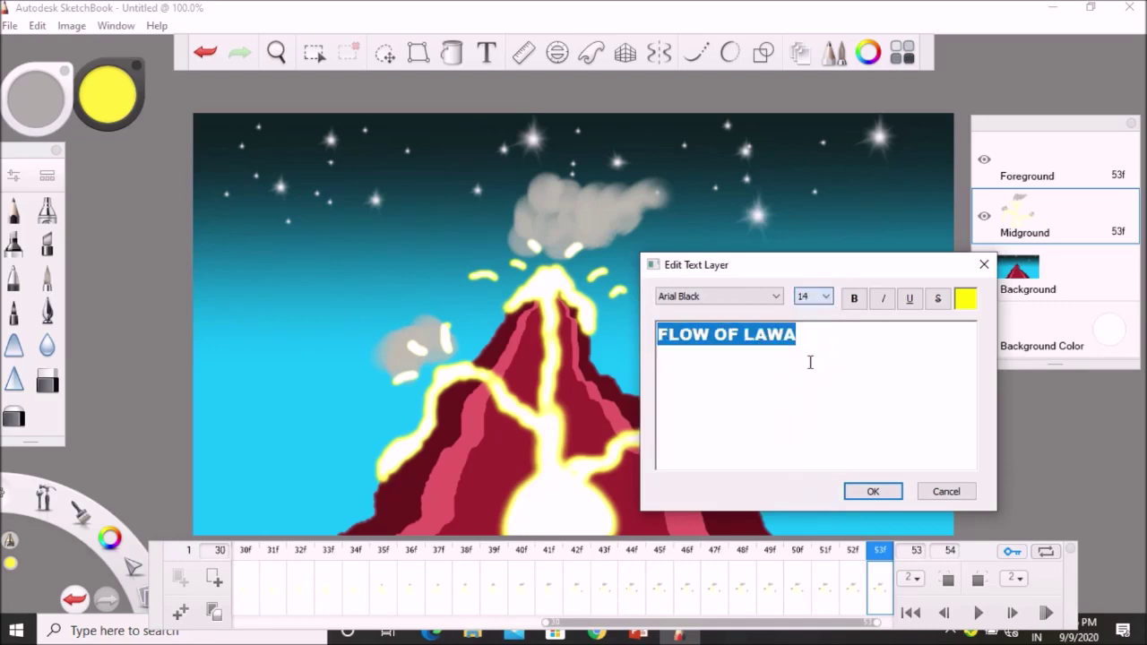
left_click(971, 302)
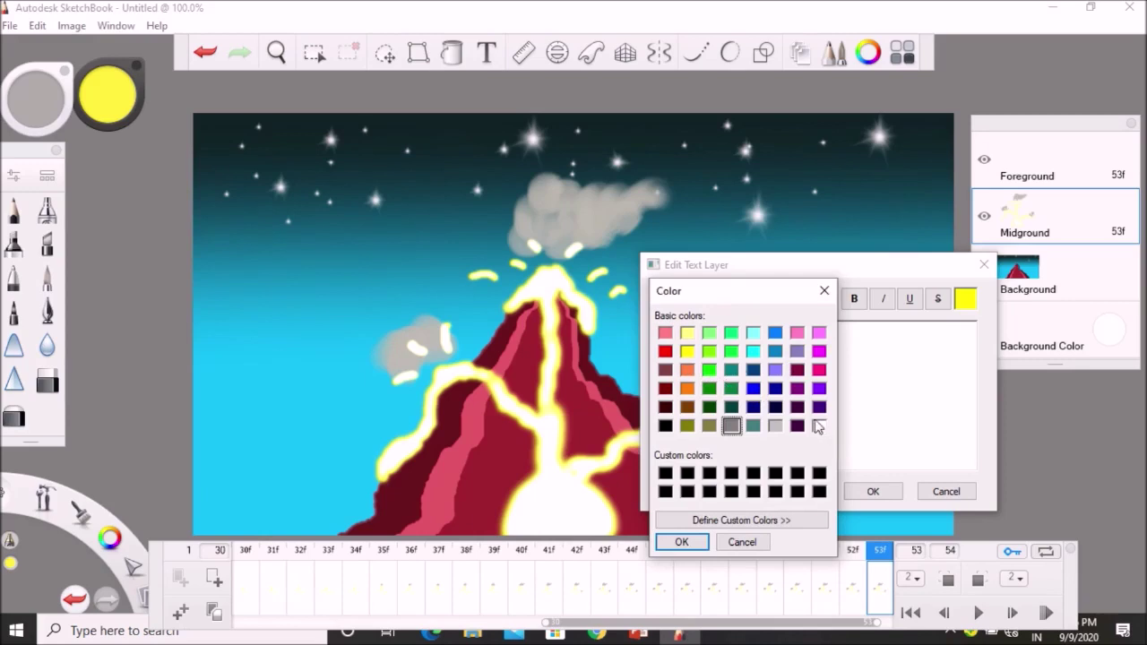
left_click(819, 427)
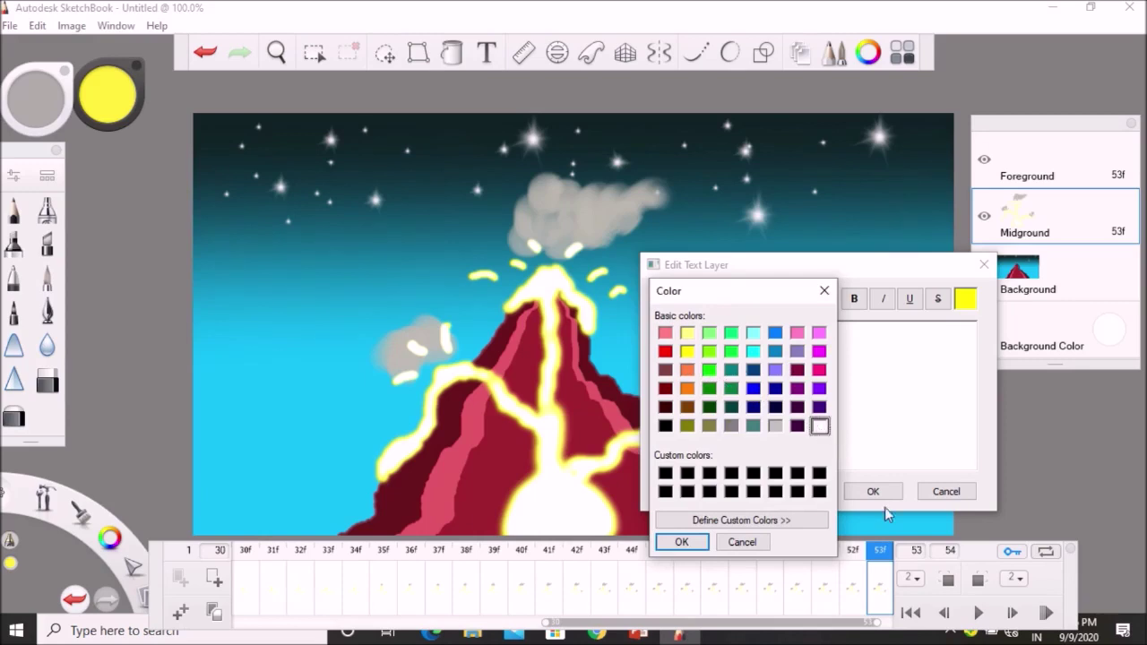
left_click(885, 494)
left_click(682, 541)
left_click(873, 491)
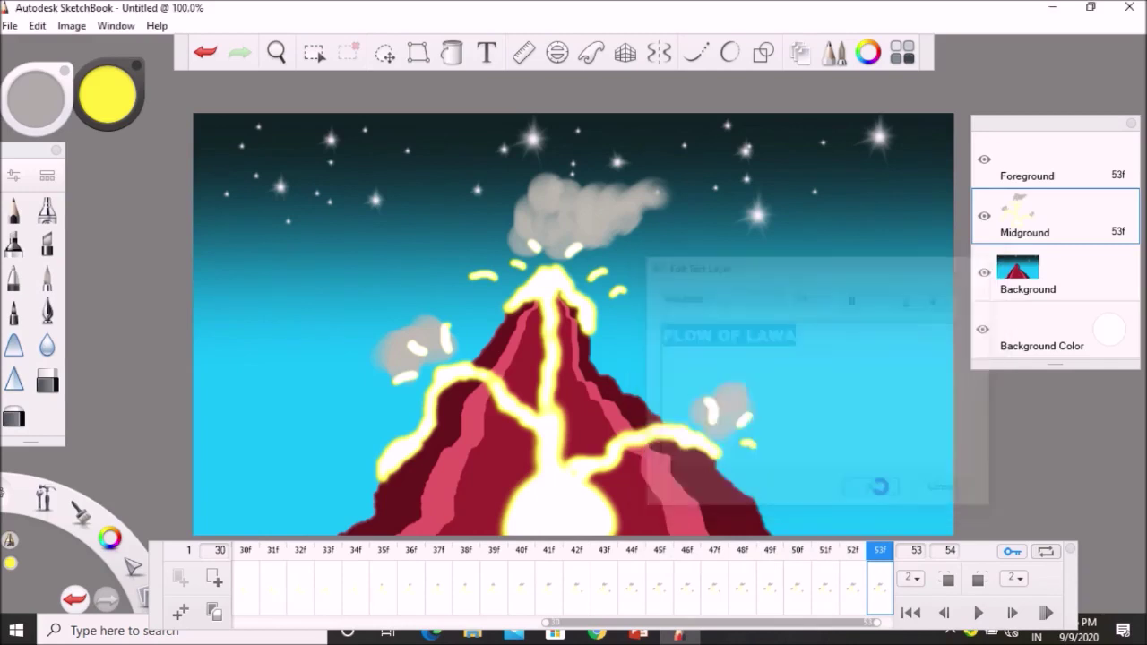
Move the caption to the sky beside the volcano's right slope, just below the right lava stream.
left_click_drag(617, 327, 844, 465)
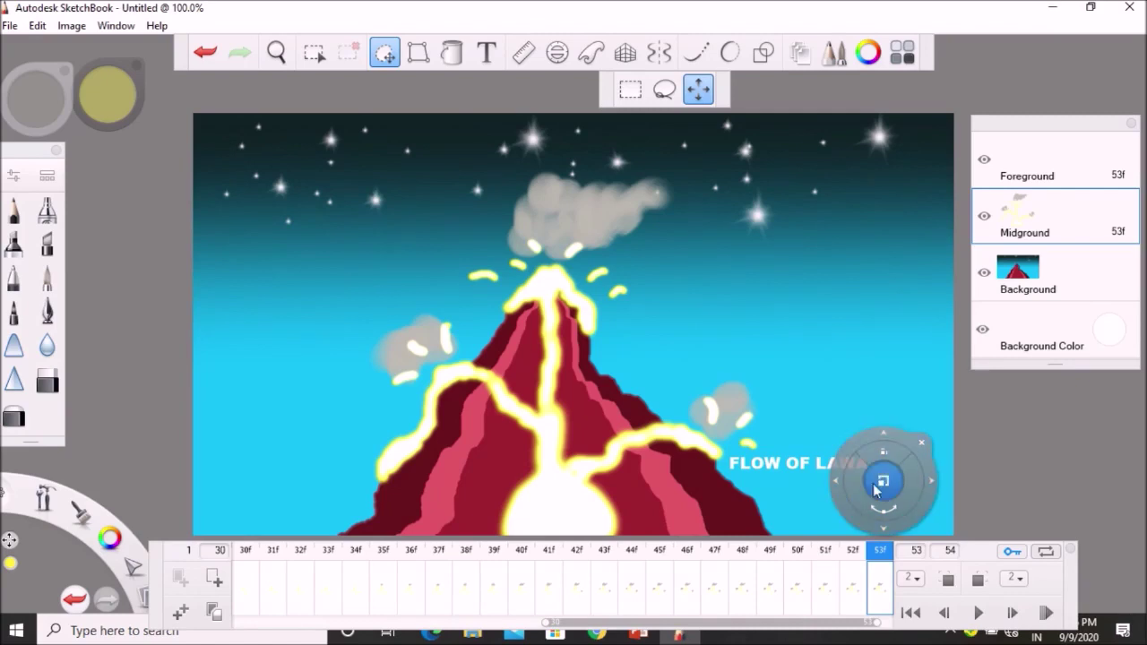
mouse_move(886, 476)
left_mouse_down()
mouse_move(912, 399)
mouse_move(905, 484)
left_mouse_up()
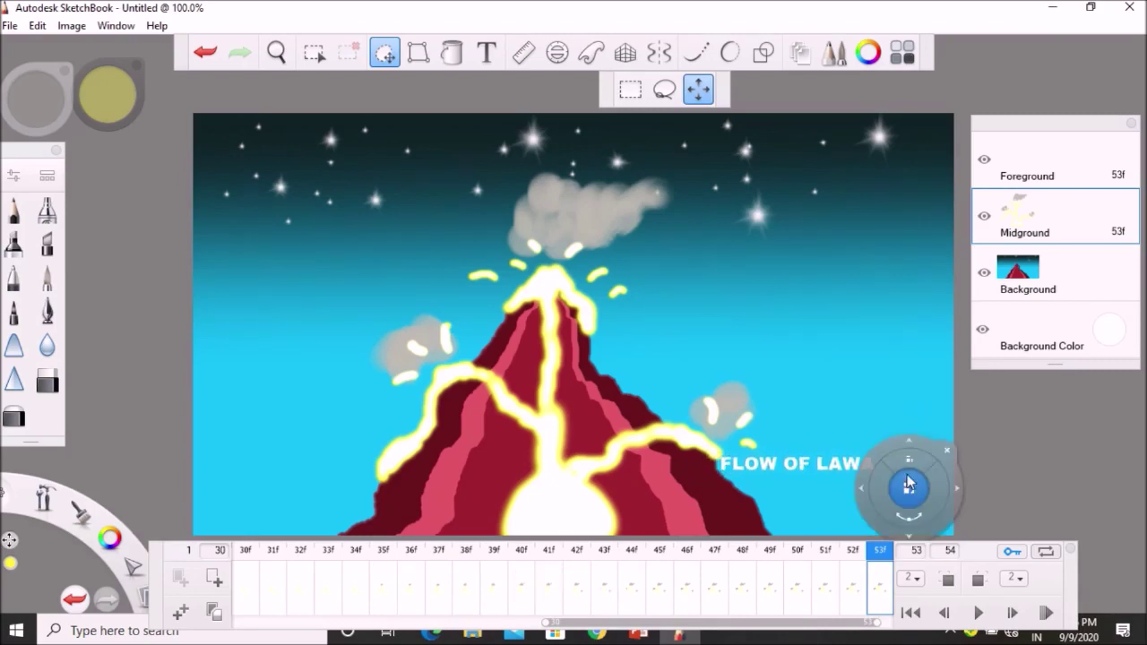
left_click_drag(897, 517, 301, 513)
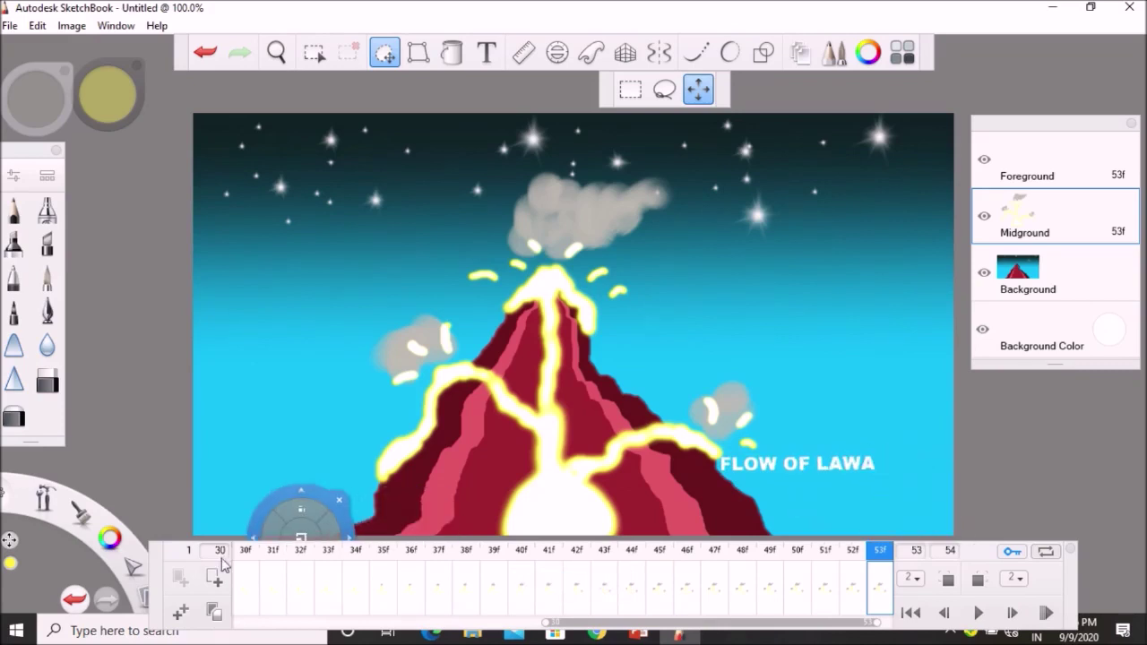
Add four frames carrying the caption, up to frame 57, and set the total frame count to 57.
left_click(181, 615)
left_click(180, 614)
left_click(180, 615)
left_click(180, 615)
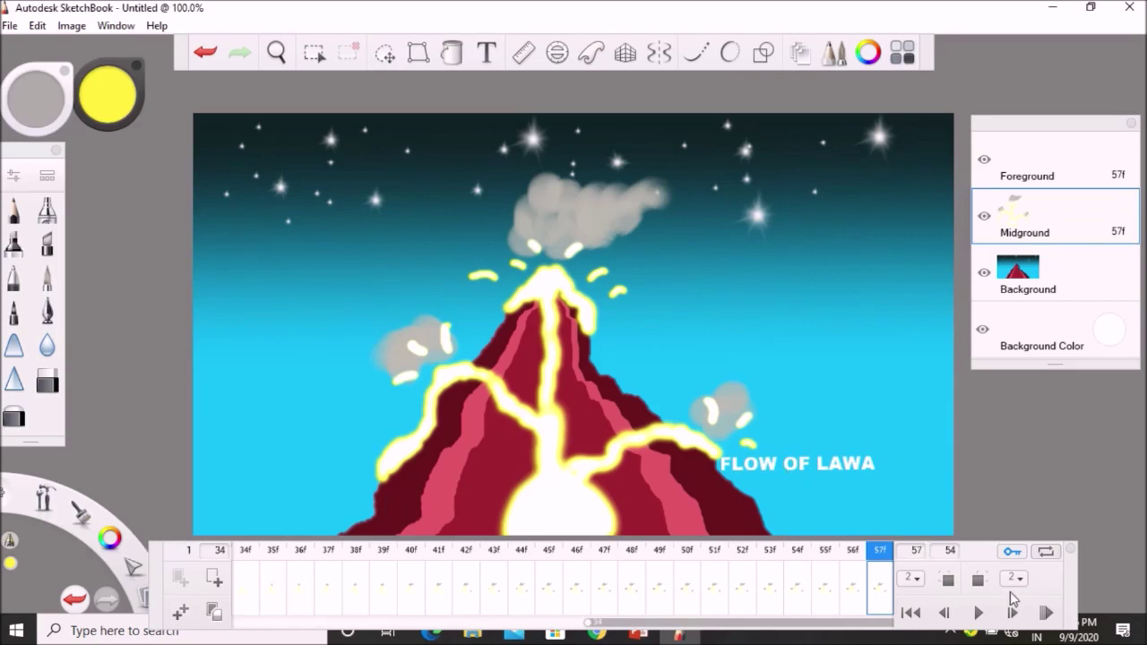
double_click(953, 550)
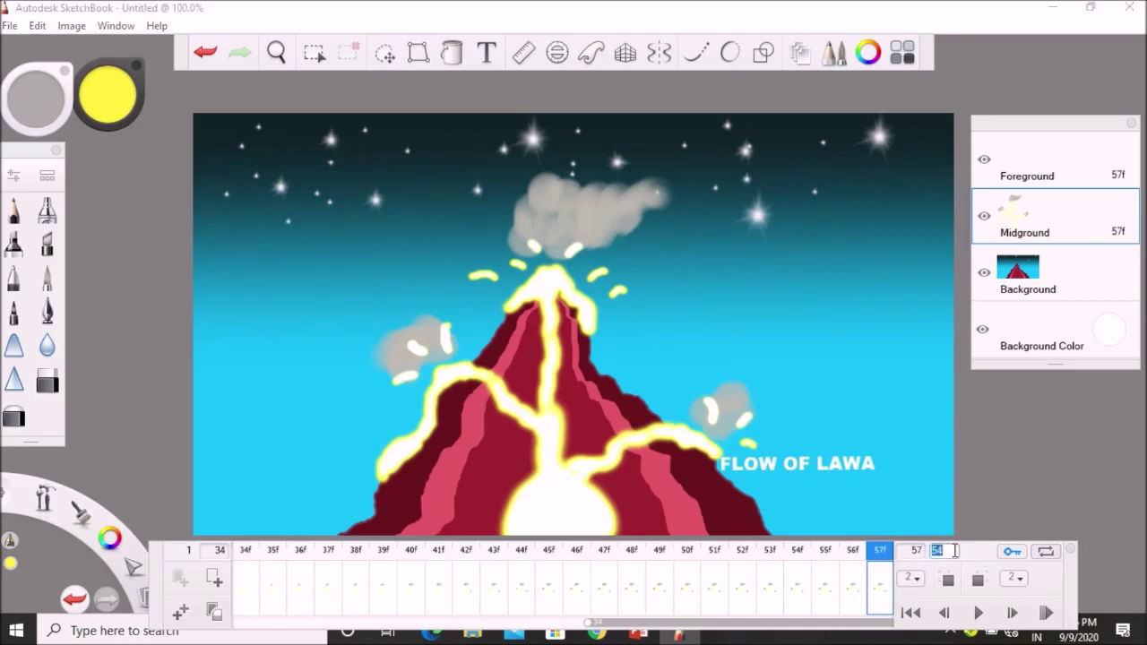
type("5")
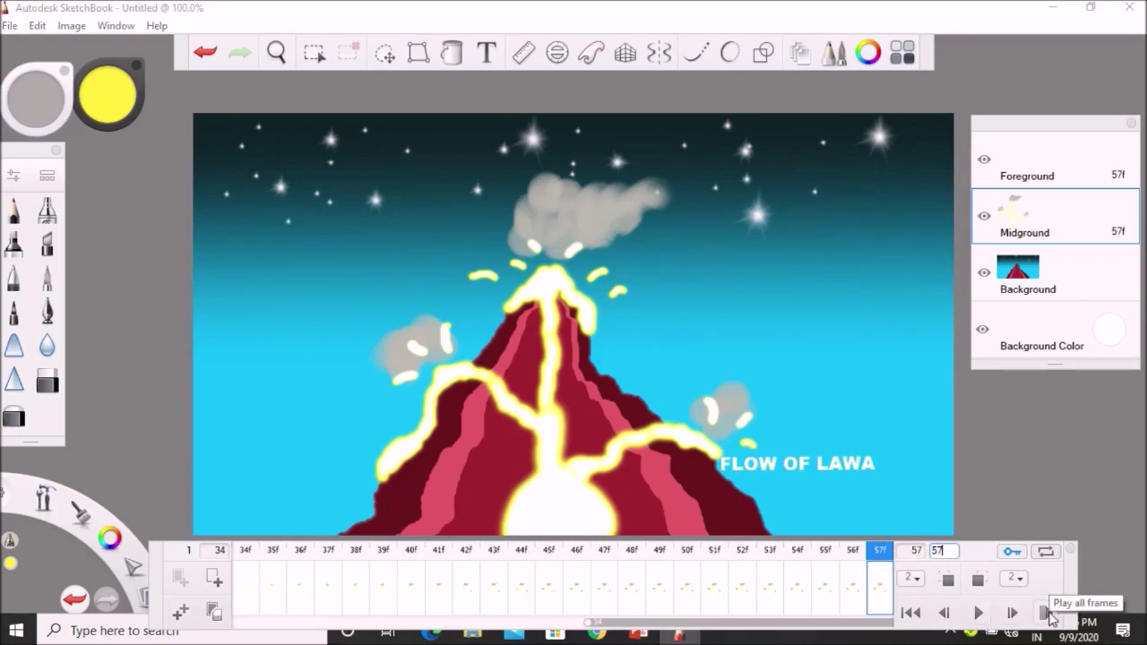
Return to frame 1, play all frames of the captioned animation, and stop the playback.
double_click(914, 550)
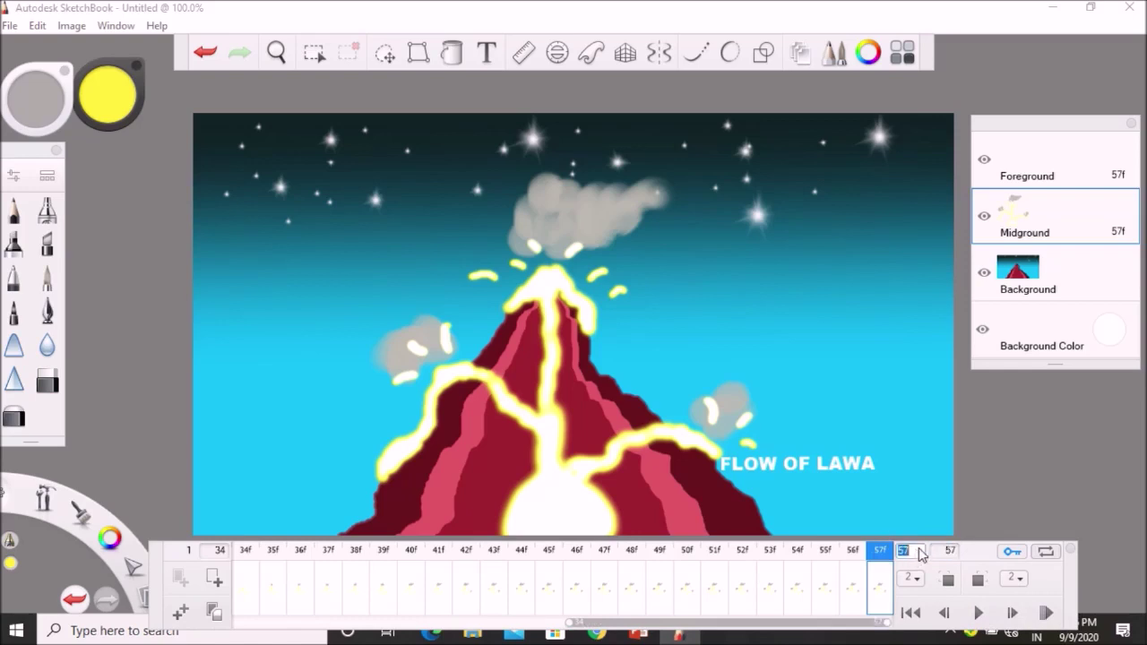
type("1")
left_click(1045, 615)
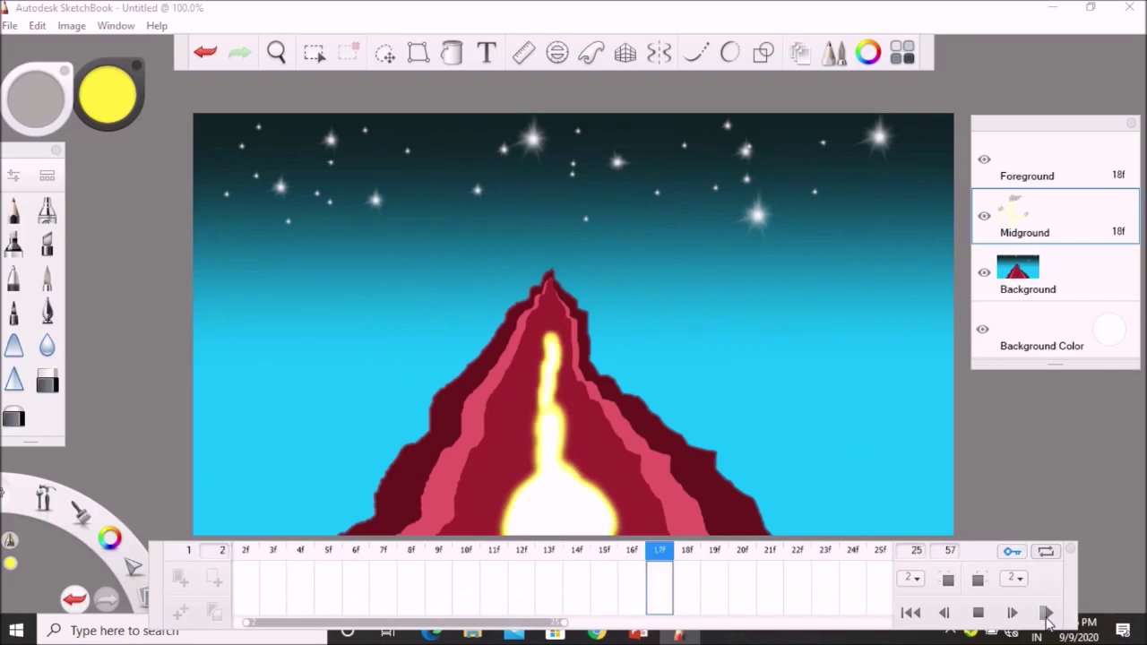
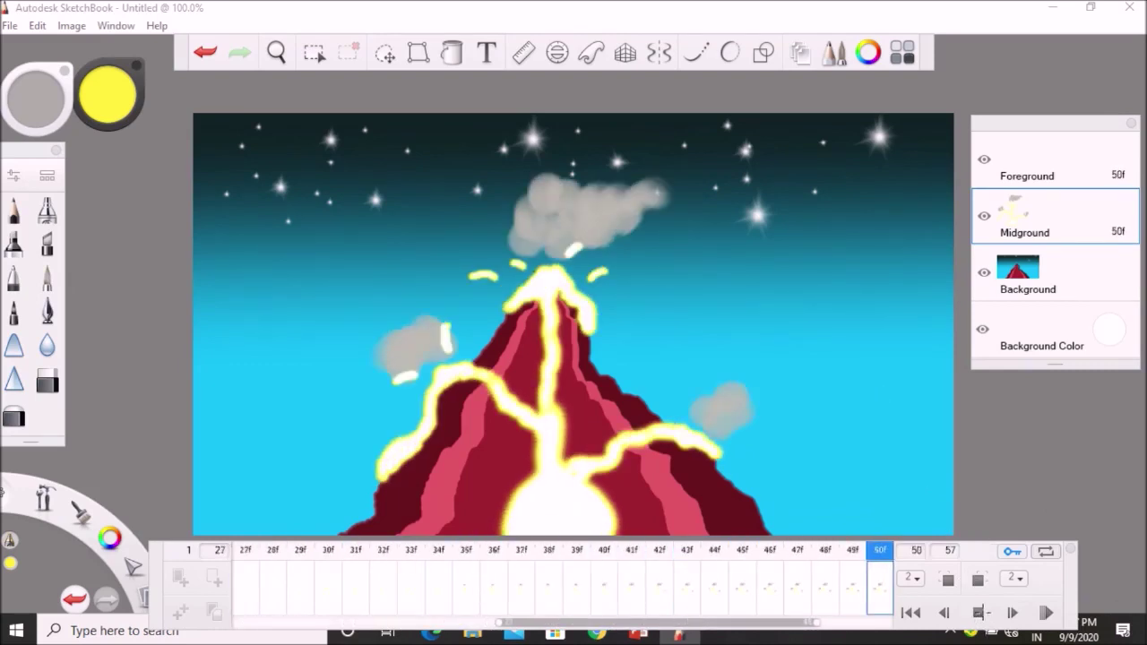
left_click(979, 612)
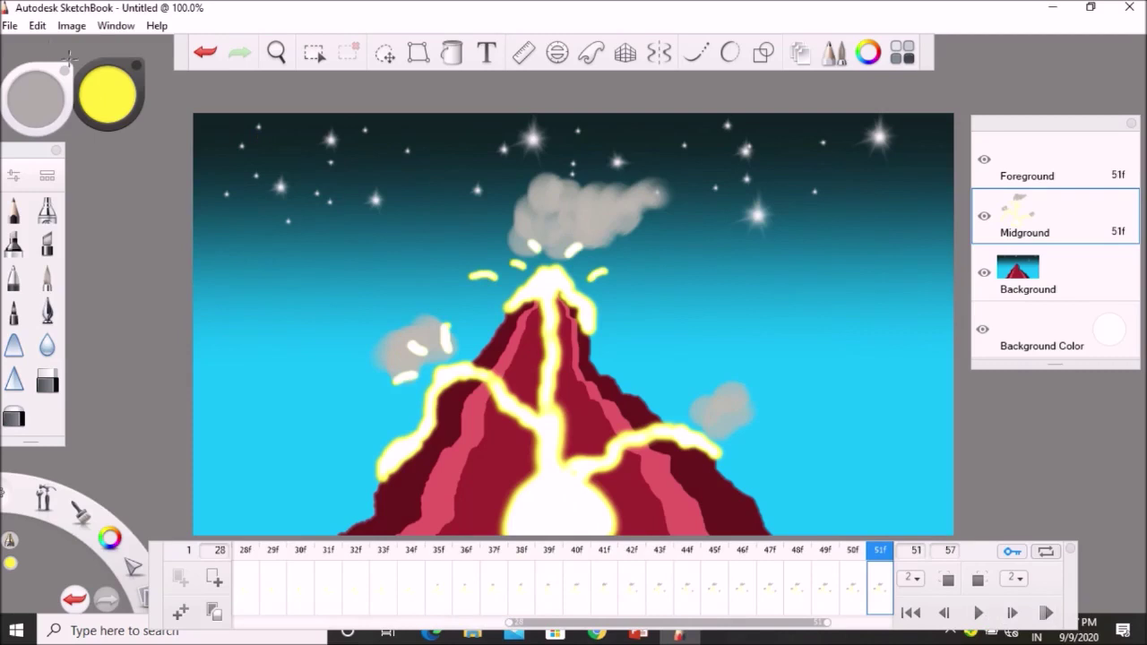
Set up a FlipBook export of all frames as MP4 at a frame rate of 12 fps.
left_click(11, 26)
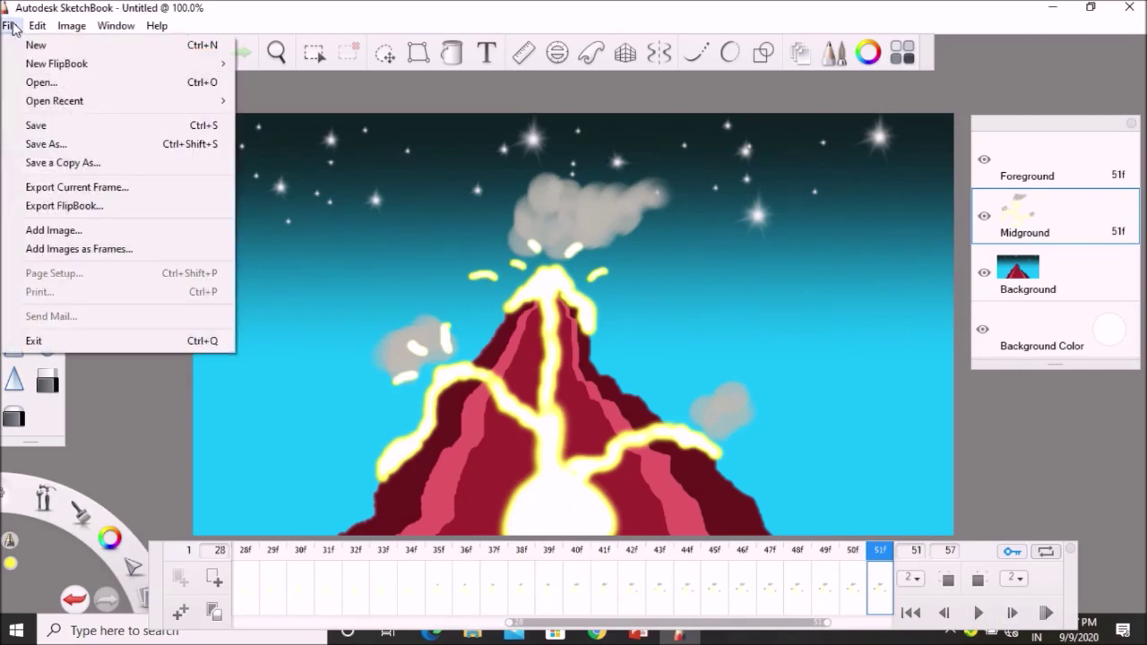
left_click(78, 208)
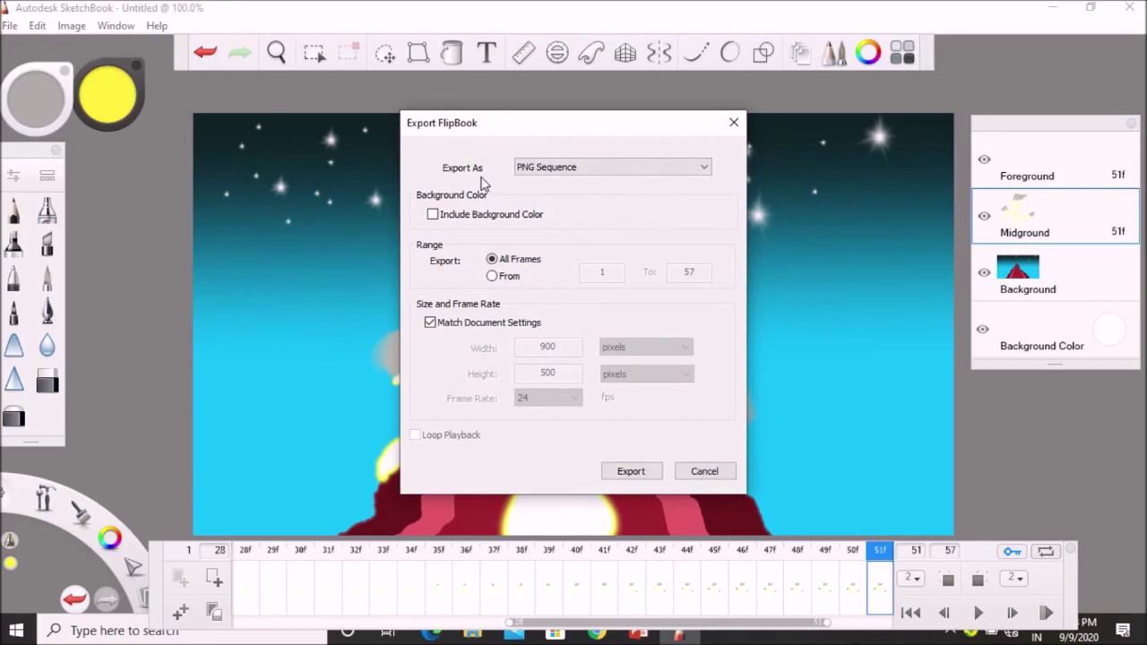
left_click(704, 170)
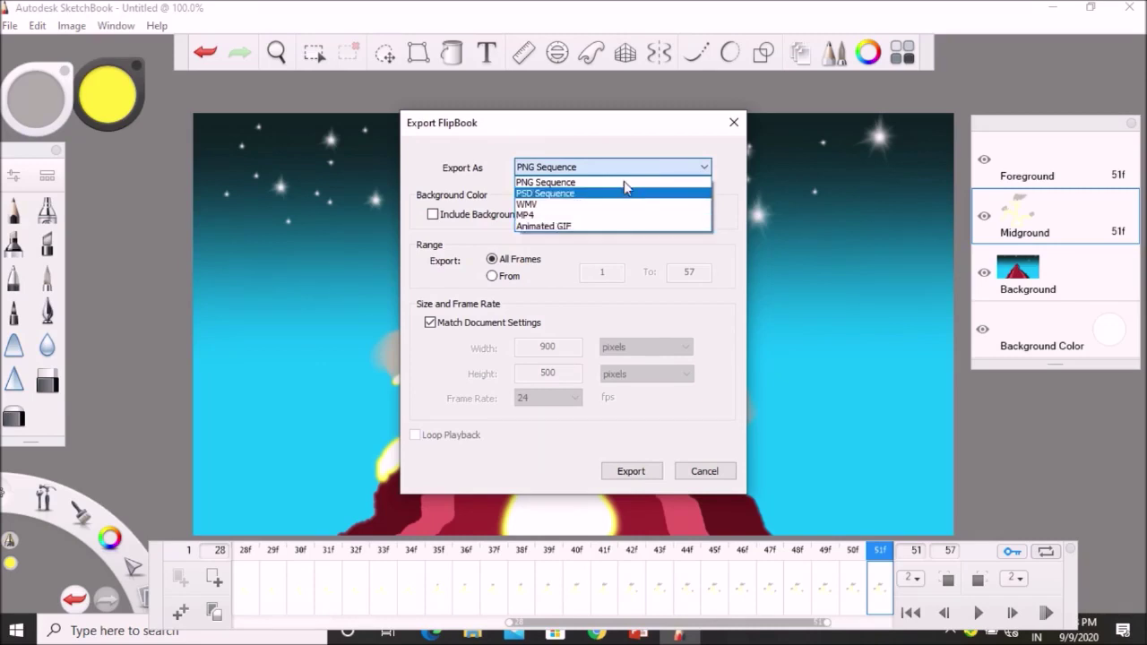
left_click(545, 219)
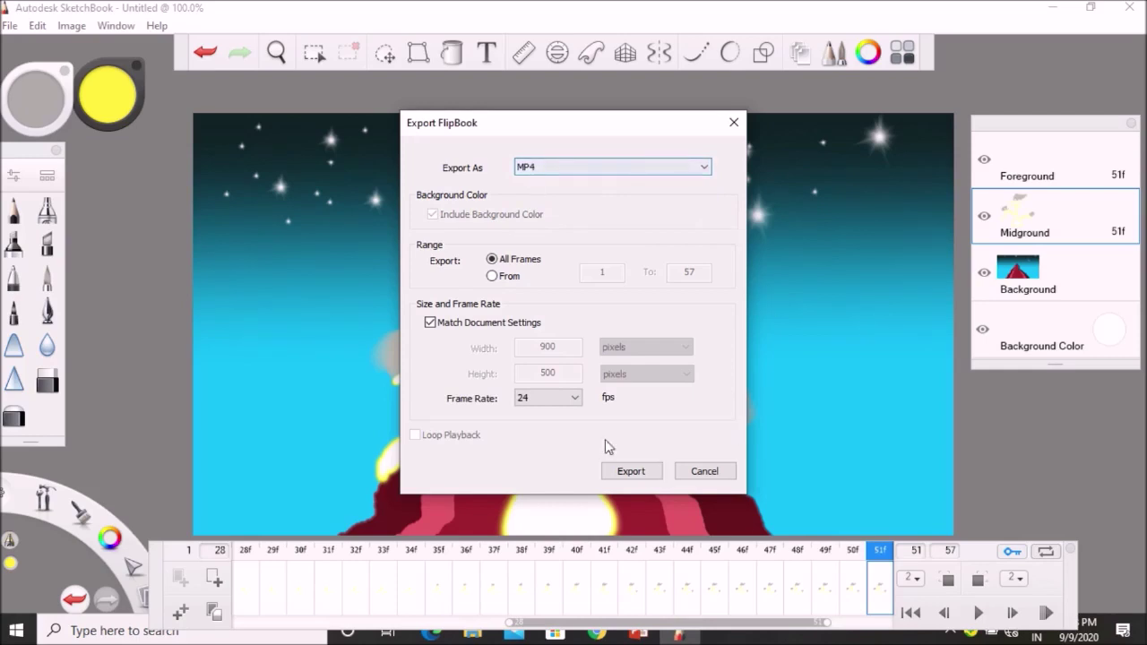
left_click(578, 401)
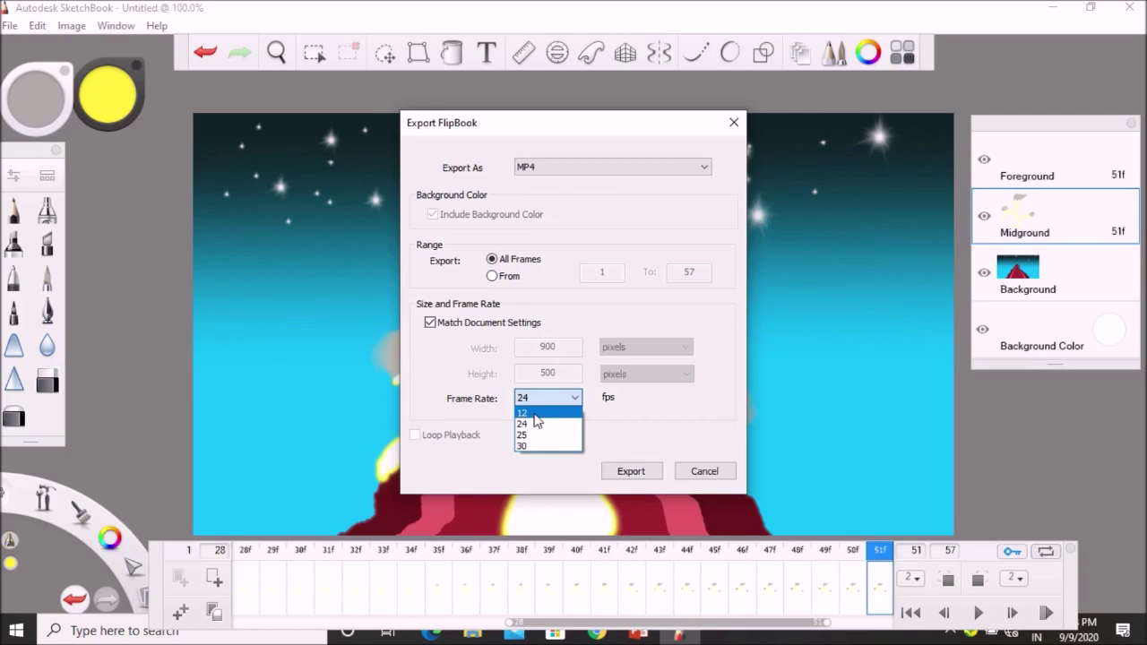
left_click(550, 414)
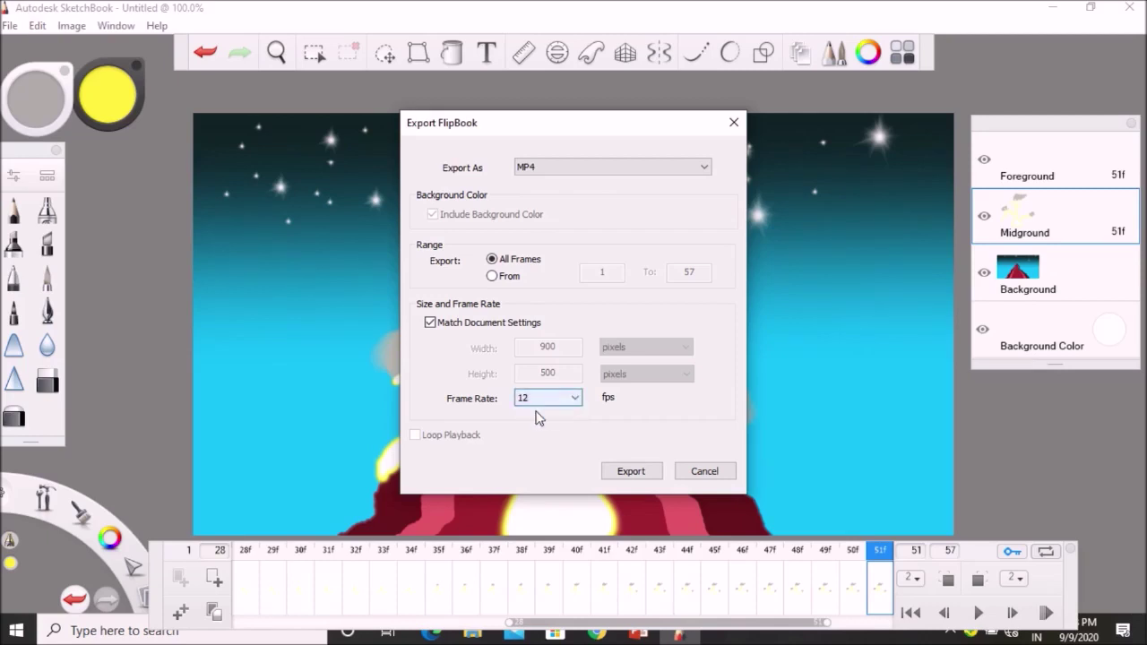
Export the animation to the Desktop as an MP4 video file named VIDEO VALCANO.
left_click(631, 475)
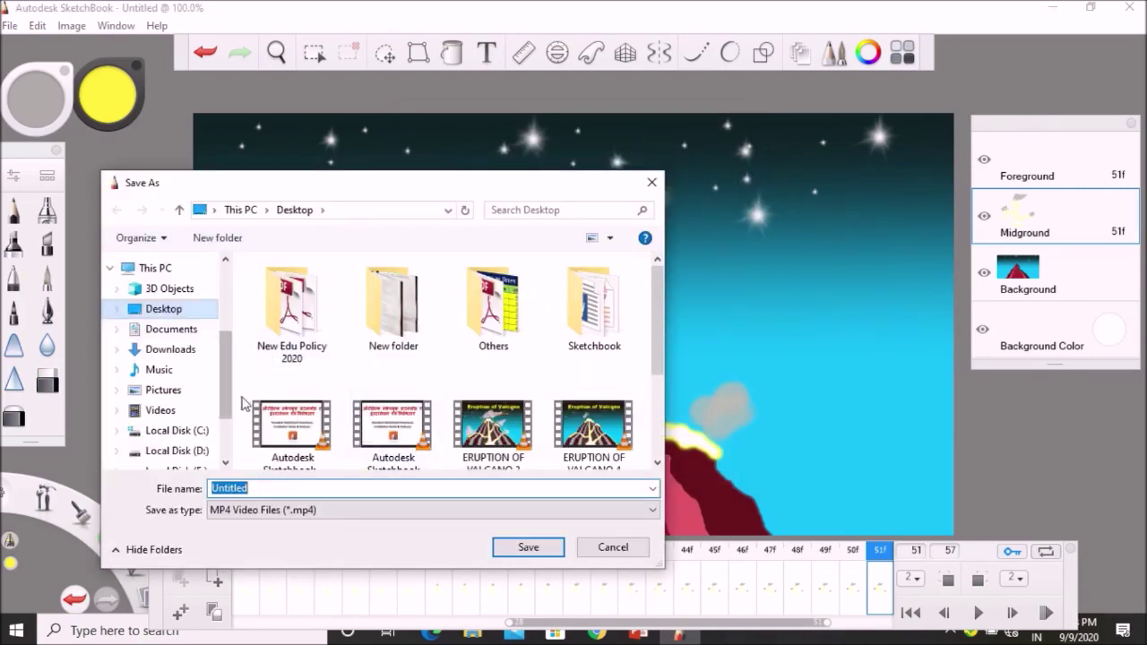
left_click_drag(258, 489, 208, 490)
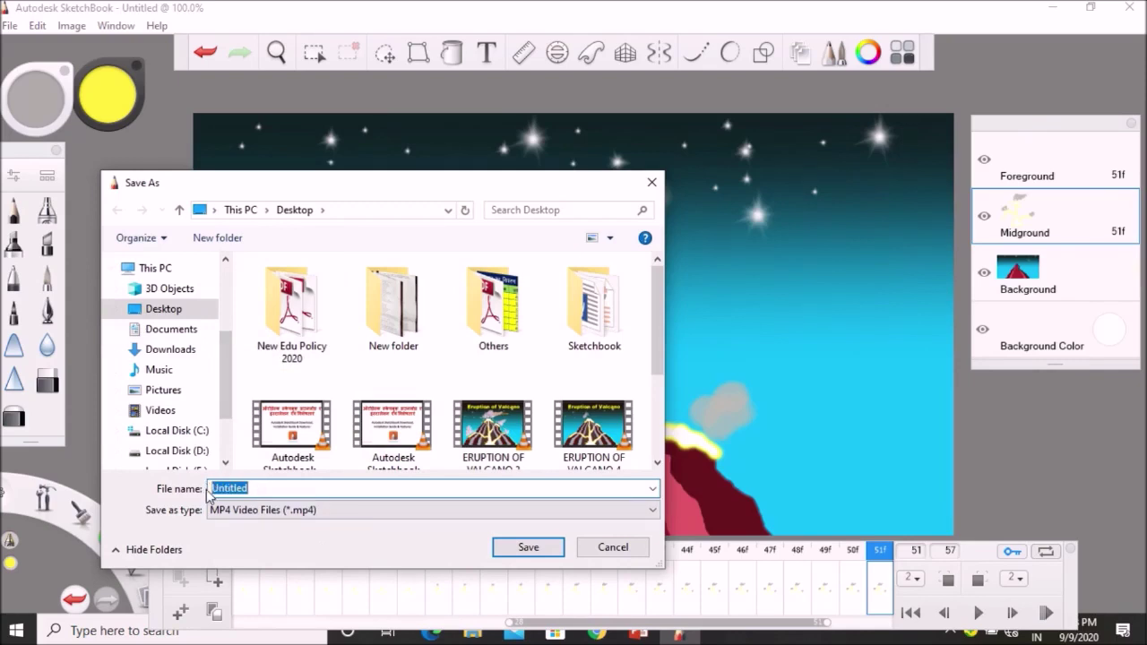
type("V")
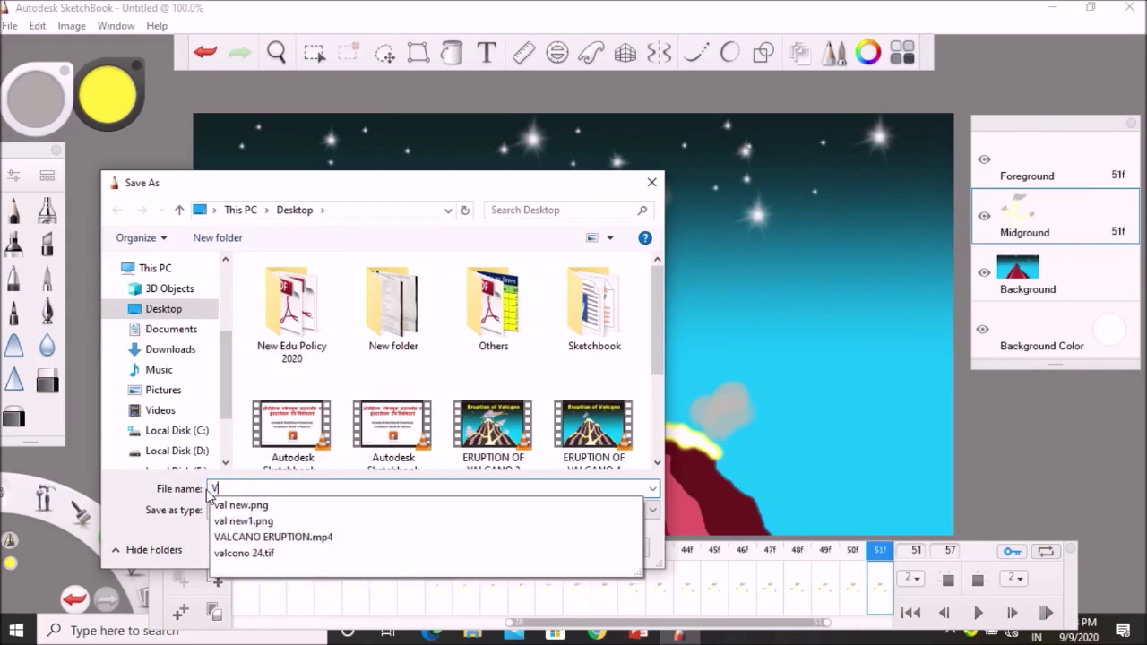
type("IDEO VAL")
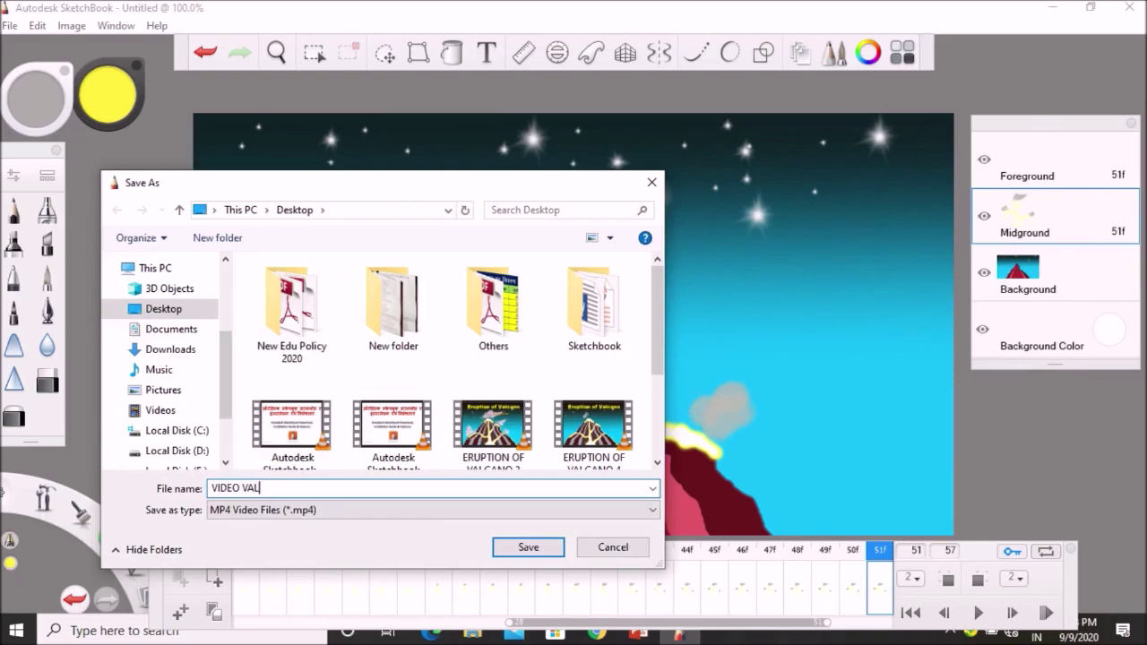
type("CANO")
left_click(528, 548)
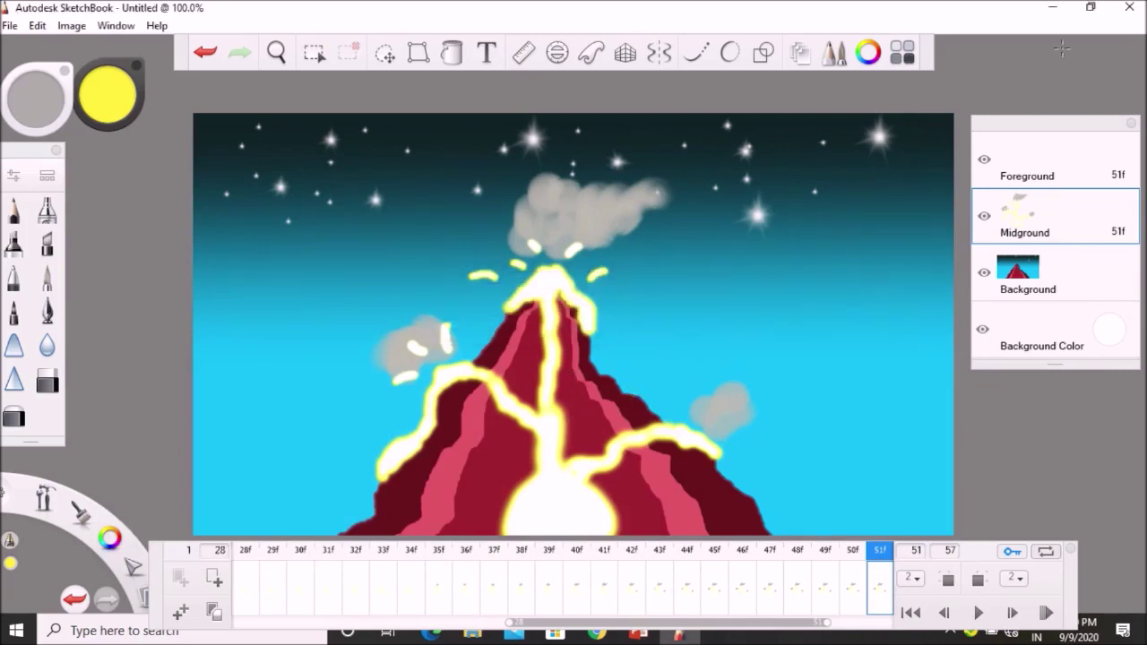
Play the exported VIDEO VALCANO file from the desktop in VLC media player, close the player, and return to SketchBook.
left_click(1054, 8)
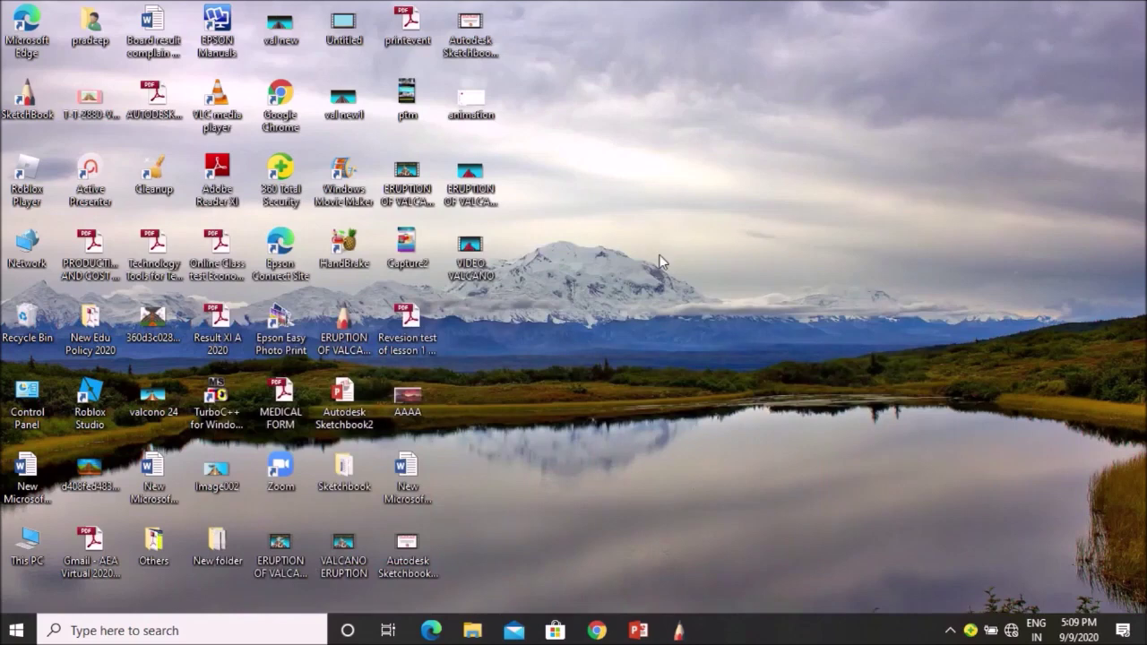
left_click(467, 253)
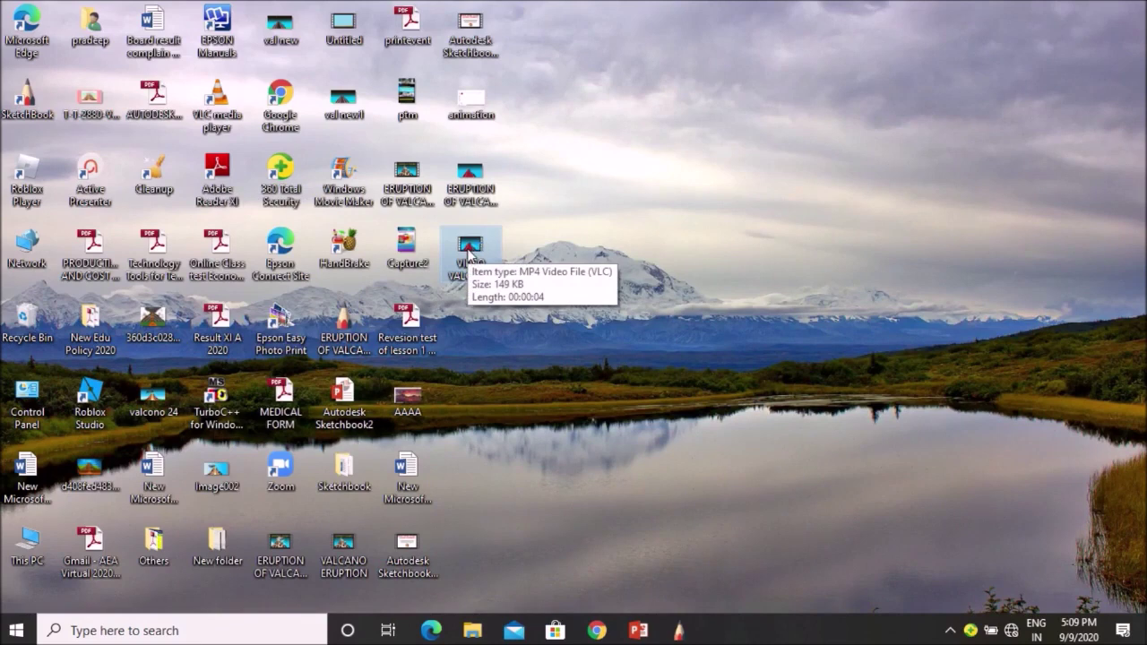
double_click(467, 253)
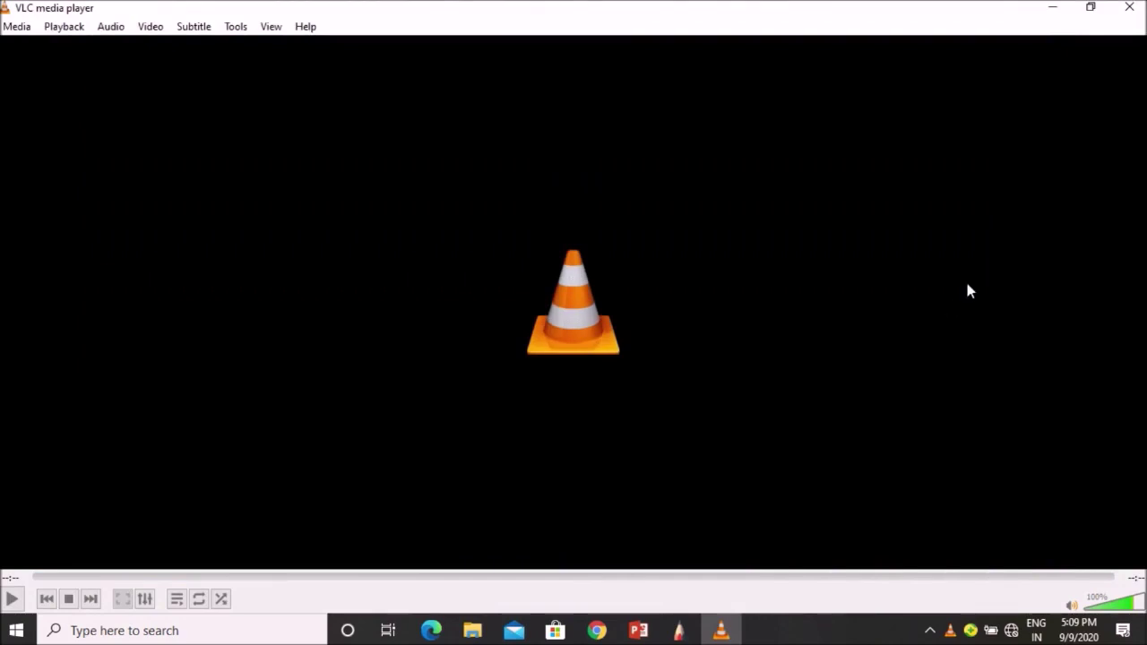
left_click(1129, 7)
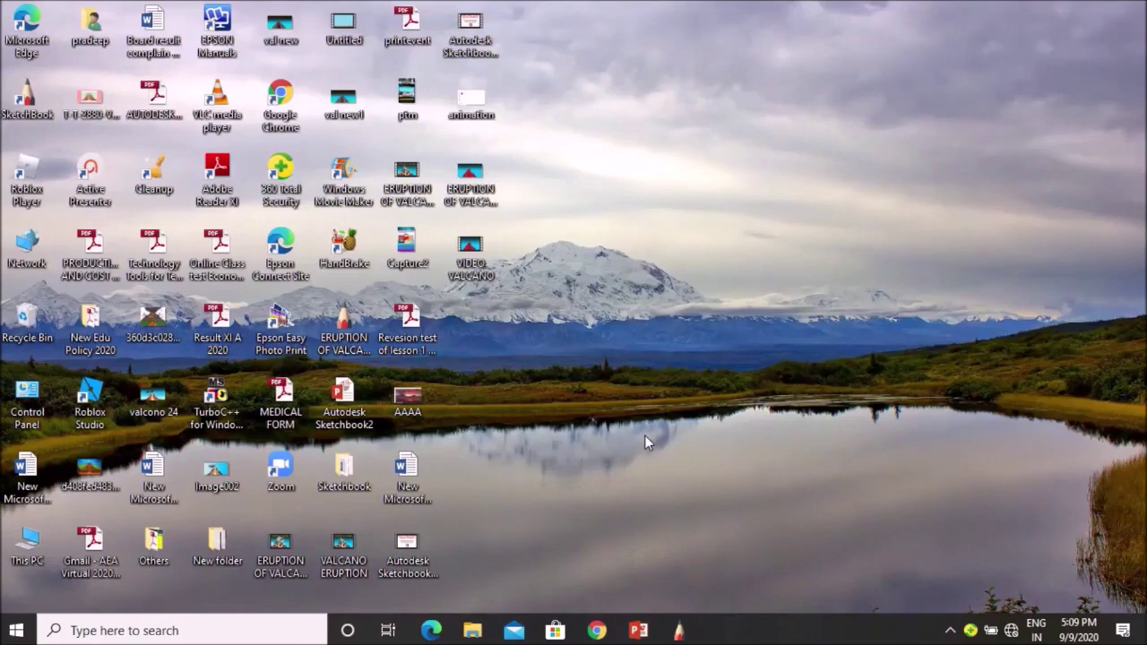
left_click(678, 630)
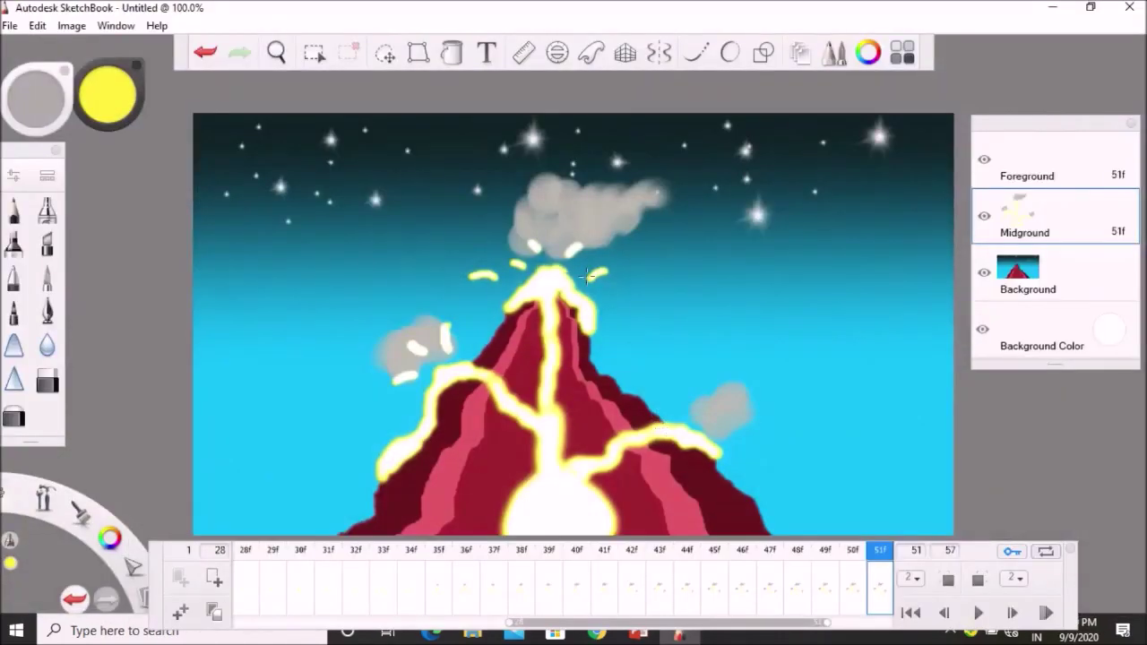